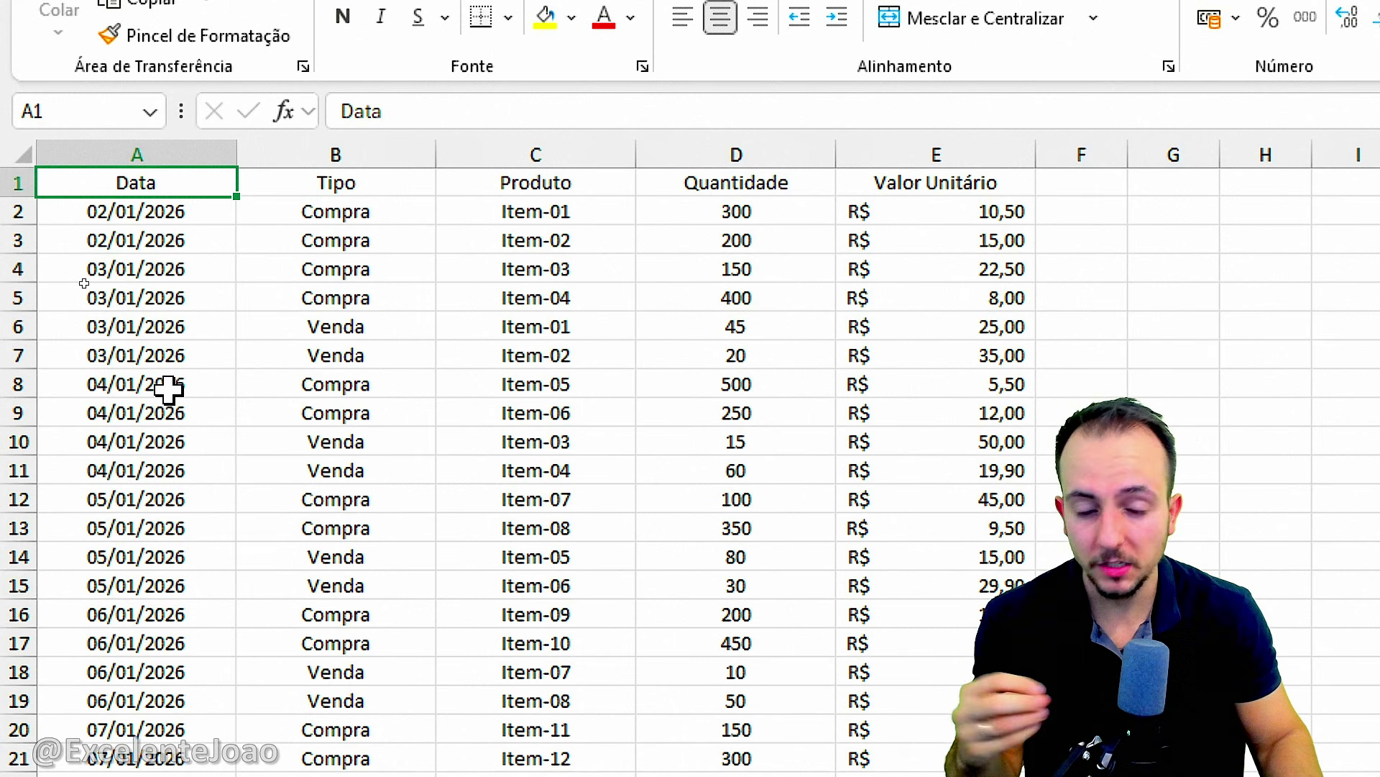
- Examine the Data, Tipo, Produto, Quantidade and Valor Unitário columns and the empty columns beside them
click(177, 148)
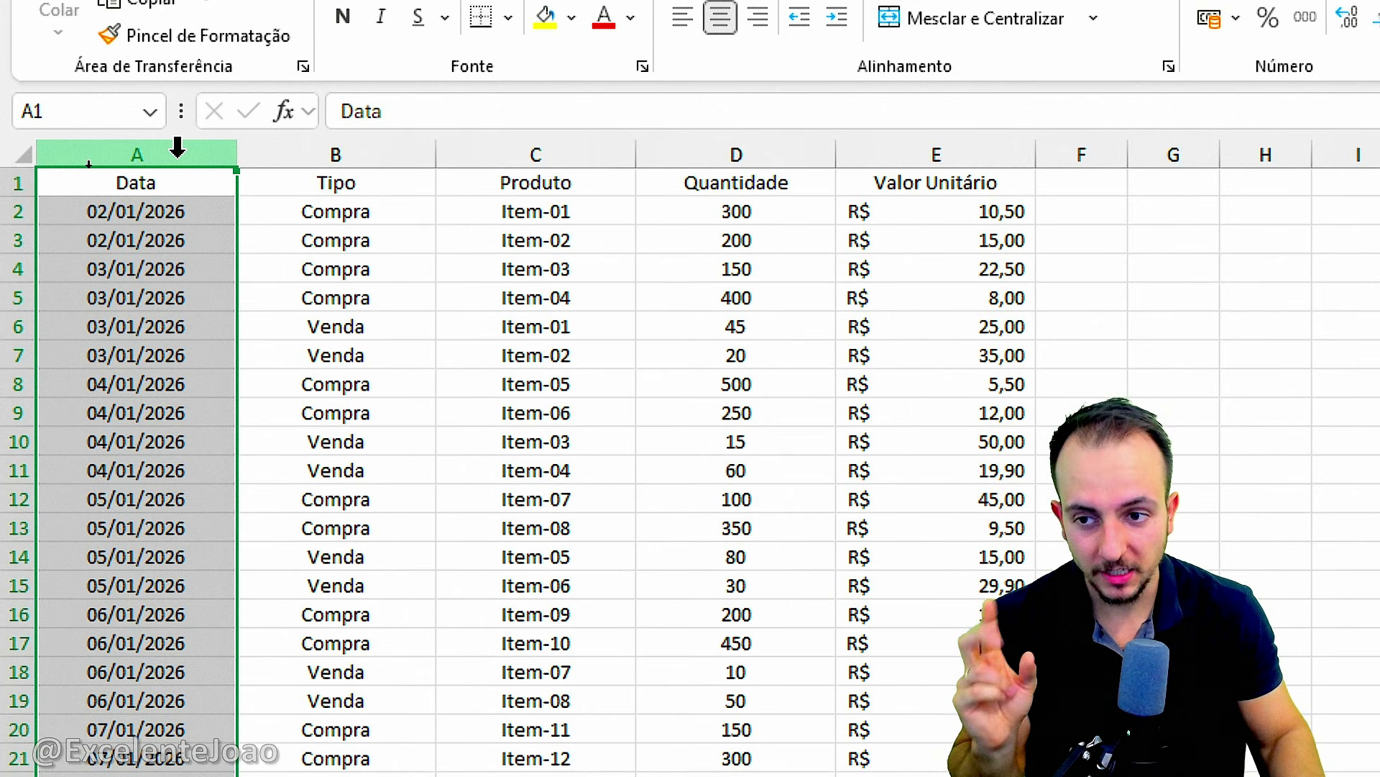
click(309, 146)
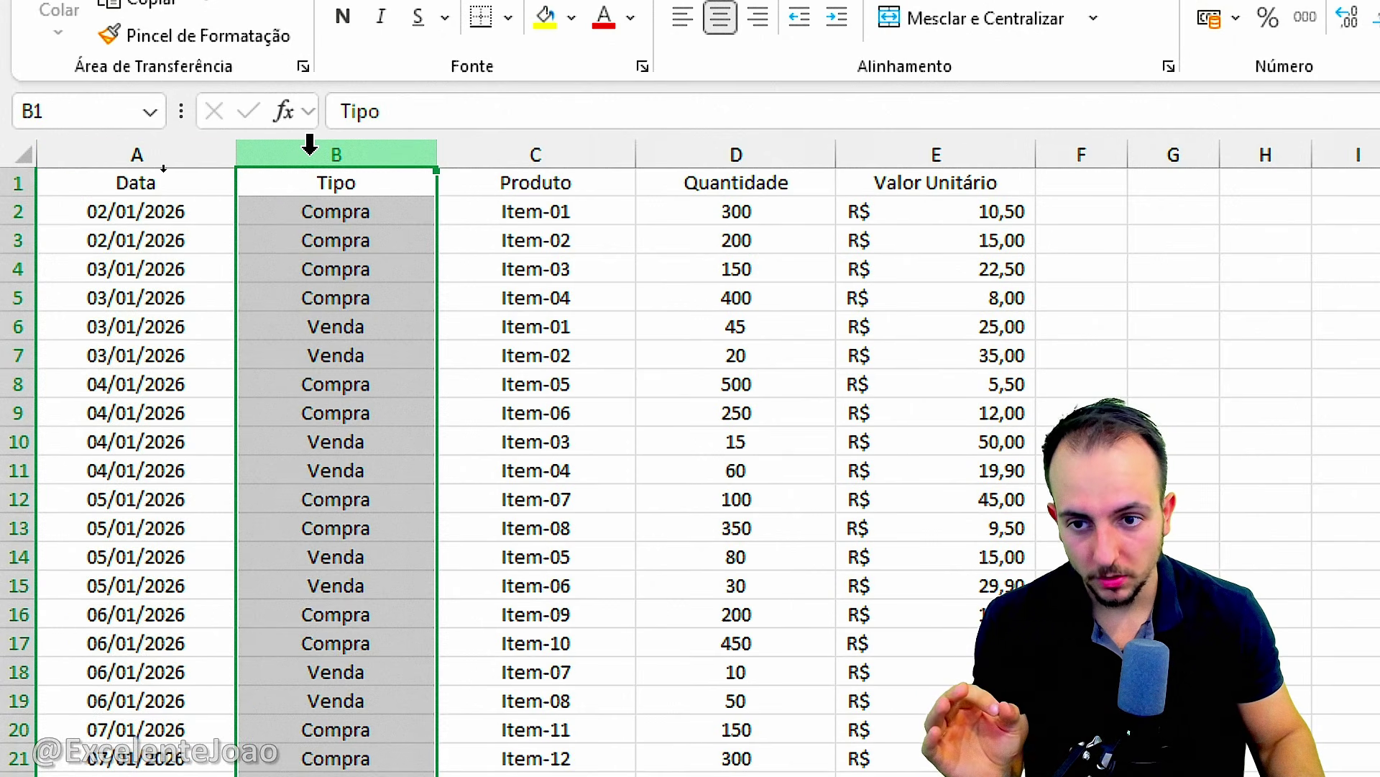
click(387, 221)
click(374, 319)
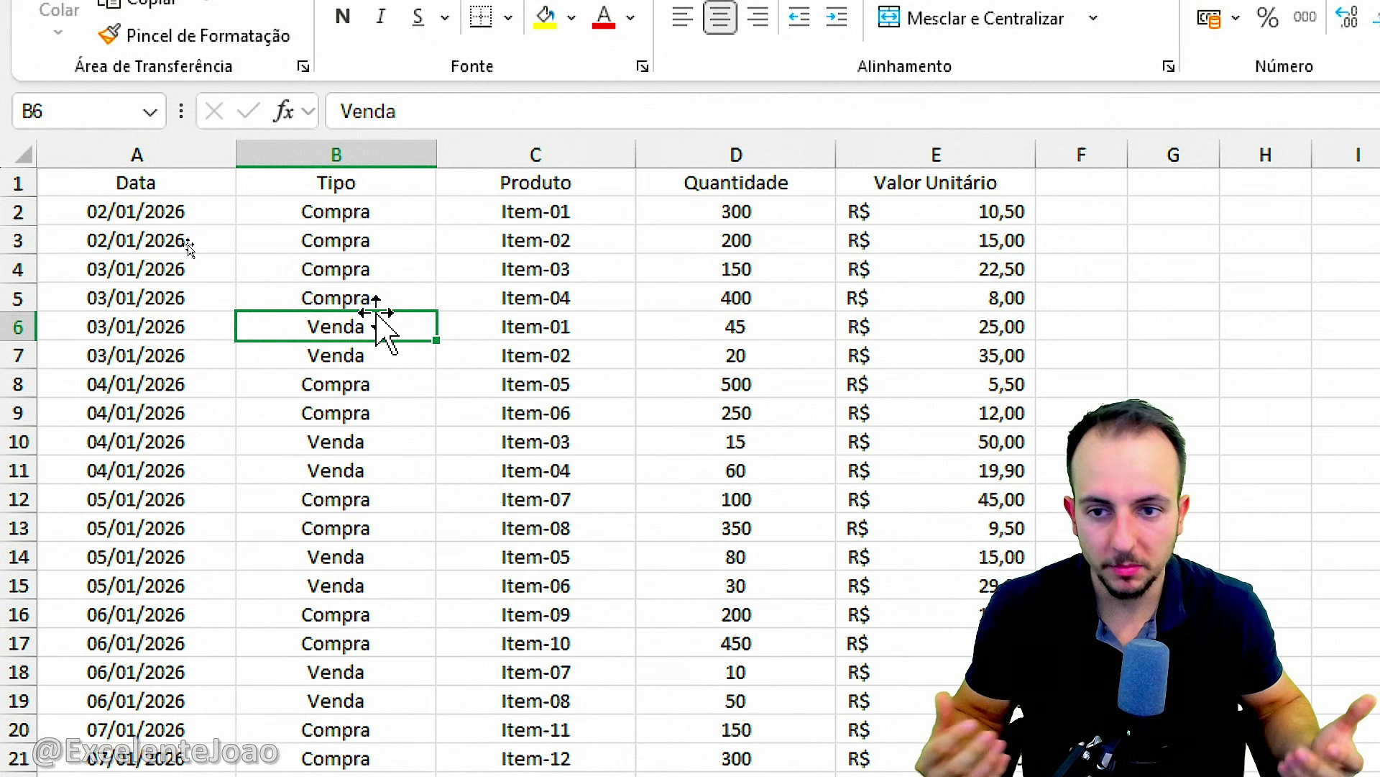
click(176, 142)
click(290, 142)
click(520, 151)
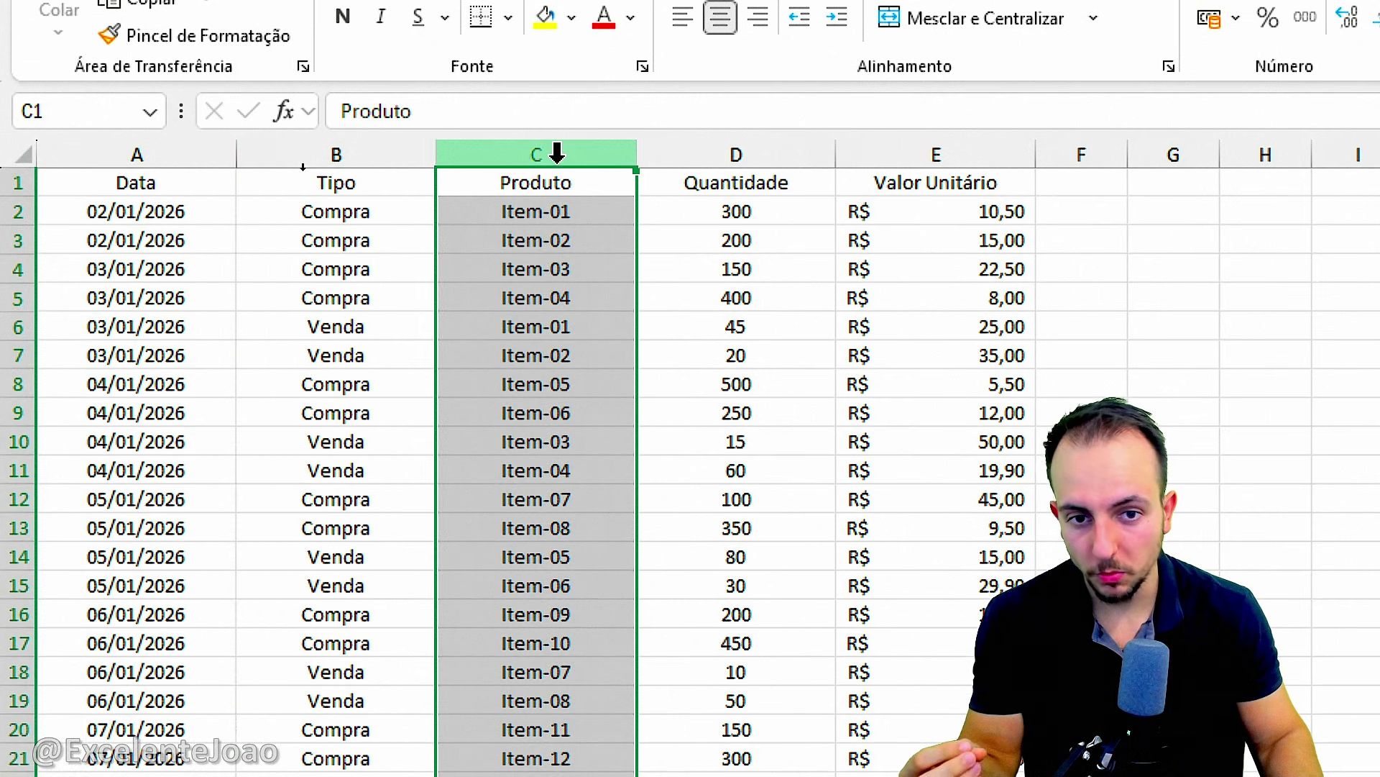
click(707, 153)
click(913, 152)
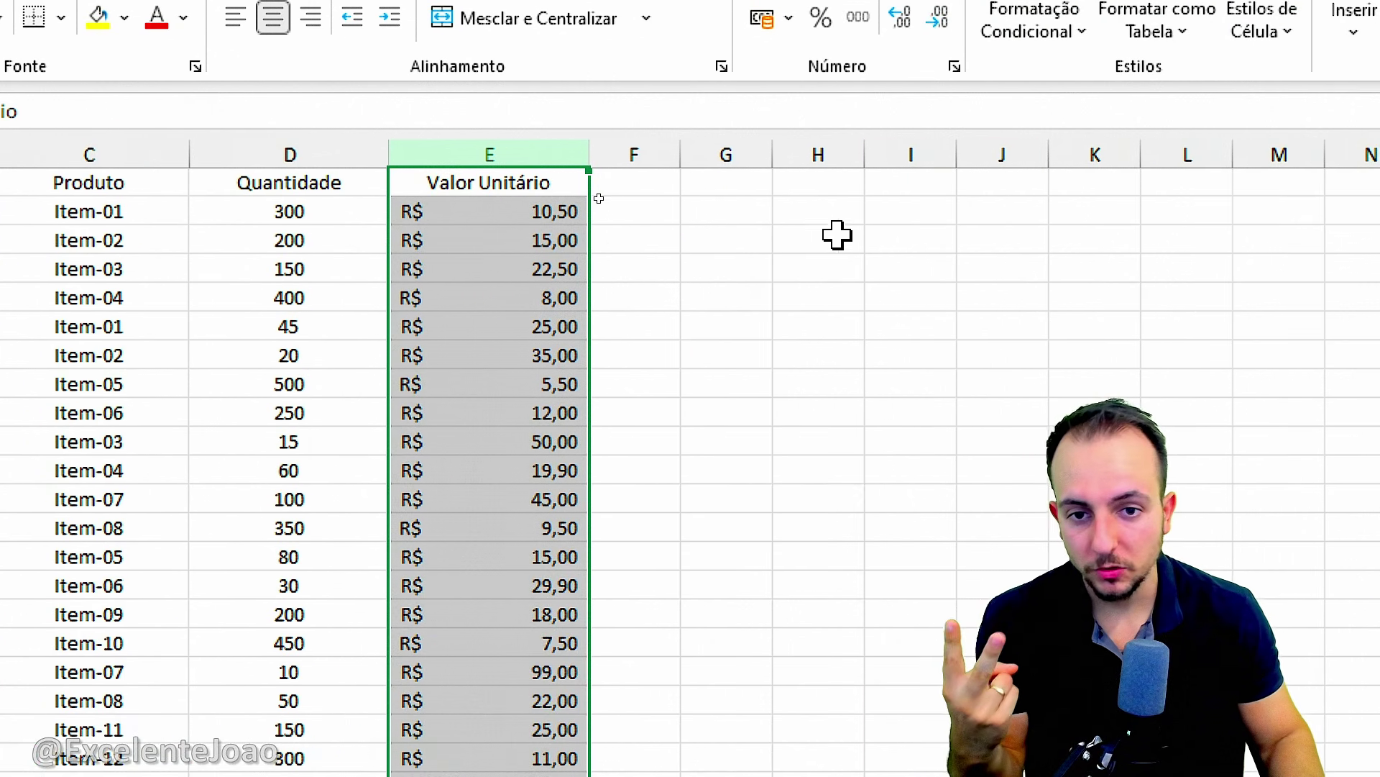
drag(1054, 152, 1229, 214)
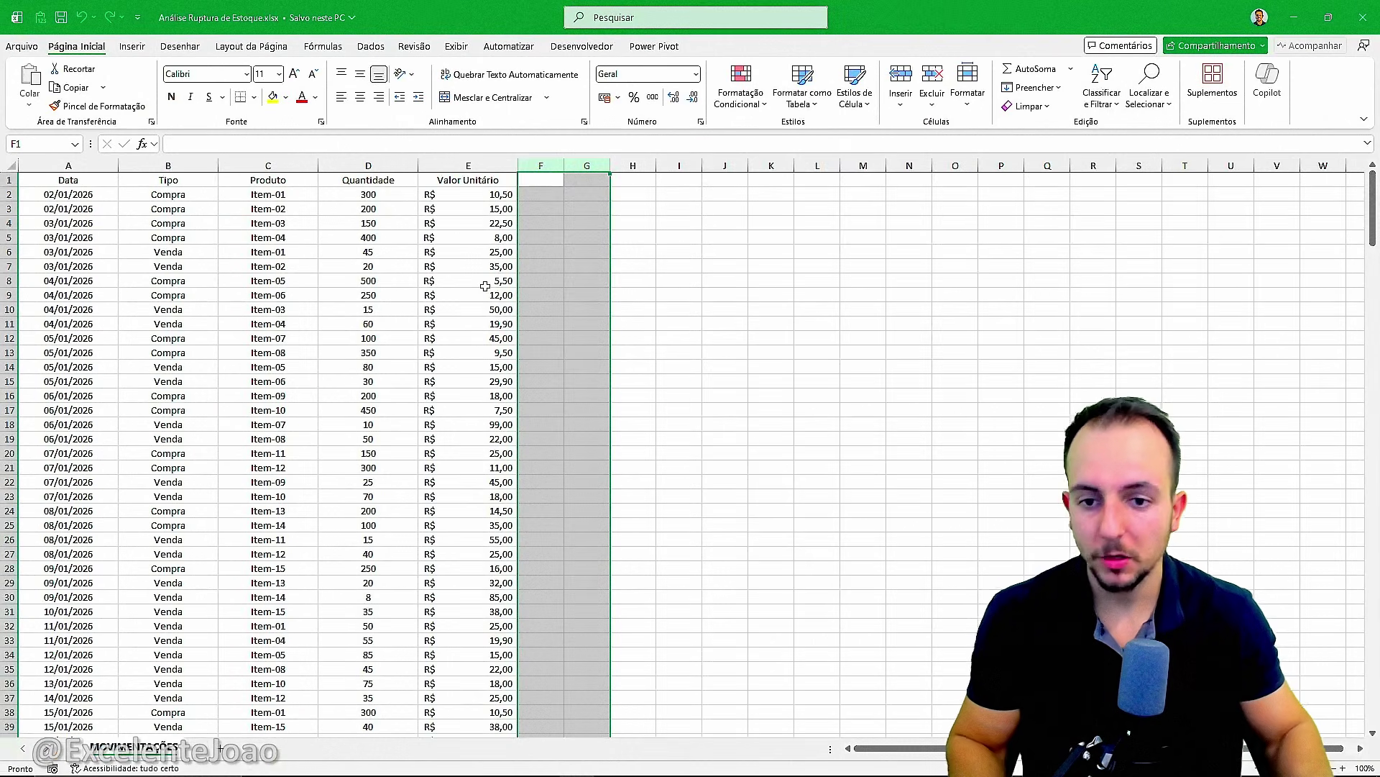
drag(81, 261, 448, 503)
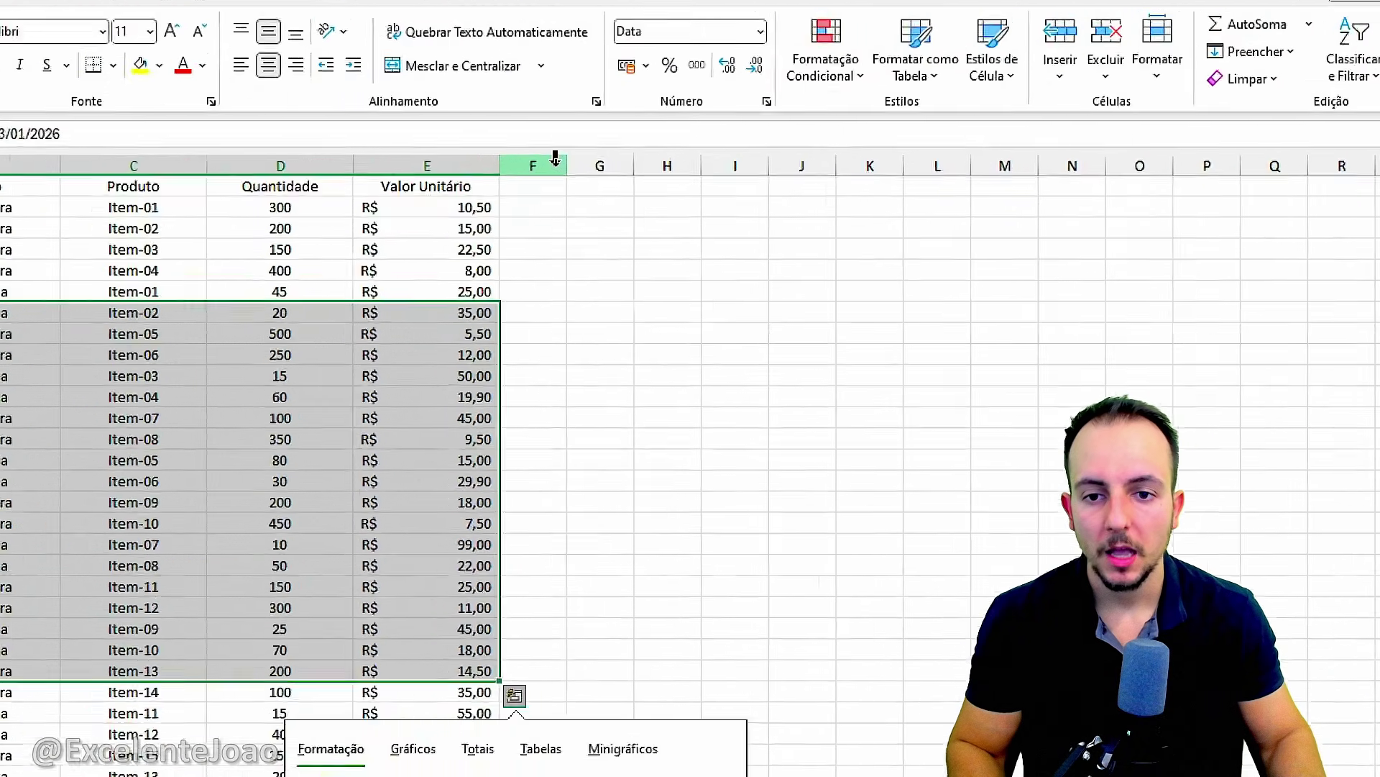
- Add the headers Compras in F1 and Vendas in G1 beside the Valor Unitário column
click(555, 167)
click(541, 181)
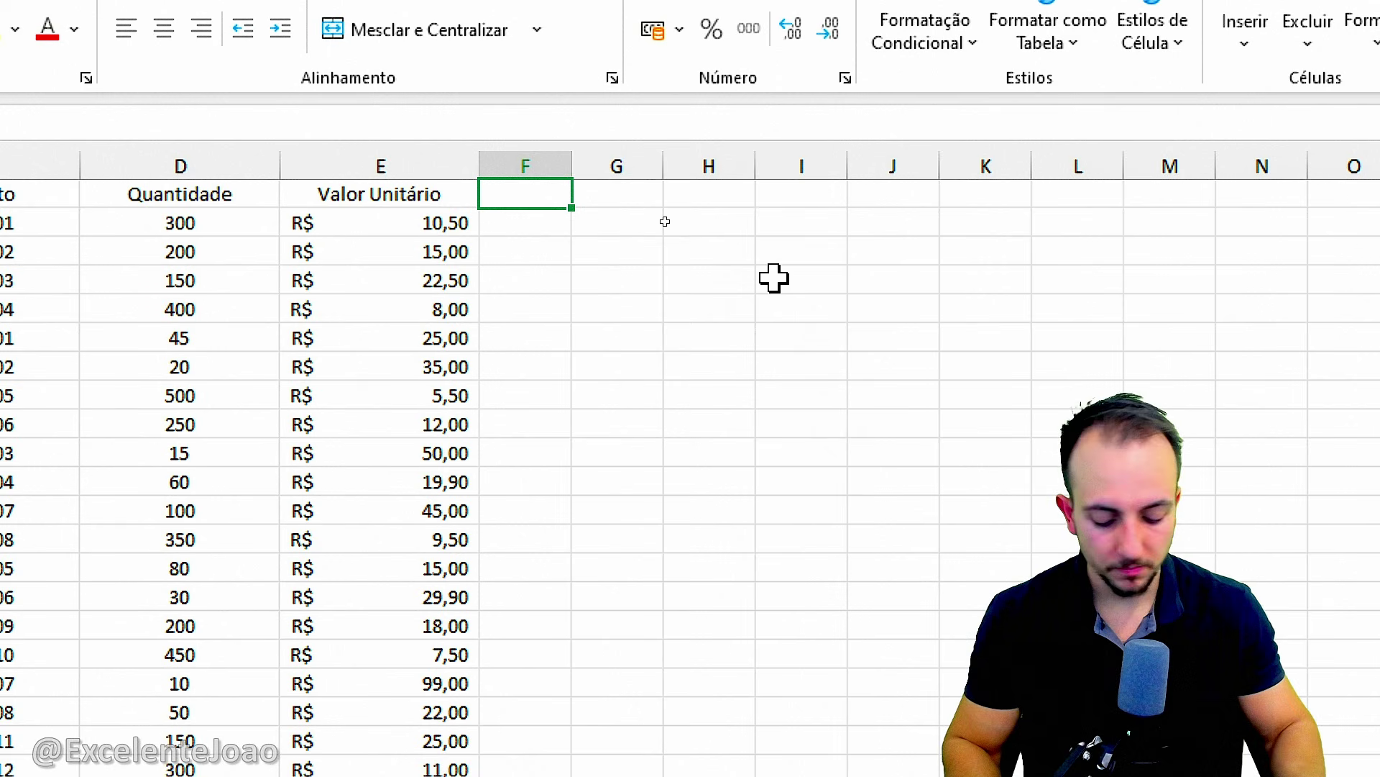
text(Q)
text(ompr)
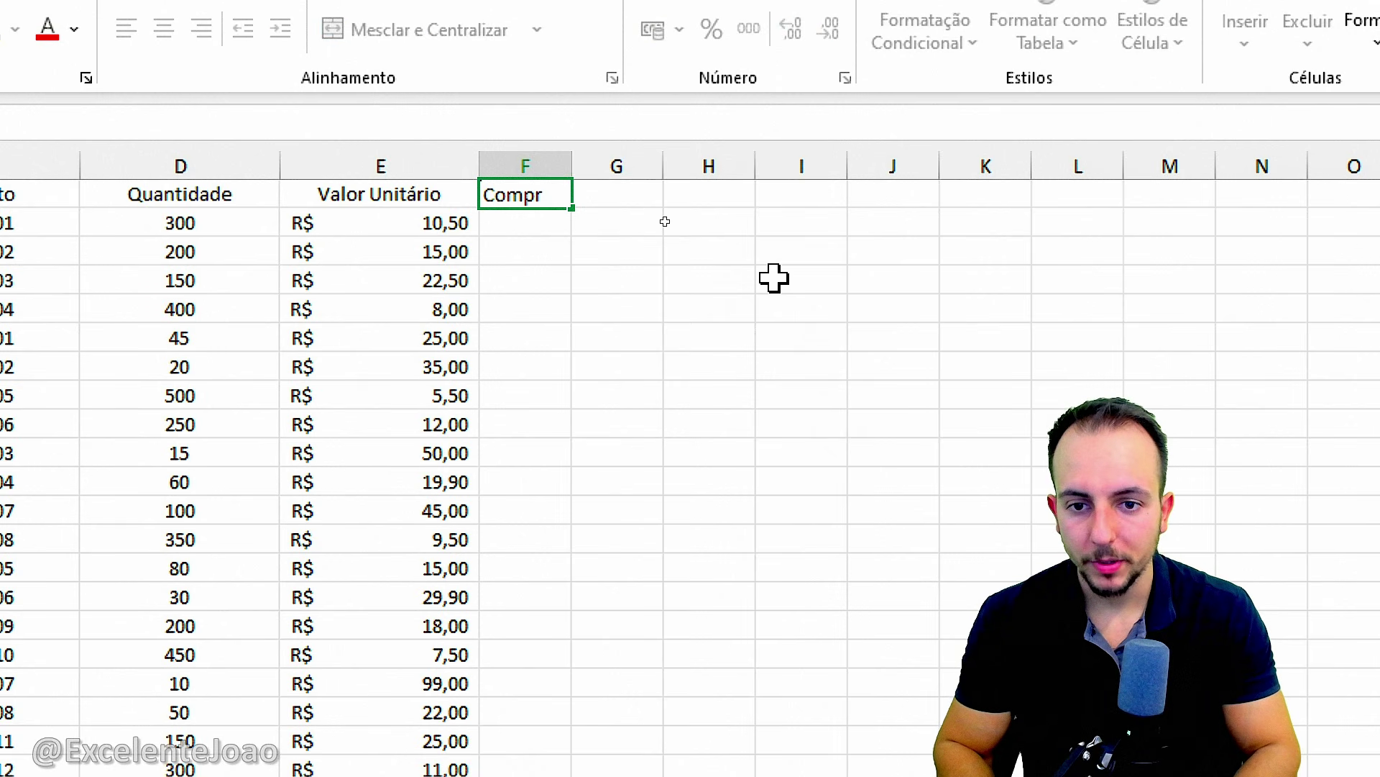
text(as)
key(Tab)
text(Vendas)
key(Return)
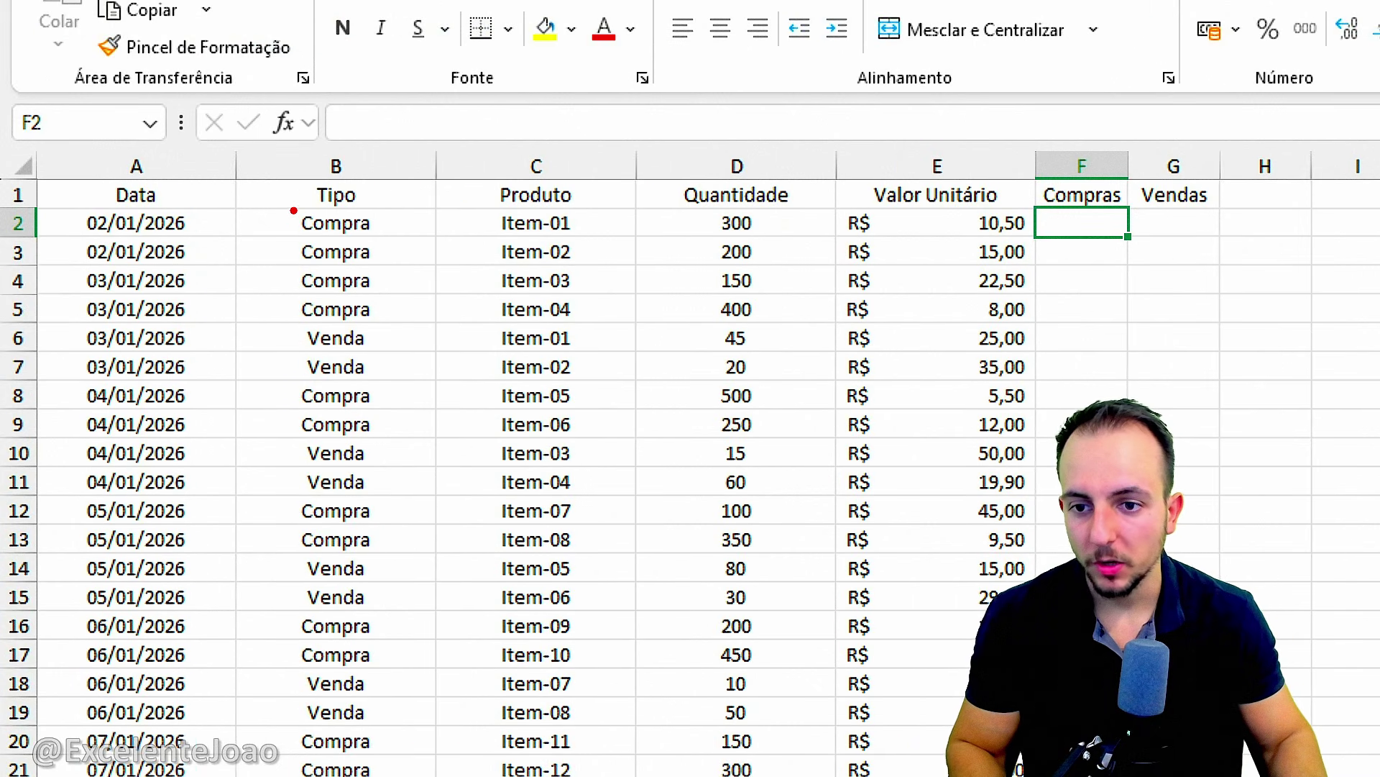
- Fill in the first purchase in row 2 with 300 under Compras and 0 under Vendas
mouse_move(736, 208)
mouse_down()
mouse_move(712, 245)
mouse_move(769, 259)
mouse_move(1035, 277)
mouse_move(1087, 231)
mouse_up()
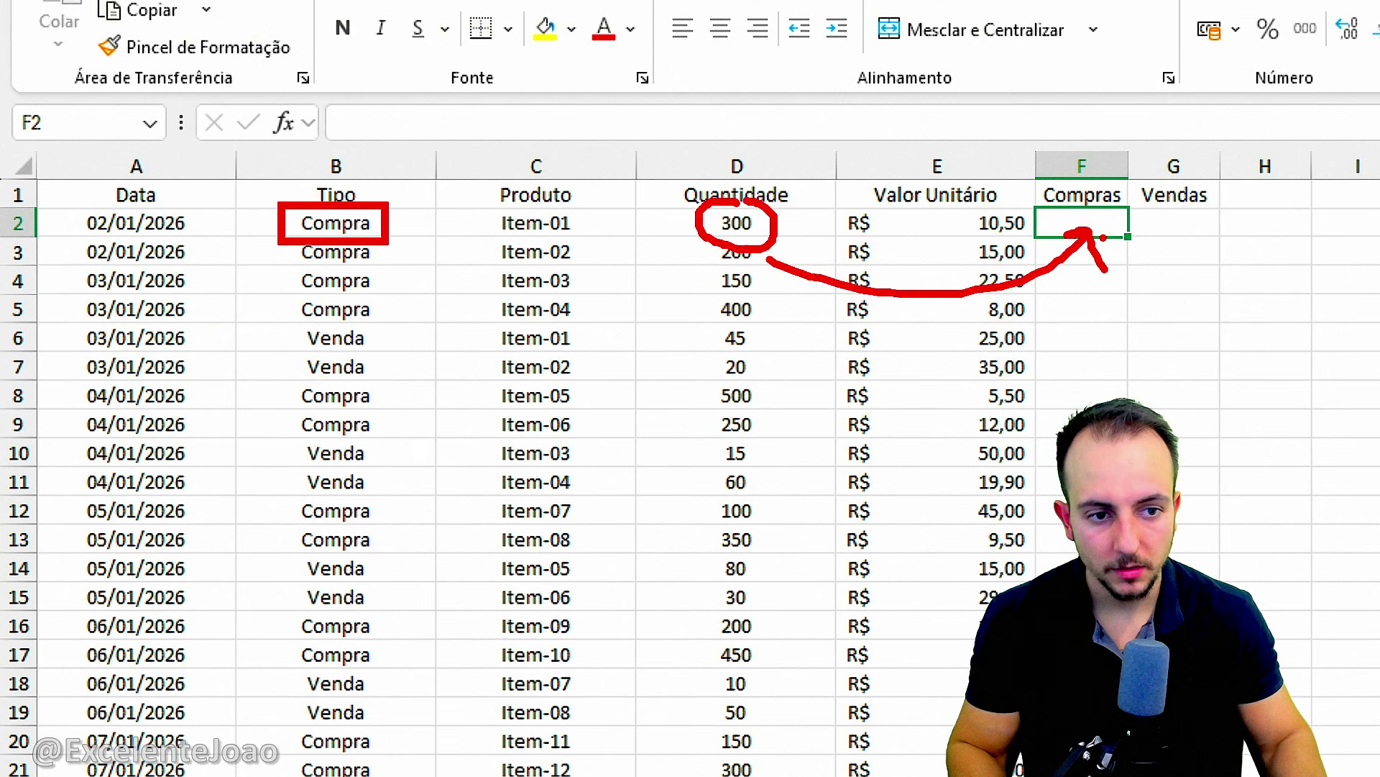
key(Escape)
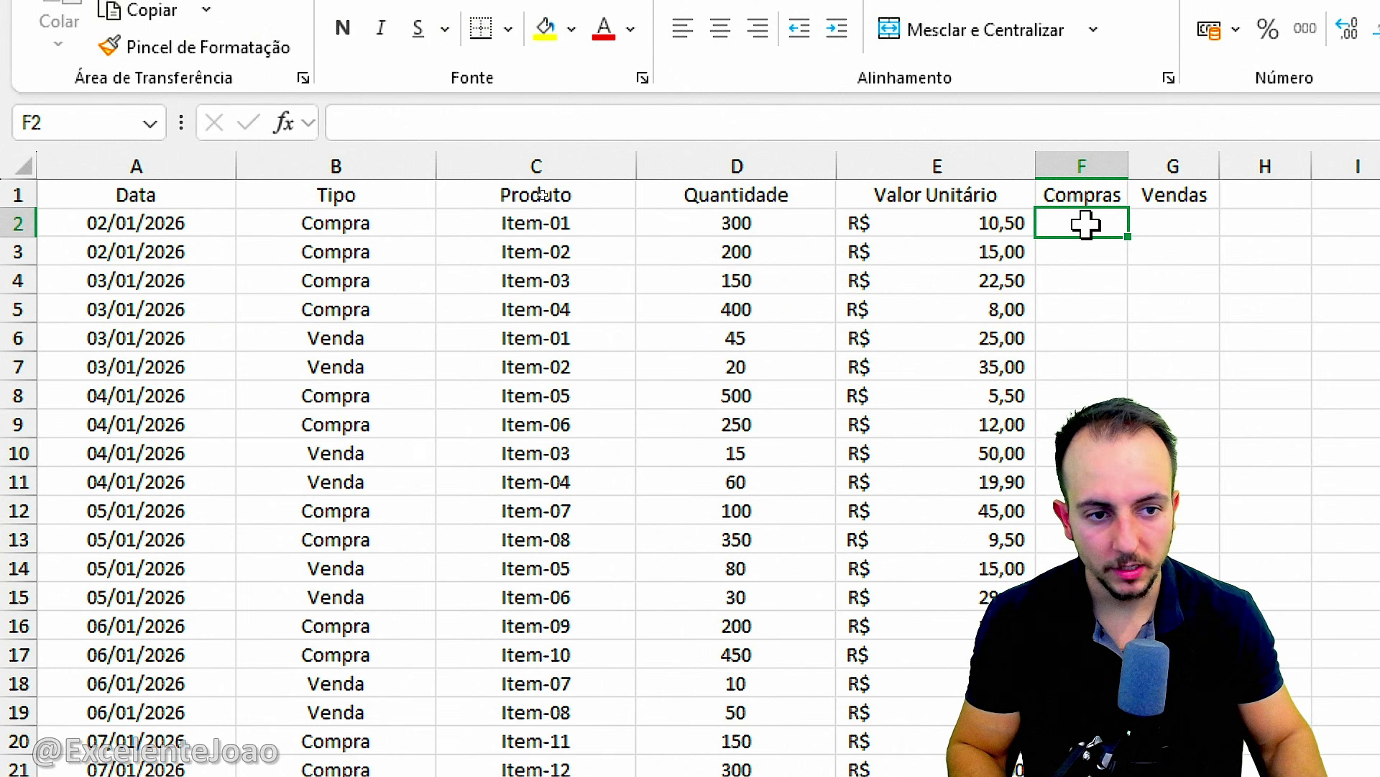
click(27, 225)
click(1108, 223)
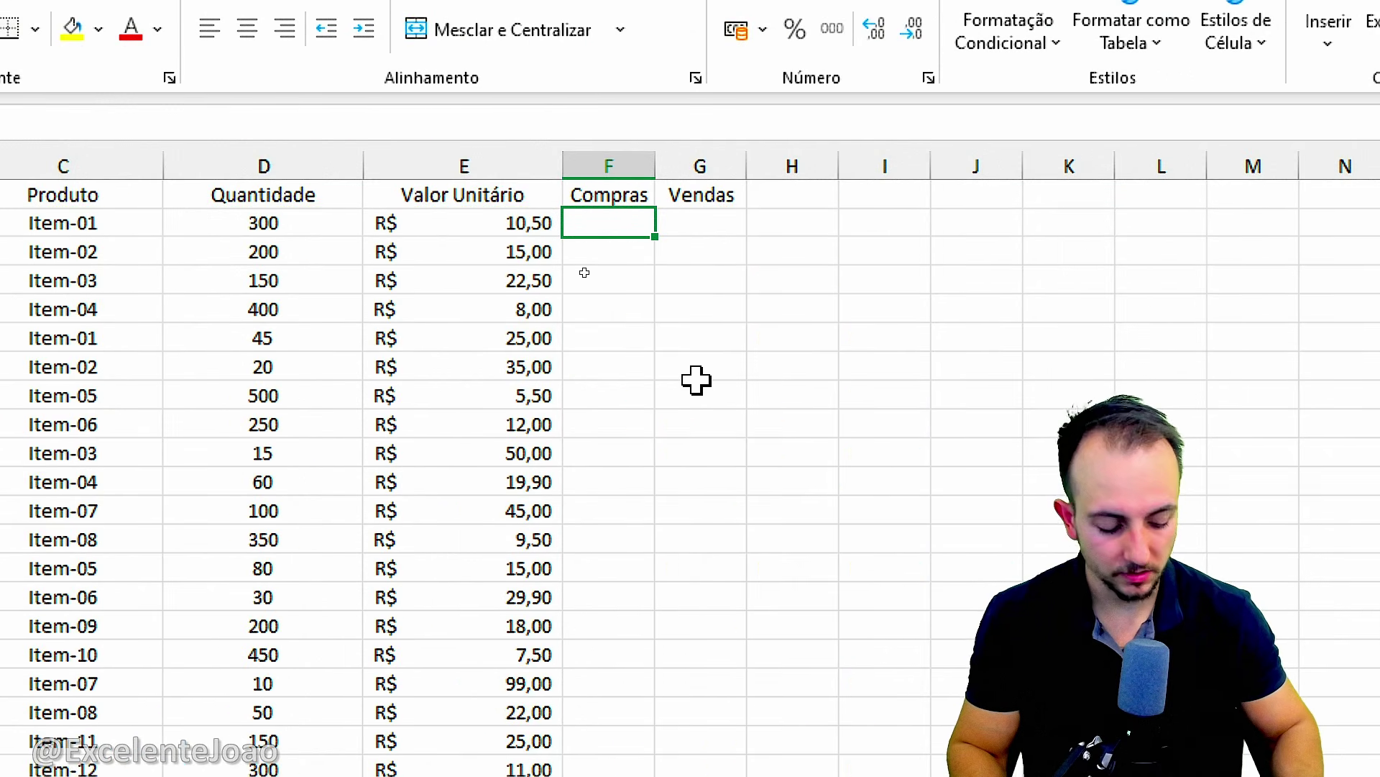
text(300)
key(Tab)
text(0)
key(Return)
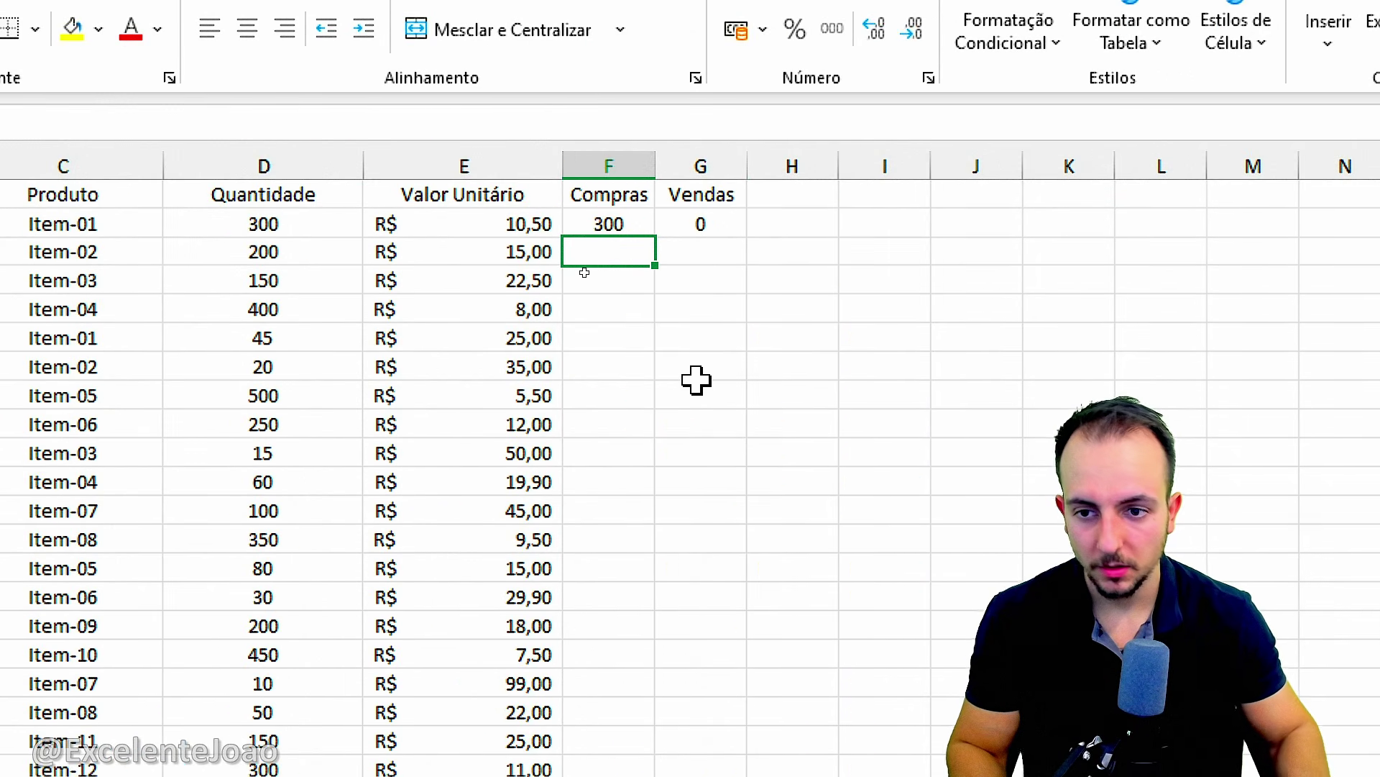
- Fill in the Item-02 purchase in row 3 with 200 under Compras and 0 under Vendas
click(399, 256)
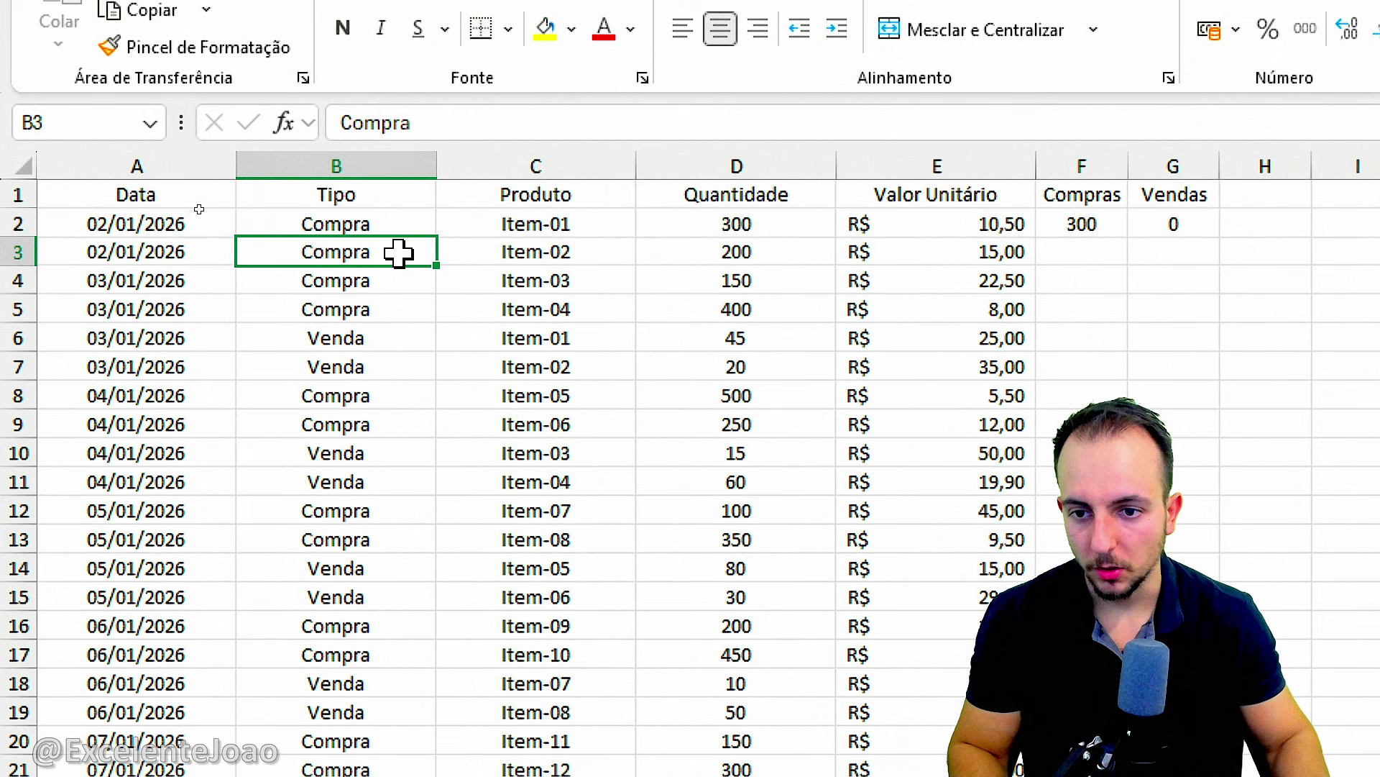
click(773, 252)
click(1082, 252)
text(20)
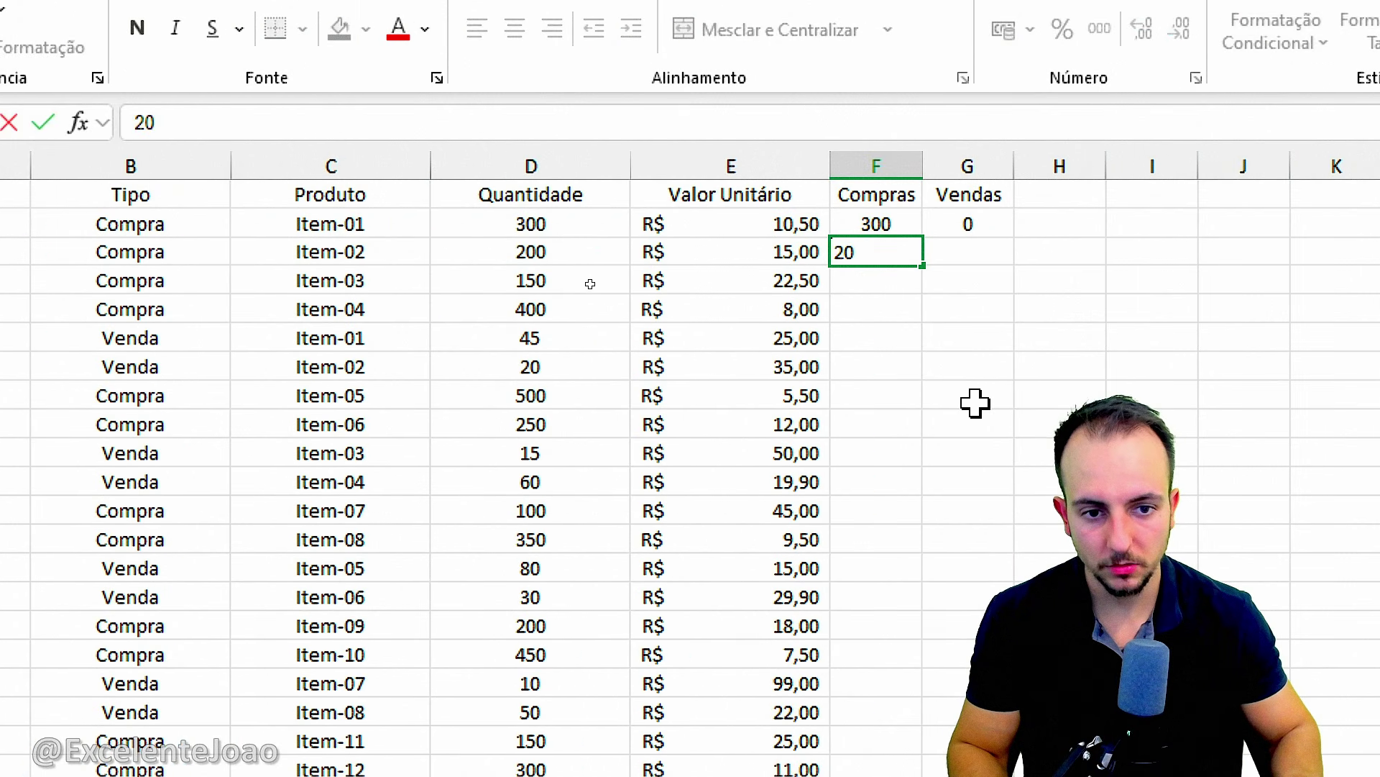
text(0)
key(Return)
click(946, 259)
text(0)
key(Return)
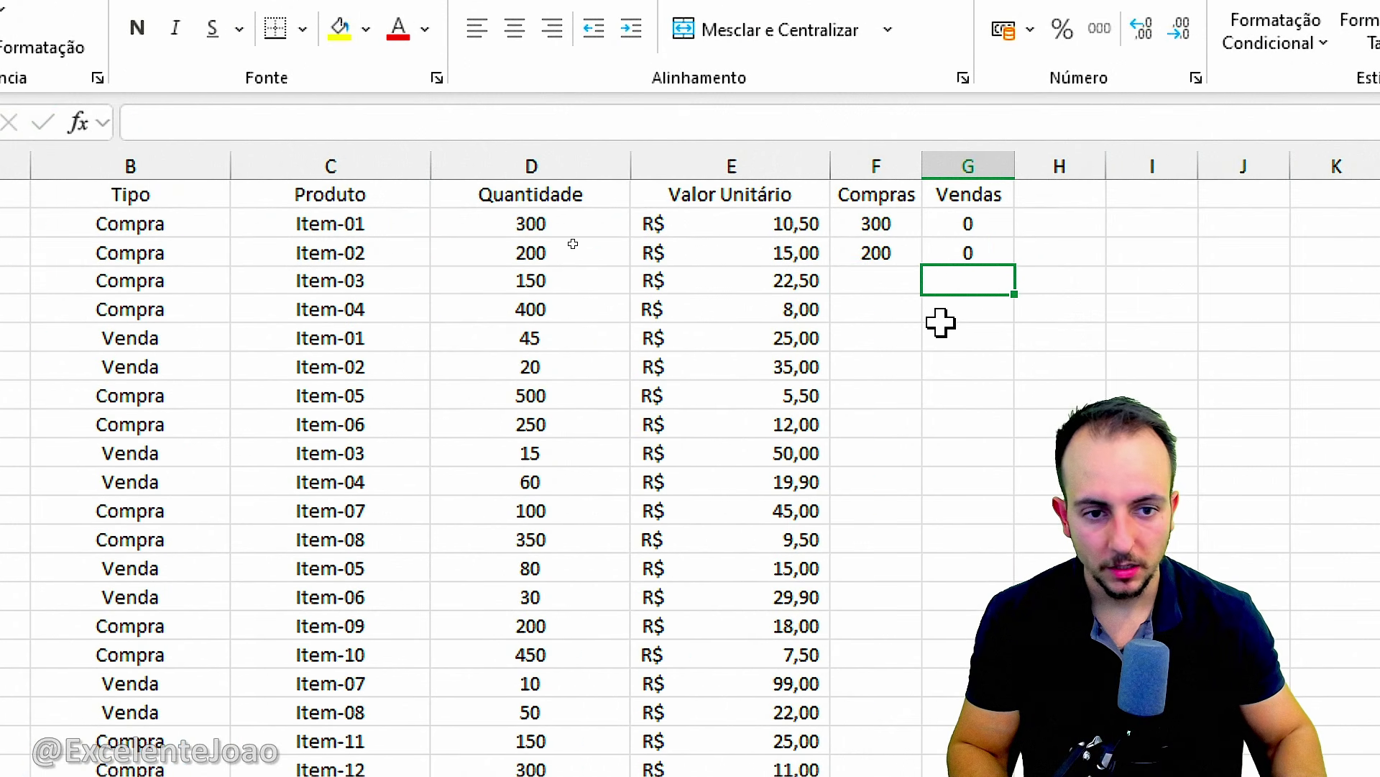
- Fill in the Item-01 sale in row 6 with 45 under Vendas and 0 under Compras
click(29, 339)
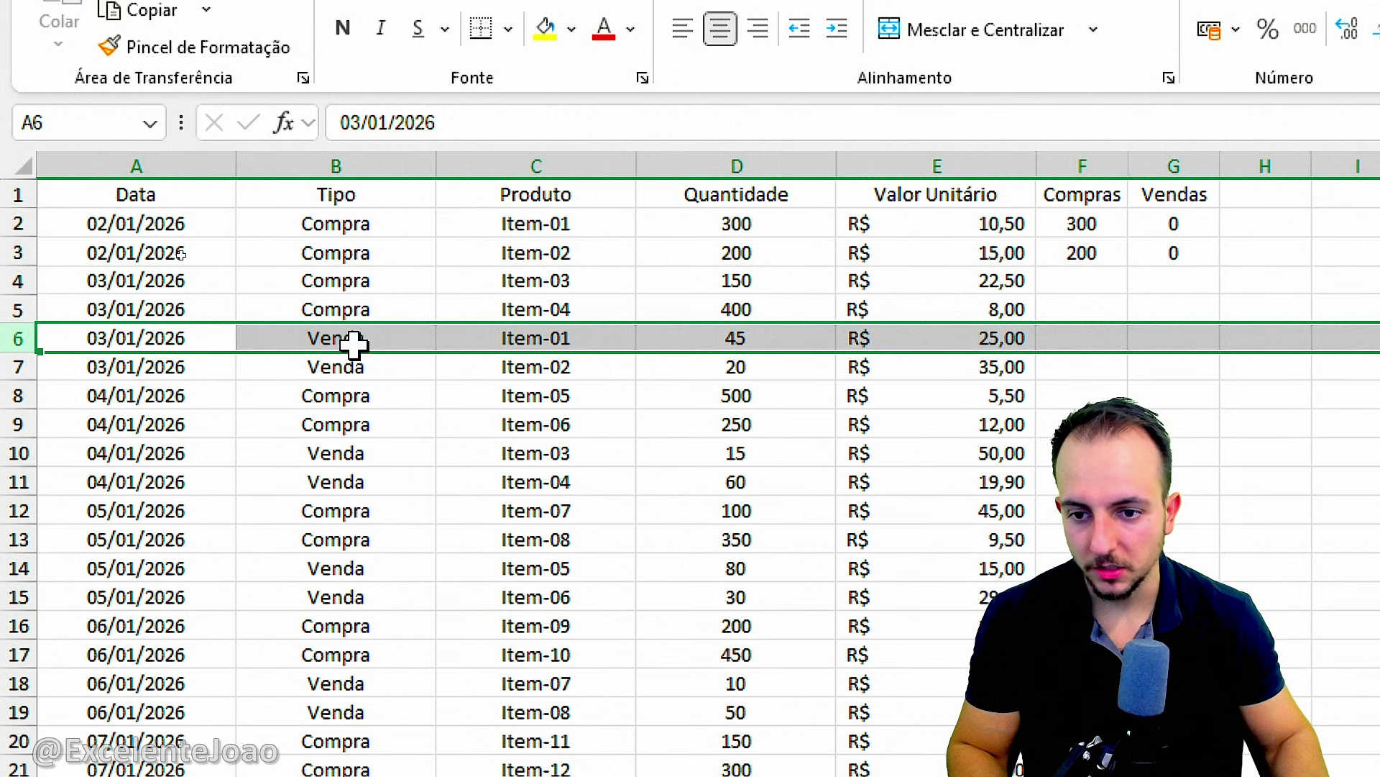
click(1108, 334)
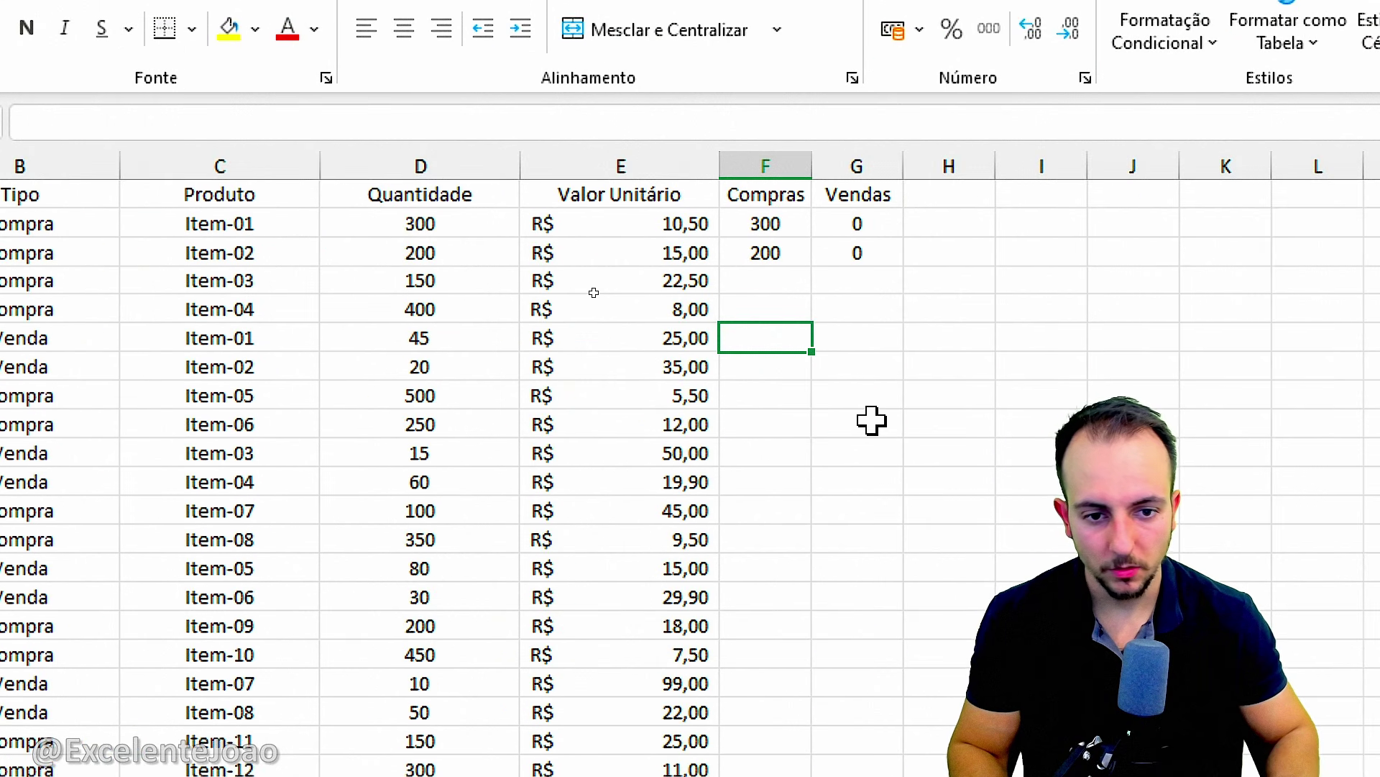
key(Right)
text(45)
key(Left)
text(0)
key(Return)
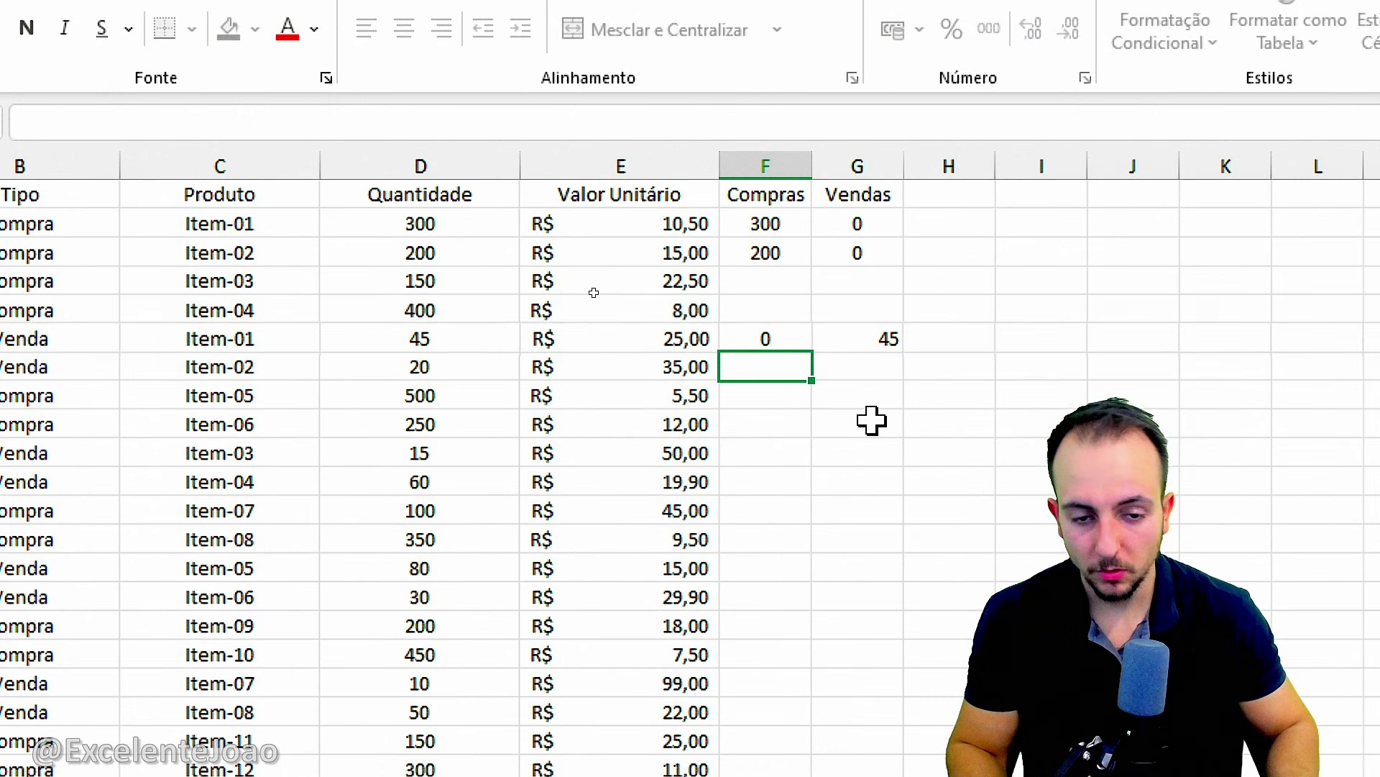
click(795, 165)
click(852, 169)
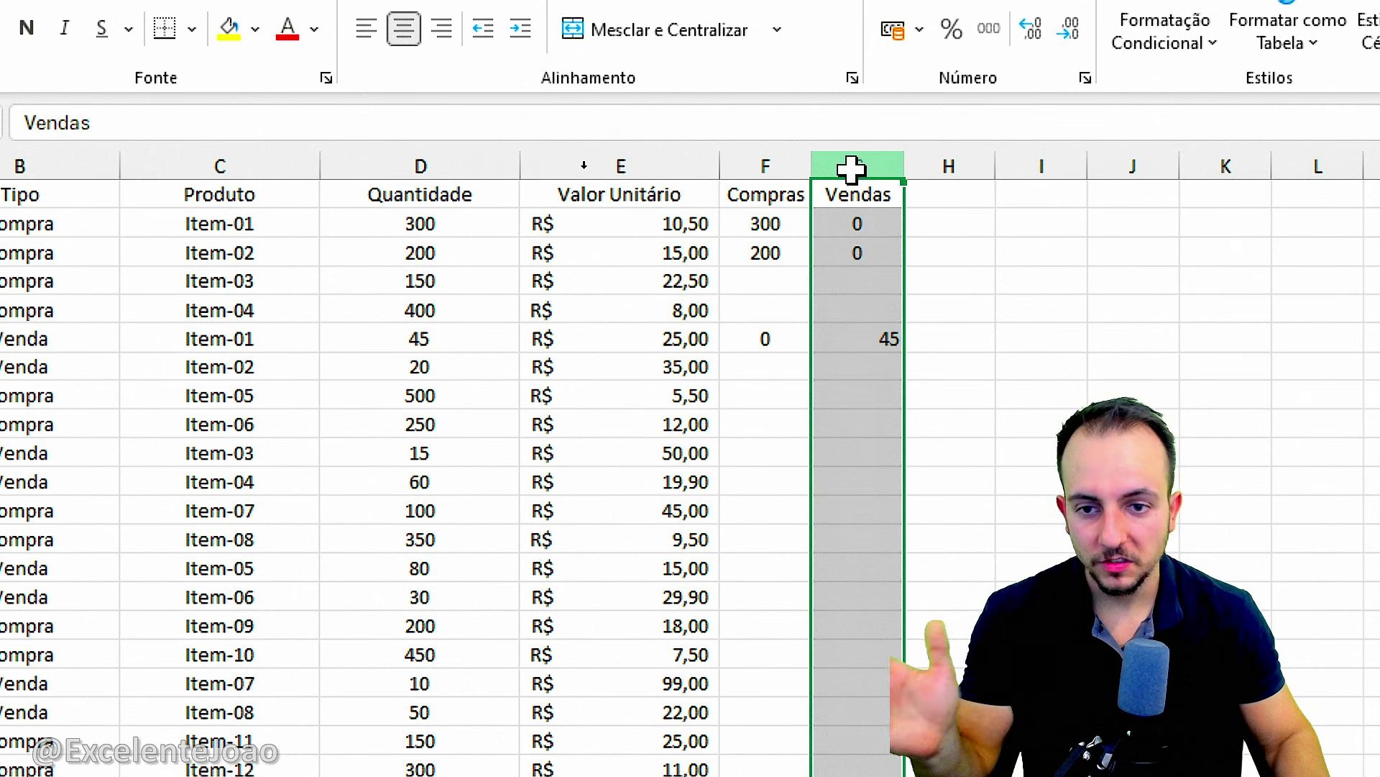
click(100, 166)
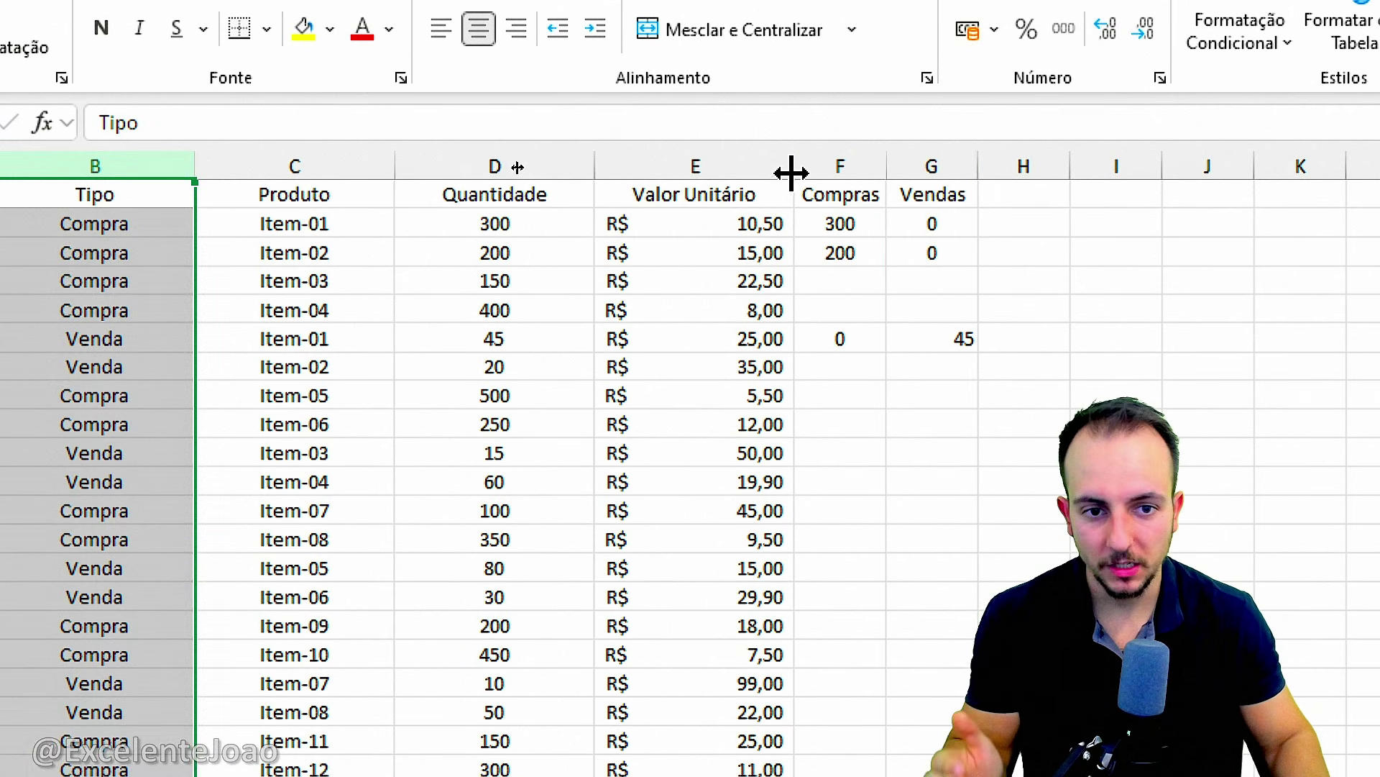
click(838, 166)
click(931, 166)
click(866, 166)
drag(866, 166, 931, 166)
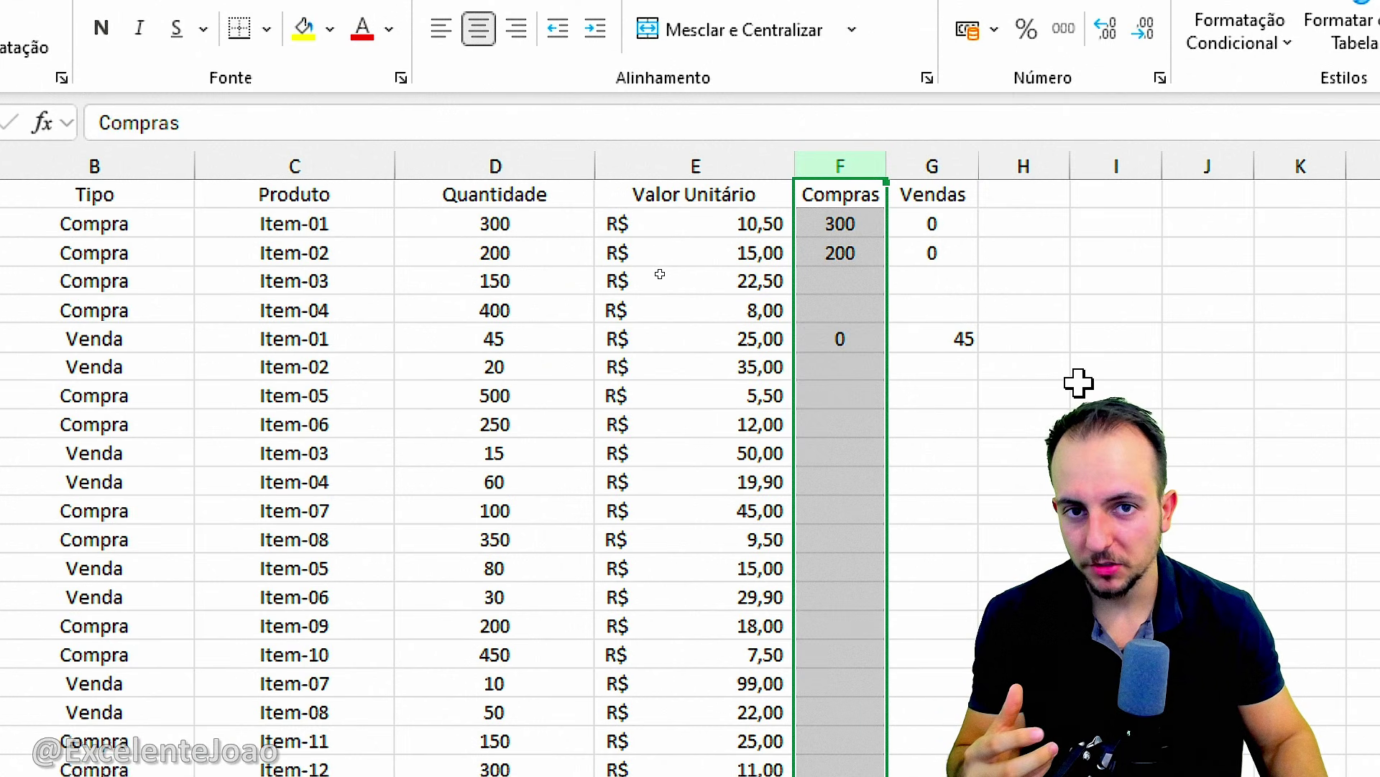
- Clear the manually entered example values from F2:G8 under Compras and Vendas
drag(881, 229, 957, 400)
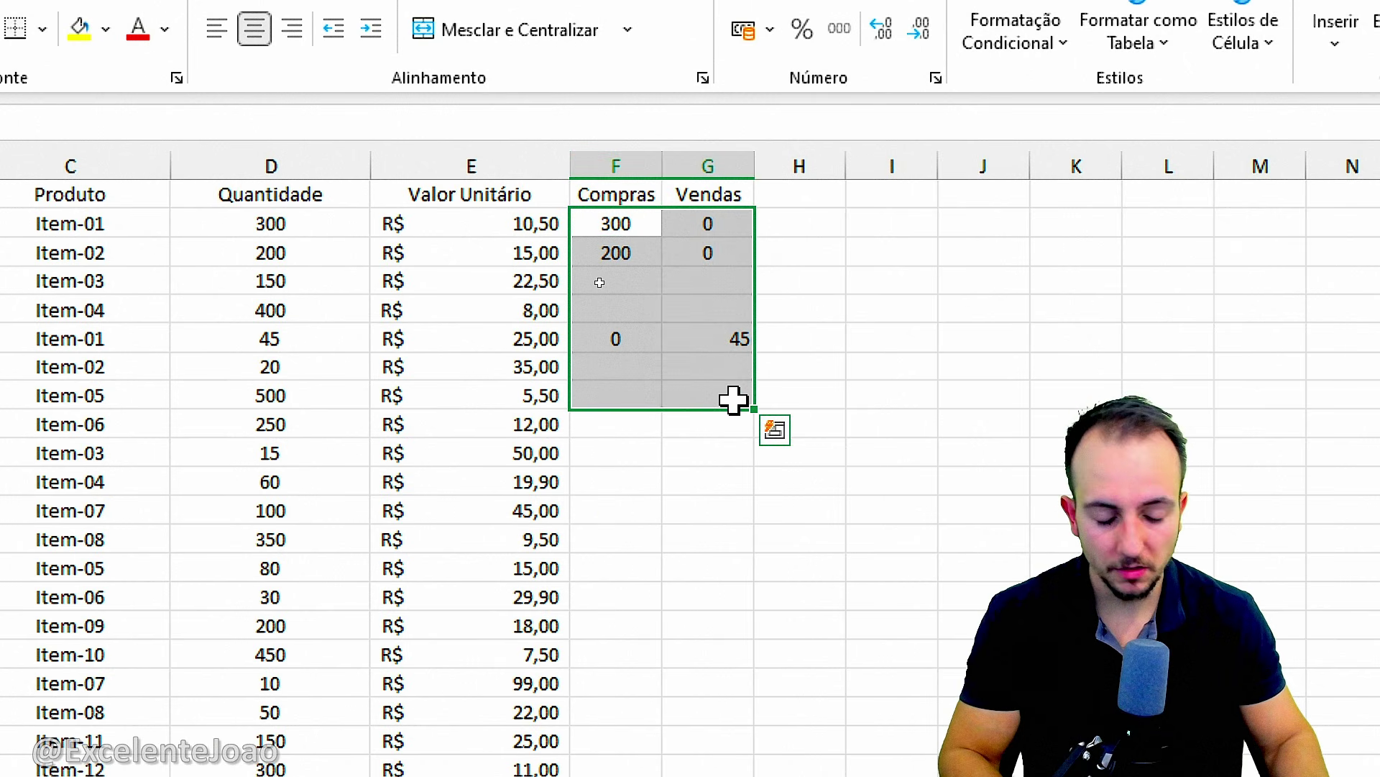
key(Delete)
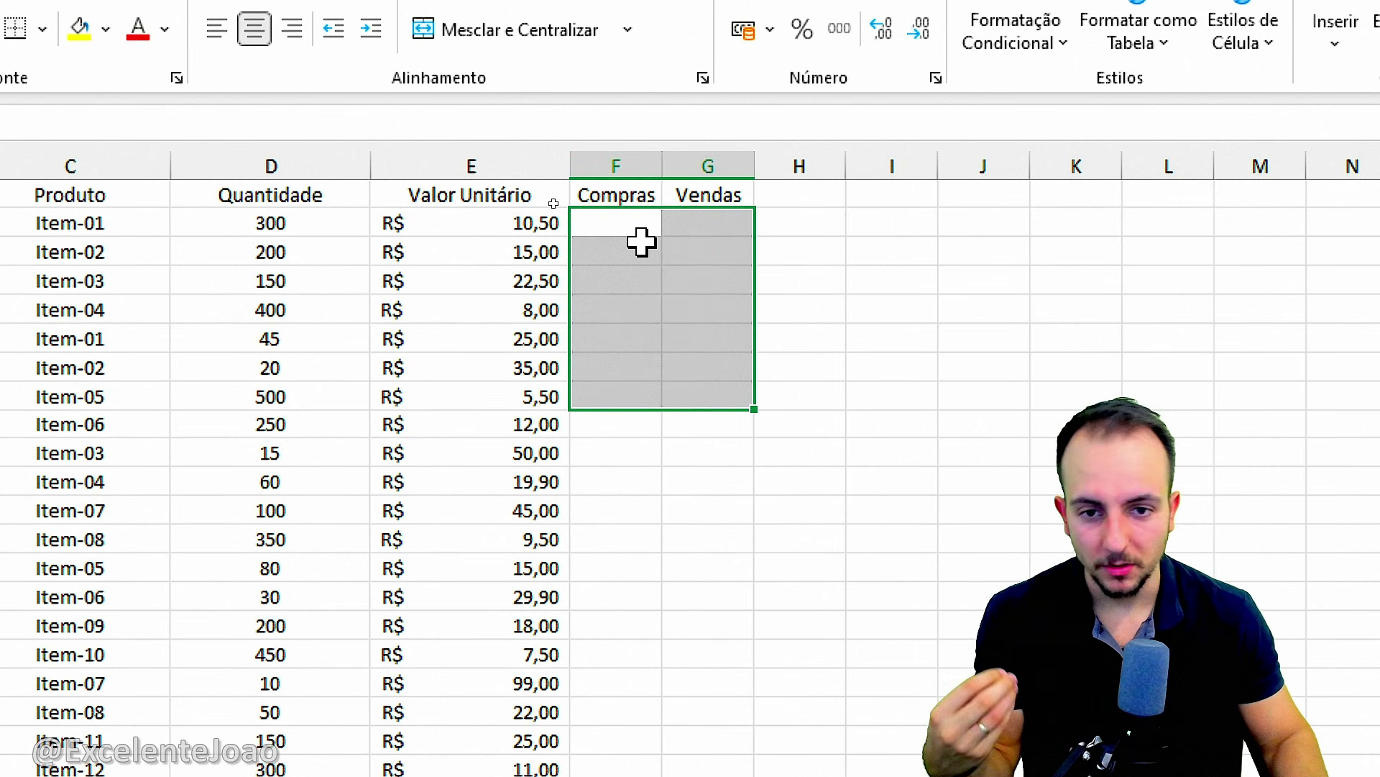
- Begin an SE formula in F2, the first cell under Compras
click(633, 233)
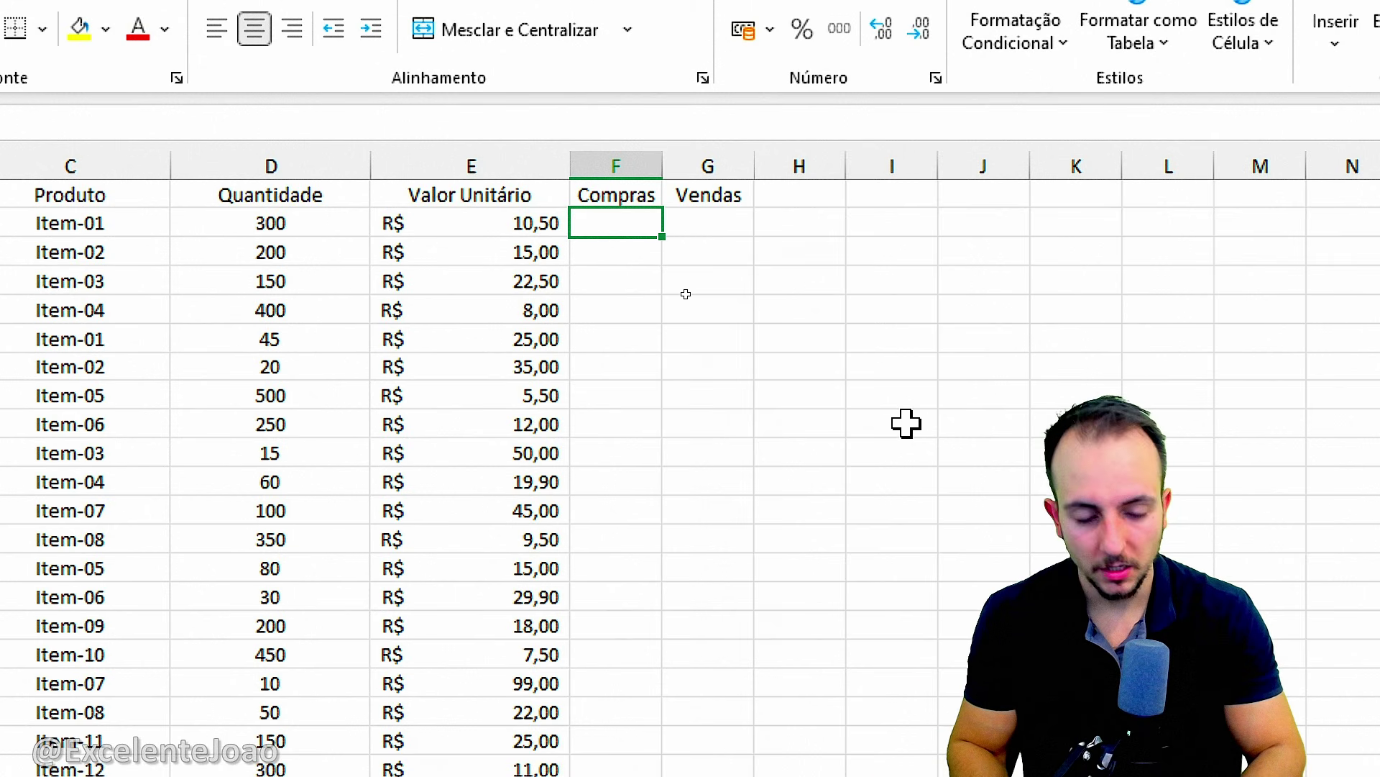
text(=)
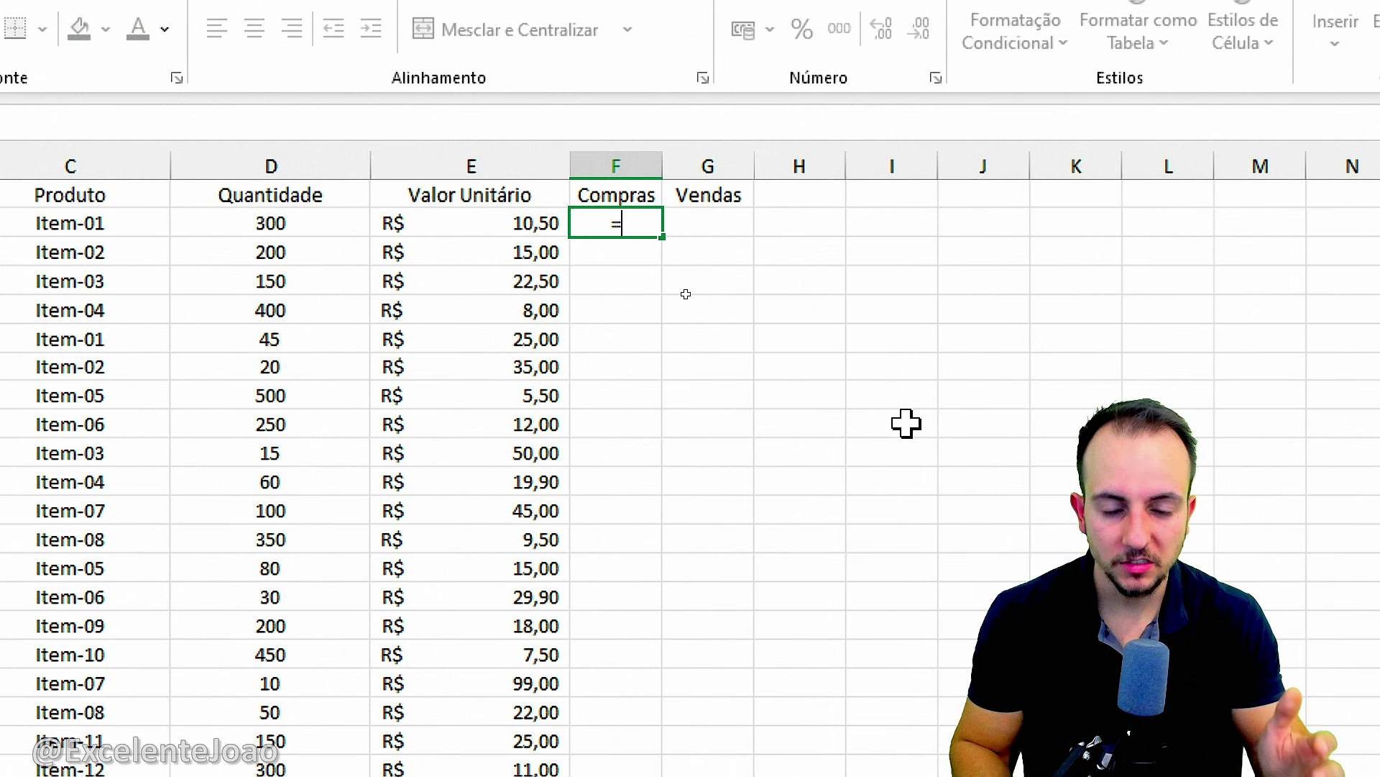
text(SE)
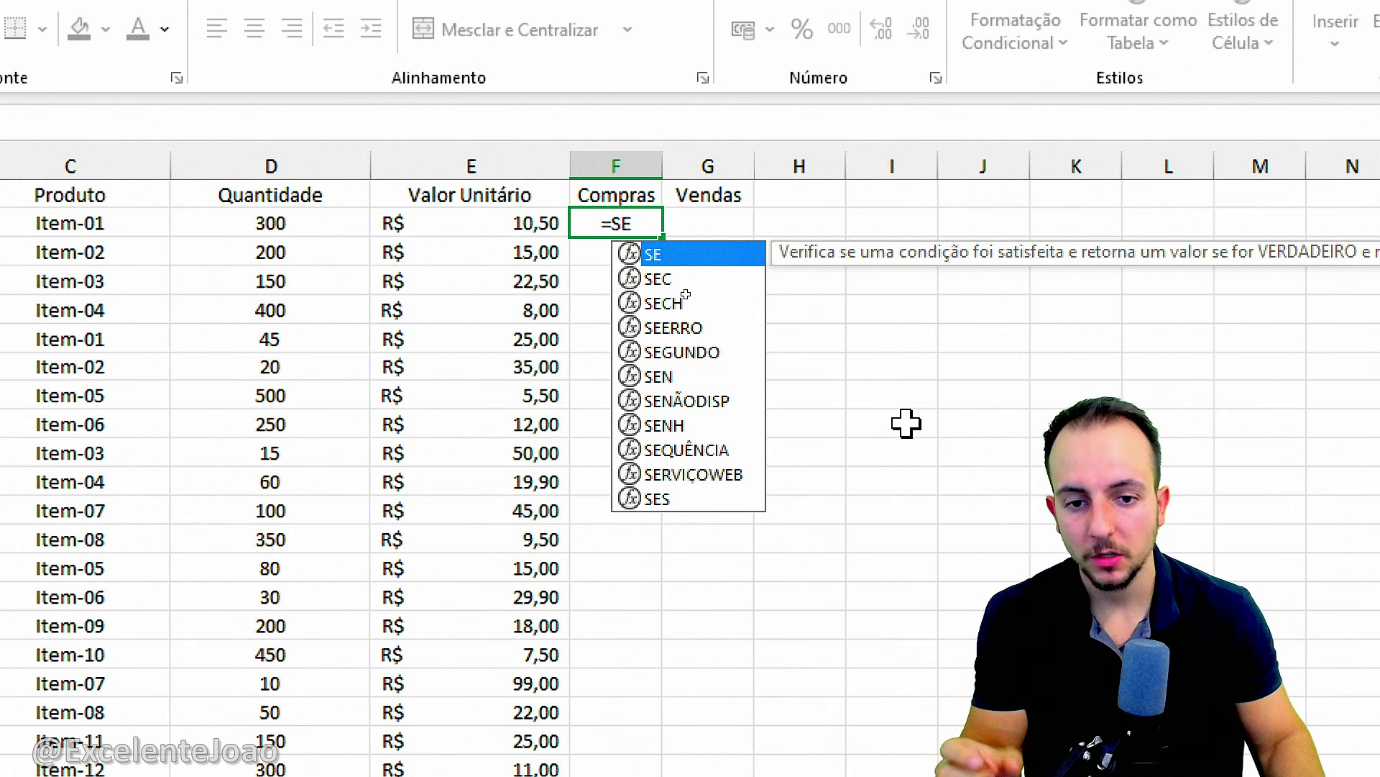
text(()
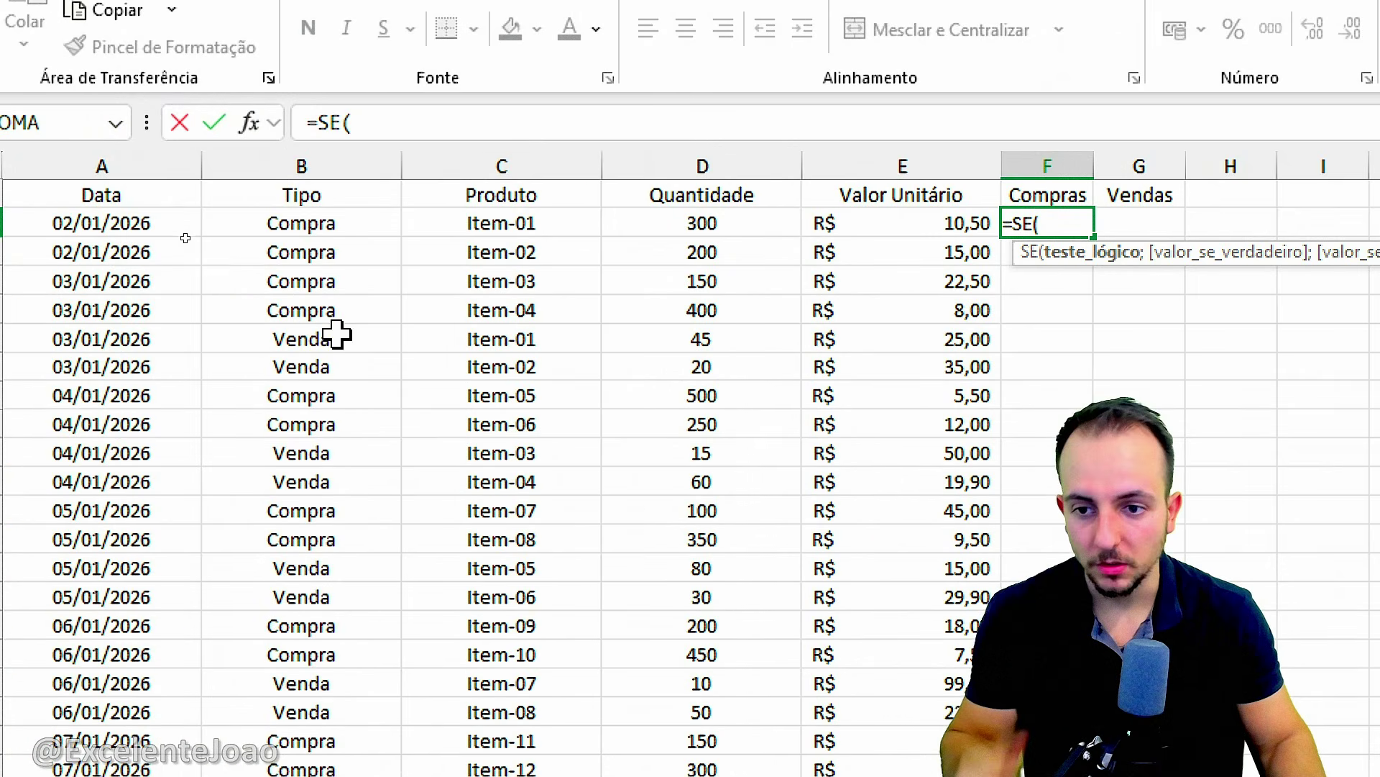
mouse_move(287, 197)
mouse_down()
mouse_move(244, 229)
mouse_move(286, 196)
mouse_up()
mouse_move(332, 321)
mouse_down()
mouse_move(279, 325)
mouse_move(331, 318)
mouse_up()
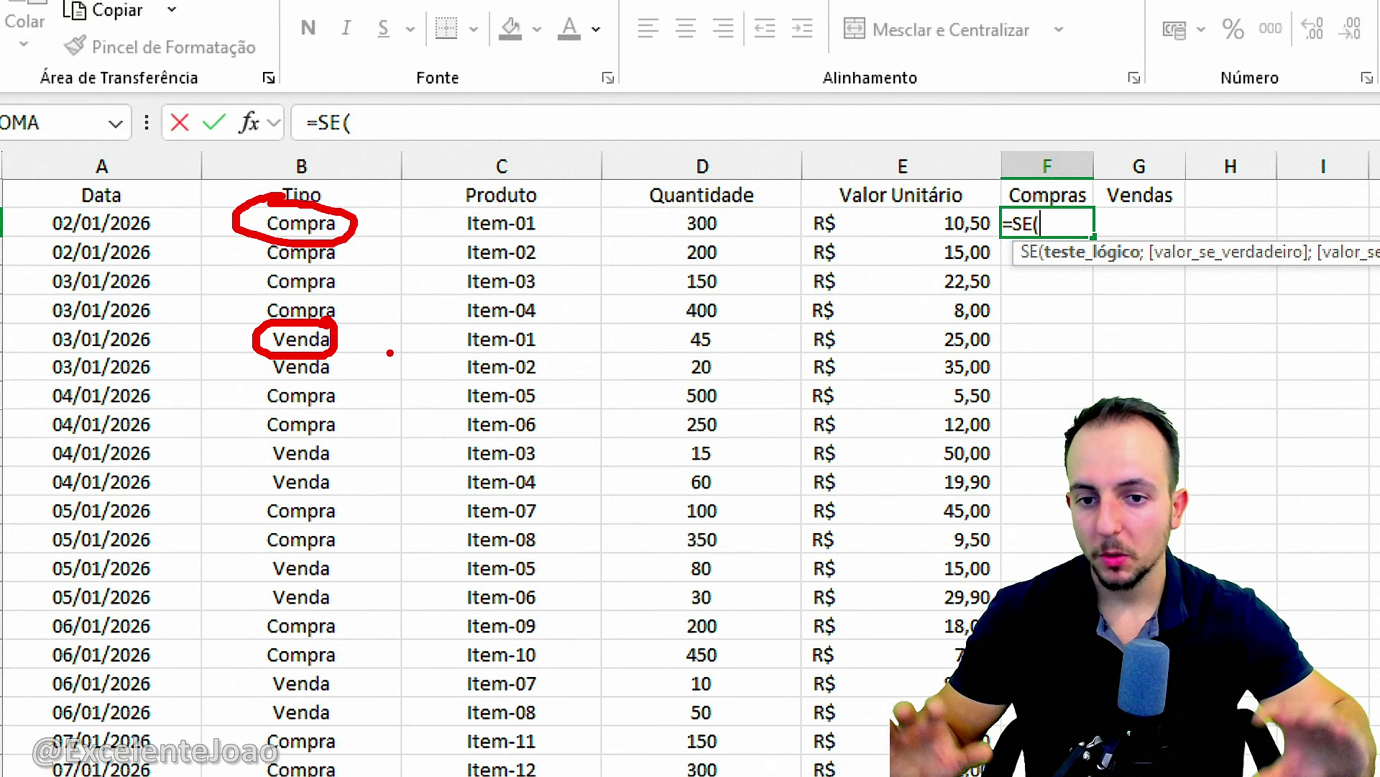
key(ctrl+z)
key(ctrl+z)
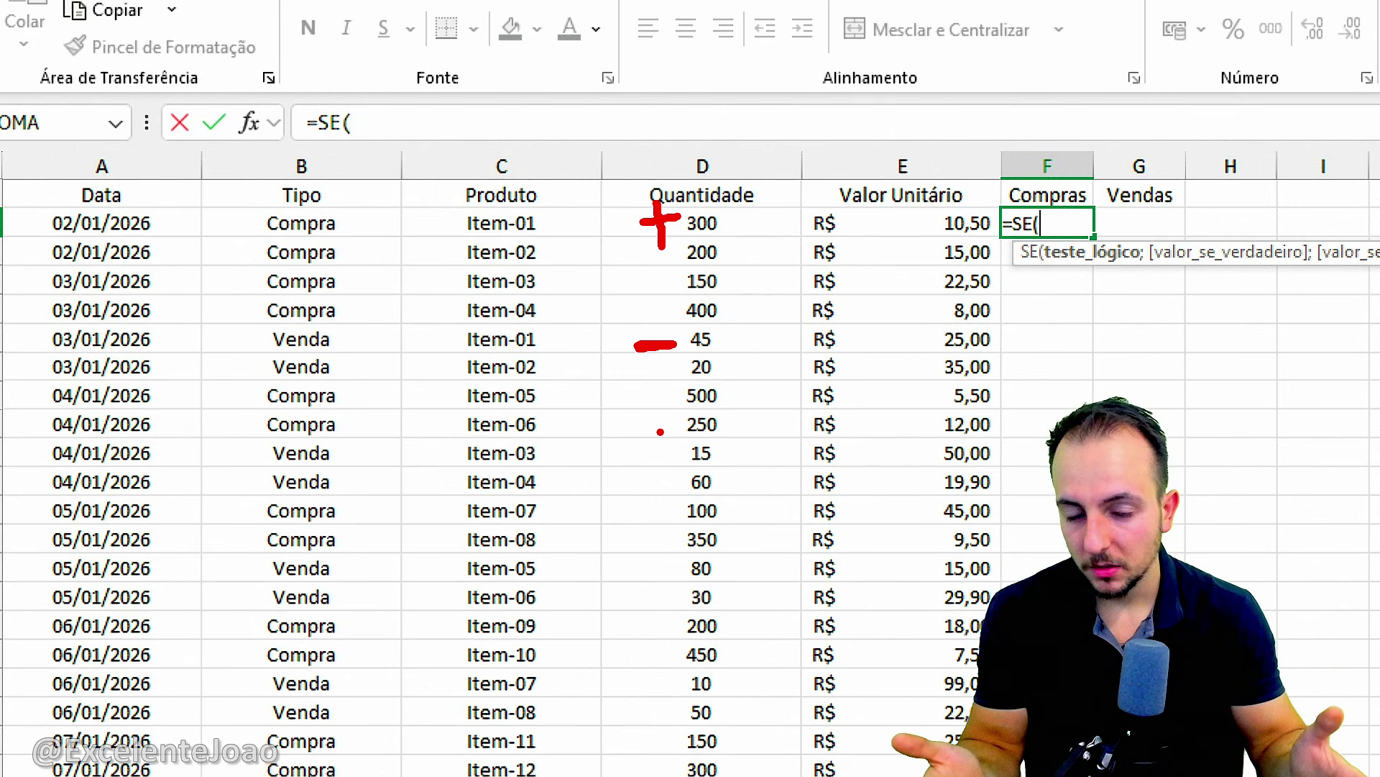
key(ctrl+z)
key(ctrl+z)
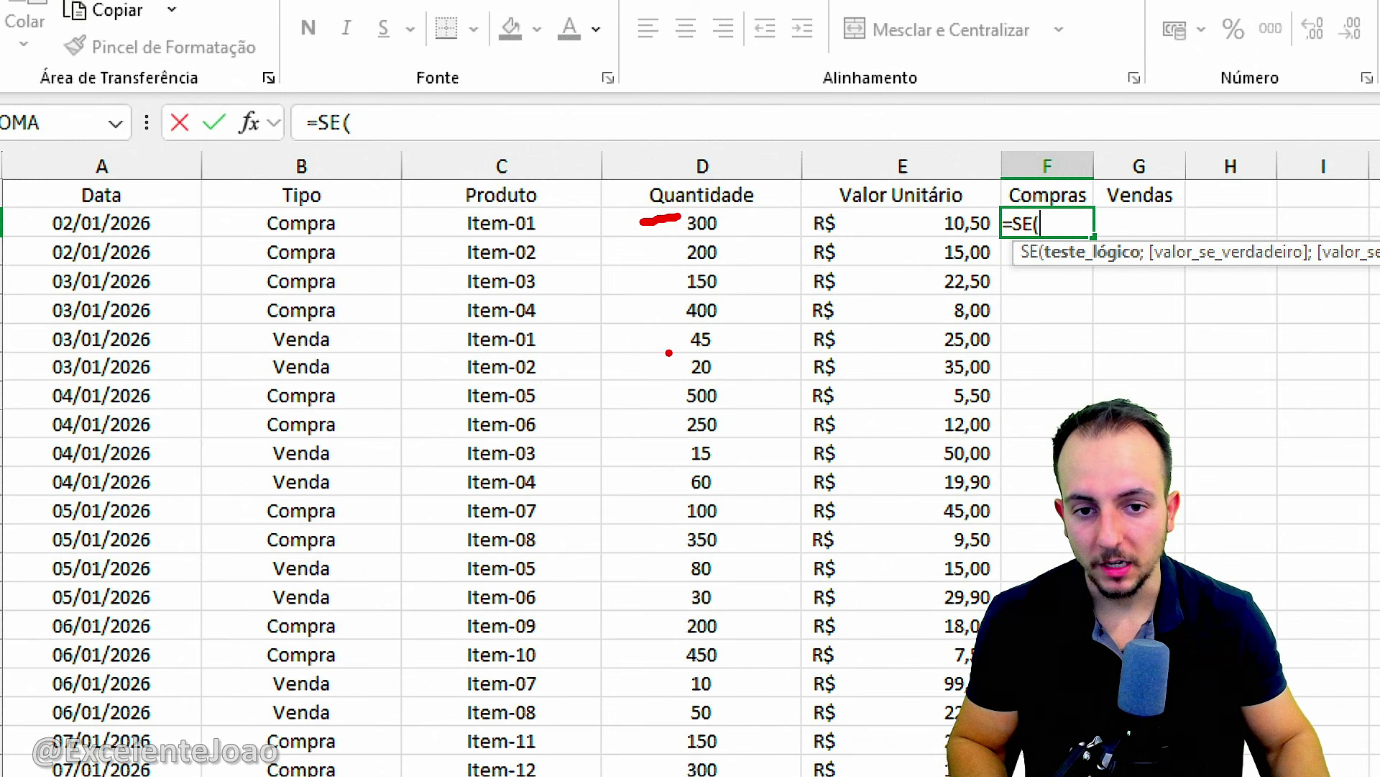
key(ctrl+z)
mouse_move(715, 192)
mouse_down()
mouse_move(711, 253)
mouse_move(744, 205)
mouse_up()
drag(591, 325, 597, 385)
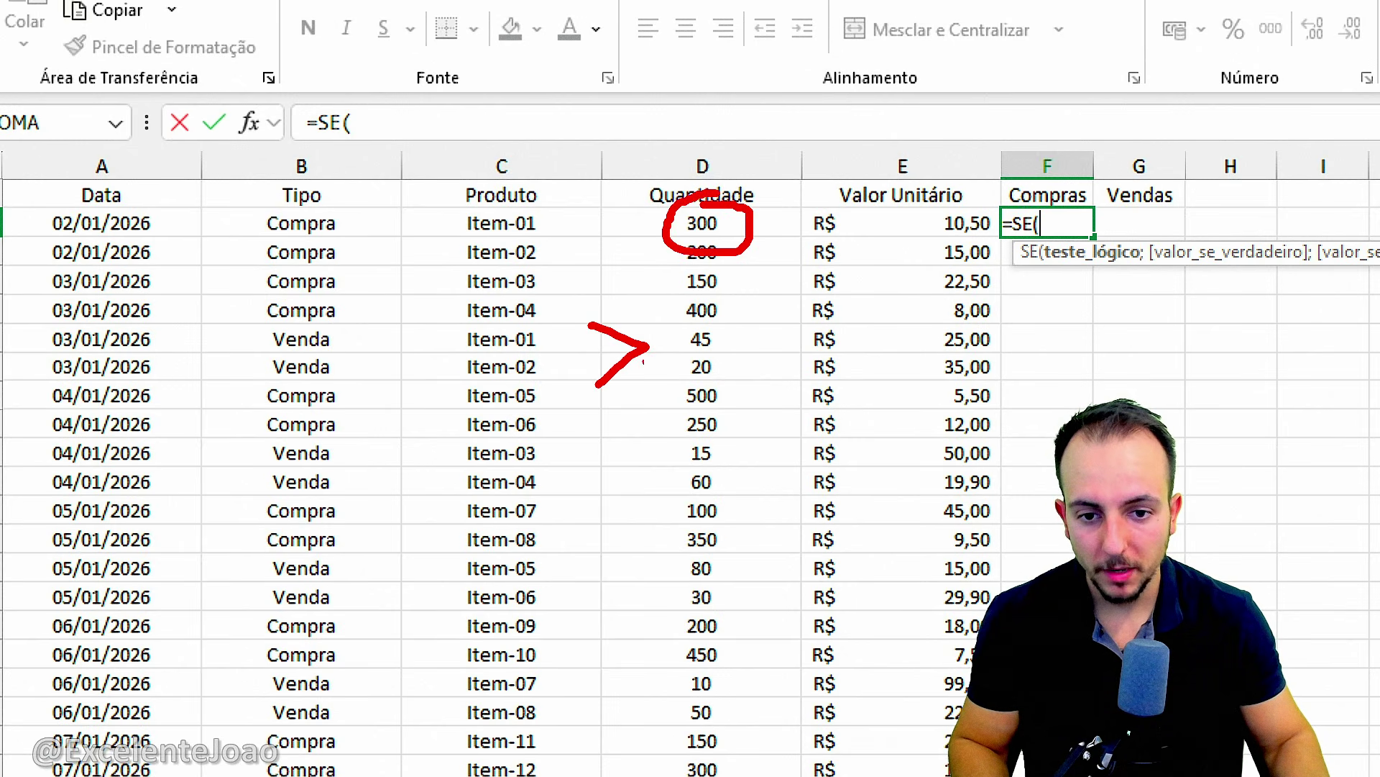
mouse_move(672, 325)
mouse_down()
mouse_move(691, 389)
mouse_move(671, 320)
mouse_move(600, 382)
mouse_move(676, 410)
mouse_up()
click(663, 365)
key(ctrl+z)
key(ctrl+z)
mouse_move(701, 327)
mouse_down()
mouse_move(686, 381)
mouse_move(704, 325)
mouse_up()
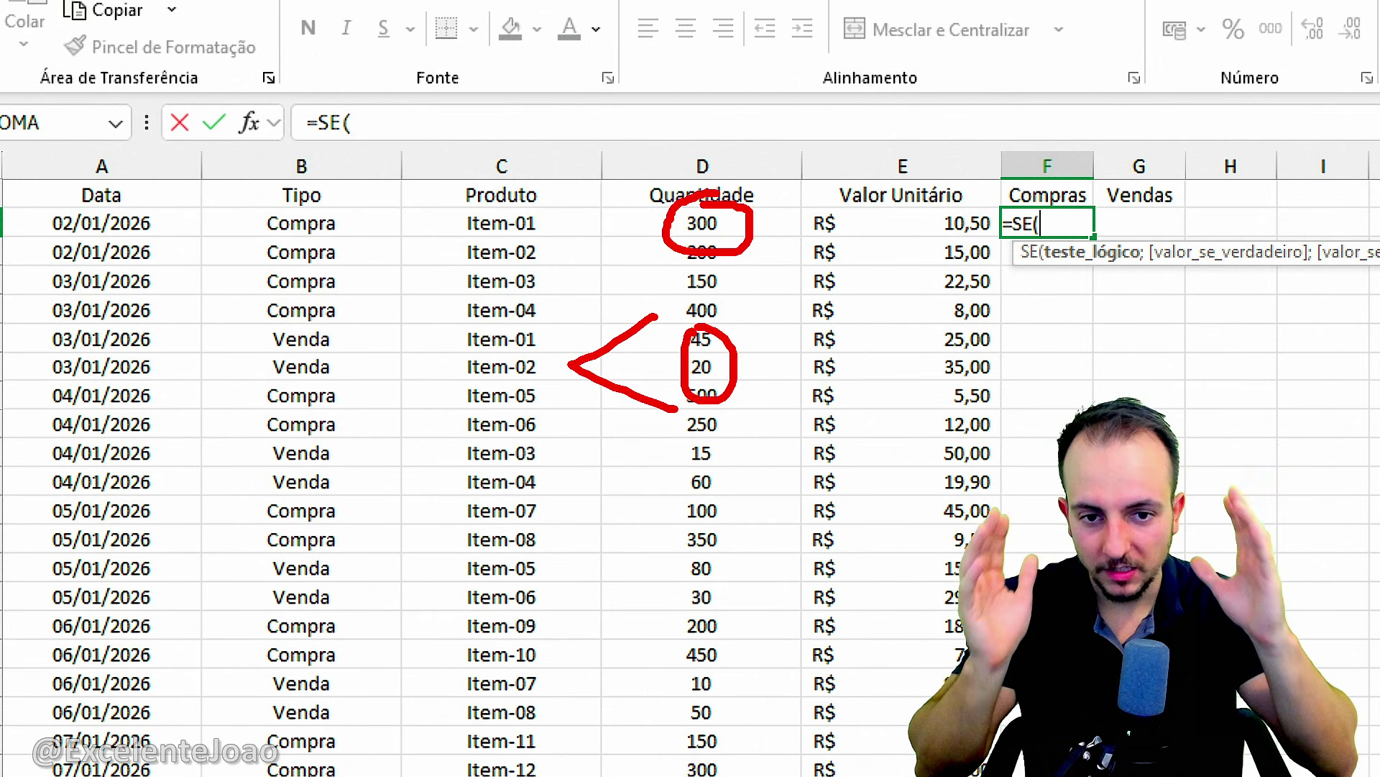
key(Escape)
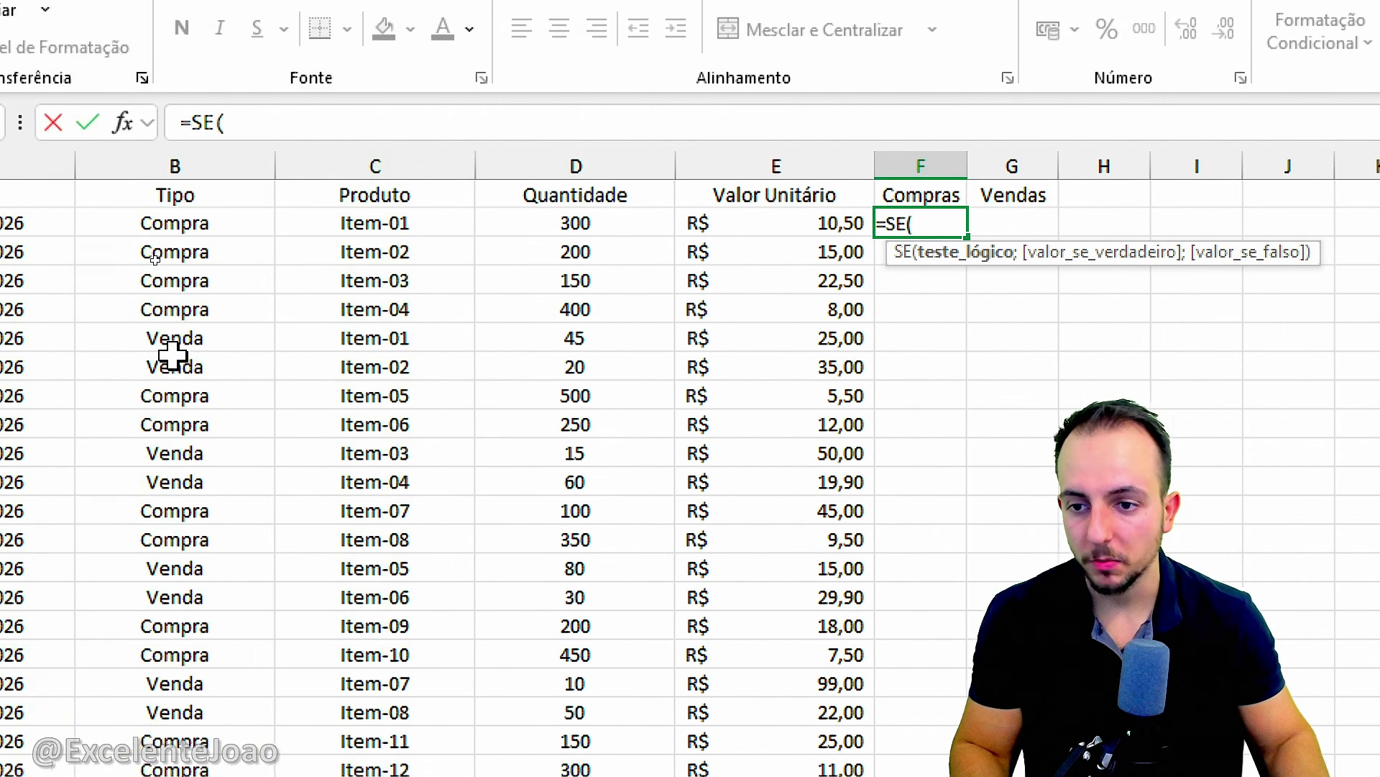
- Complete the SE formula in F2 as =SE(B2="COMPRA";D2;0), returning the quantity for purchases and 0 otherwise
click(353, 225)
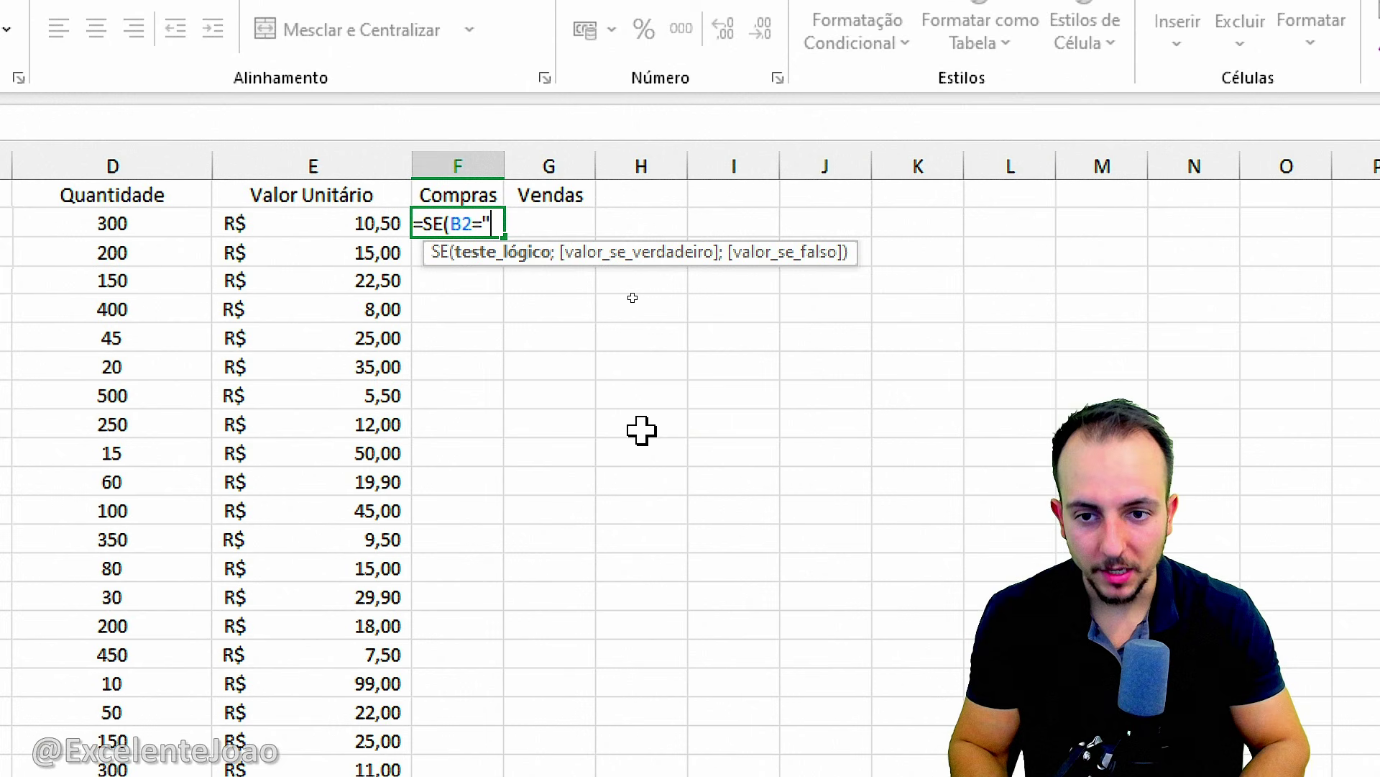
text(="COM)
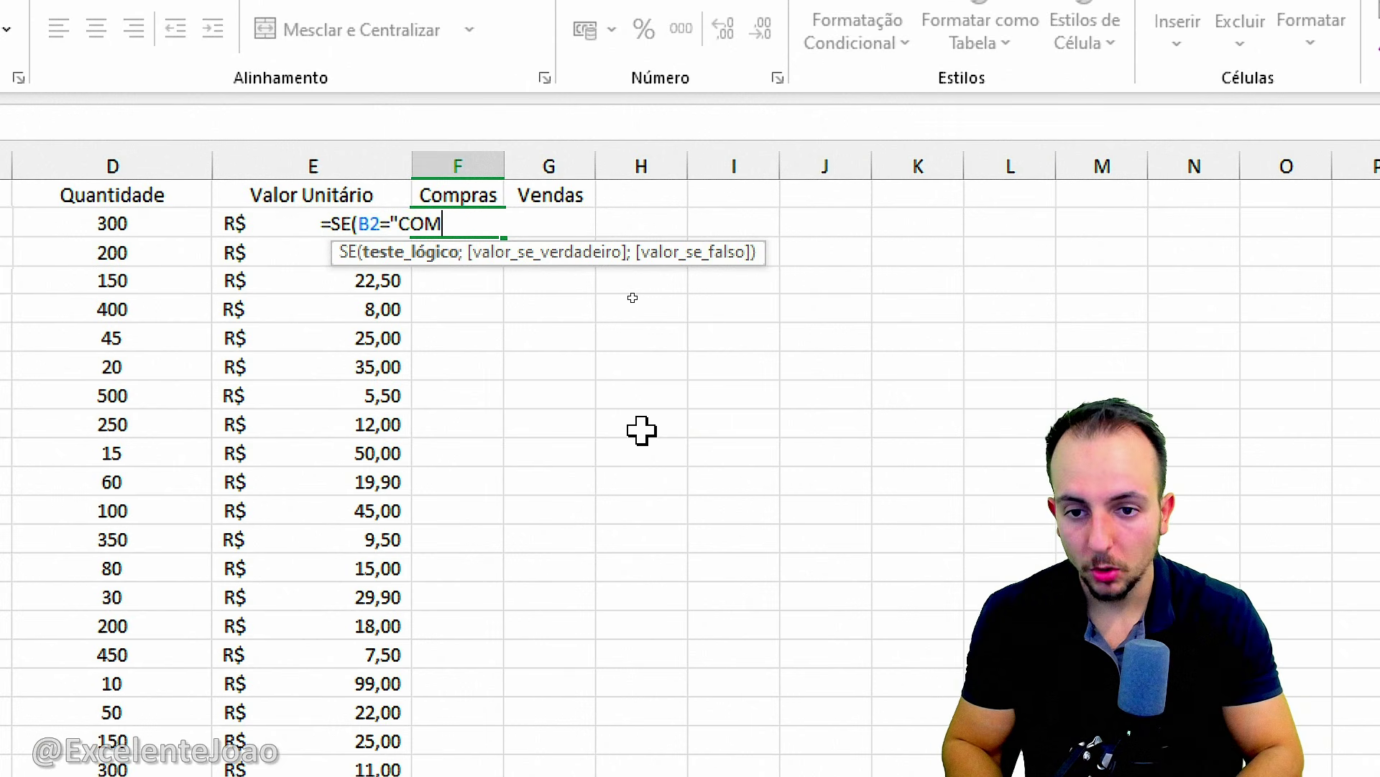
text(PRA")
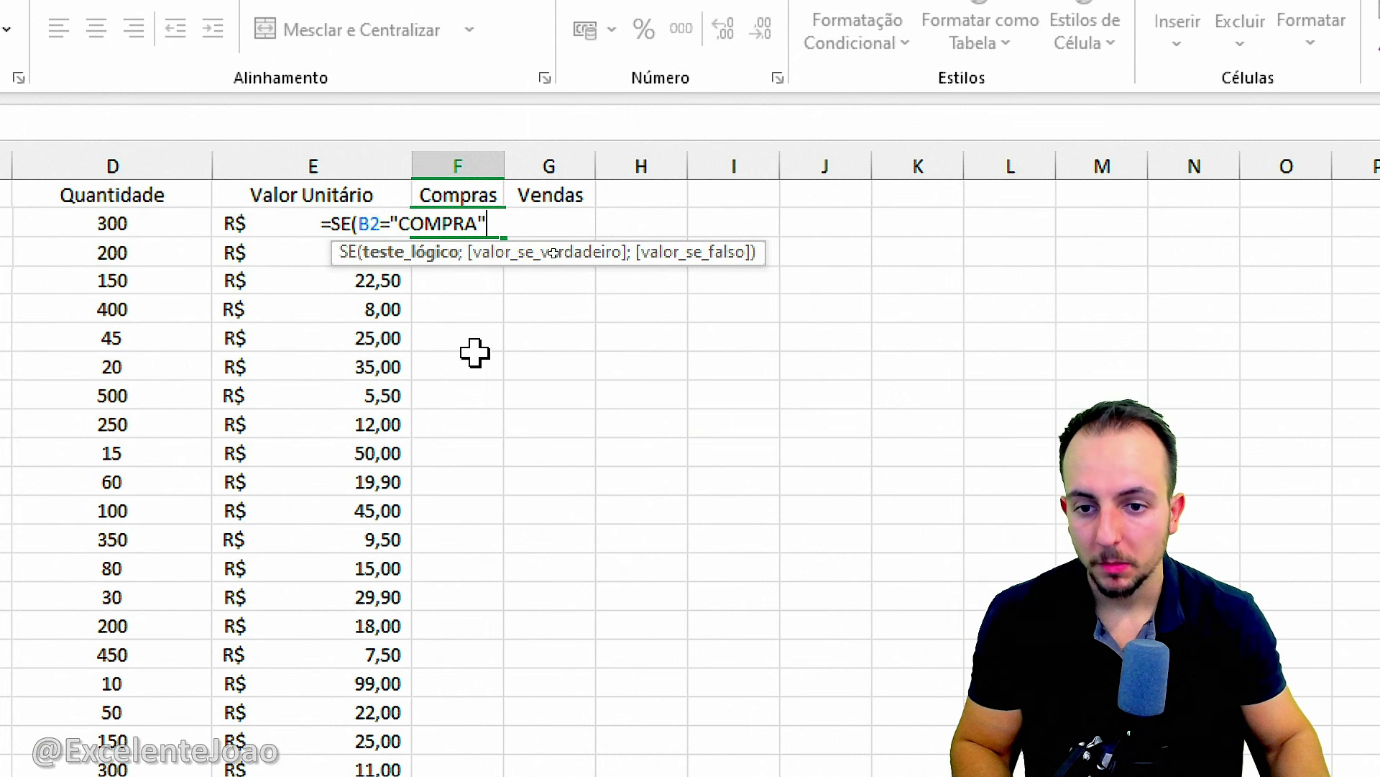
mouse_move(332, 189)
mouse_down()
mouse_move(359, 248)
mouse_move(294, 180)
mouse_up()
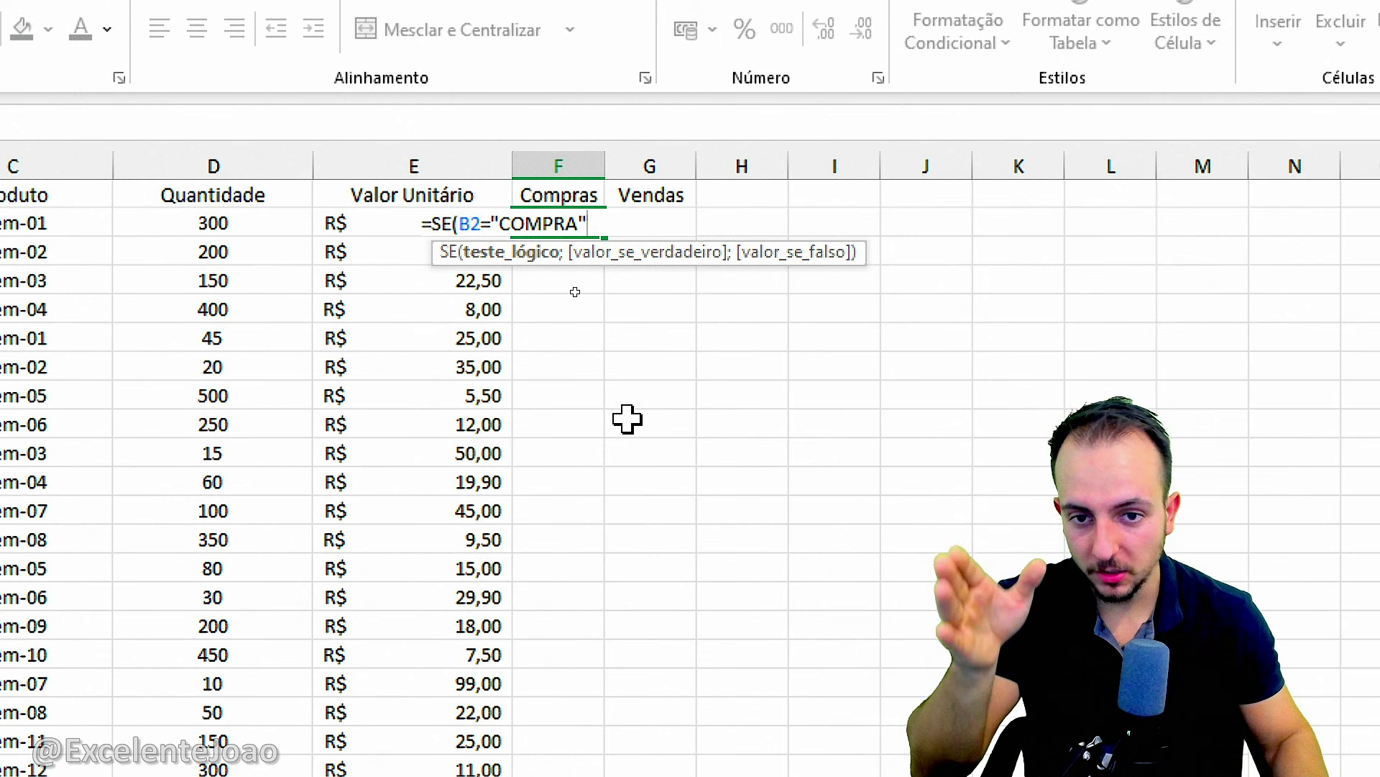
text(;)
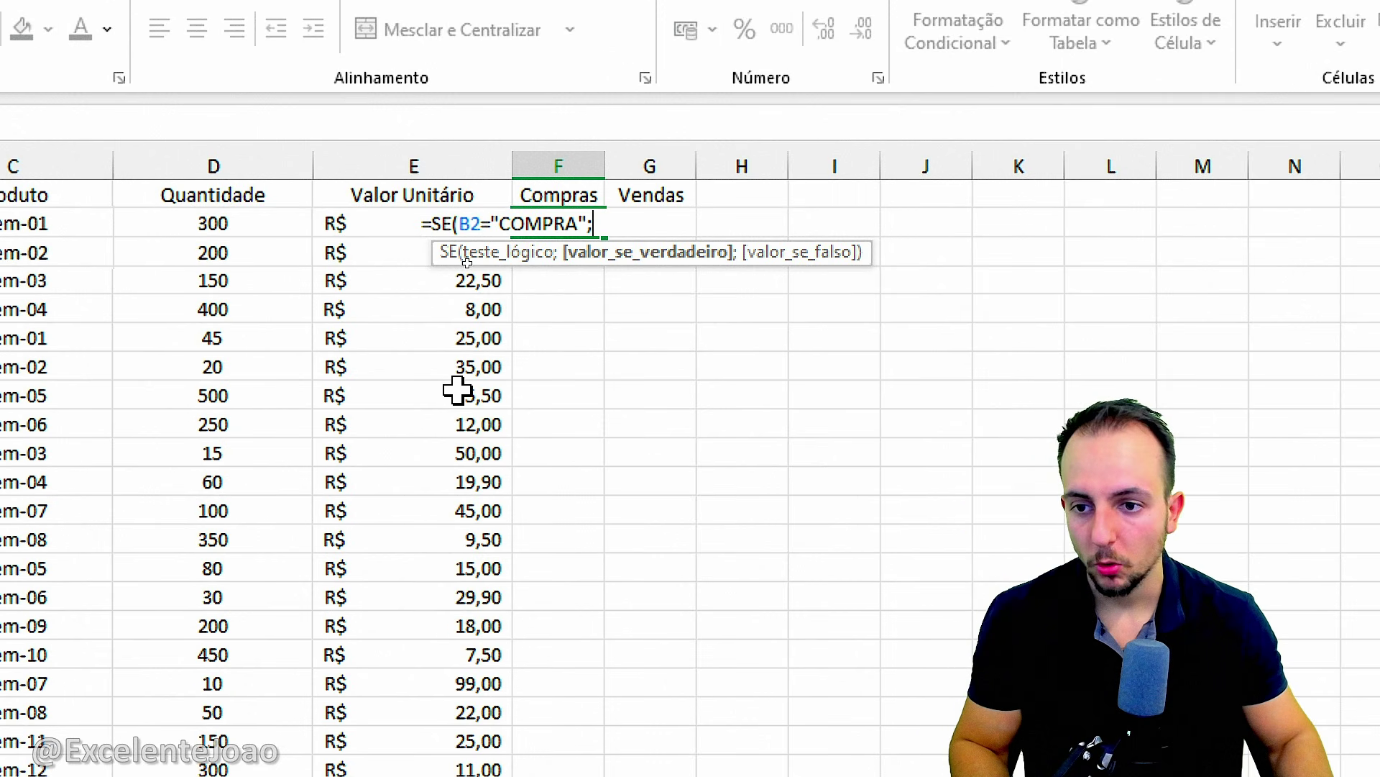
click(277, 221)
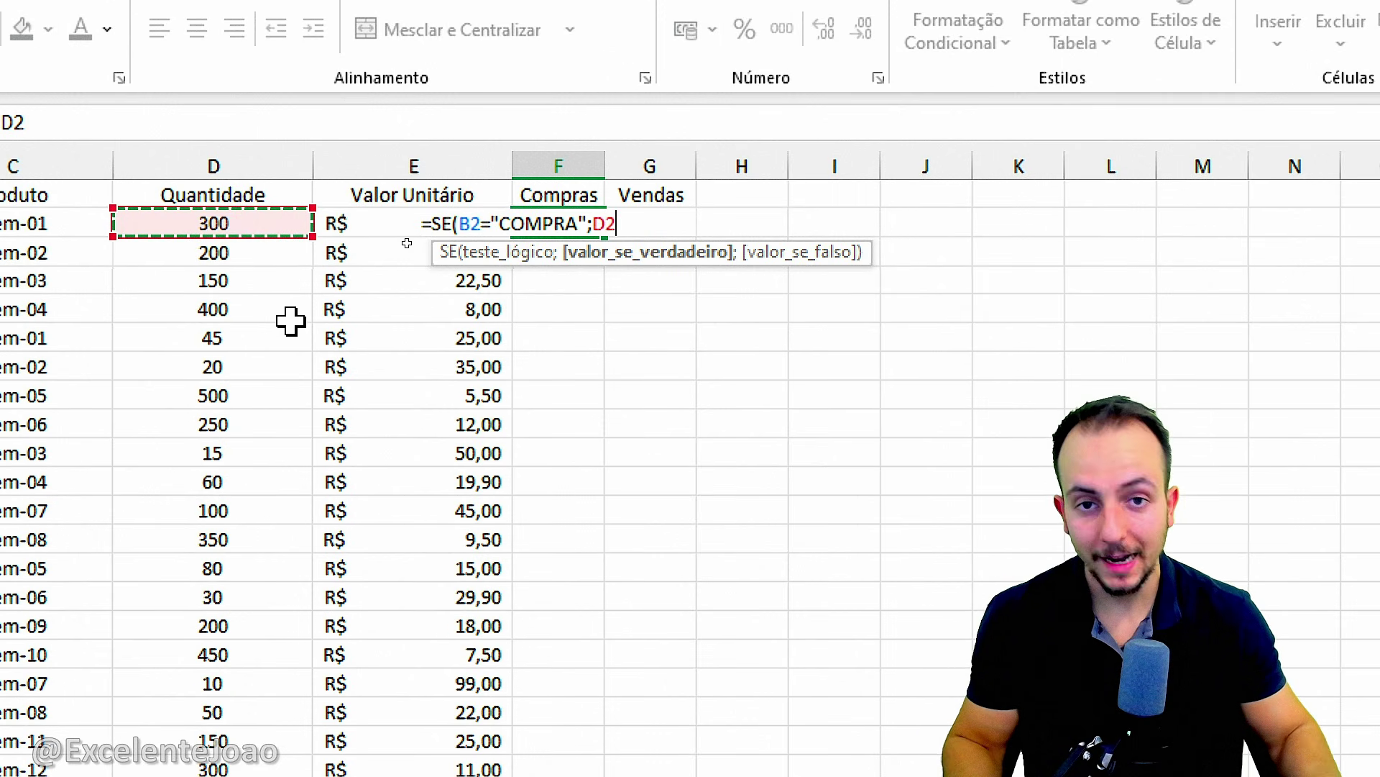
text(;0)
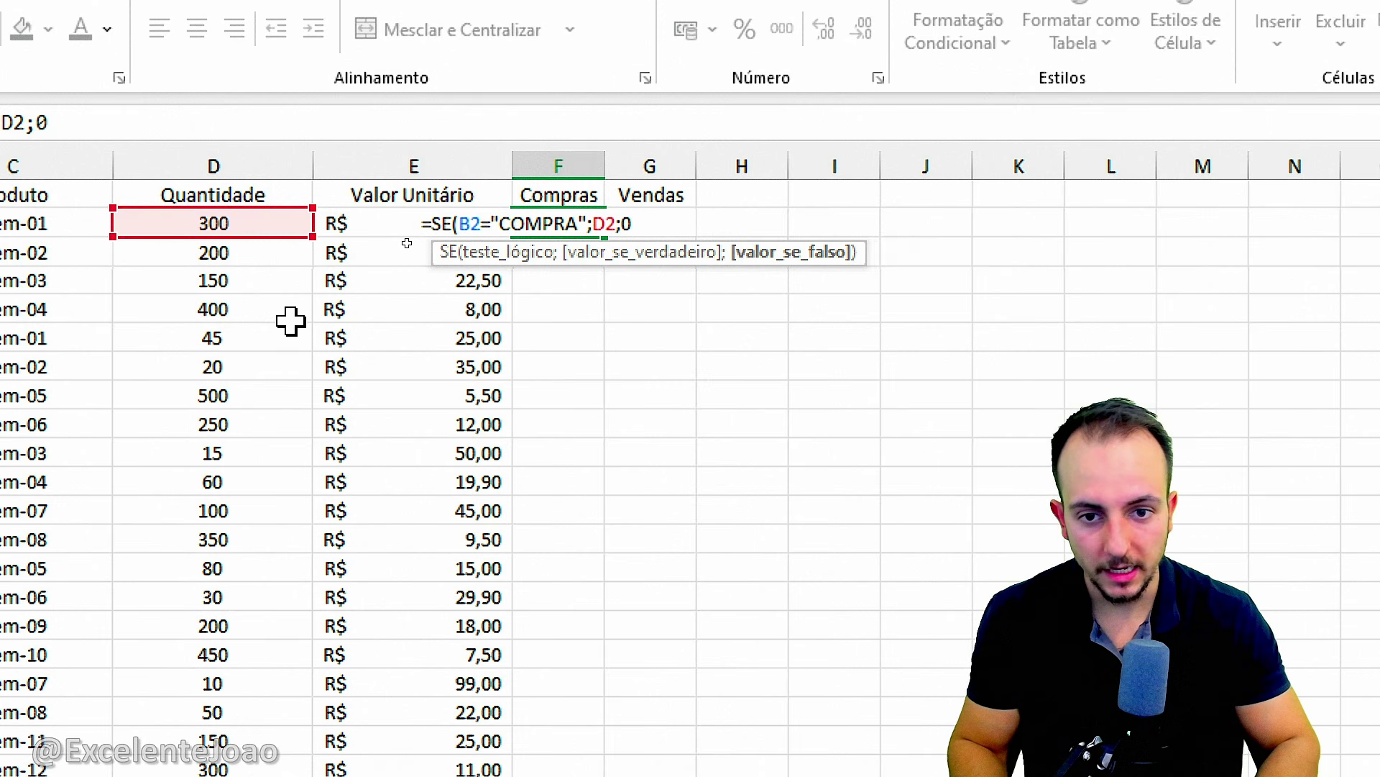
key(Return)
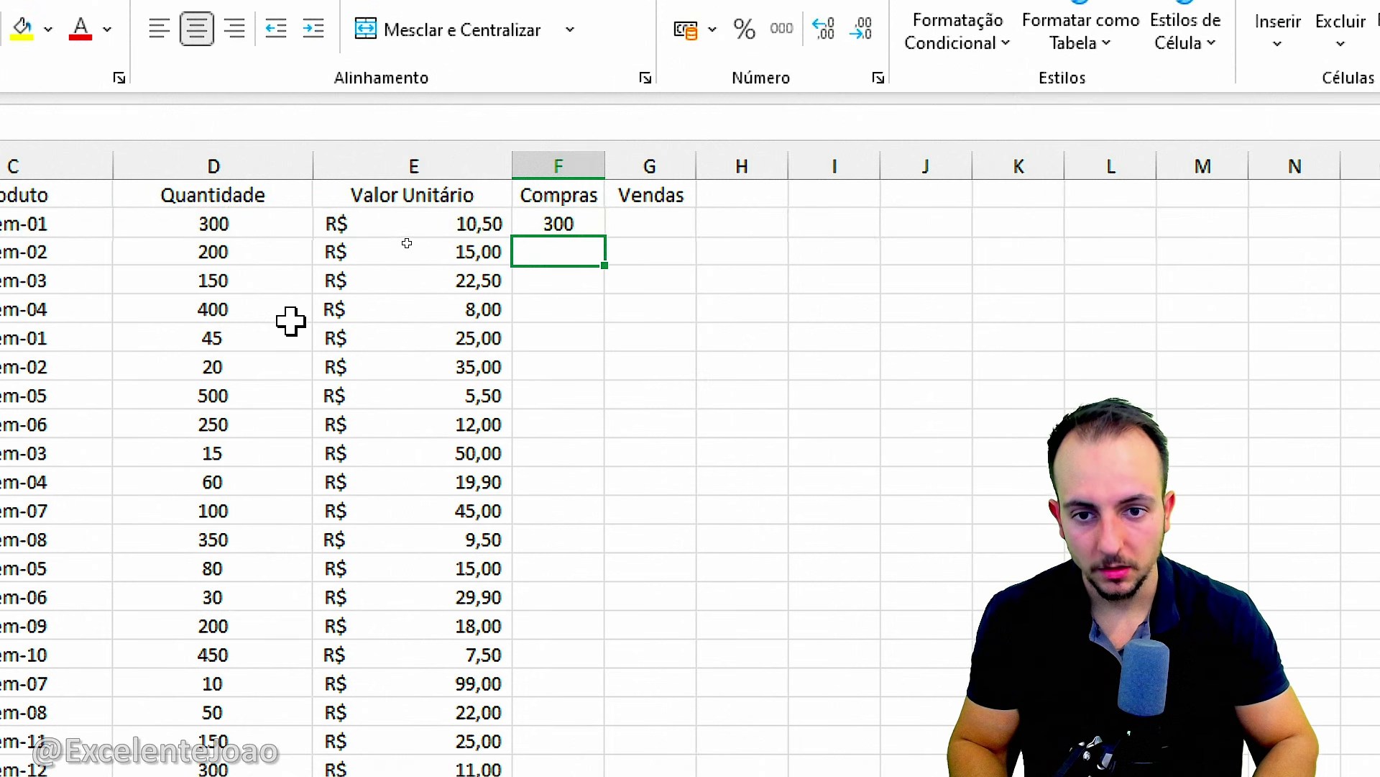
- Copy the Compras formula from F2 down to the last data row and check the filled column back to the first row
drag(584, 196, 581, 192)
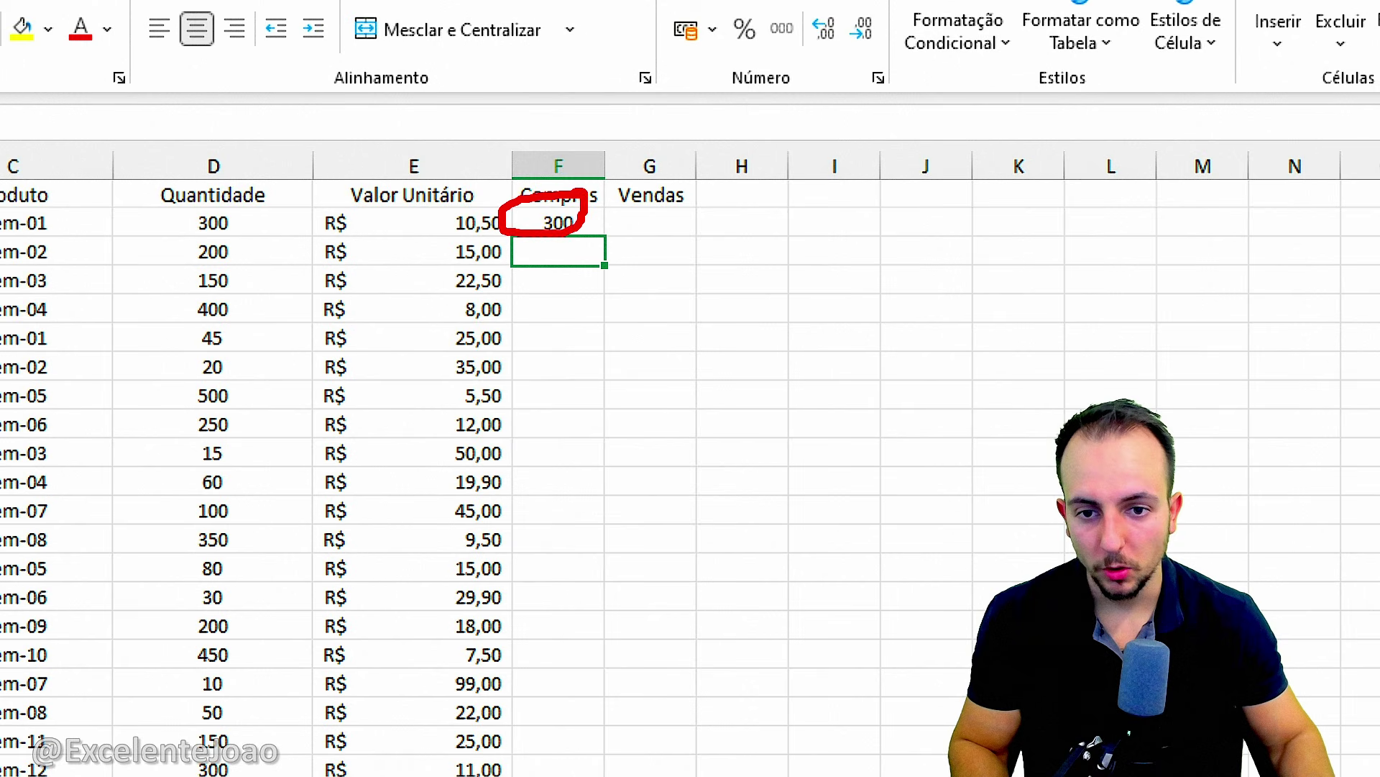
click(559, 221)
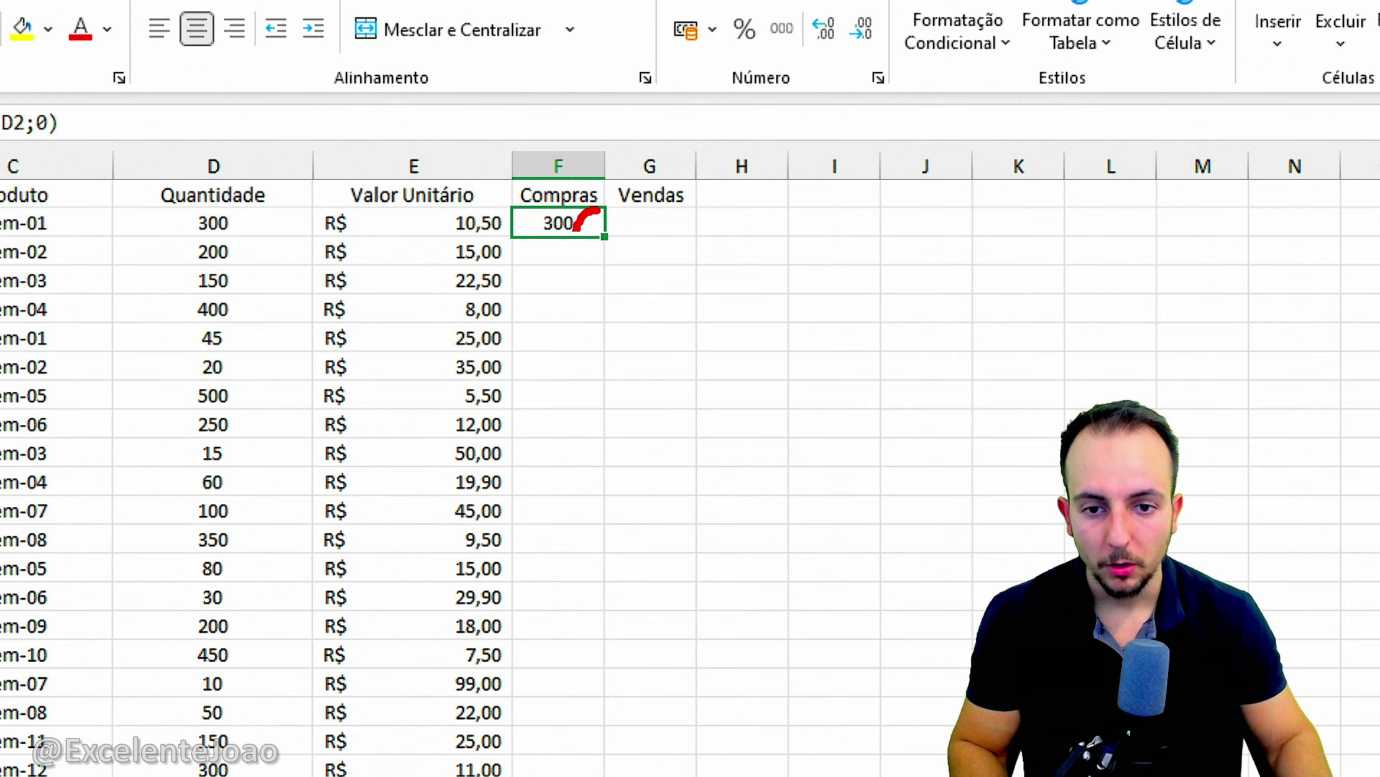
mouse_move(599, 210)
mouse_down()
mouse_move(579, 224)
mouse_move(601, 299)
mouse_move(568, 773)
mouse_move(592, 699)
mouse_move(574, 658)
mouse_up()
key(Escape)
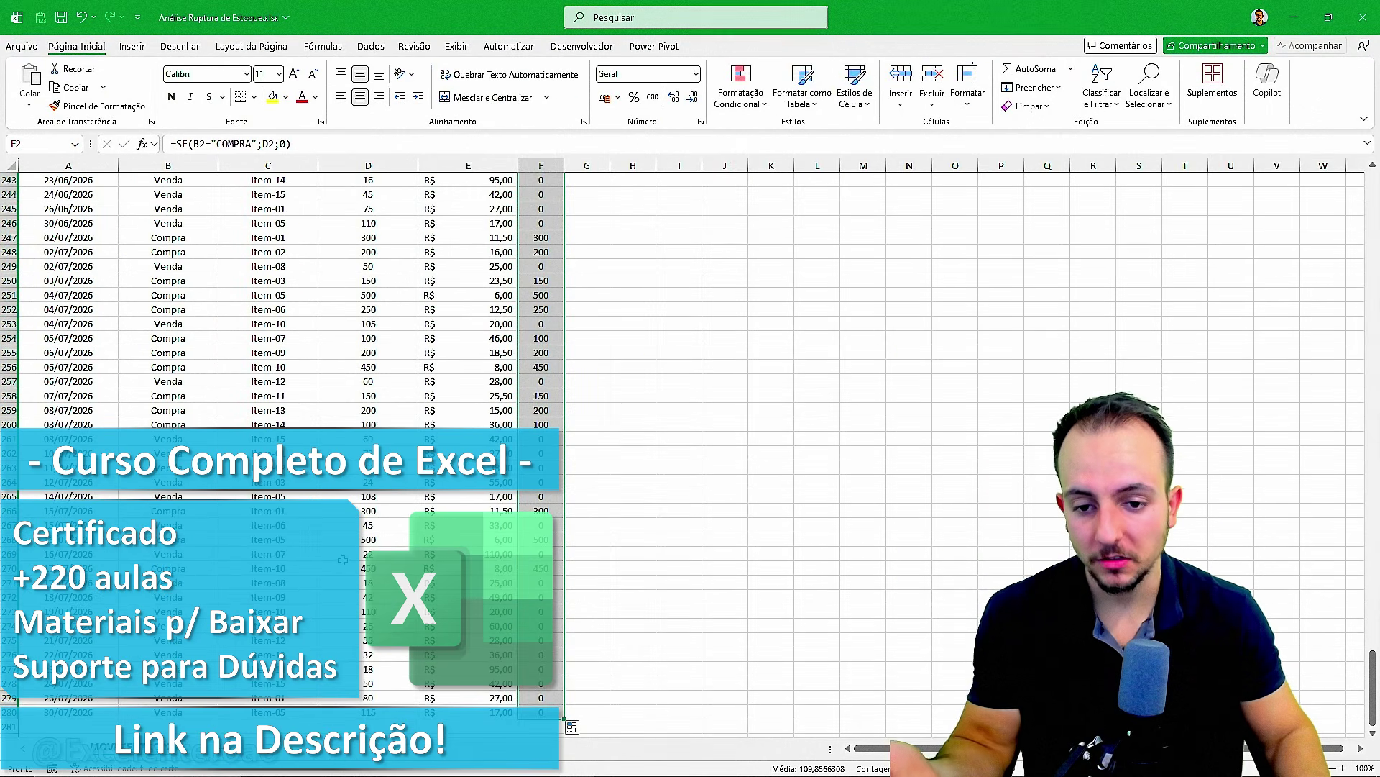
click(344, 560)
scroll(501, 511, up, 17)
scroll(501, 511, up, 20)
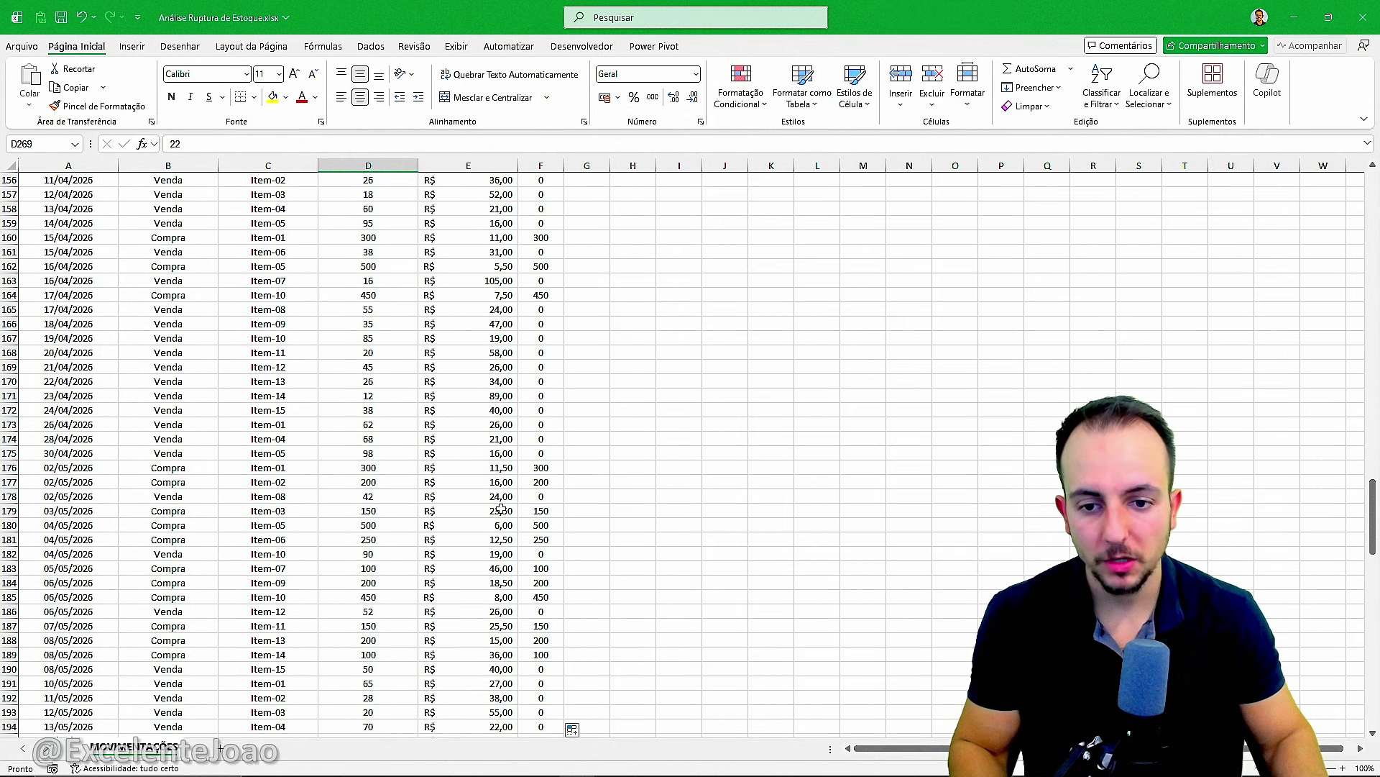
scroll(532, 210, up, 8)
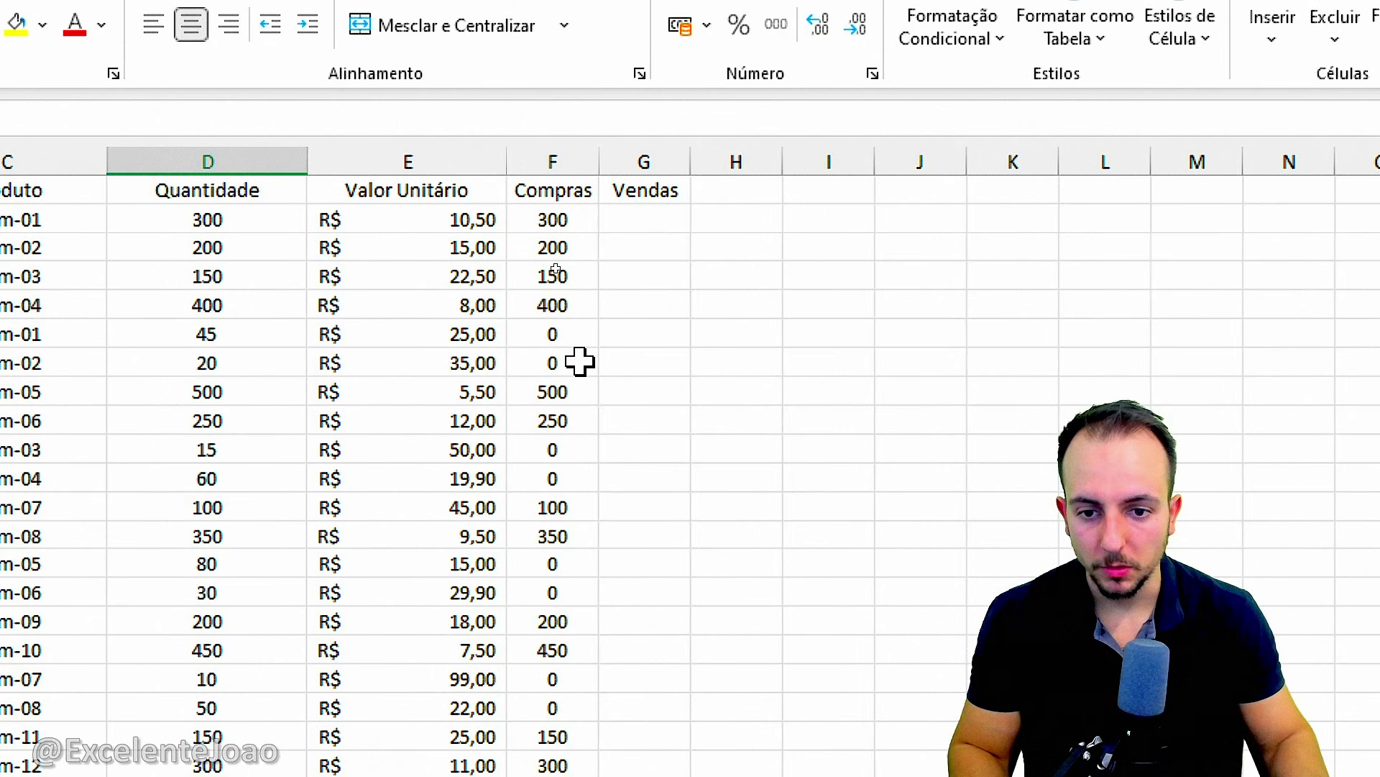
scroll(553, 288, down, 1)
scroll(575, 446, up, 1)
- Begin an SE formula in G2 under Vendas with the logical test B2="VENDA"
click(642, 221)
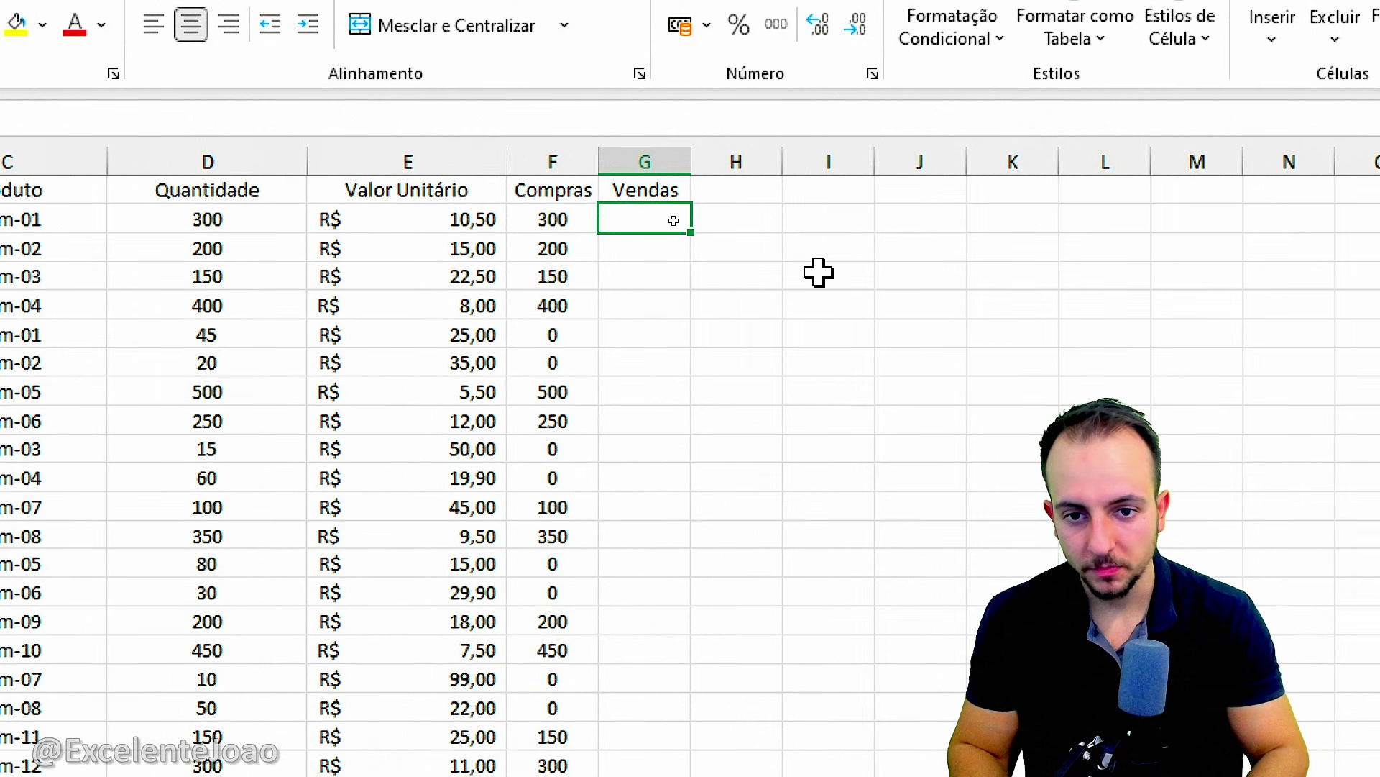
text(=SE)
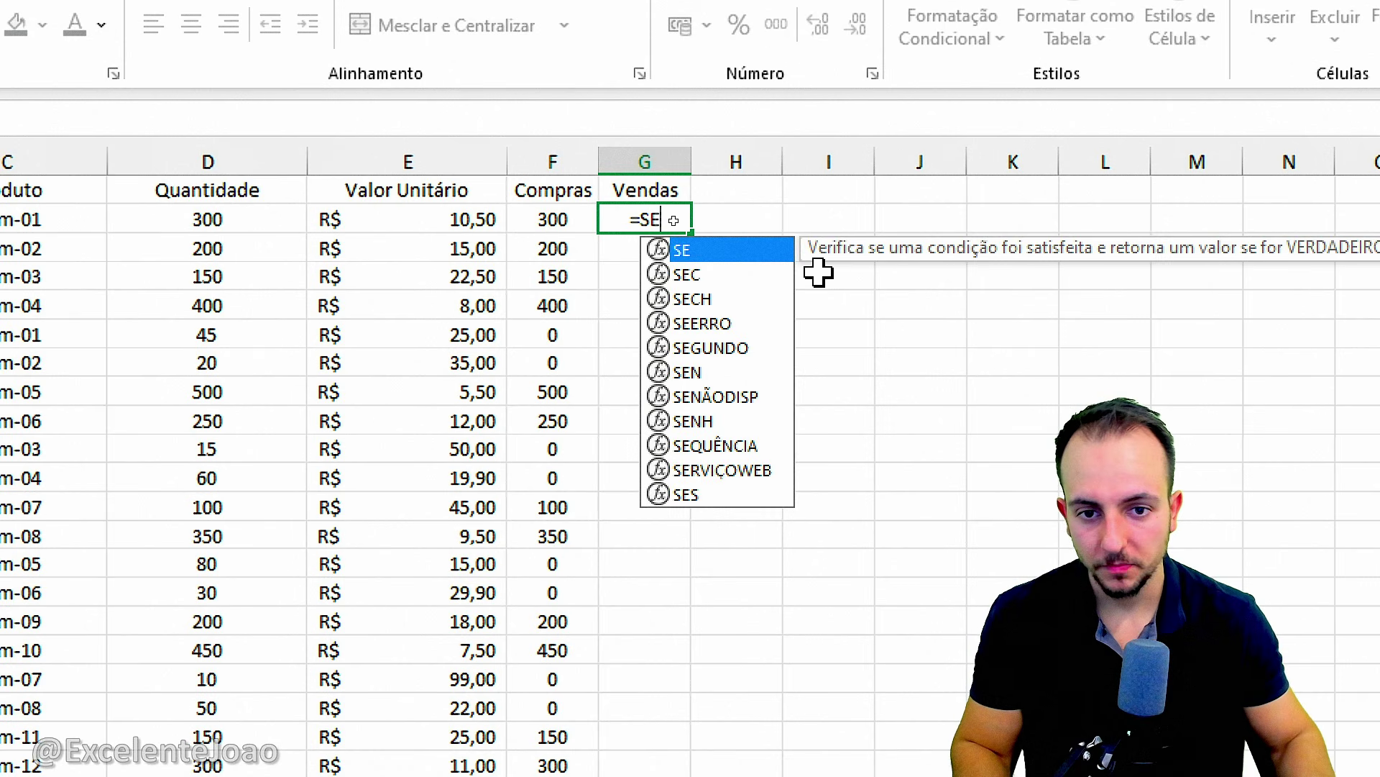
double_click(699, 249)
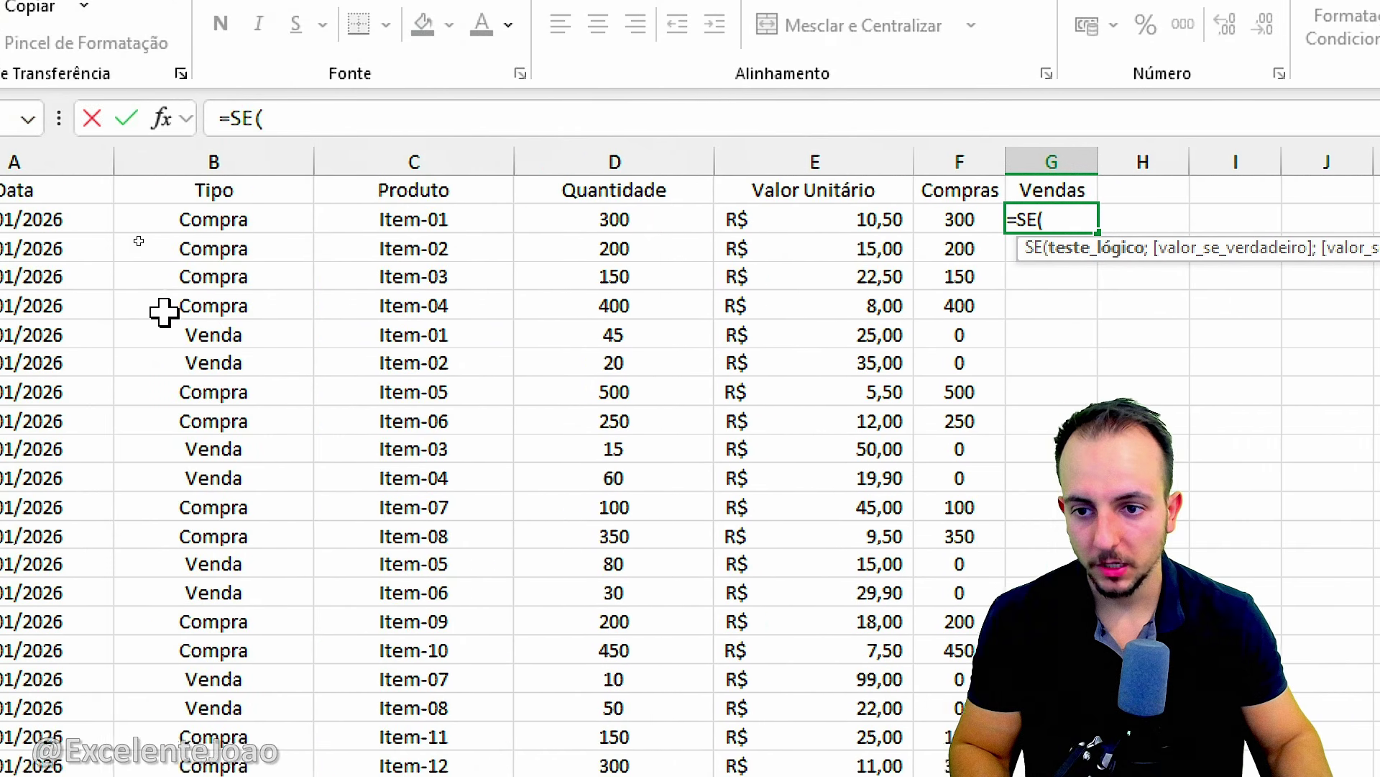
click(325, 222)
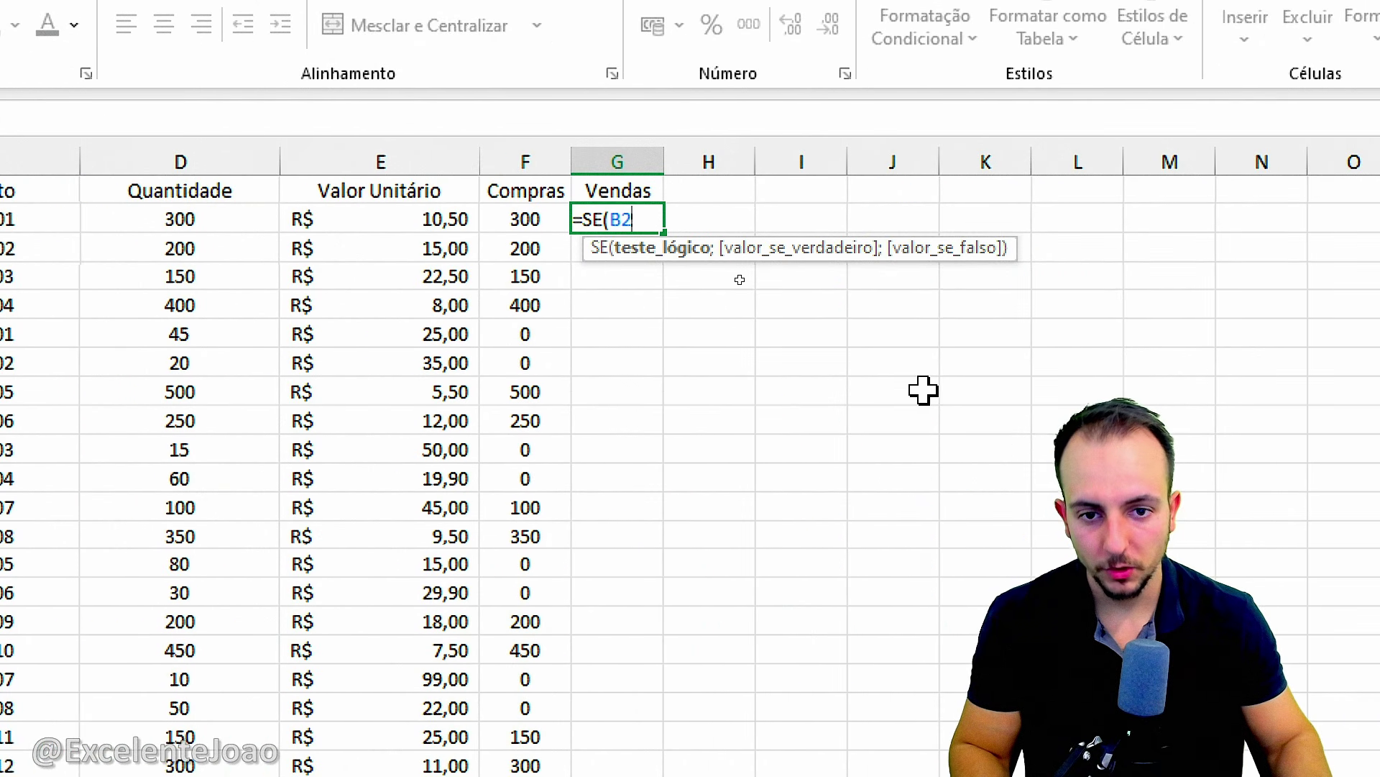
text(=")
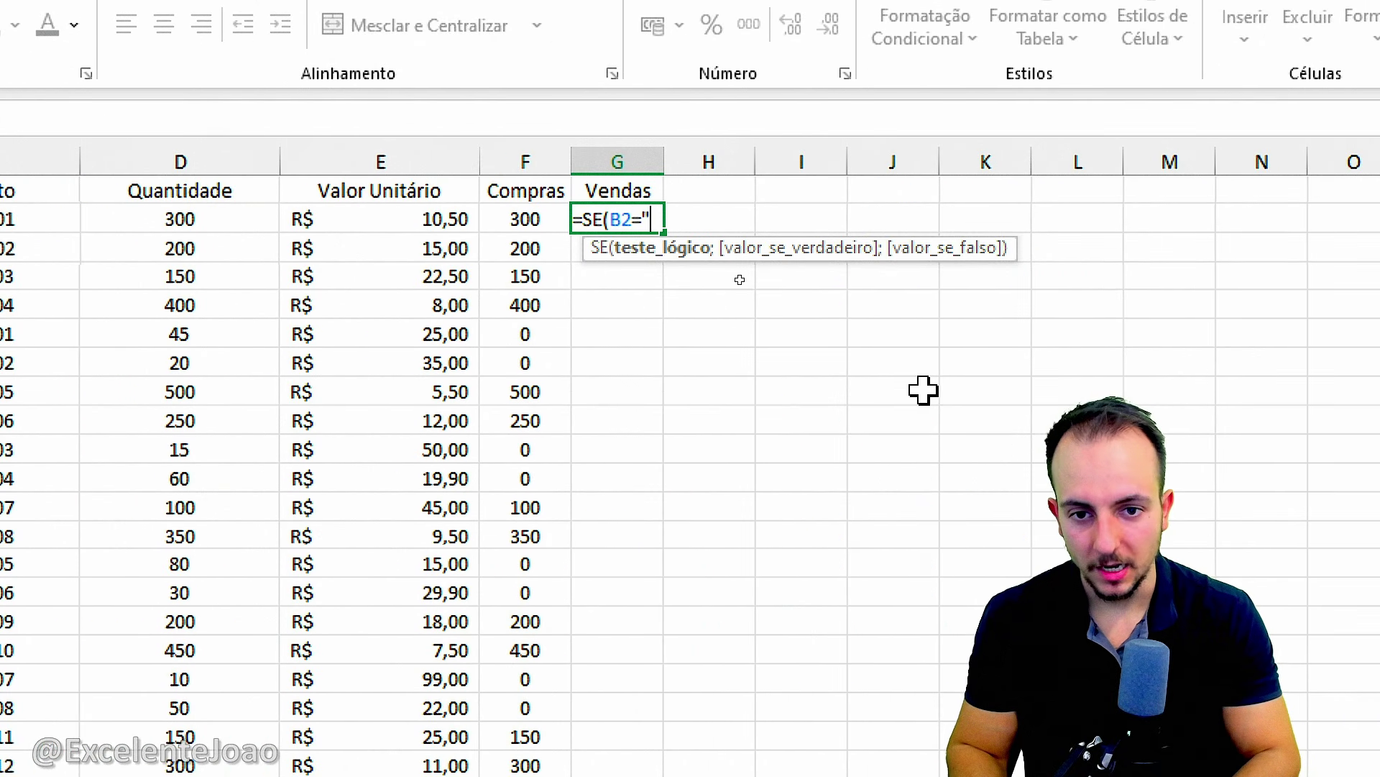
text(VENDA")
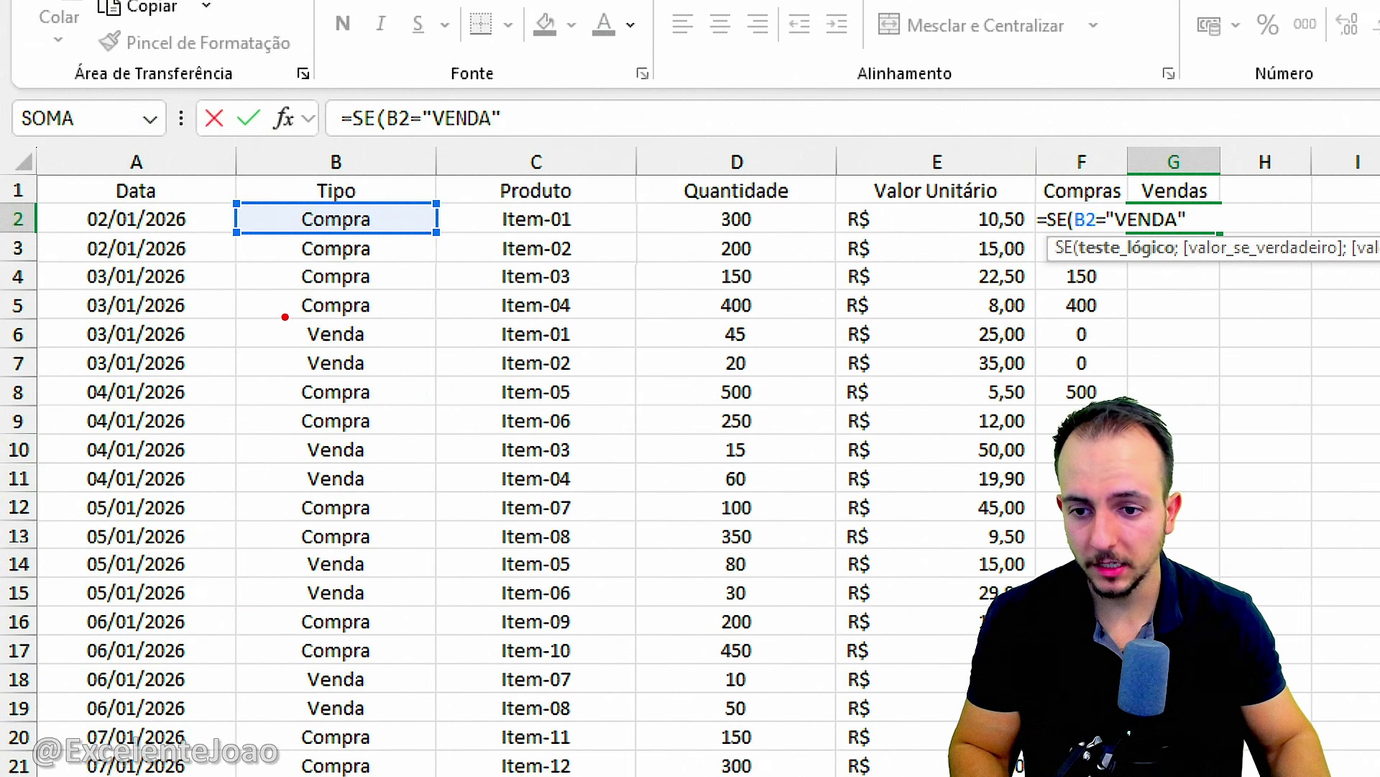
drag(285, 317, 386, 352)
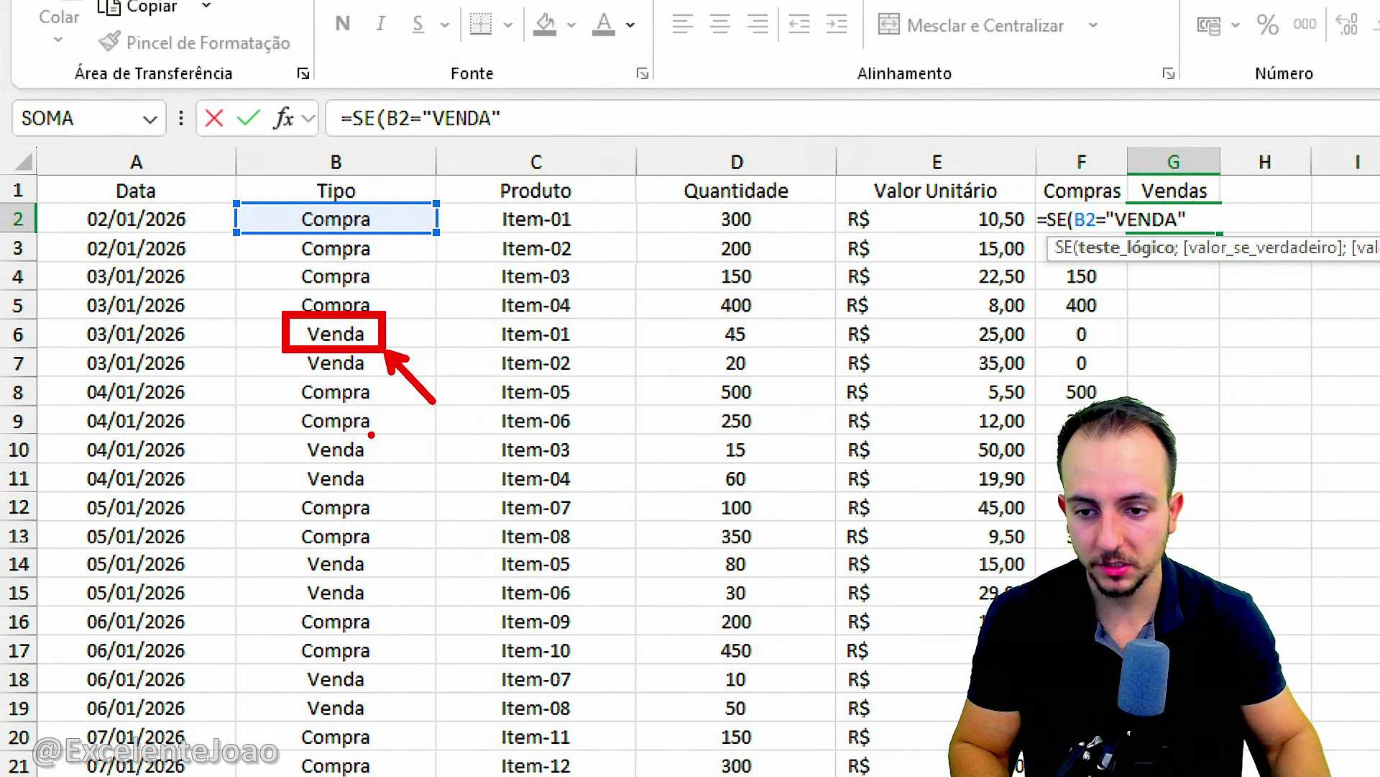
key(Escape)
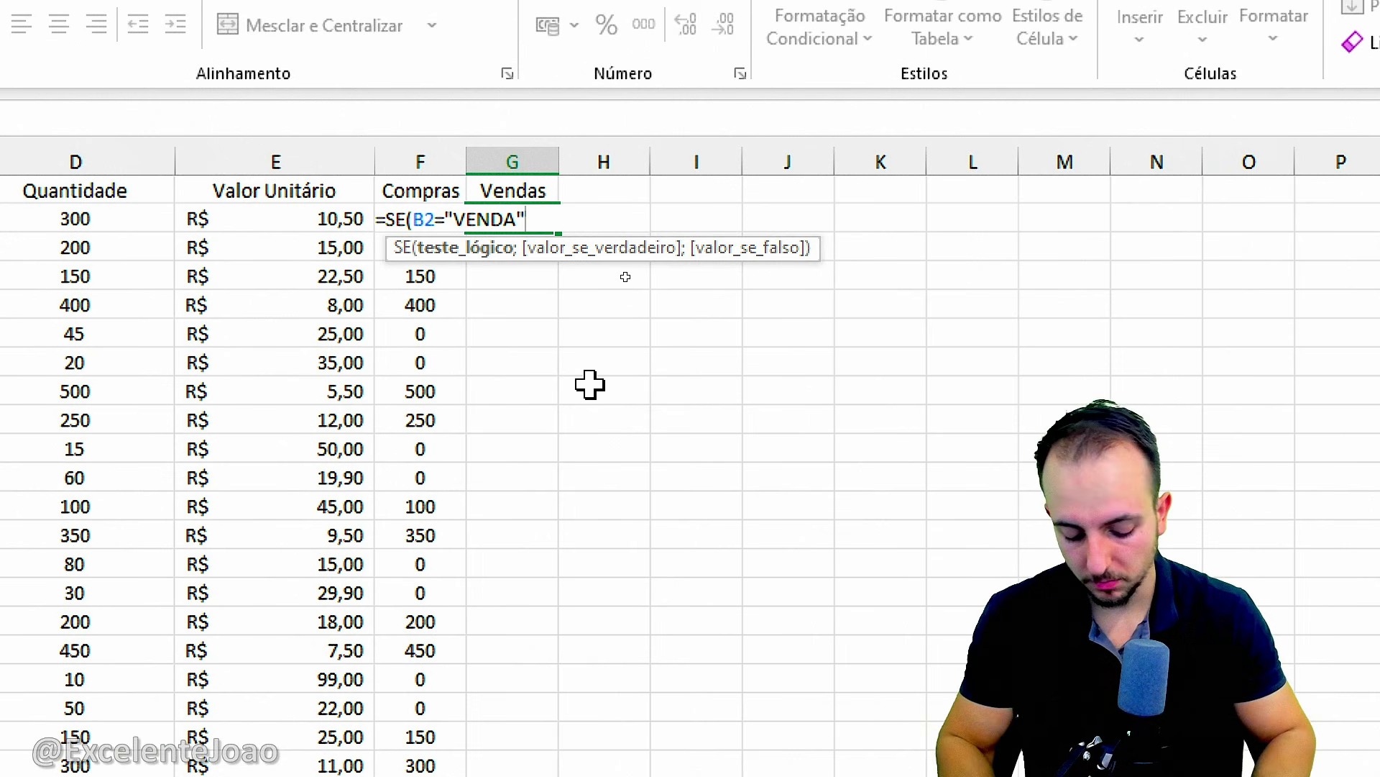
- Complete the G2 formula with D2 as the value if true and 0 as the value if false
text(;)
scroll(508, 385, left, 2)
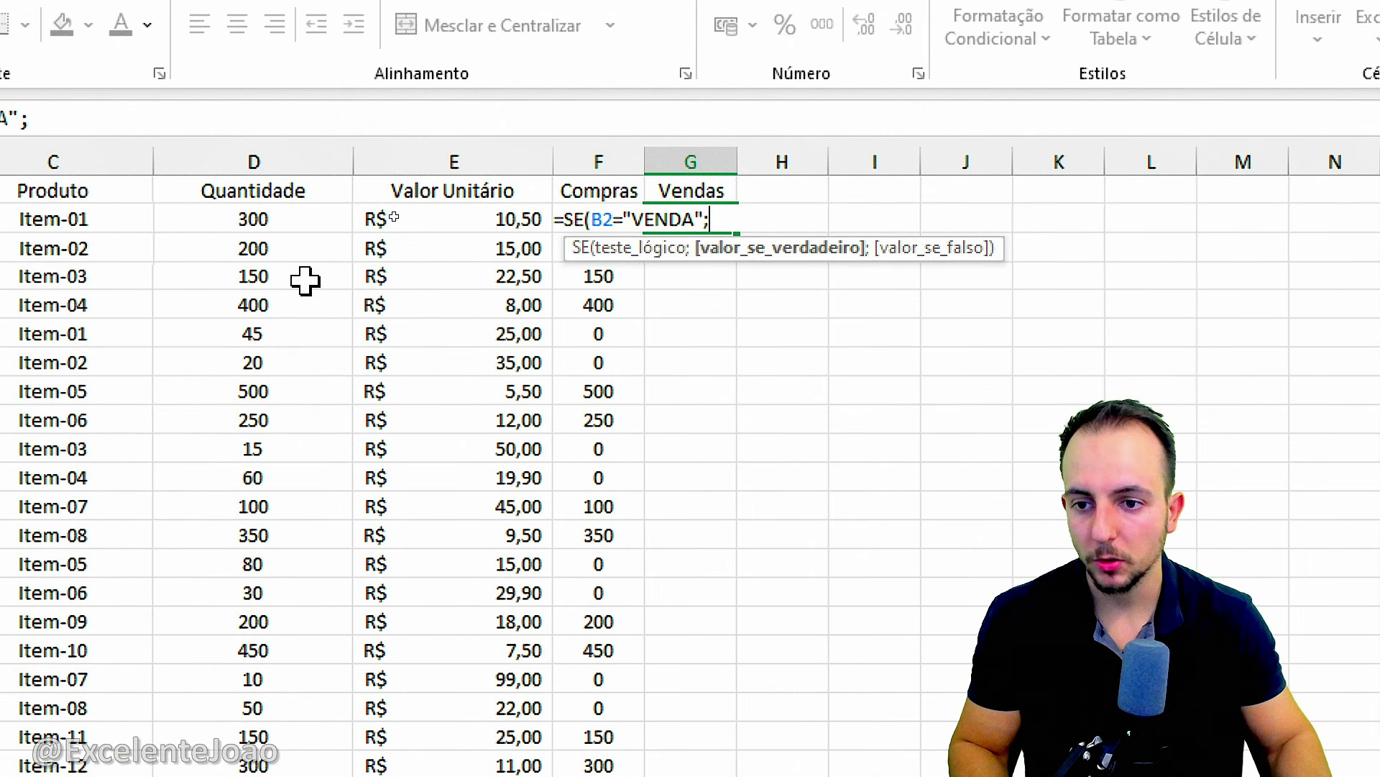
click(300, 221)
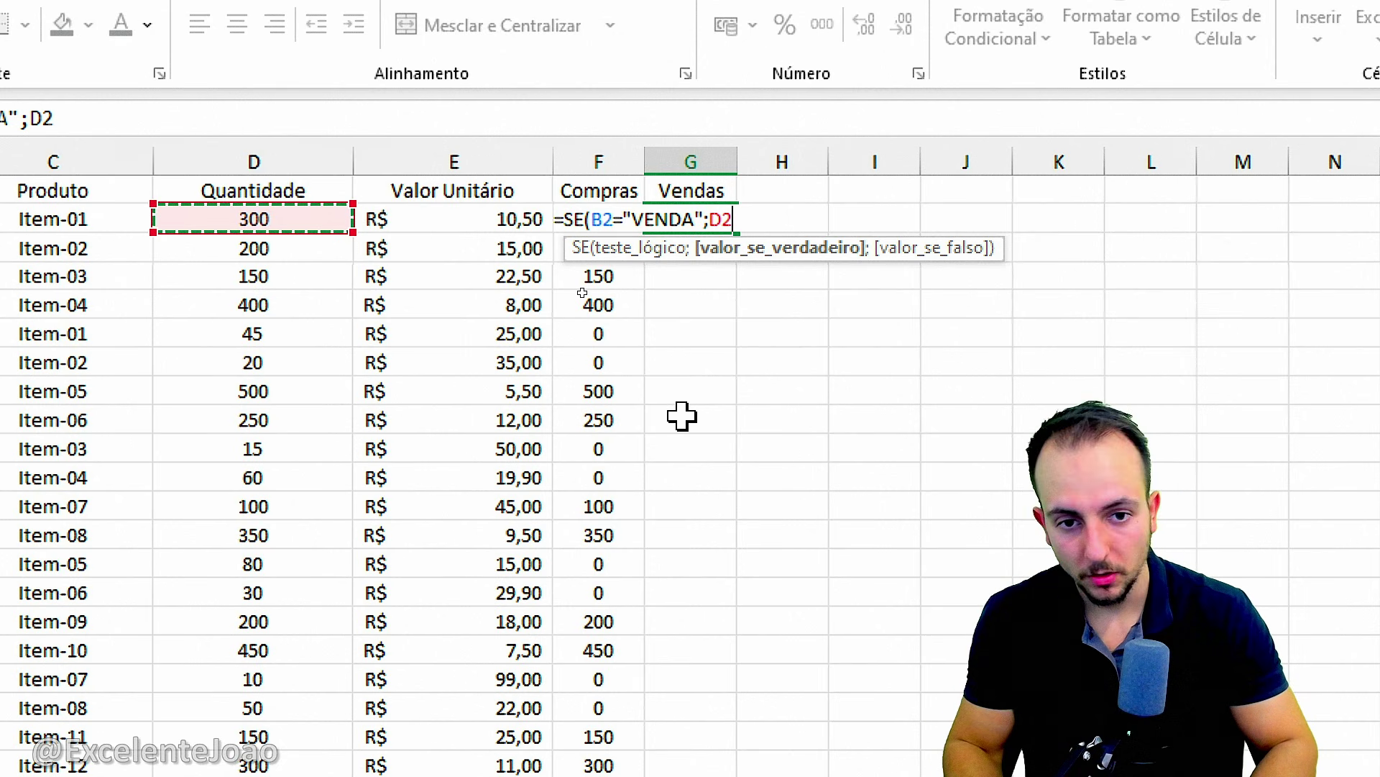
text(;0)
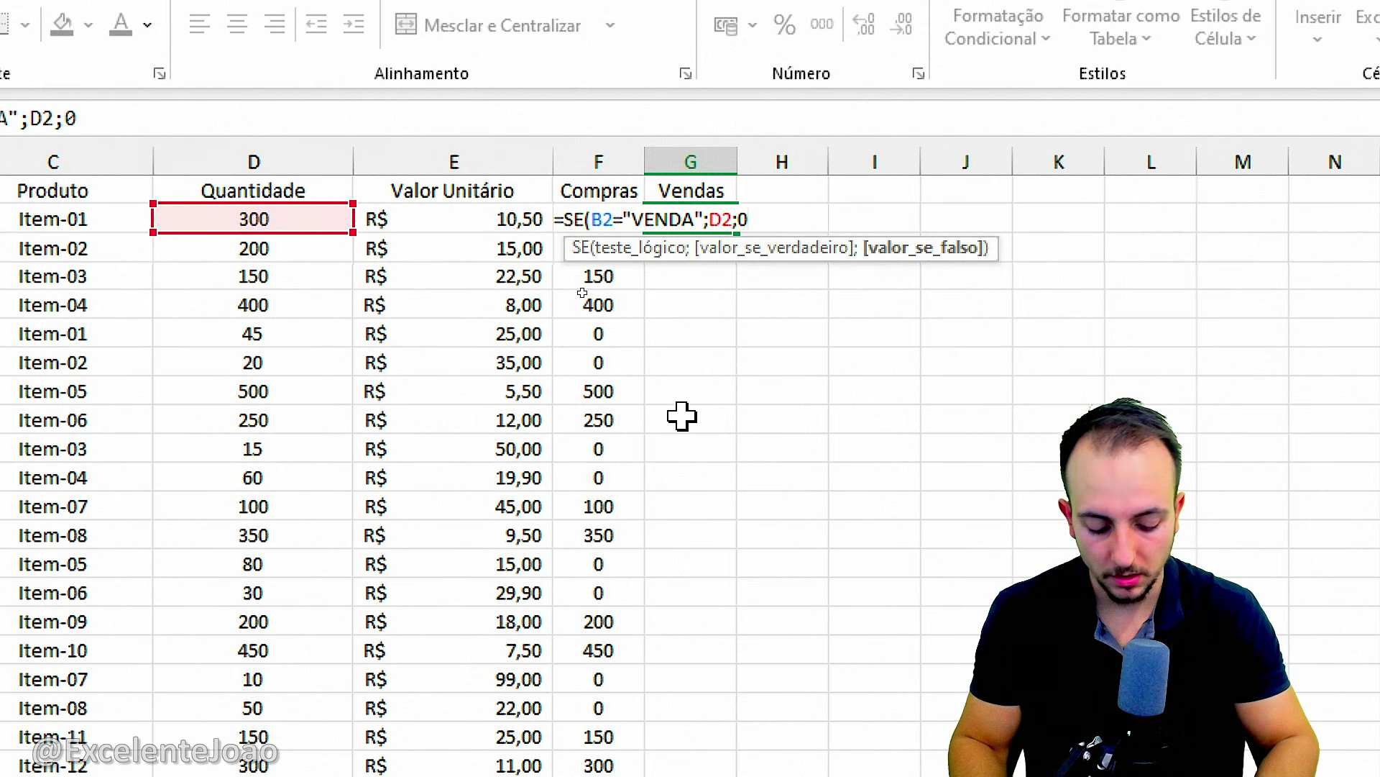
key(Return)
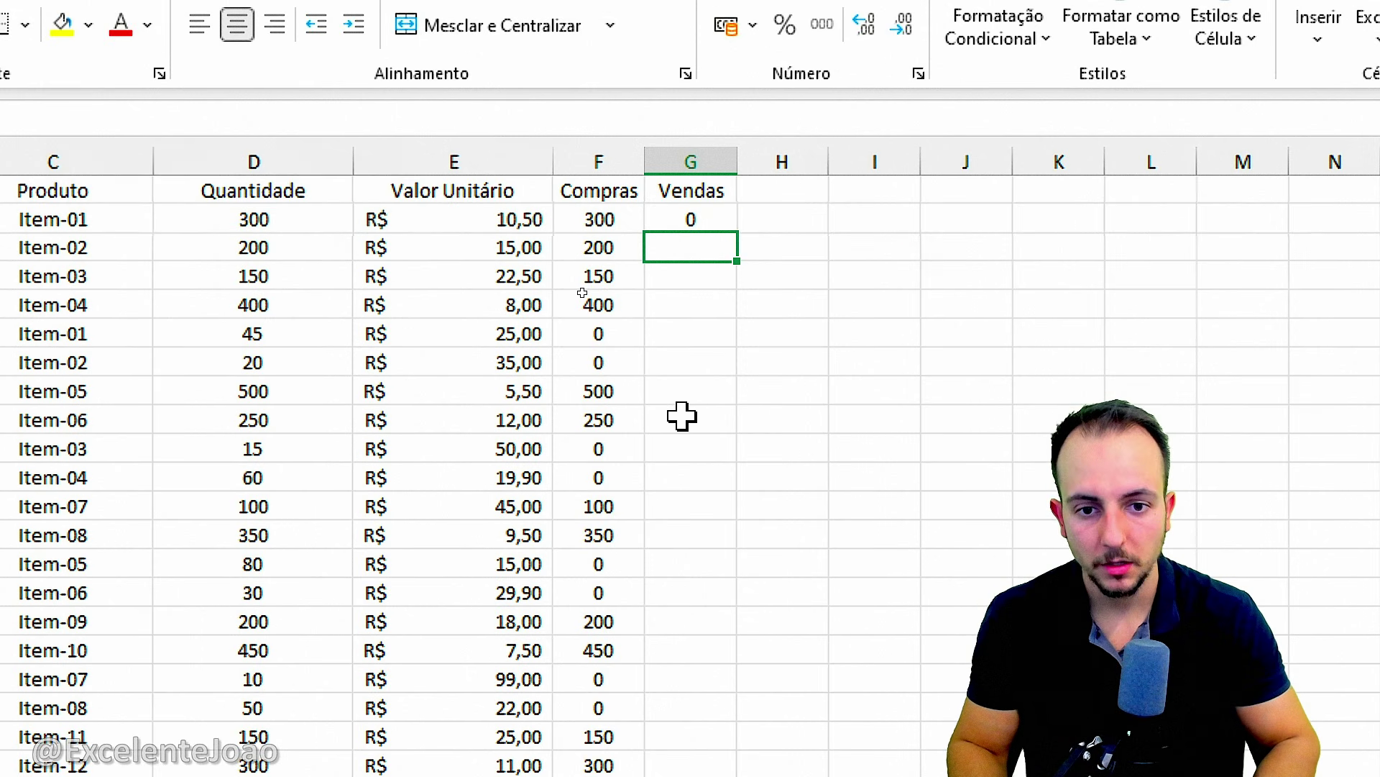
- Copy the Vendas formula from G2 down to the last data row and check the filled values
click(708, 218)
drag(734, 235, 705, 672)
scroll(798, 321, up, 10)
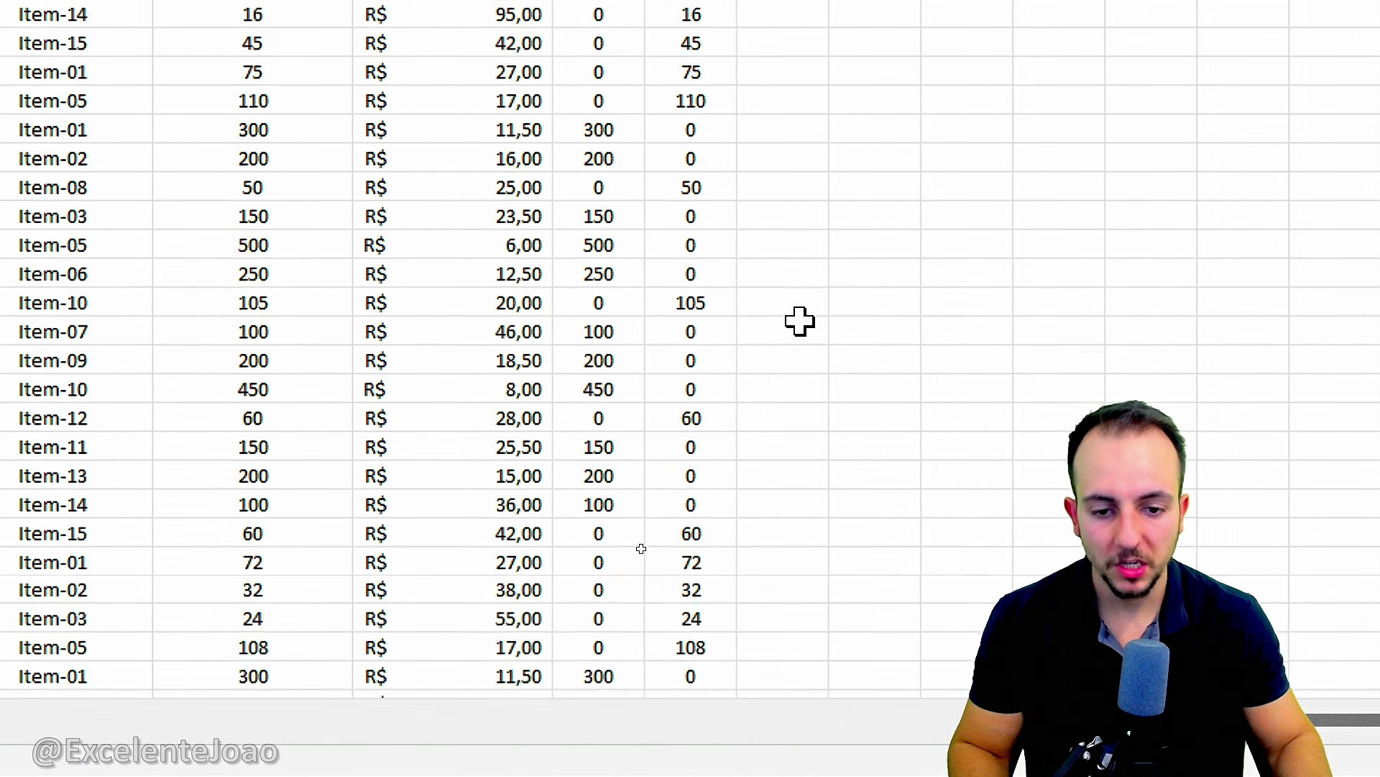
scroll(785, 98, down, 15)
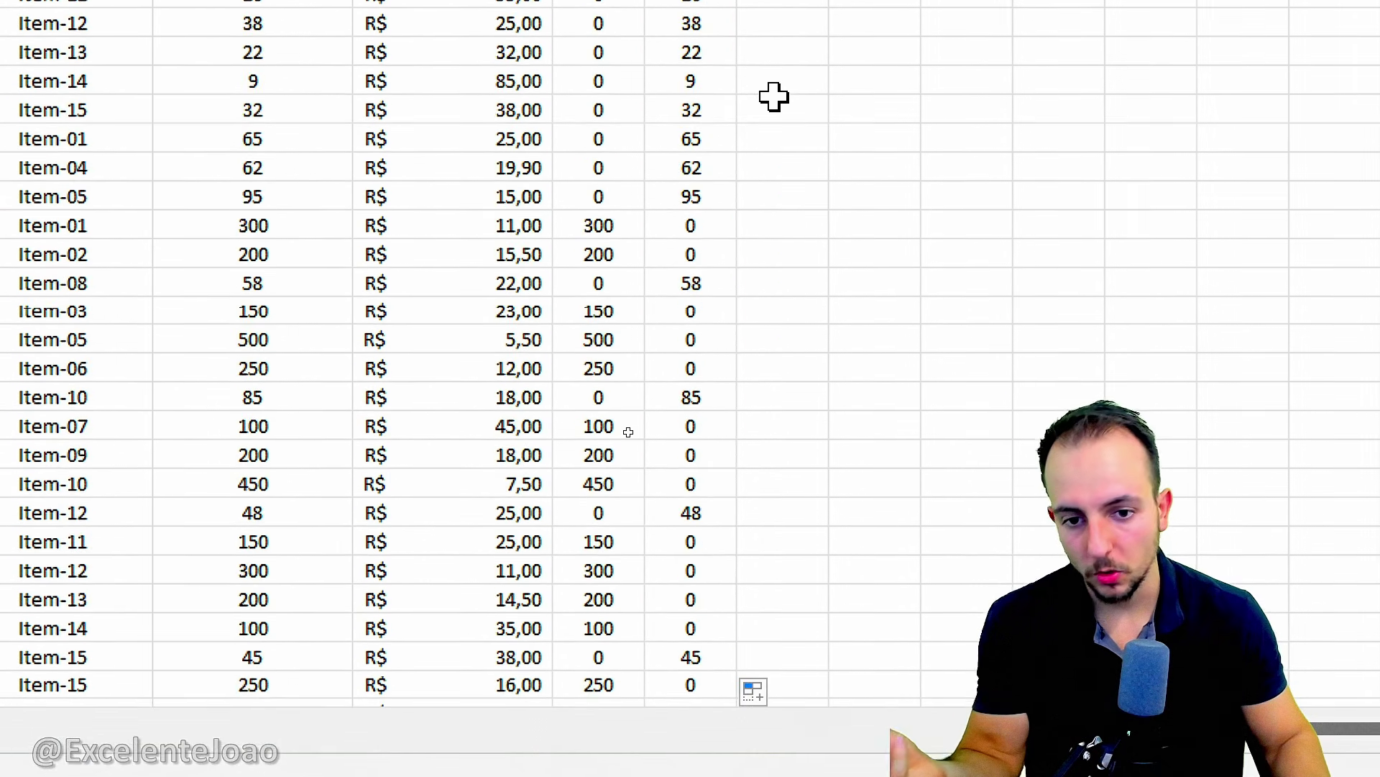
scroll(755, 94, up, 15)
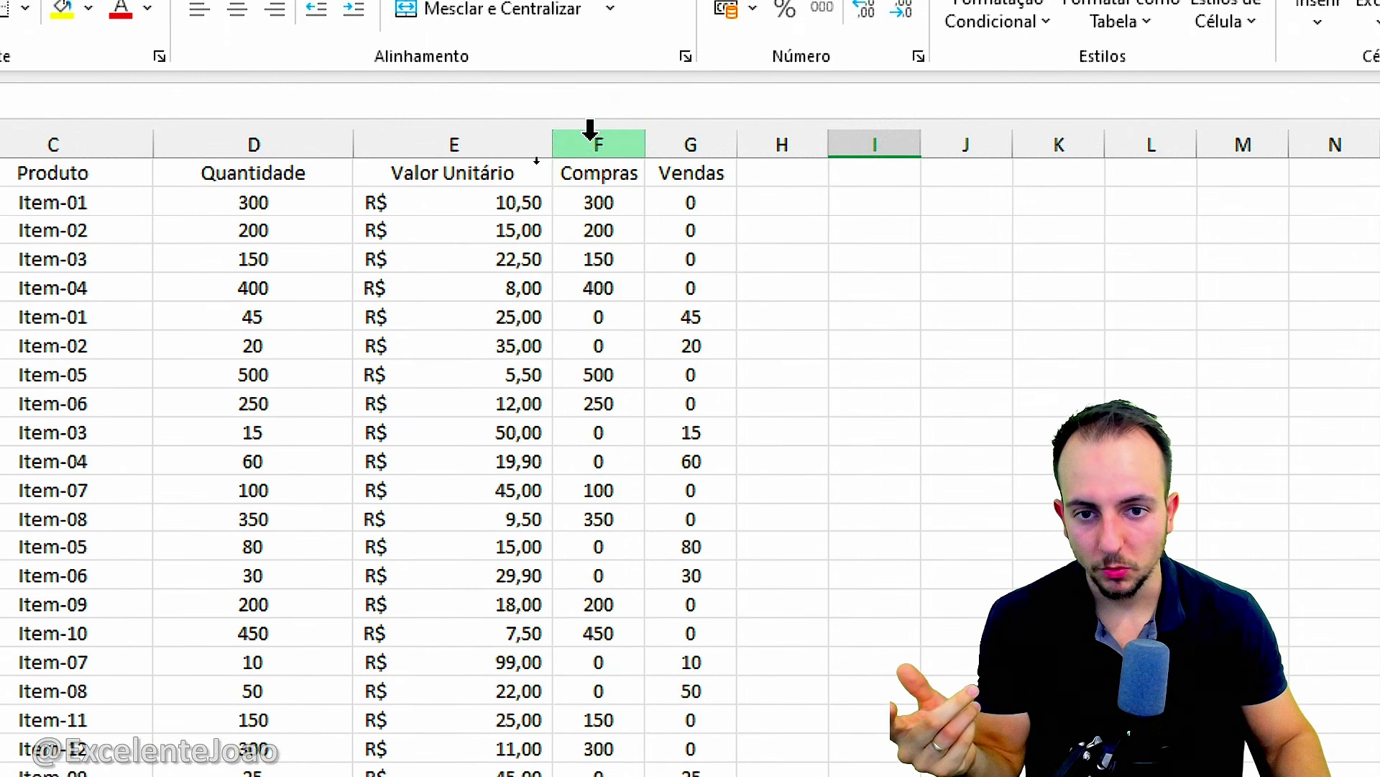
drag(592, 55, 671, 53)
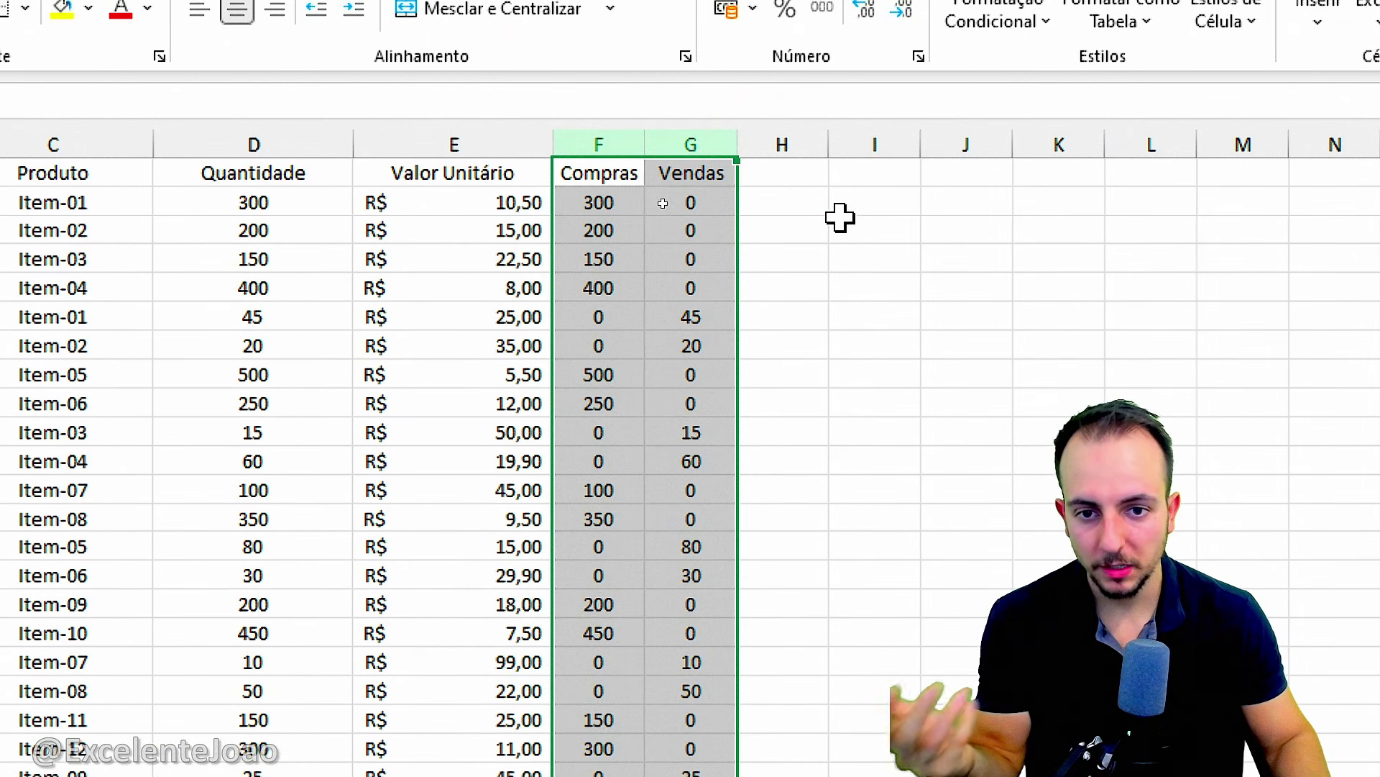
click(843, 130)
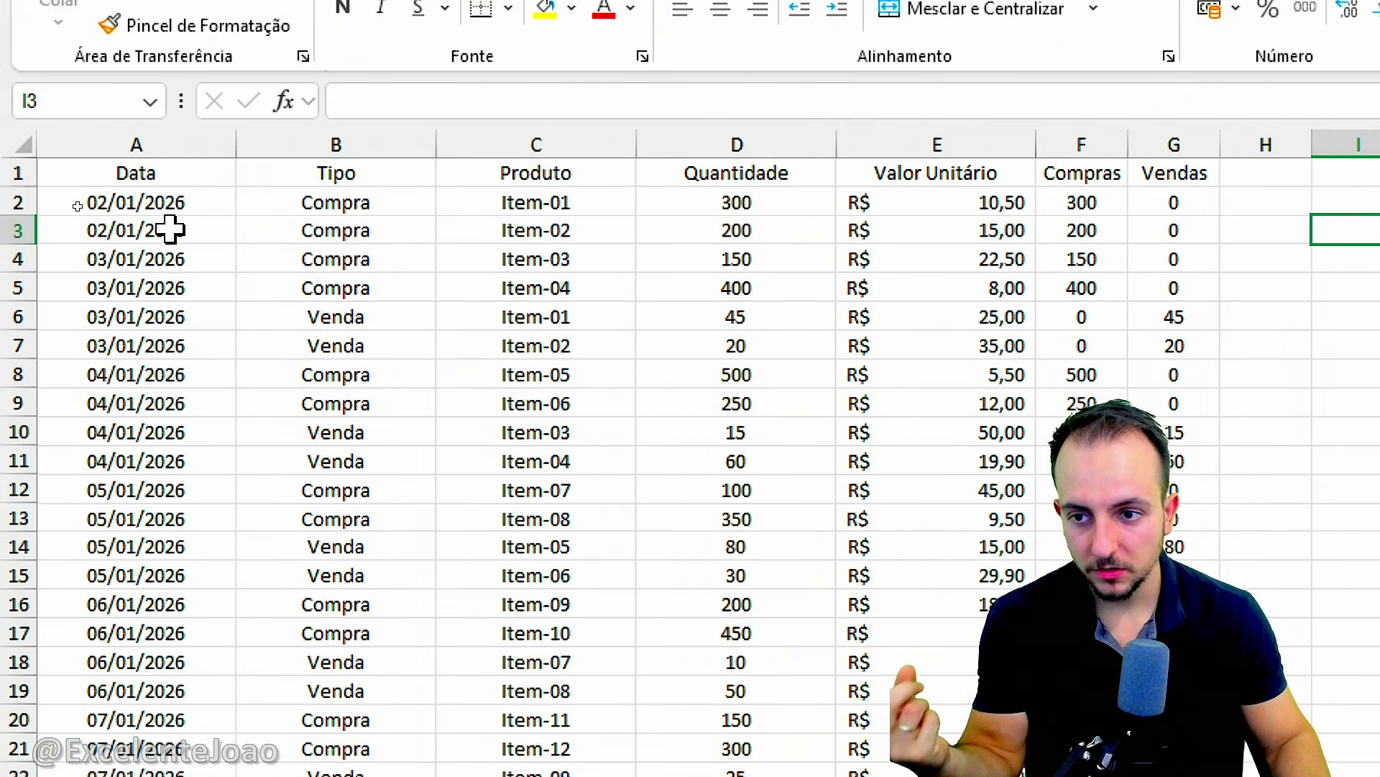
drag(107, 177, 1190, 484)
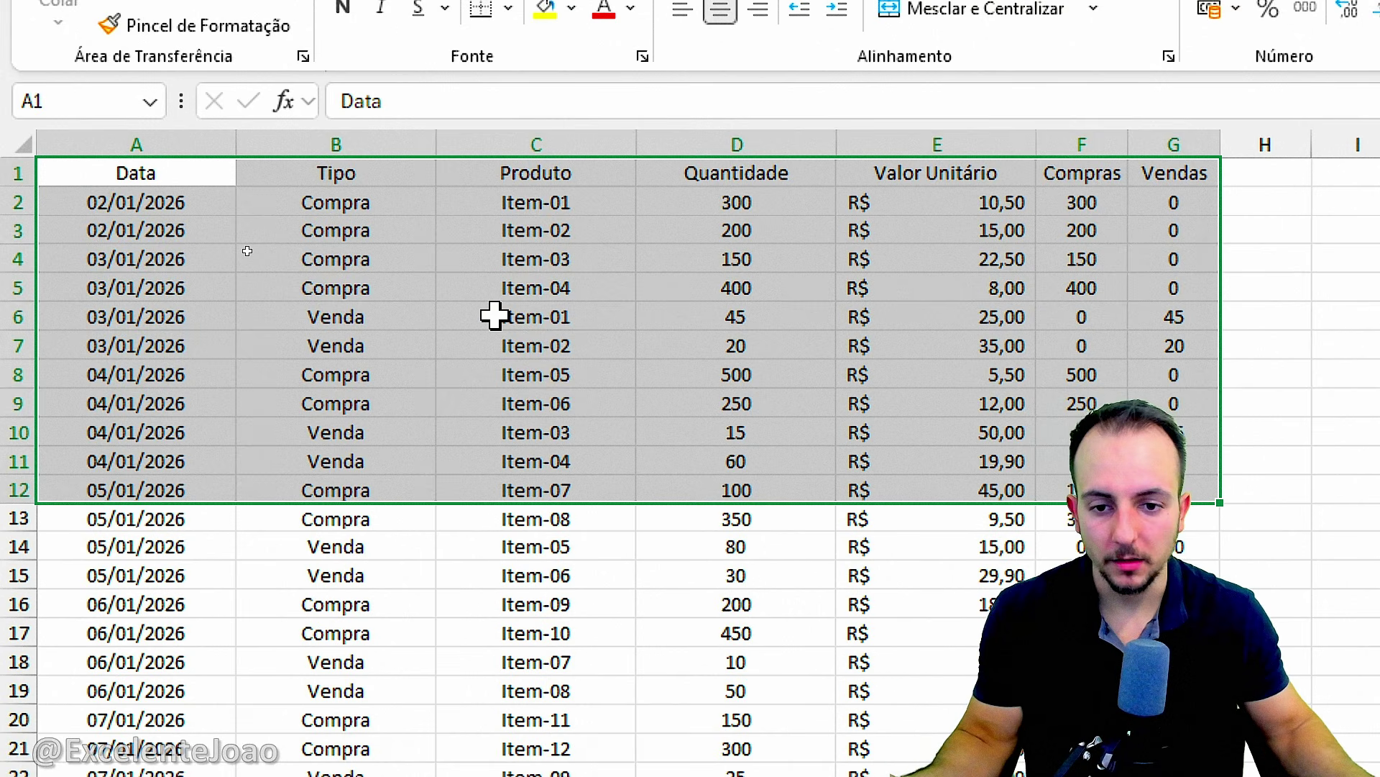
- Convert the stock movement range A1:G280 into a table with headers
click(191, 176)
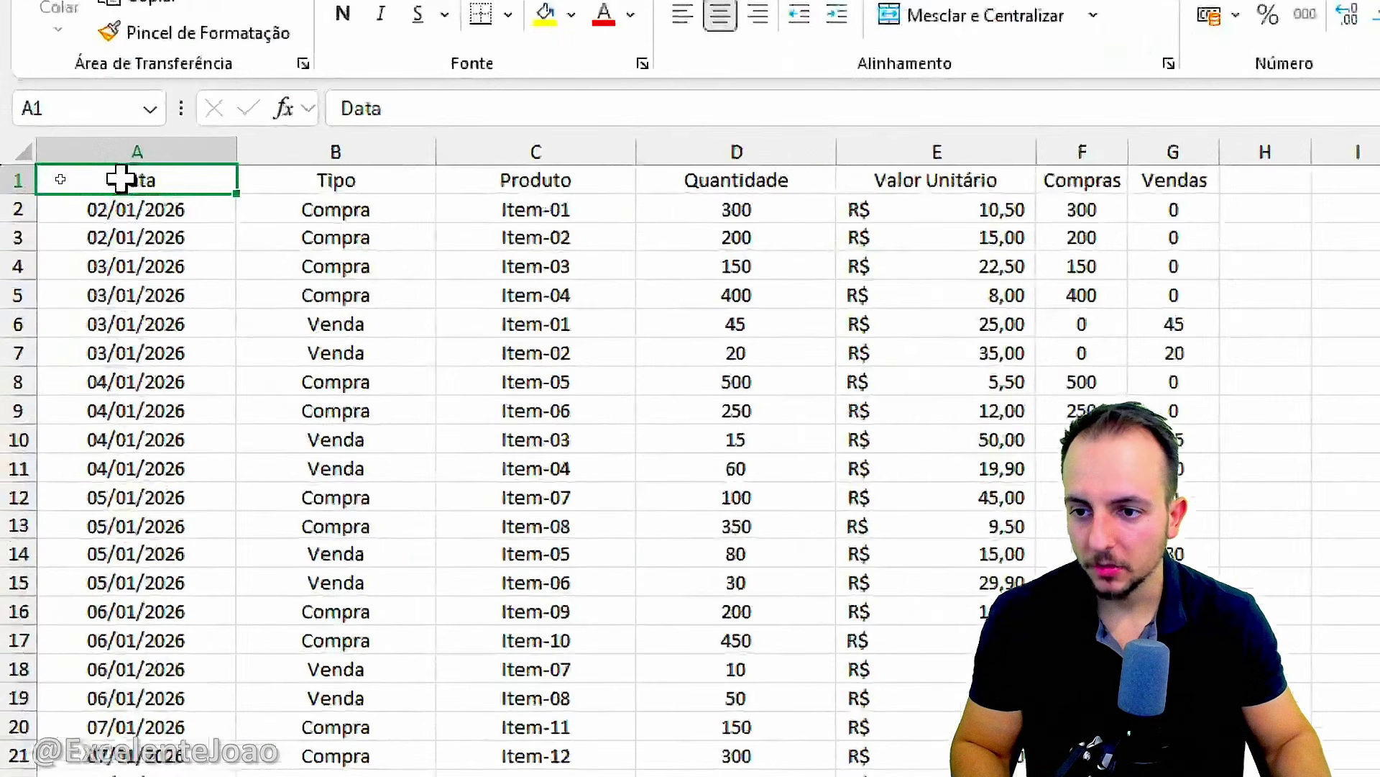
drag(61, 179, 584, 716)
scroll(647, 611, down, 7)
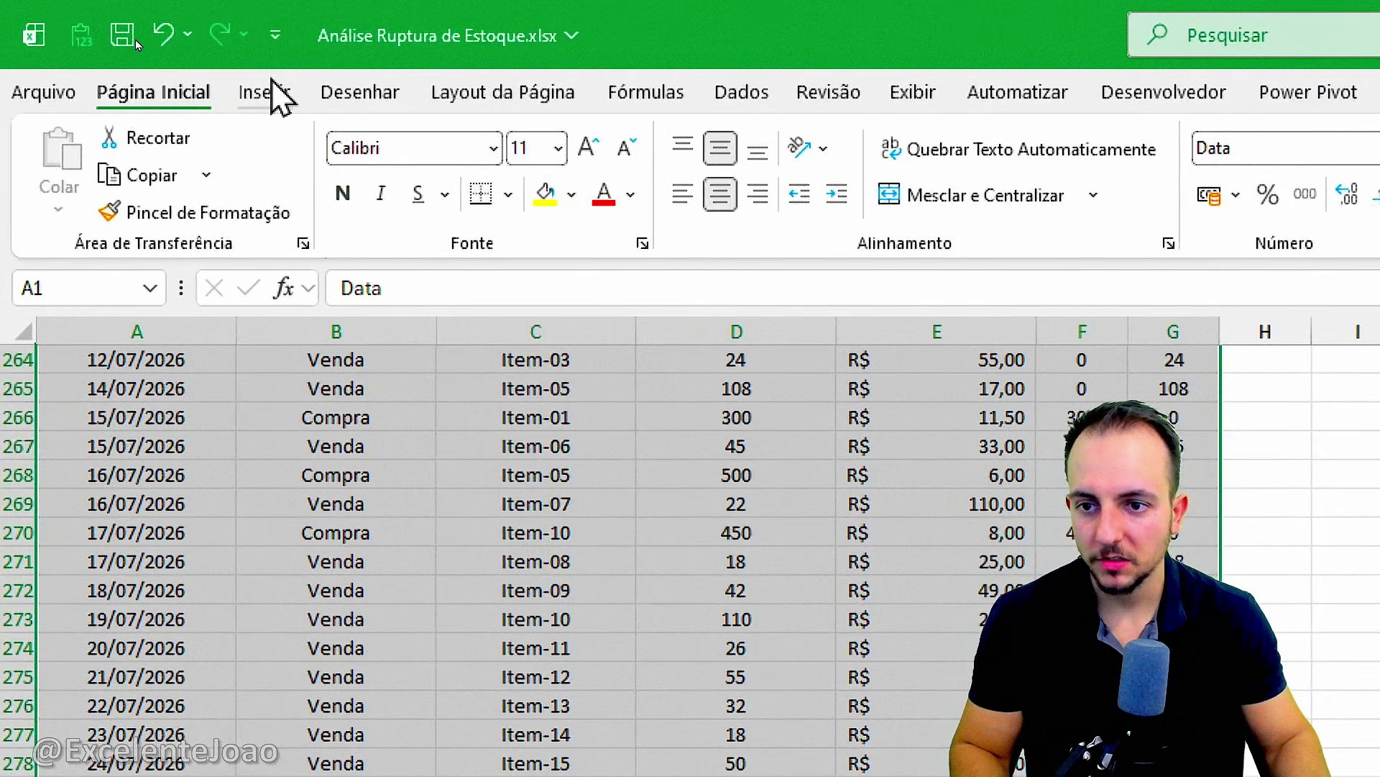
click(135, 46)
click(303, 151)
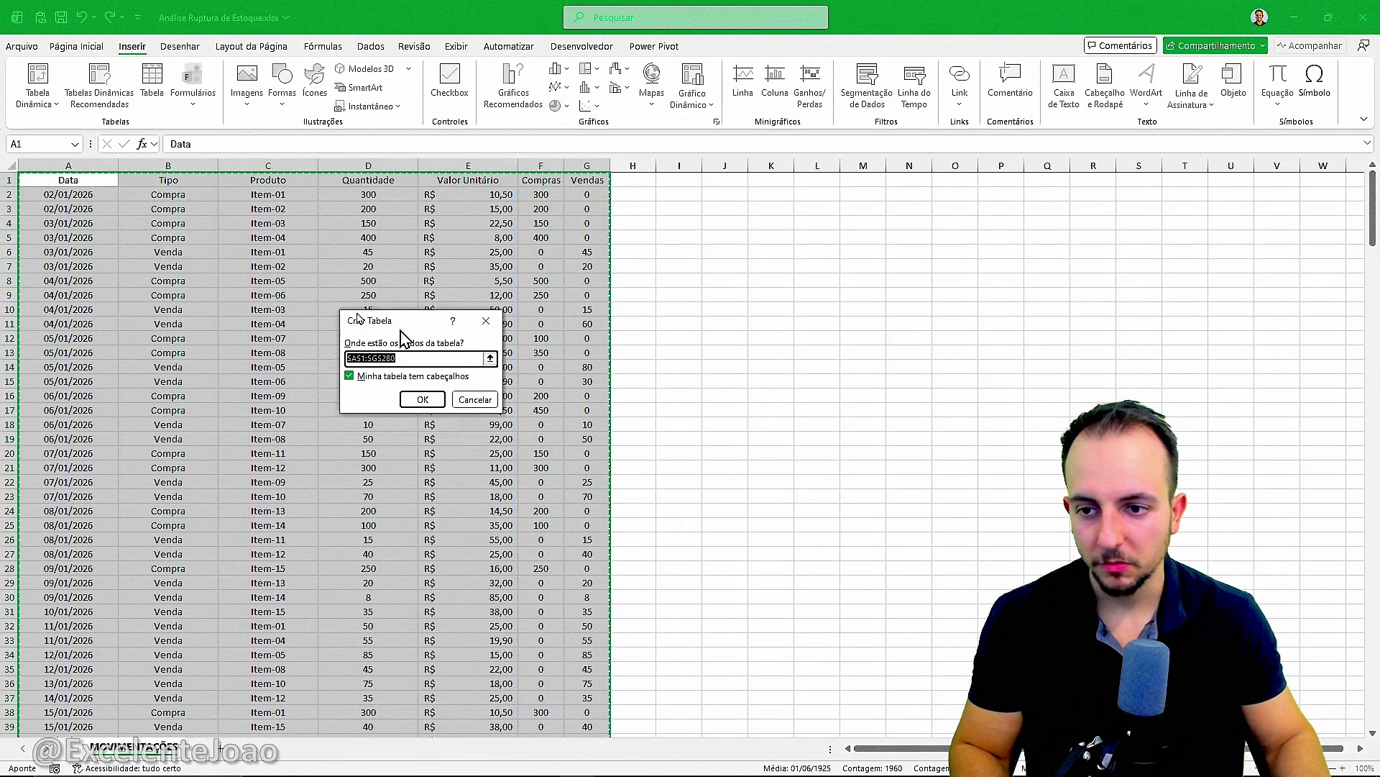
drag(357, 316, 110, 210)
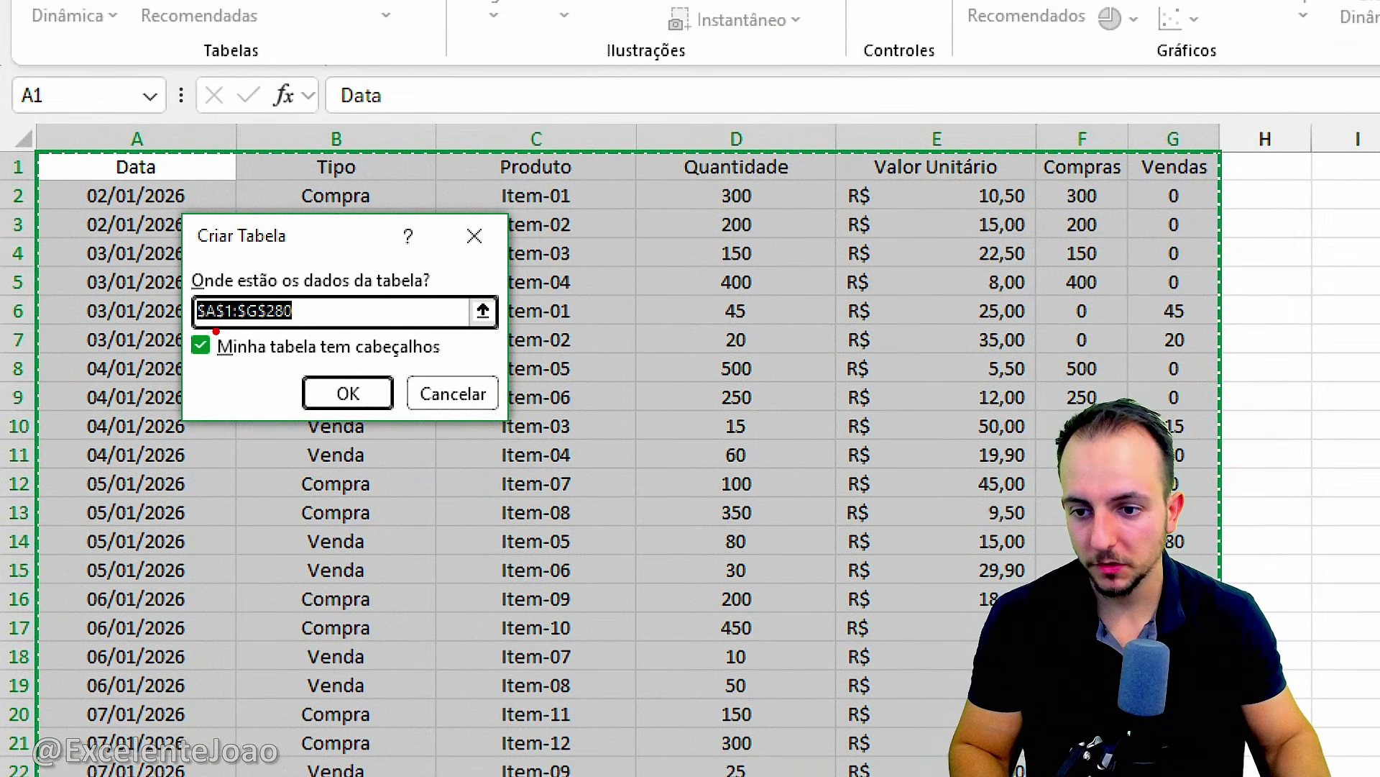
drag(150, 137, 157, 173)
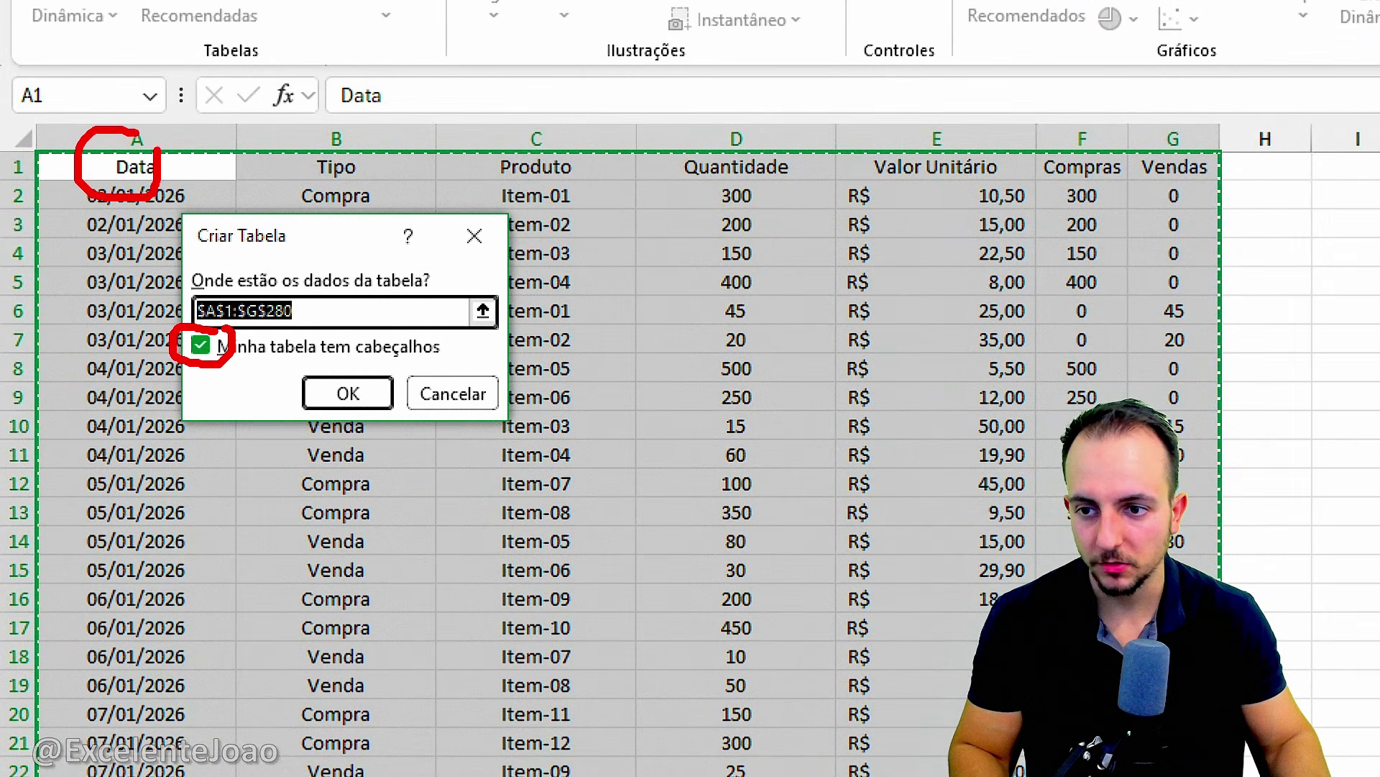
drag(318, 128, 273, 131)
drag(517, 113, 475, 156)
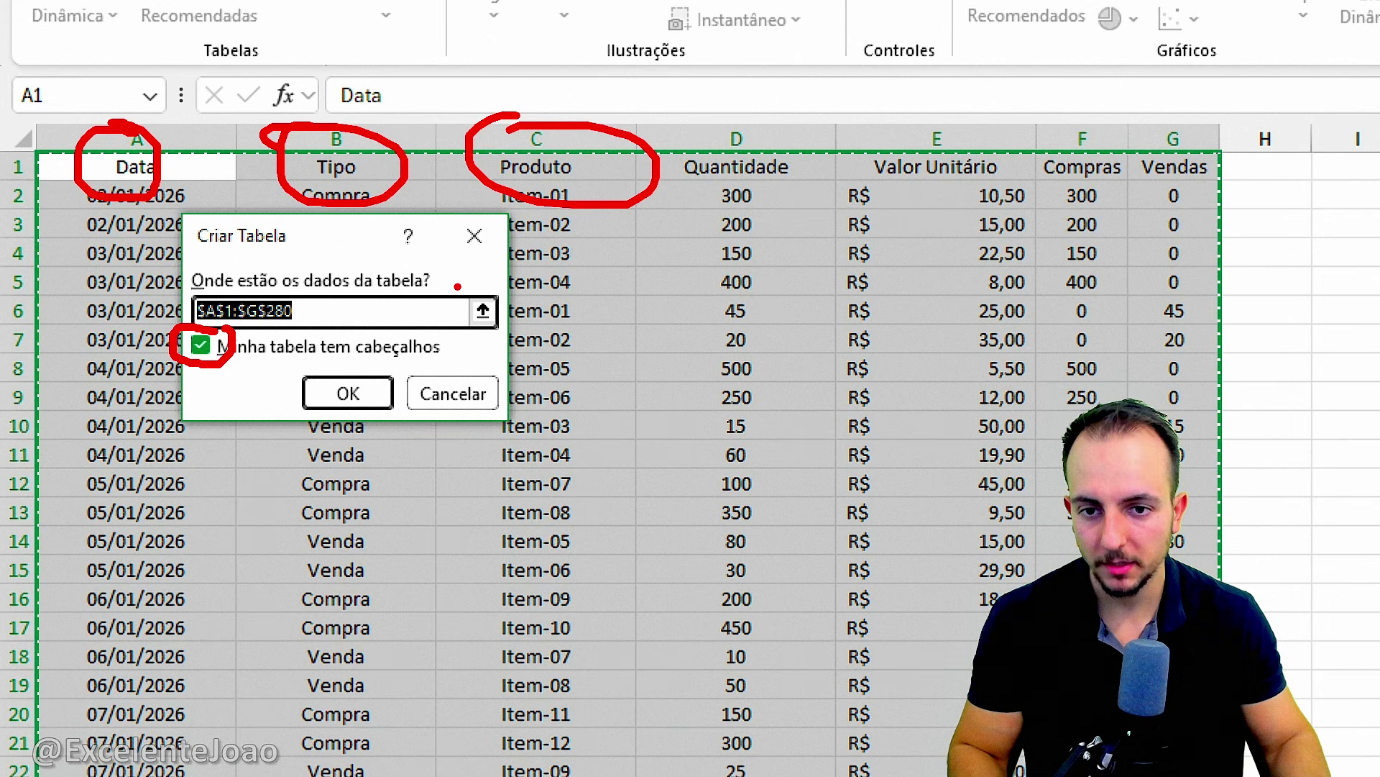
click(348, 394)
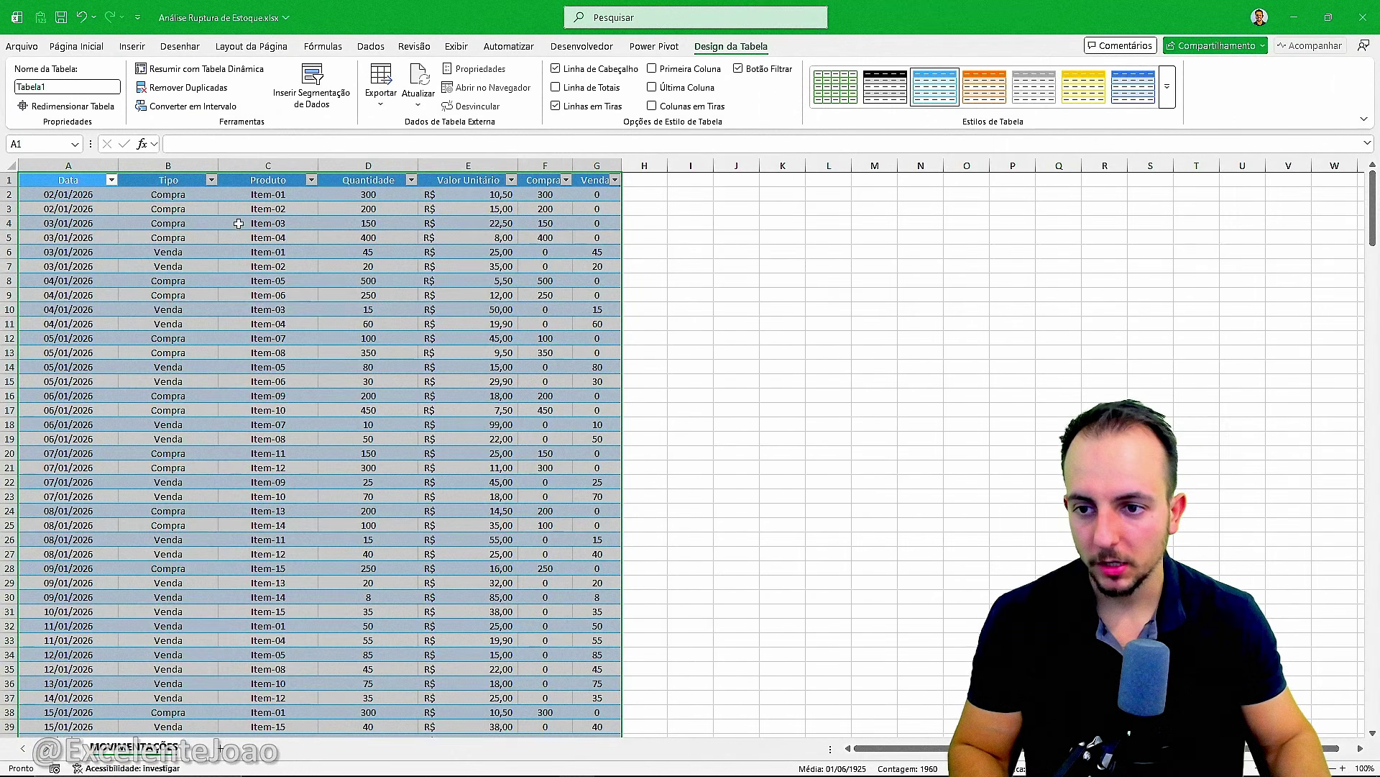
click(76, 183)
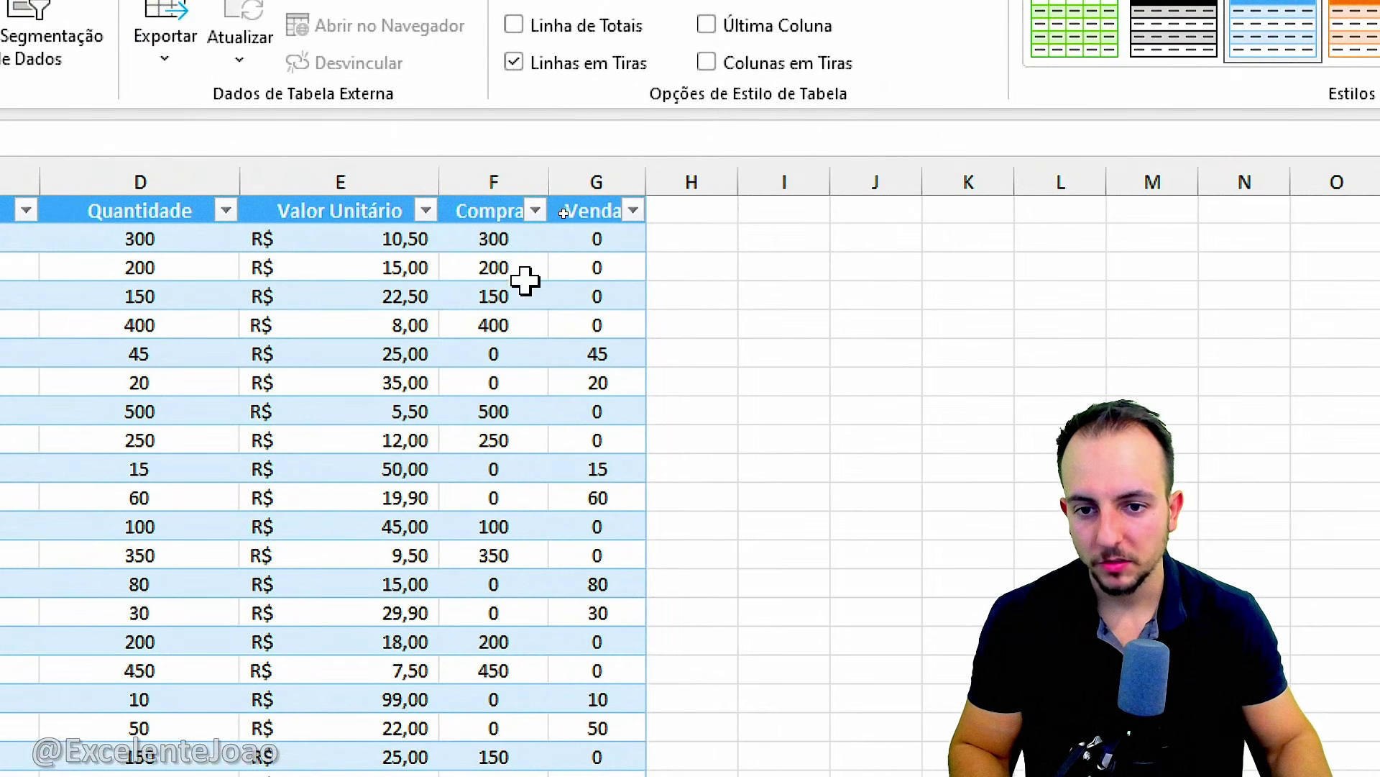
drag(552, 162, 591, 162)
click(333, 256)
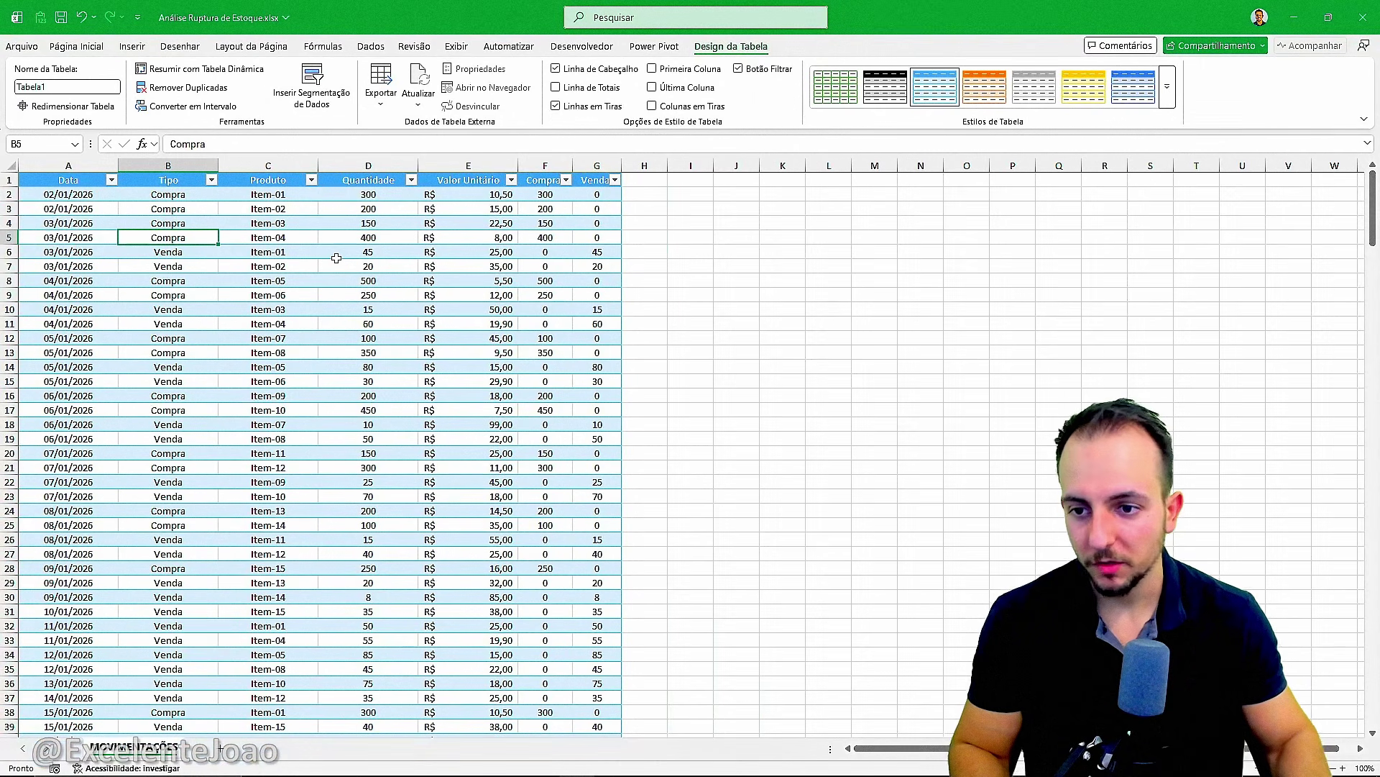
- Start a test row directly below the table with the current date, 05/03/2026, and cOMPRA as the Tipo
key(Left)
key(ctrl+Down)
scroll(154, 358, down, 9)
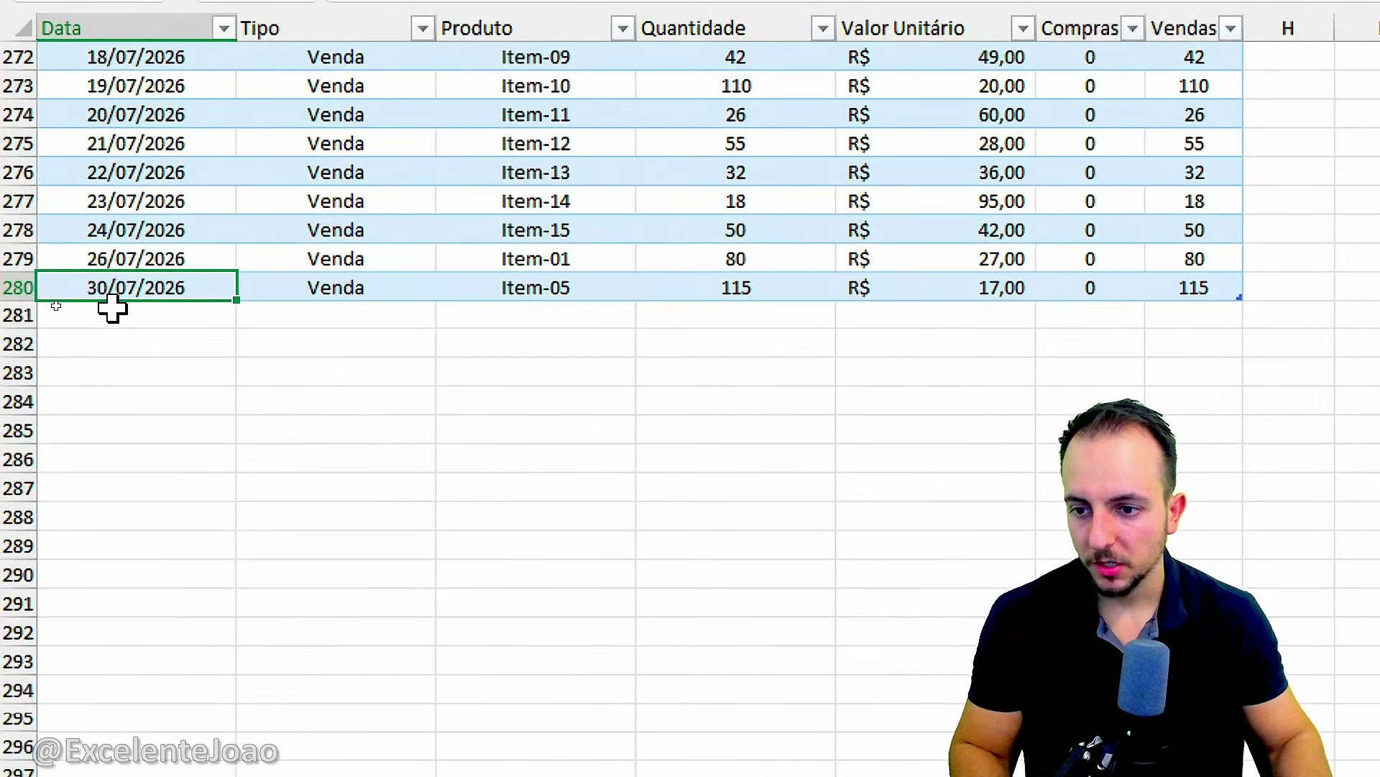
click(77, 358)
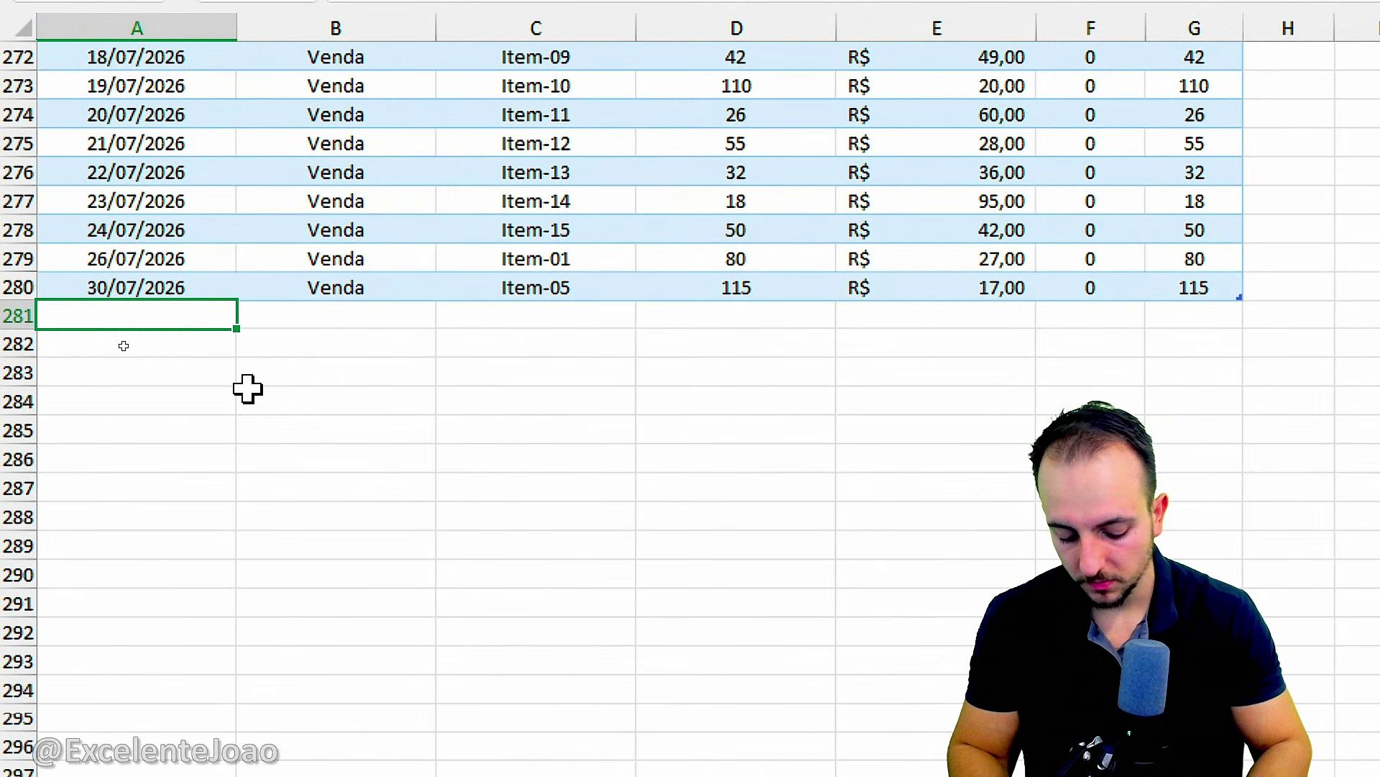
key(ctrl+semicolon)
key(Tab)
text(cOM)
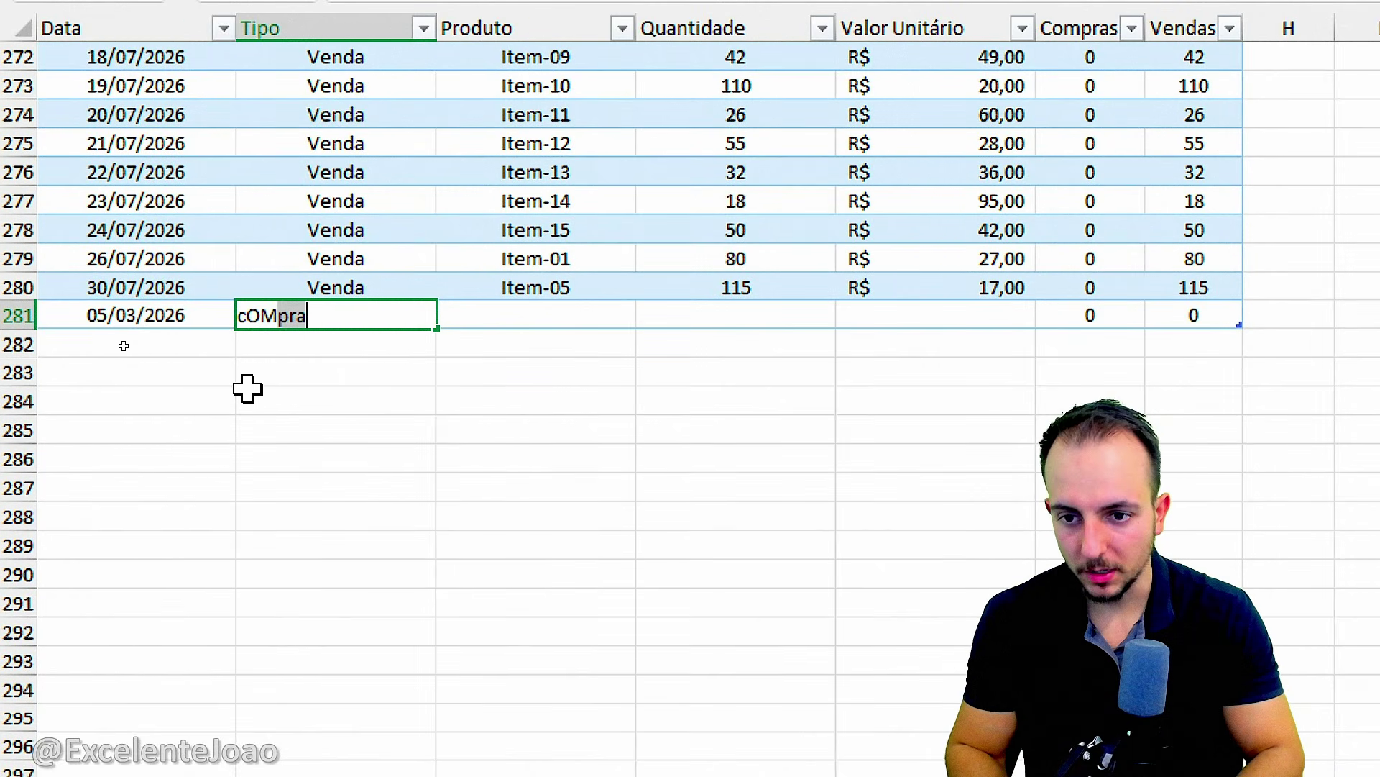
text(PRA)
key(Return)
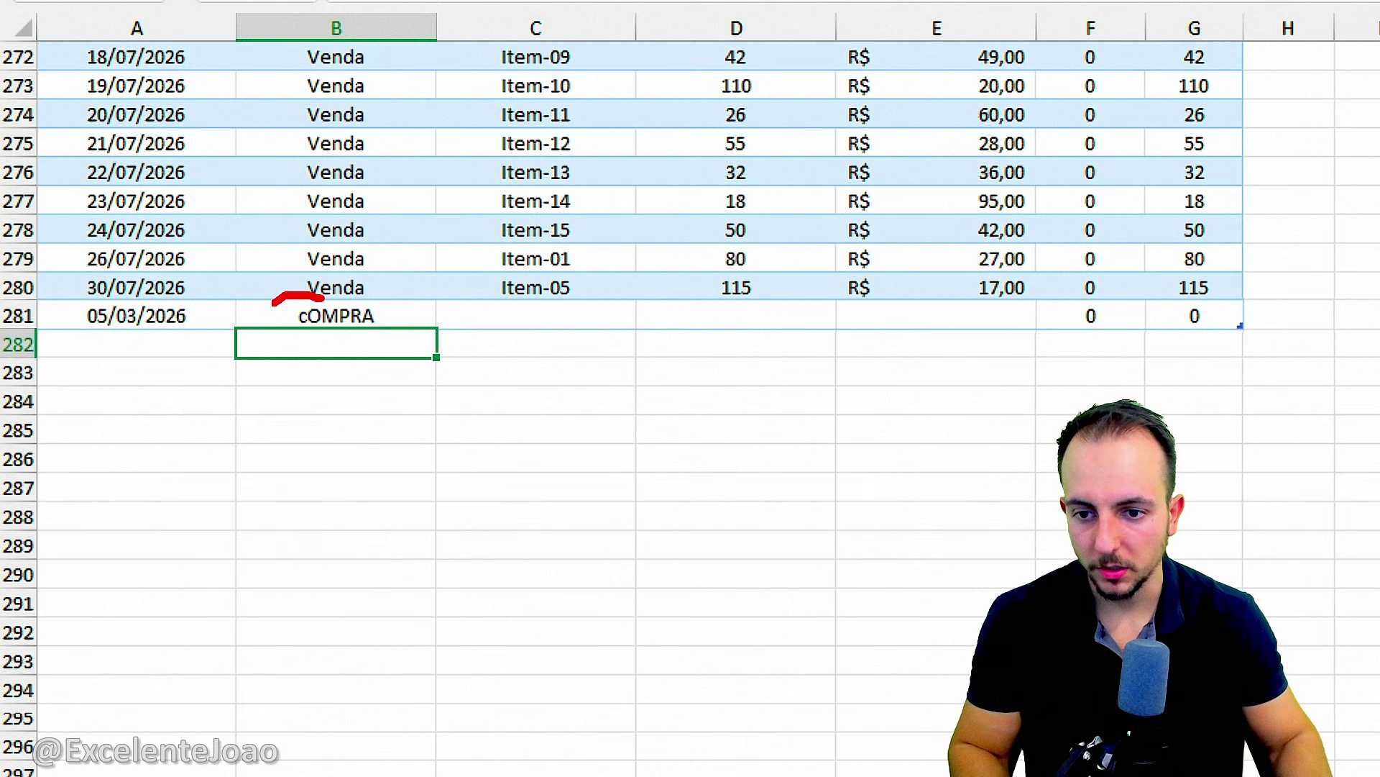
drag(273, 303, 289, 275)
key(Escape)
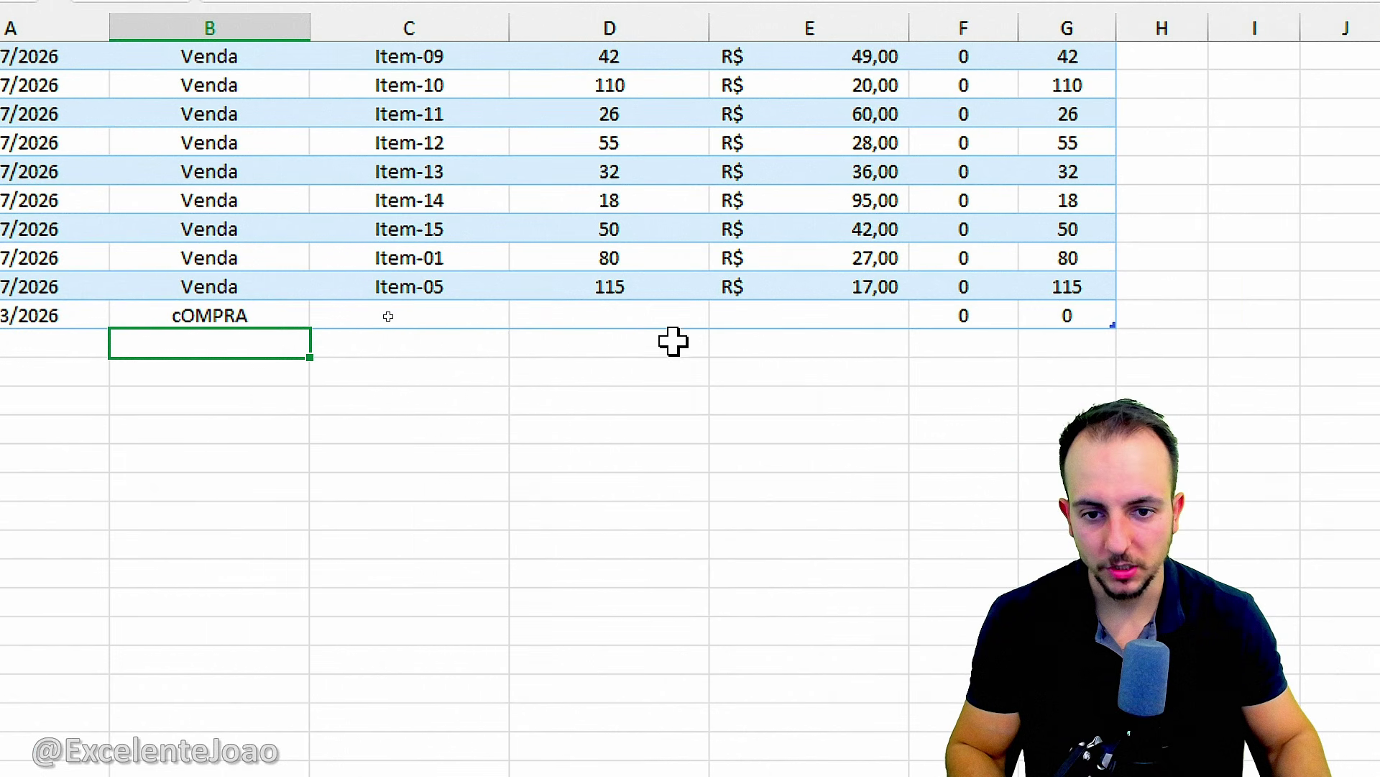
- Enter 999 as the Quantidade in test row 281 and check that row's Compras value
key(Up)
key(Right)
key(Right)
key(Return)
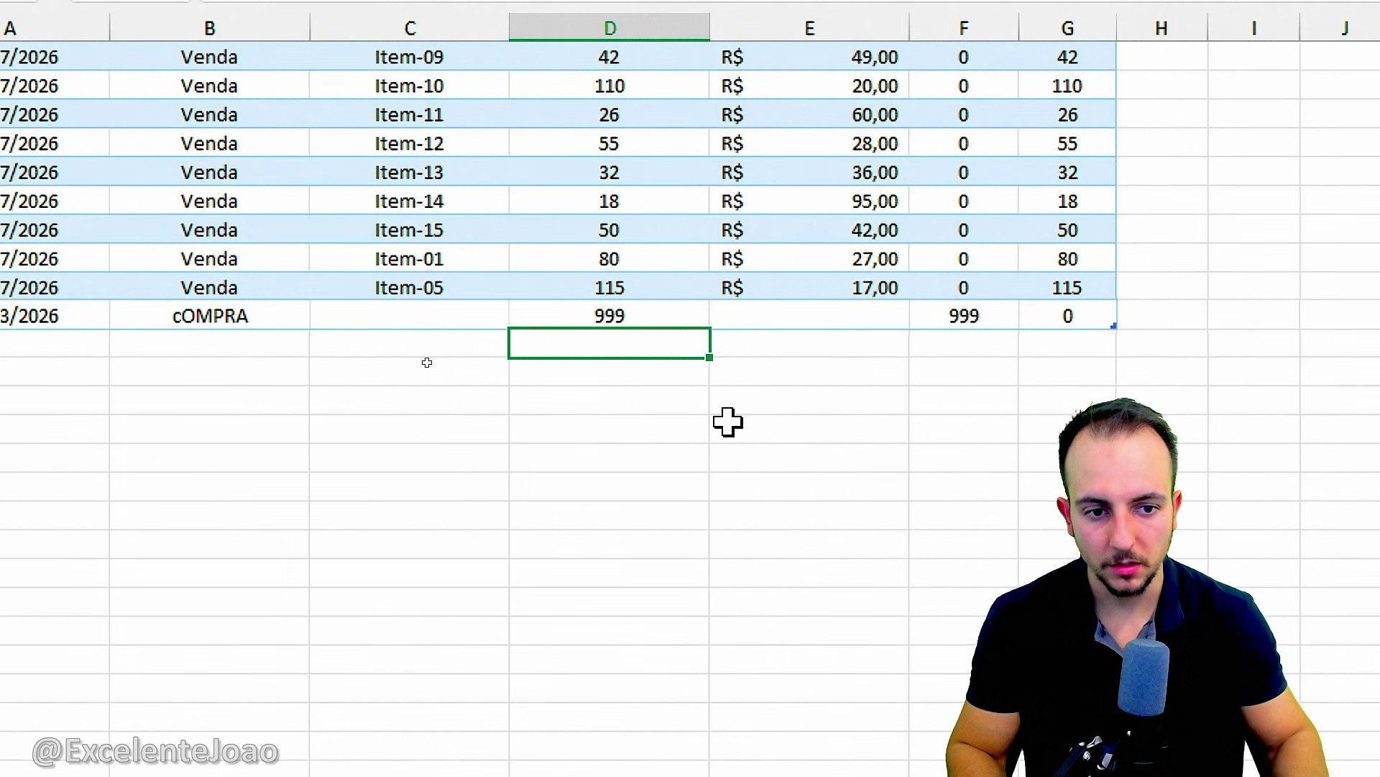
drag(685, 375, 967, 338)
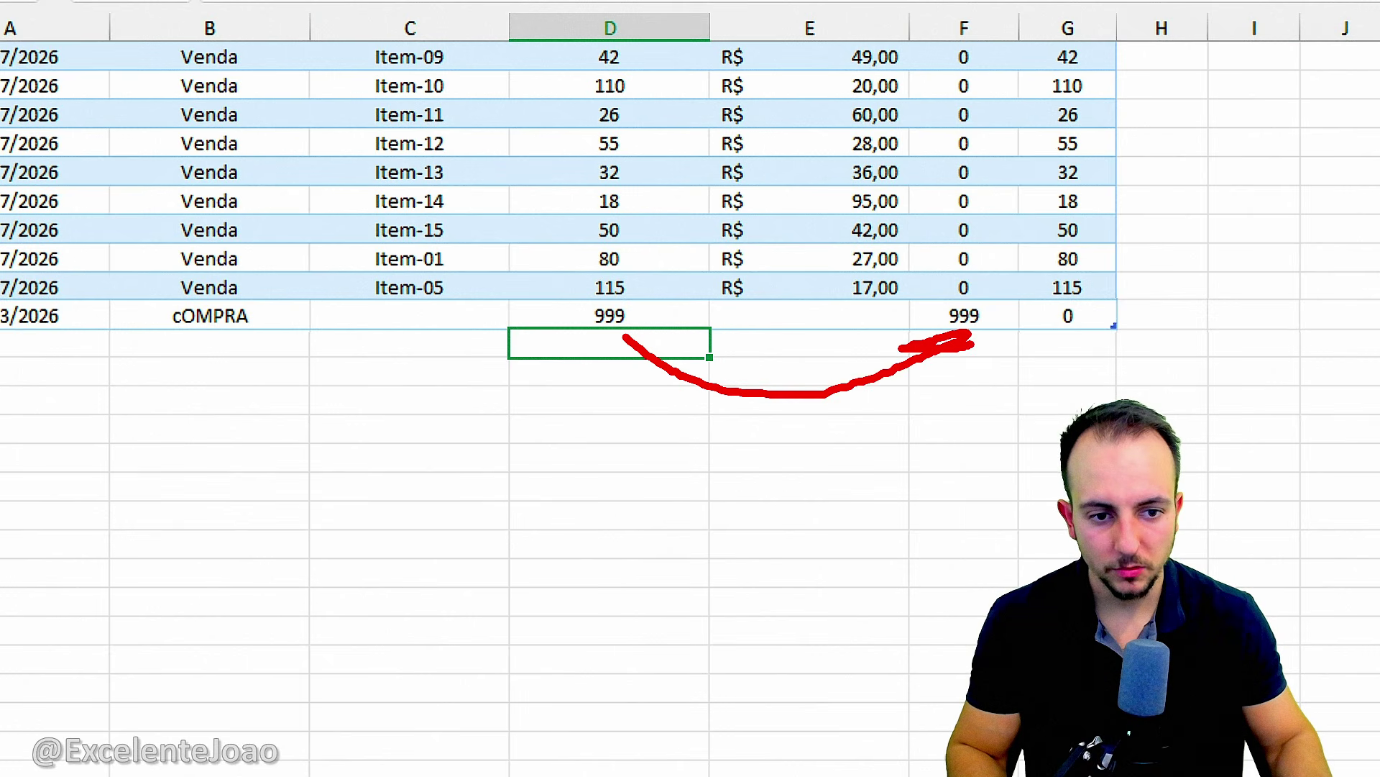
key(Escape)
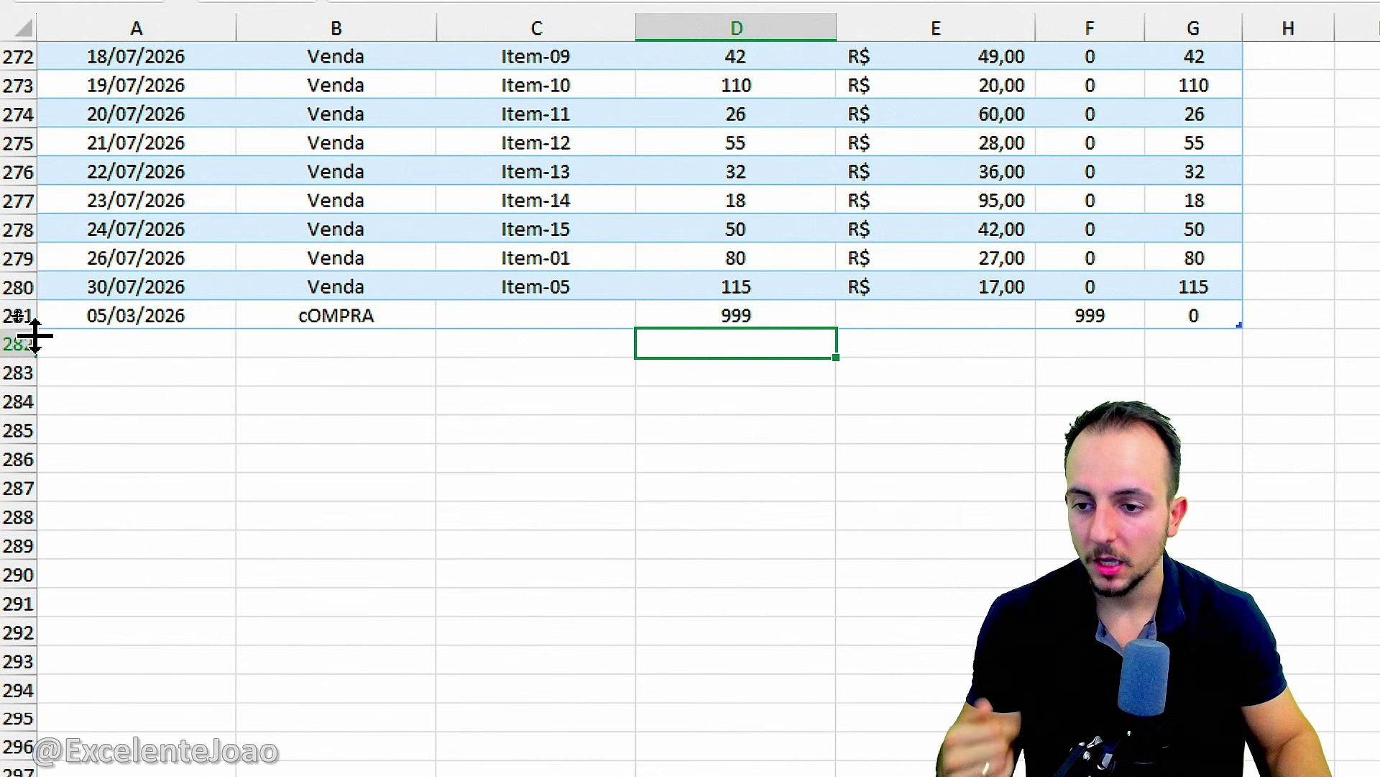
- Delete test row 281 from the sheet and return to the first row of the table
click(16, 315)
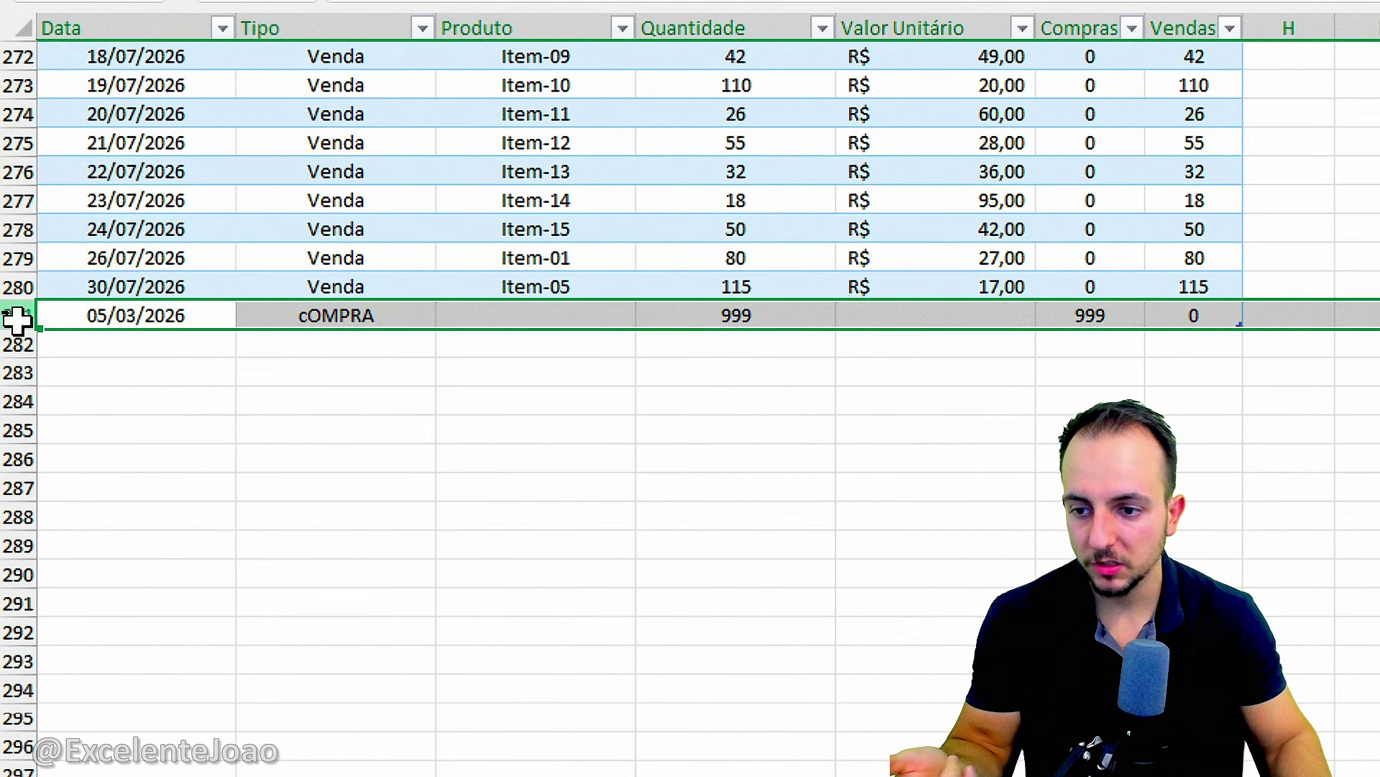
right_click(124, 316)
click(247, 654)
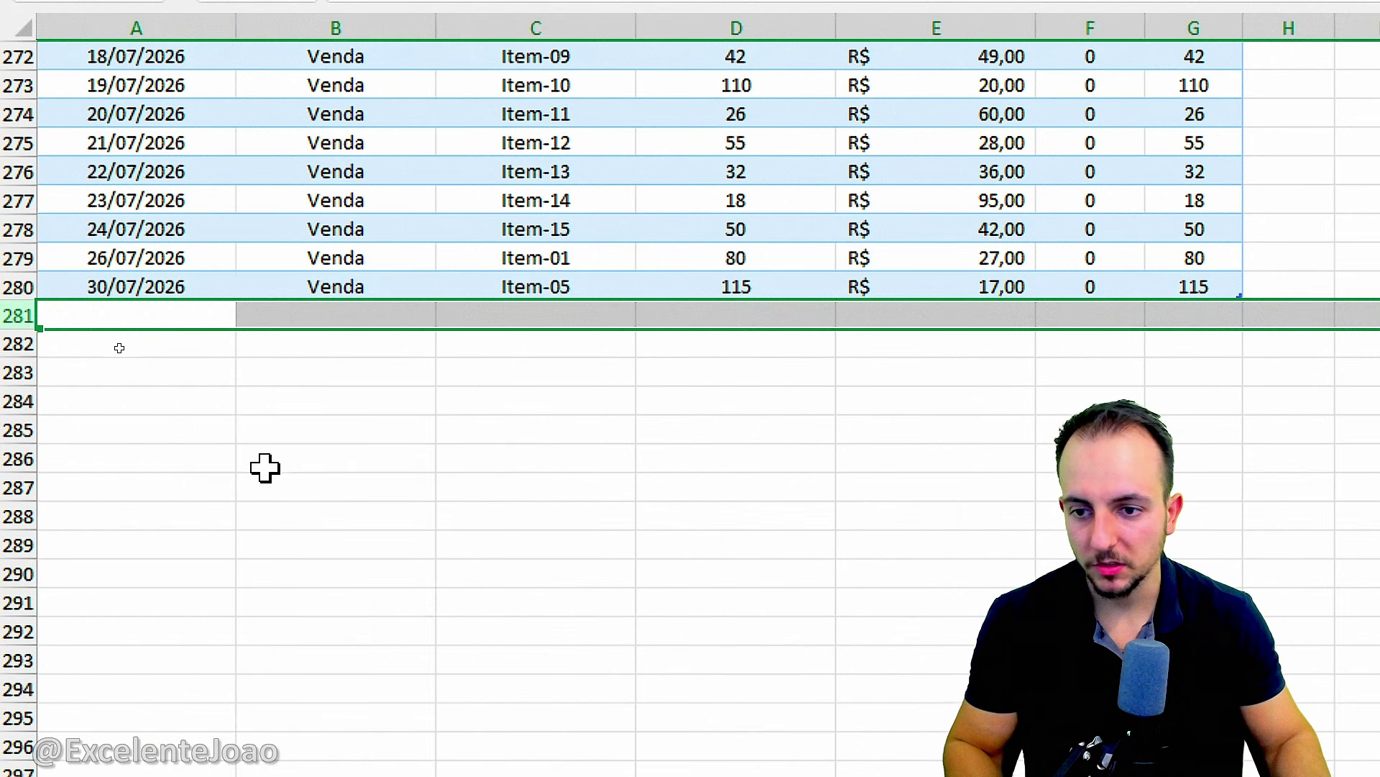
click(81, 282)
key(ctrl+Home)
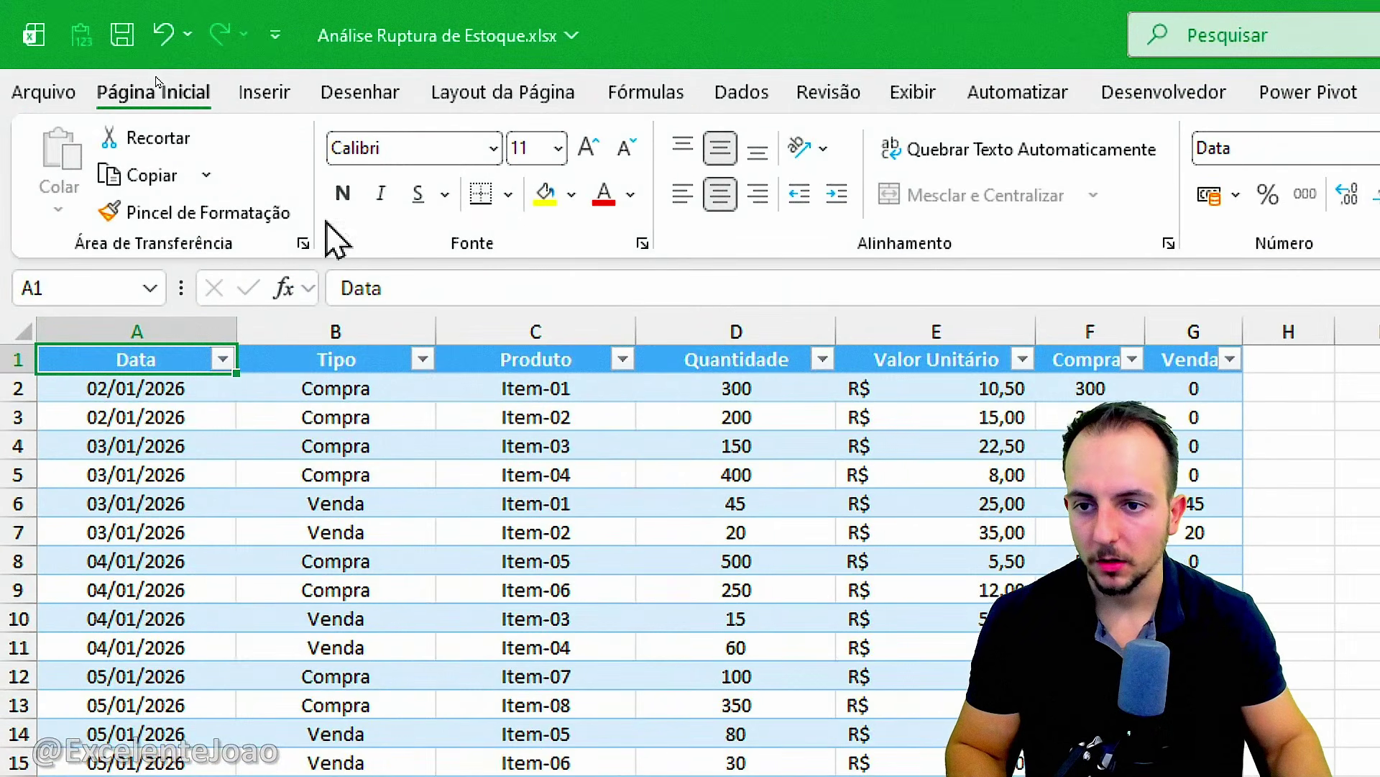
- Create a pivot table from Tabela1 on a new worksheet
click(131, 45)
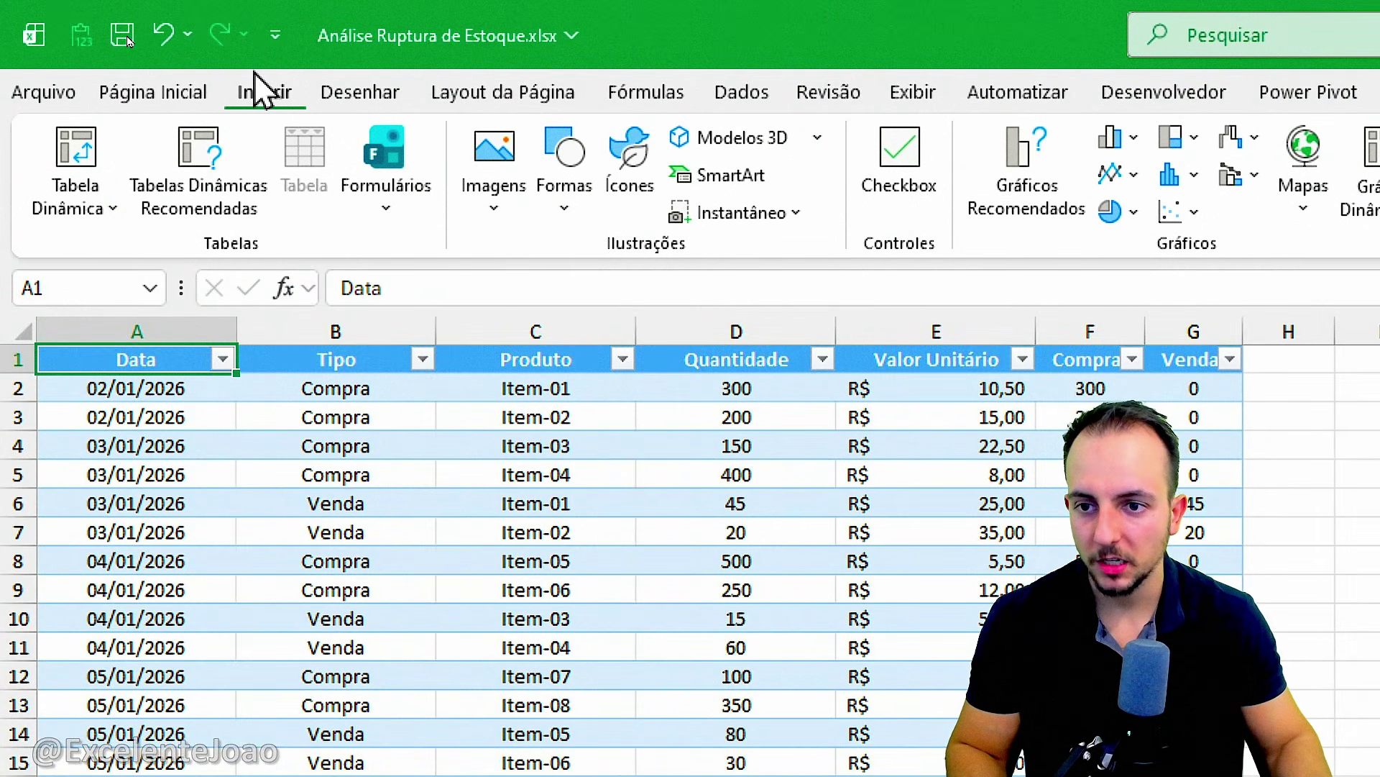
click(338, 471)
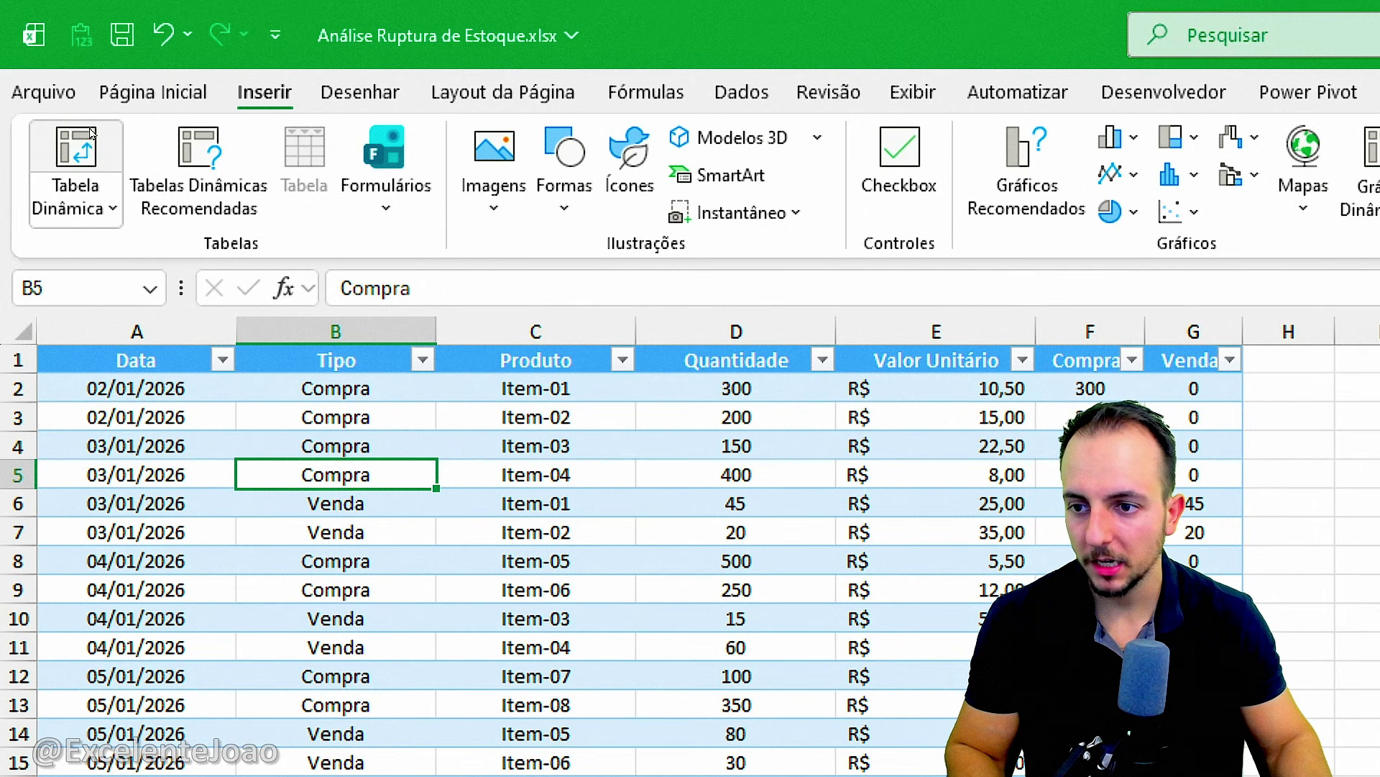
click(79, 158)
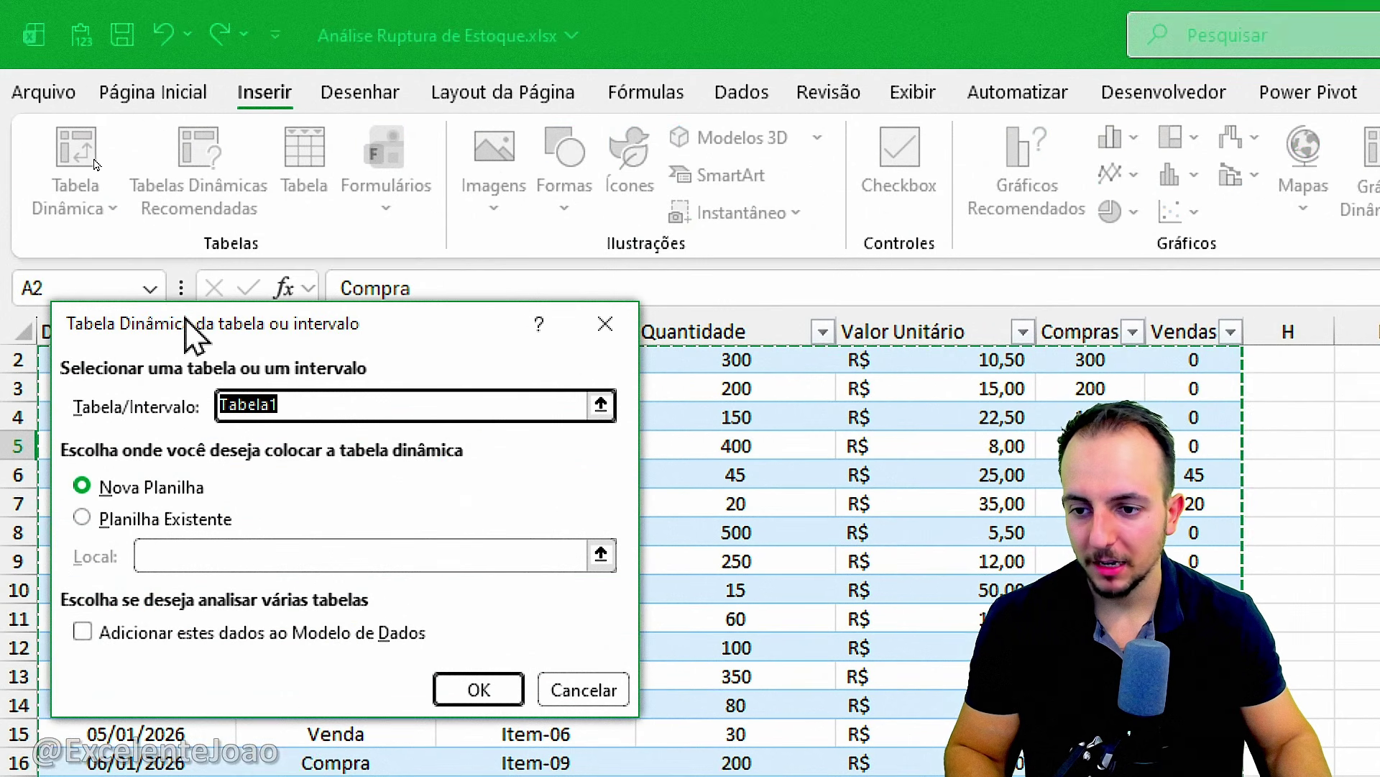
drag(192, 247, 305, 244)
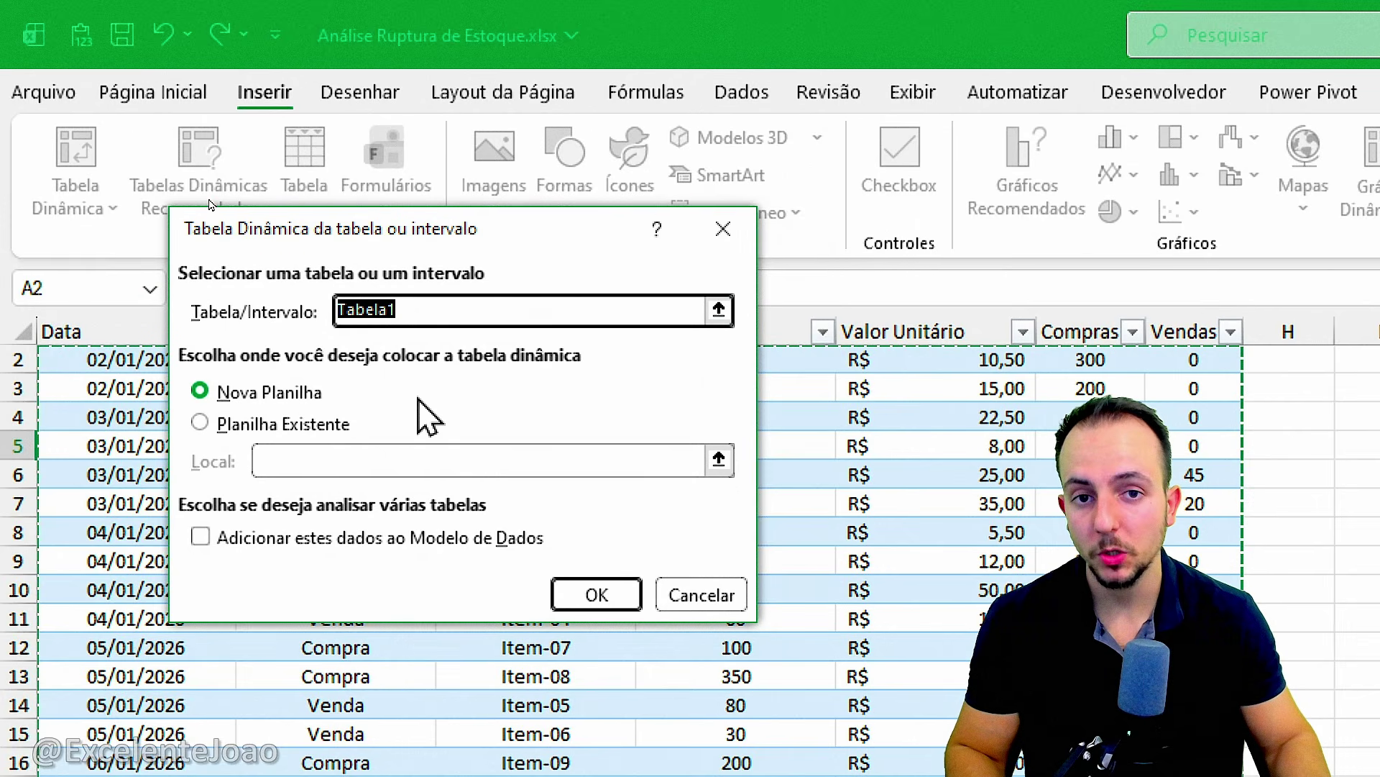
scroll(92, 478, up, 1)
key(Tab)
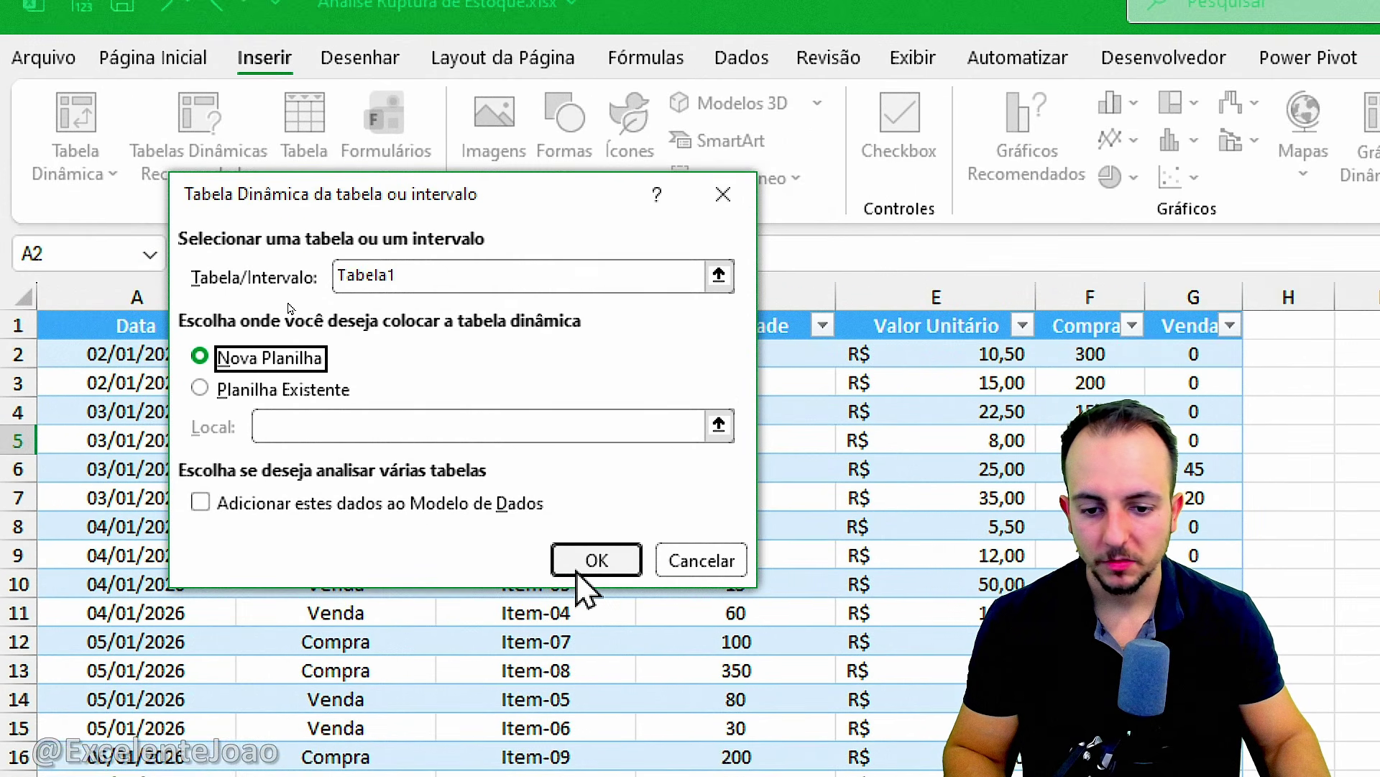
click(582, 568)
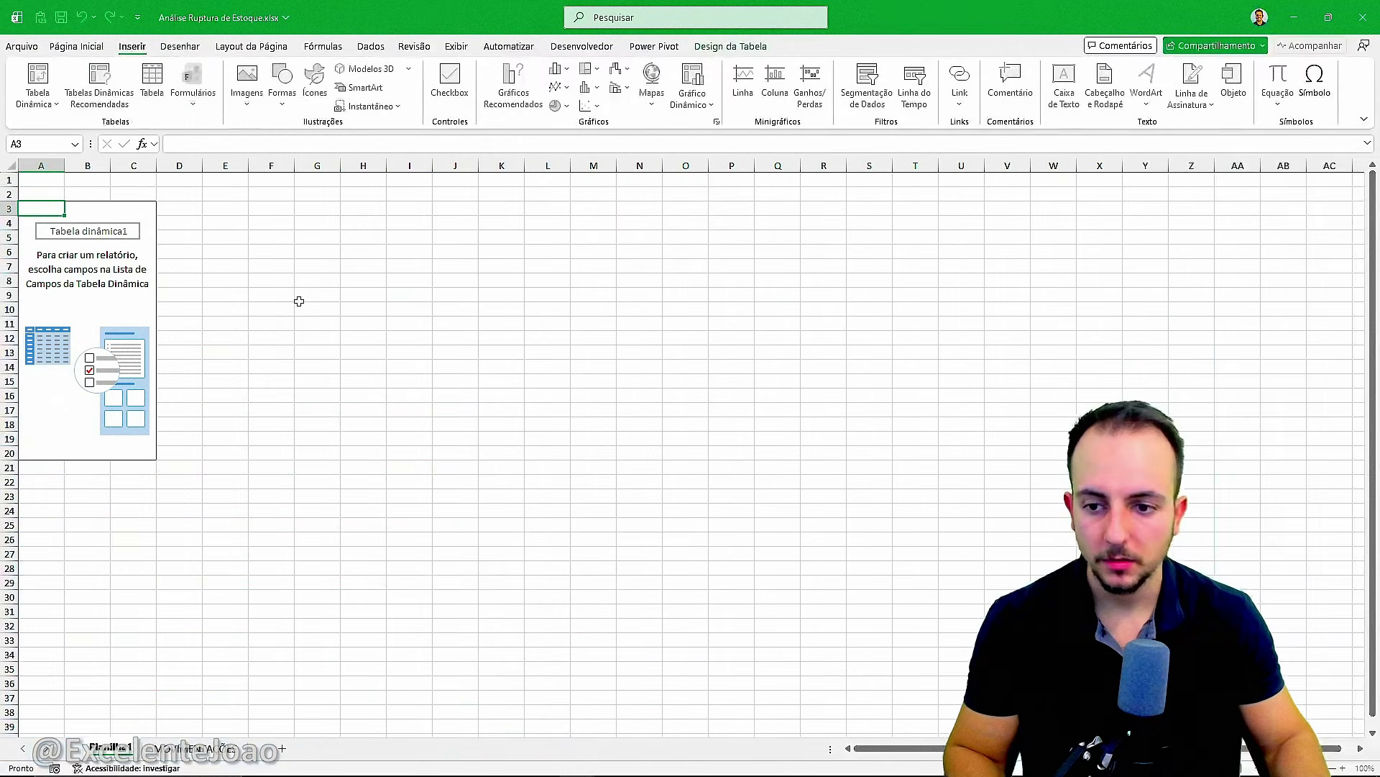
drag(1123, 330, 786, 417)
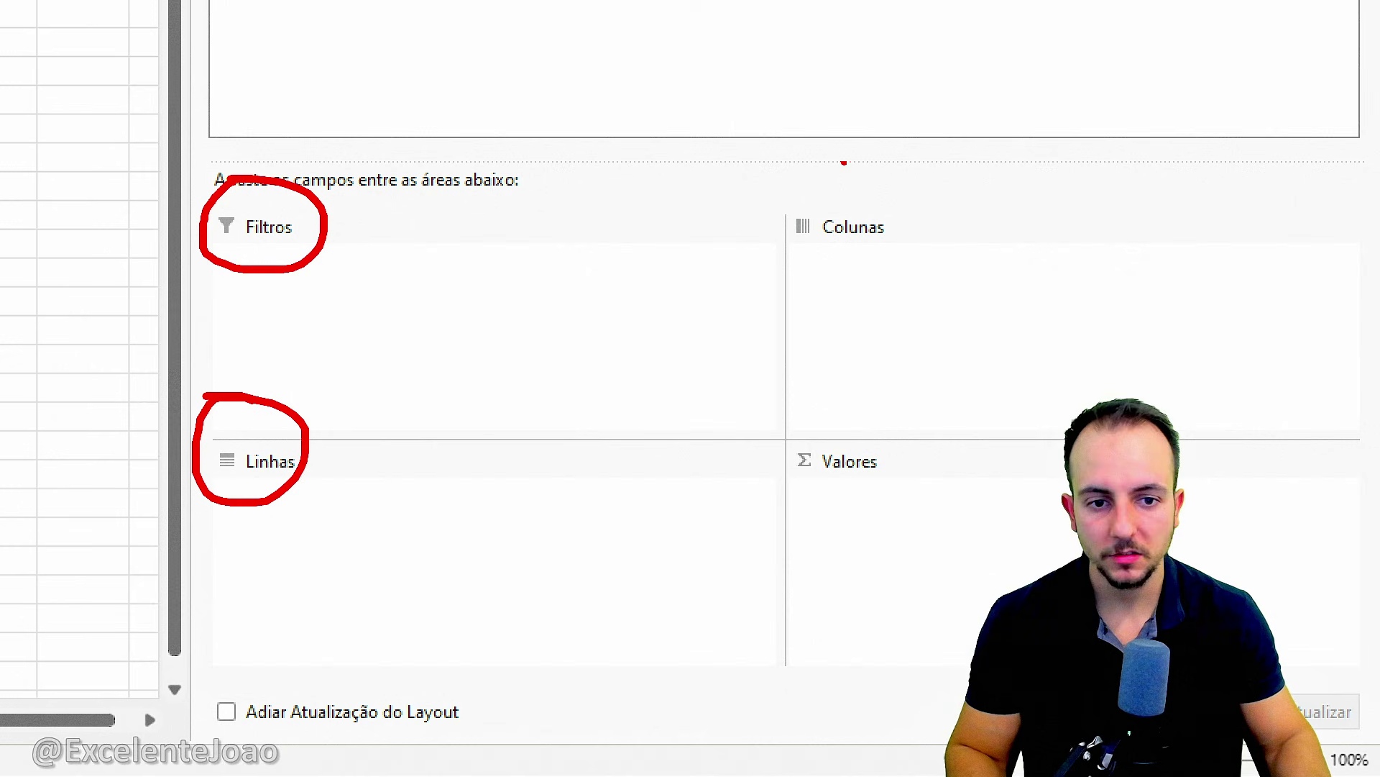
drag(844, 162, 770, 159)
mouse_move(791, 418)
mouse_down()
mouse_move(941, 475)
mouse_move(815, 412)
mouse_up()
right_click(697, 447)
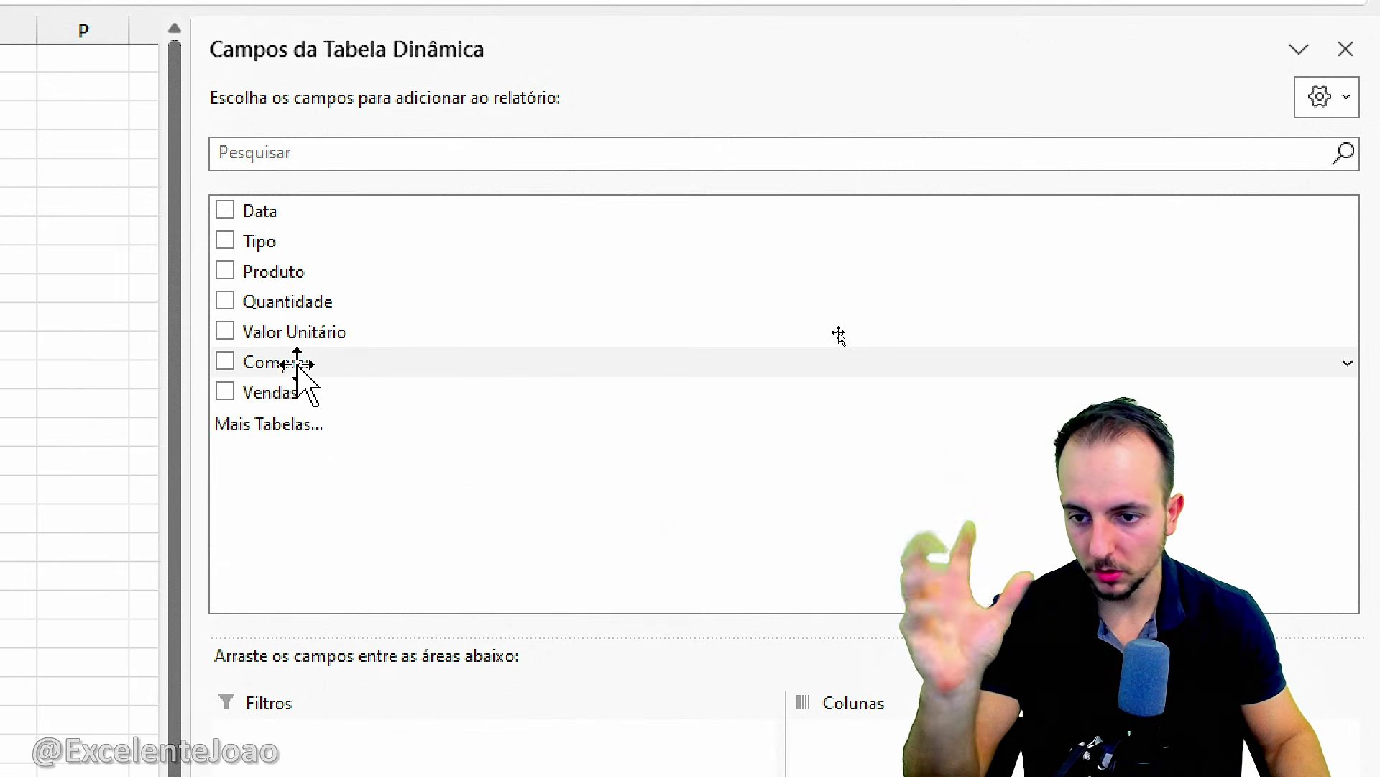
- Add Compras and Vendas to the pivot table's values and Data to its rows
drag(300, 368, 875, 545)
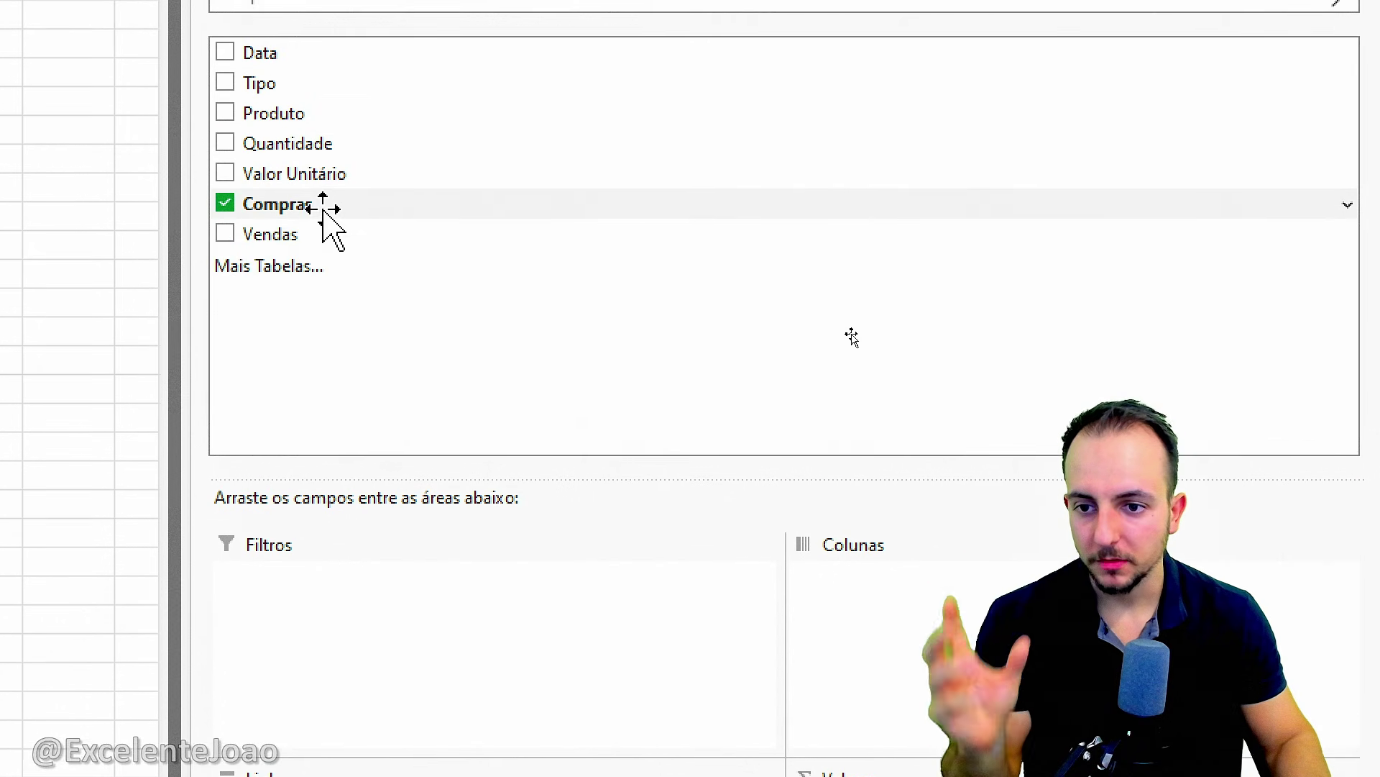
drag(307, 240, 872, 623)
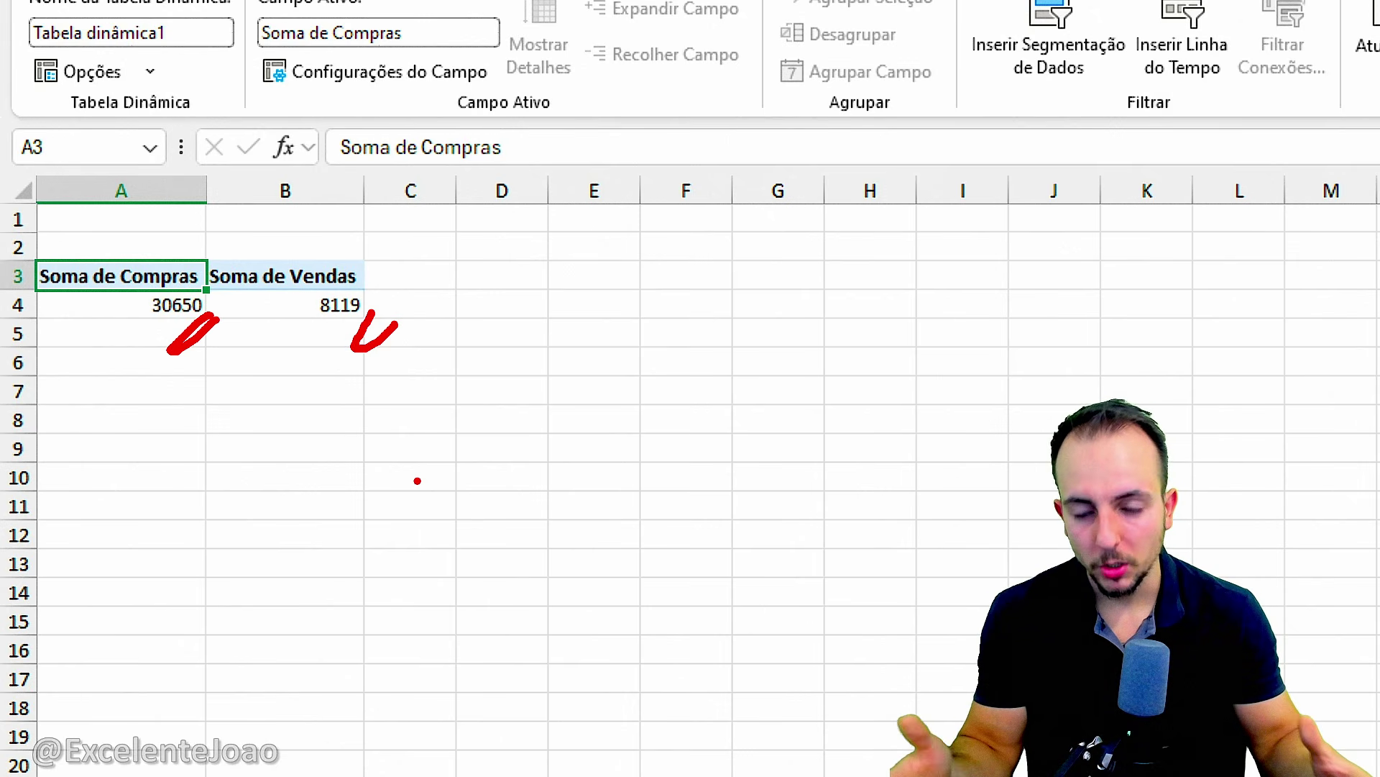
drag(295, 374, 344, 776)
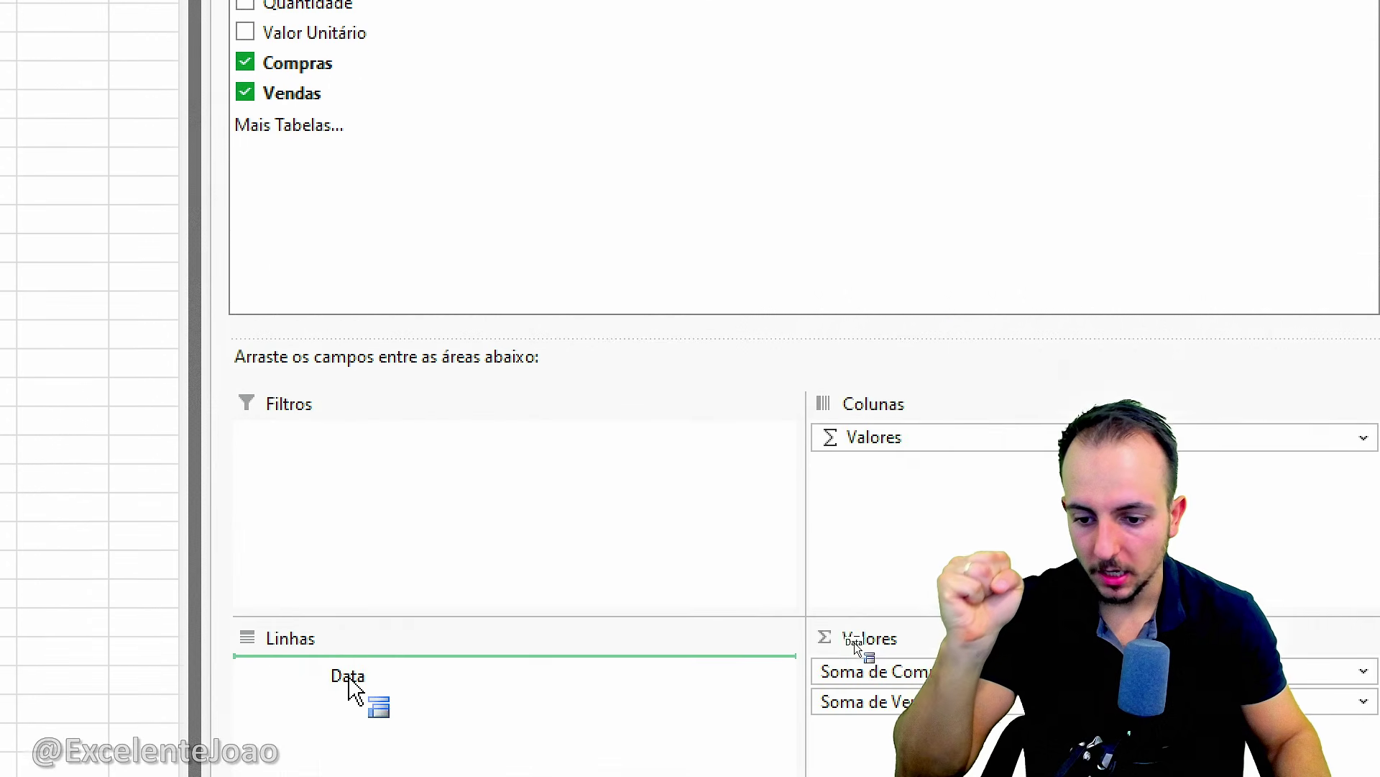
drag(344, 687, 351, 665)
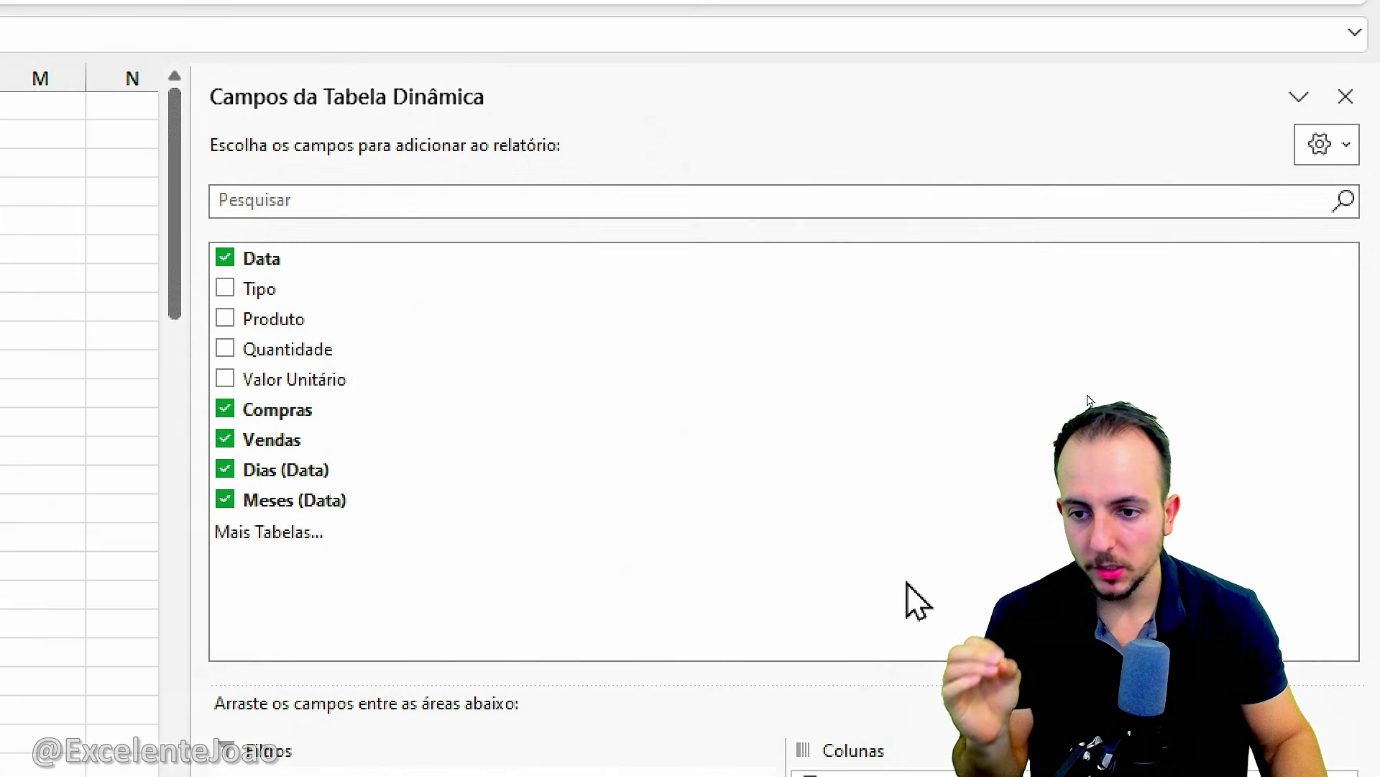
- Add Produto to the pivot table's rows and place it above the date fields
drag(288, 320, 308, 776)
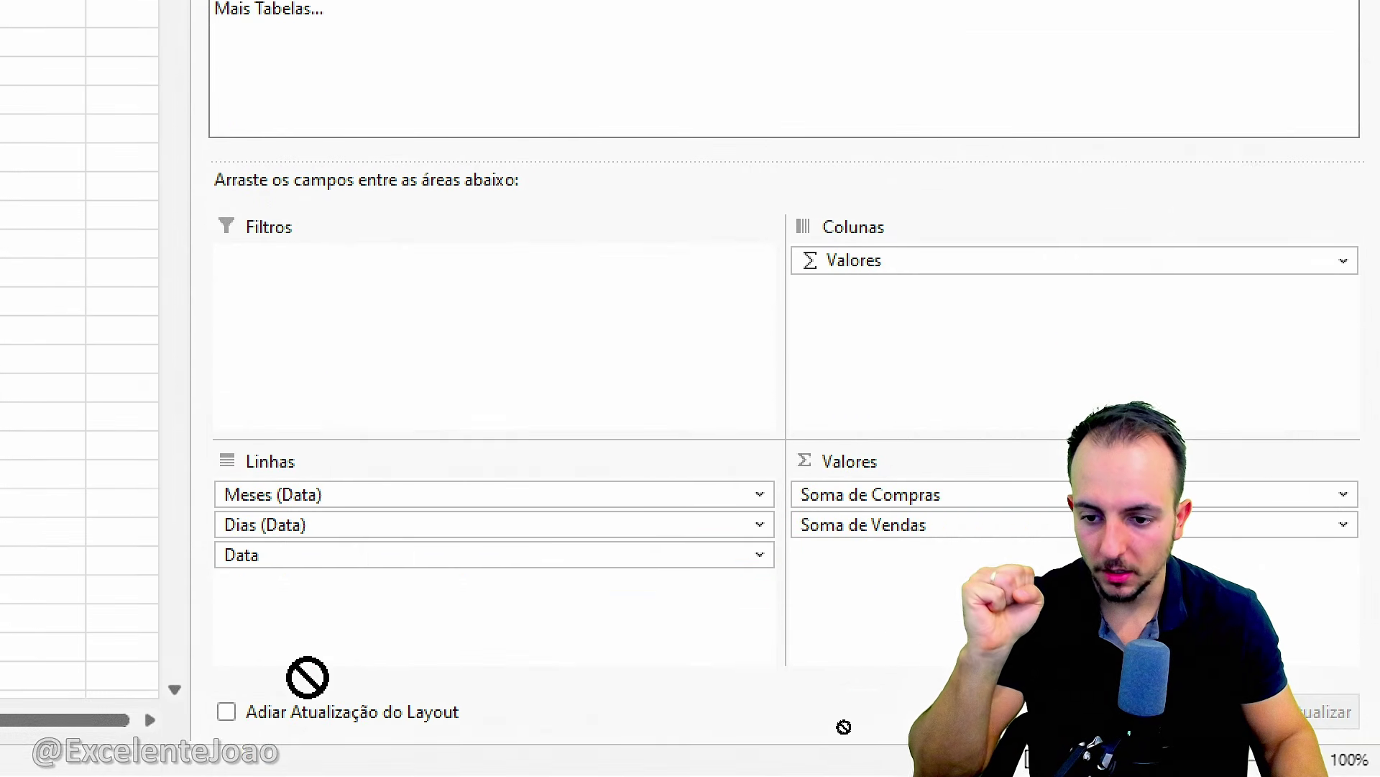
drag(308, 677, 351, 631)
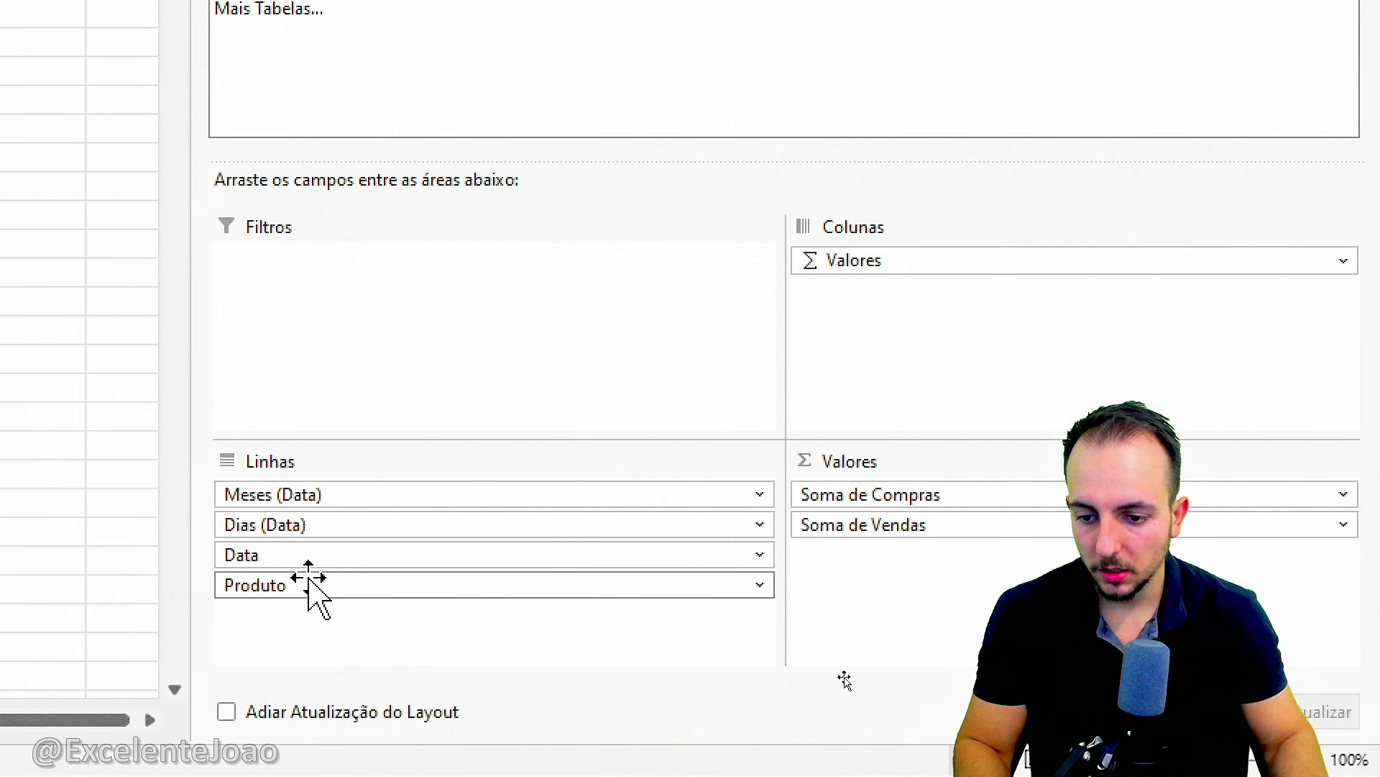
drag(301, 582, 305, 492)
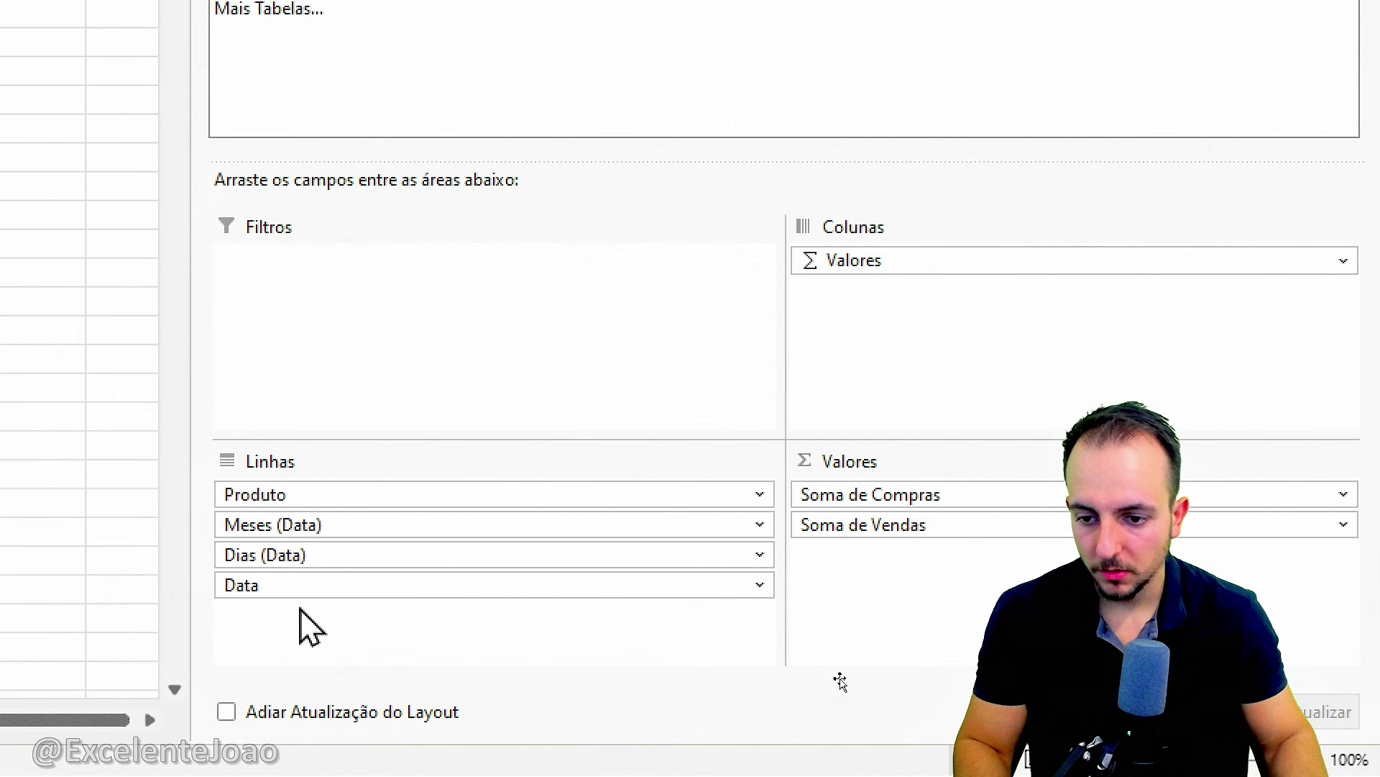
- Examine the Produto and date hierarchy and Item-01's total and monthly Compras and Vendas in the pivot table
mouse_move(220, 496)
mouse_down()
mouse_move(178, 512)
mouse_move(206, 610)
mouse_up()
key(Escape)
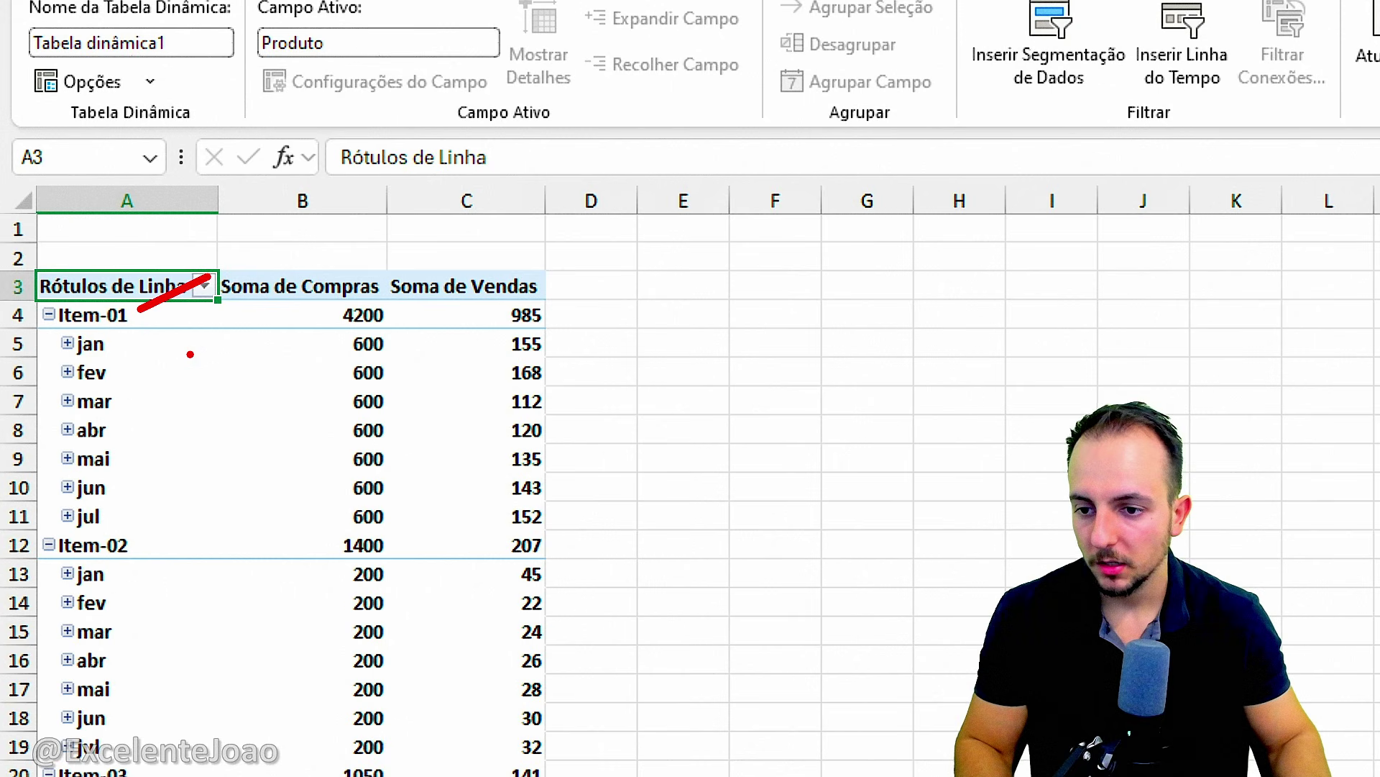
drag(139, 343, 120, 547)
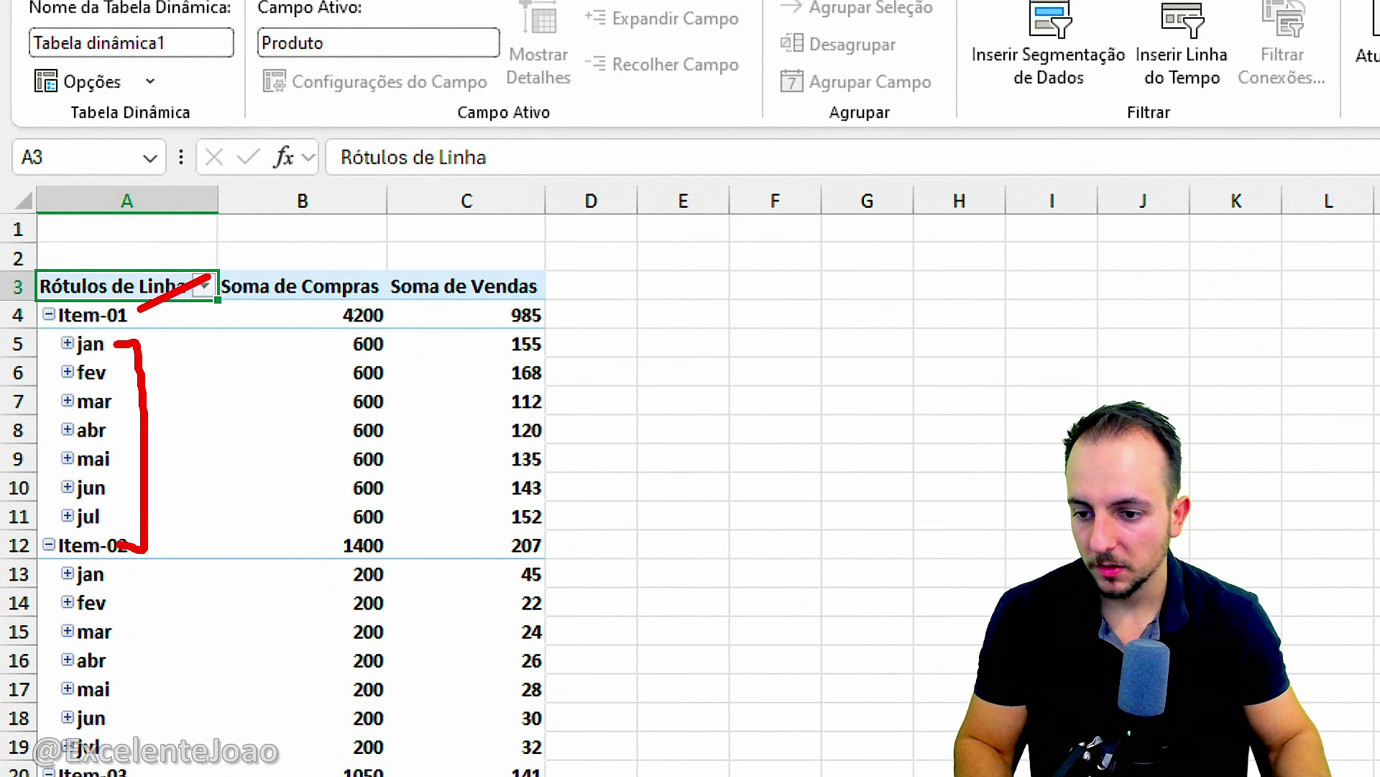
key(Escape)
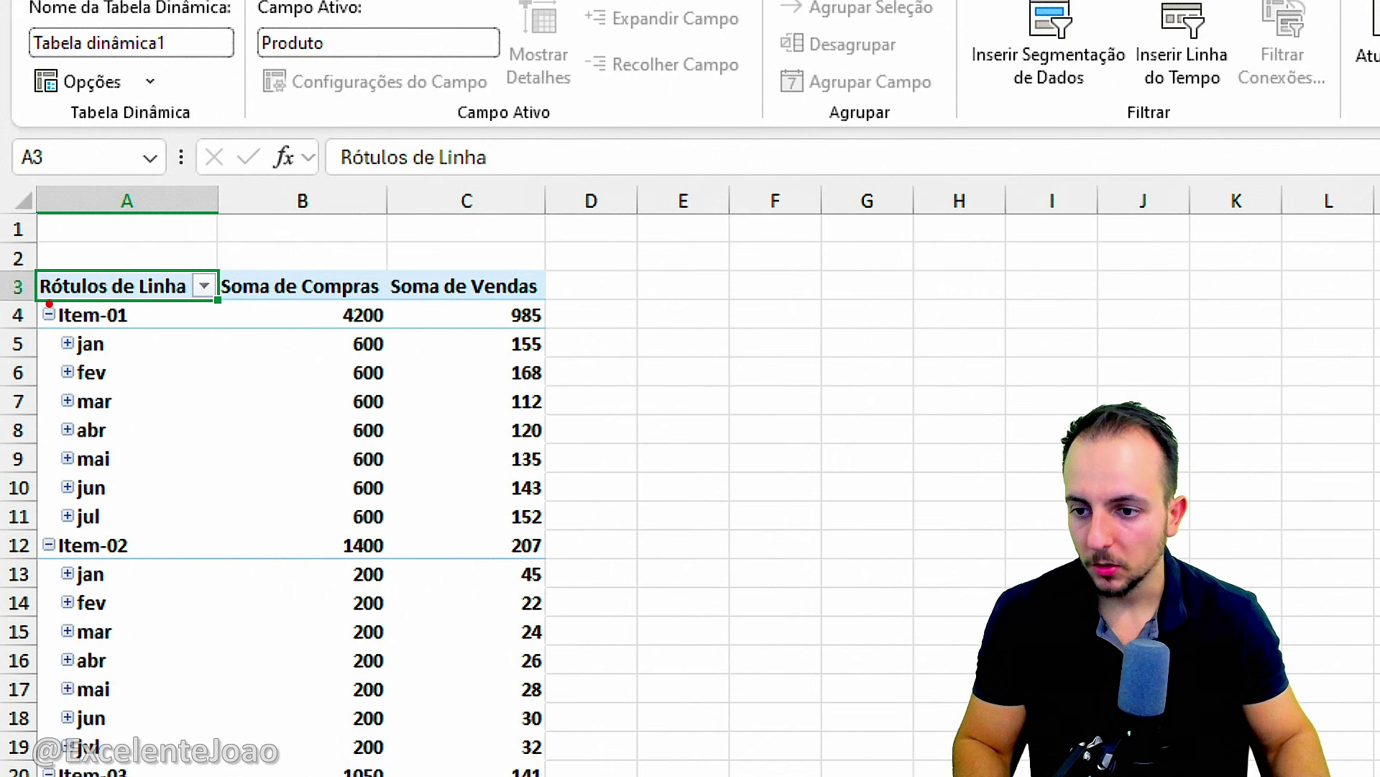
mouse_move(22, 294)
mouse_down()
mouse_move(147, 333)
mouse_move(556, 332)
mouse_up()
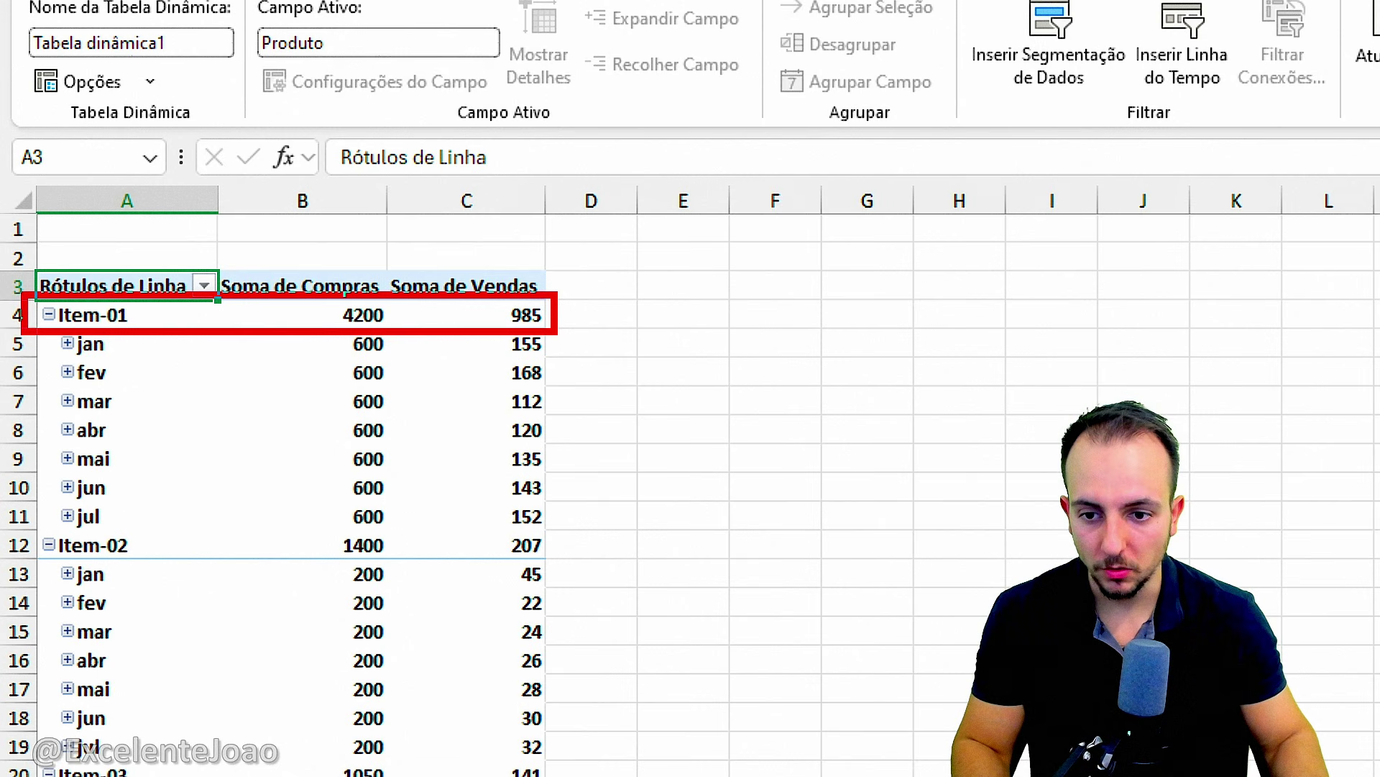
key(e)
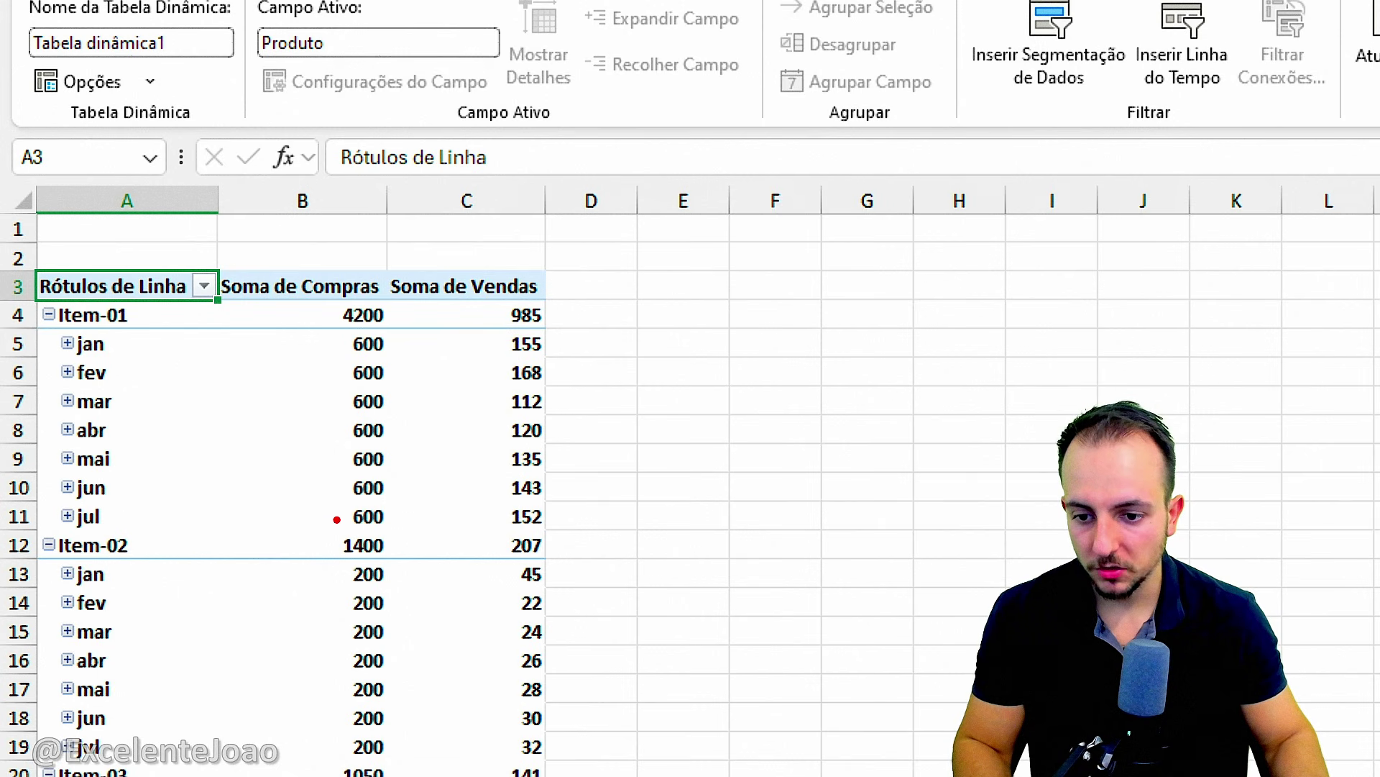
key(e)
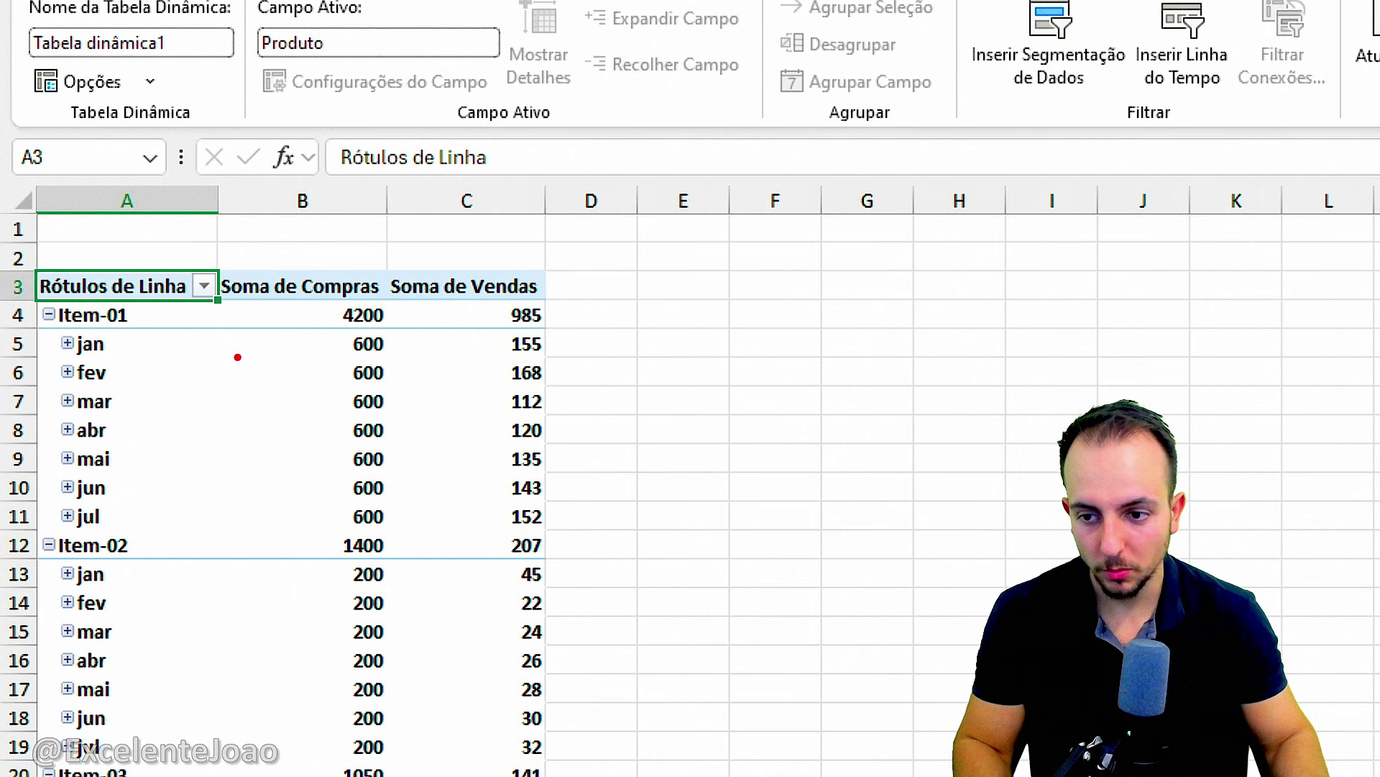
drag(116, 345, 305, 340)
drag(228, 368, 348, 371)
drag(148, 400, 322, 400)
drag(174, 435, 348, 435)
key(ctrl+z)
key(ctrl+z)
key(ctrl+z)
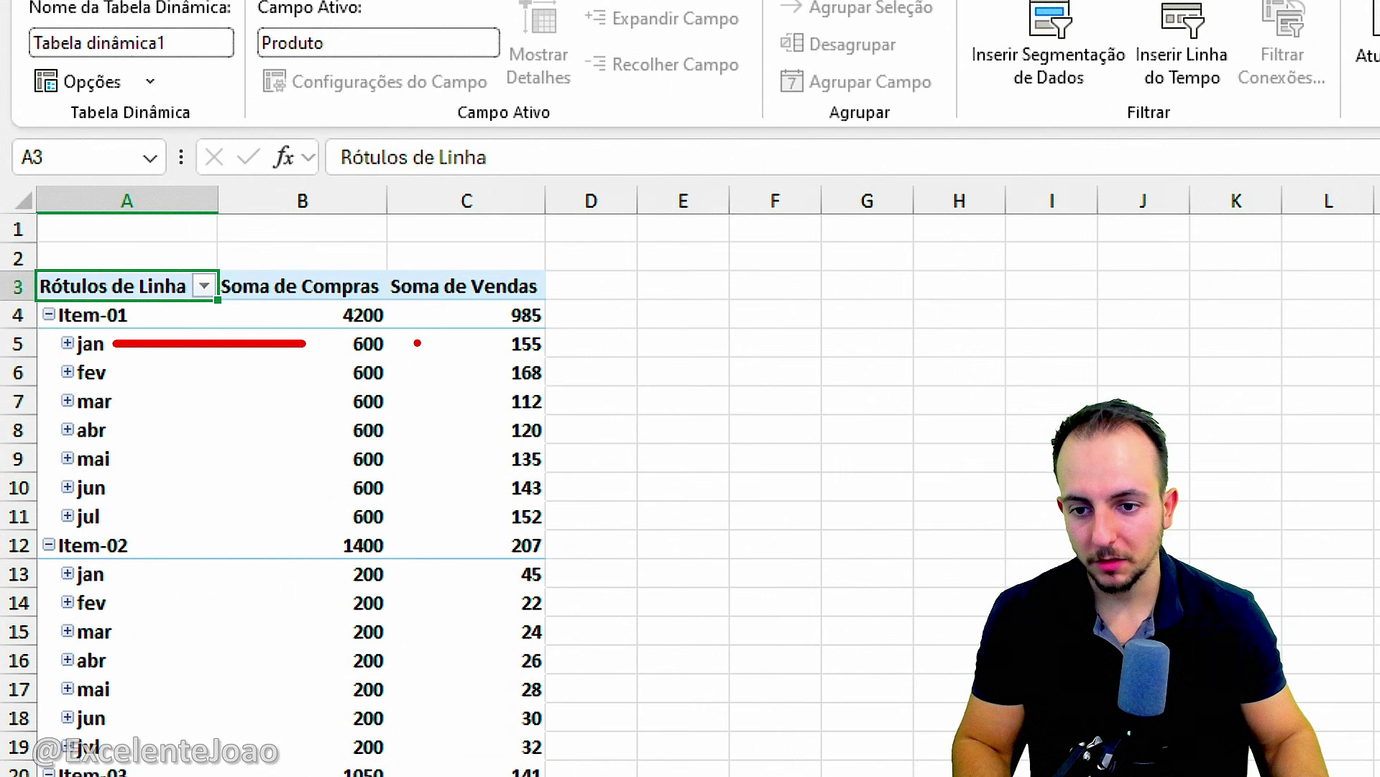
key(ctrl+z)
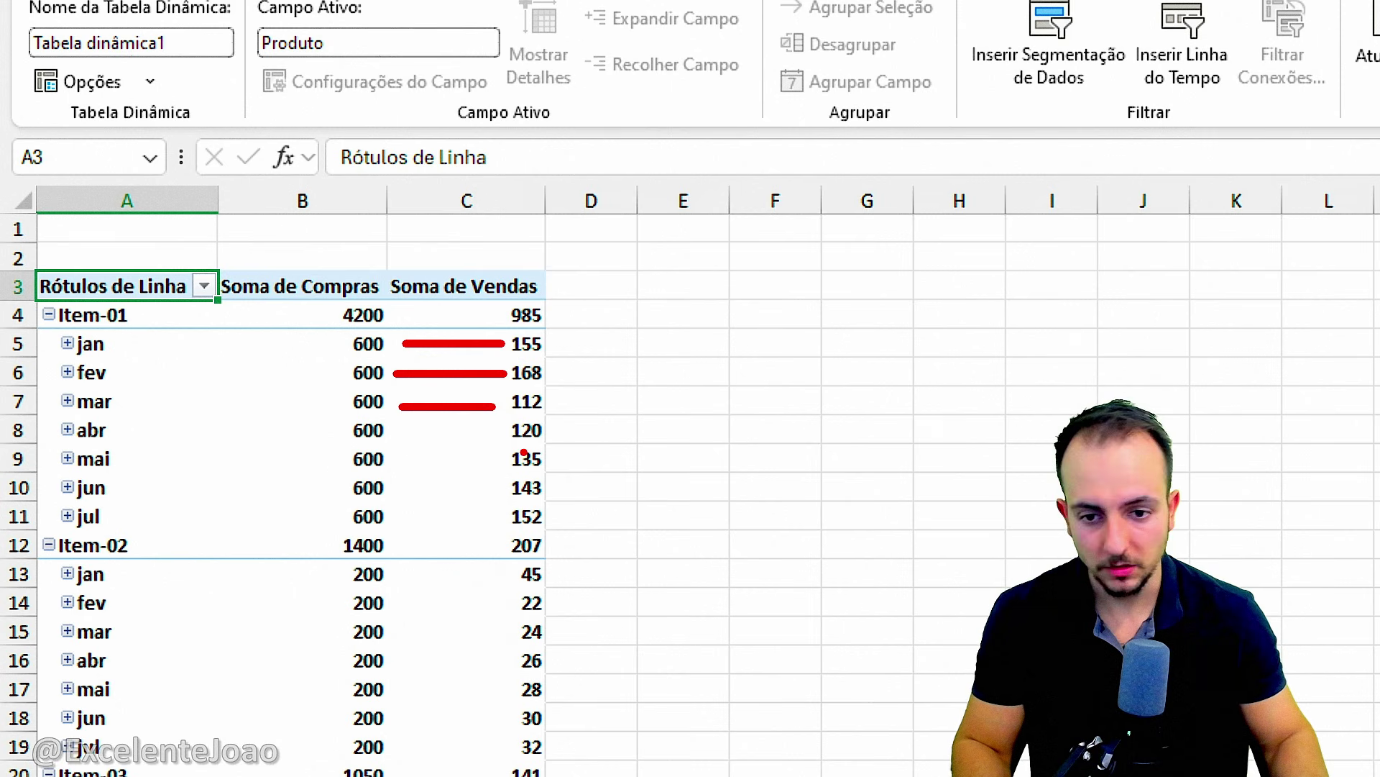
key(Escape)
- Examine Item-04's monthly Compras and Vendas from jan to jun in the pivot table
scroll(424, 368, down, 7)
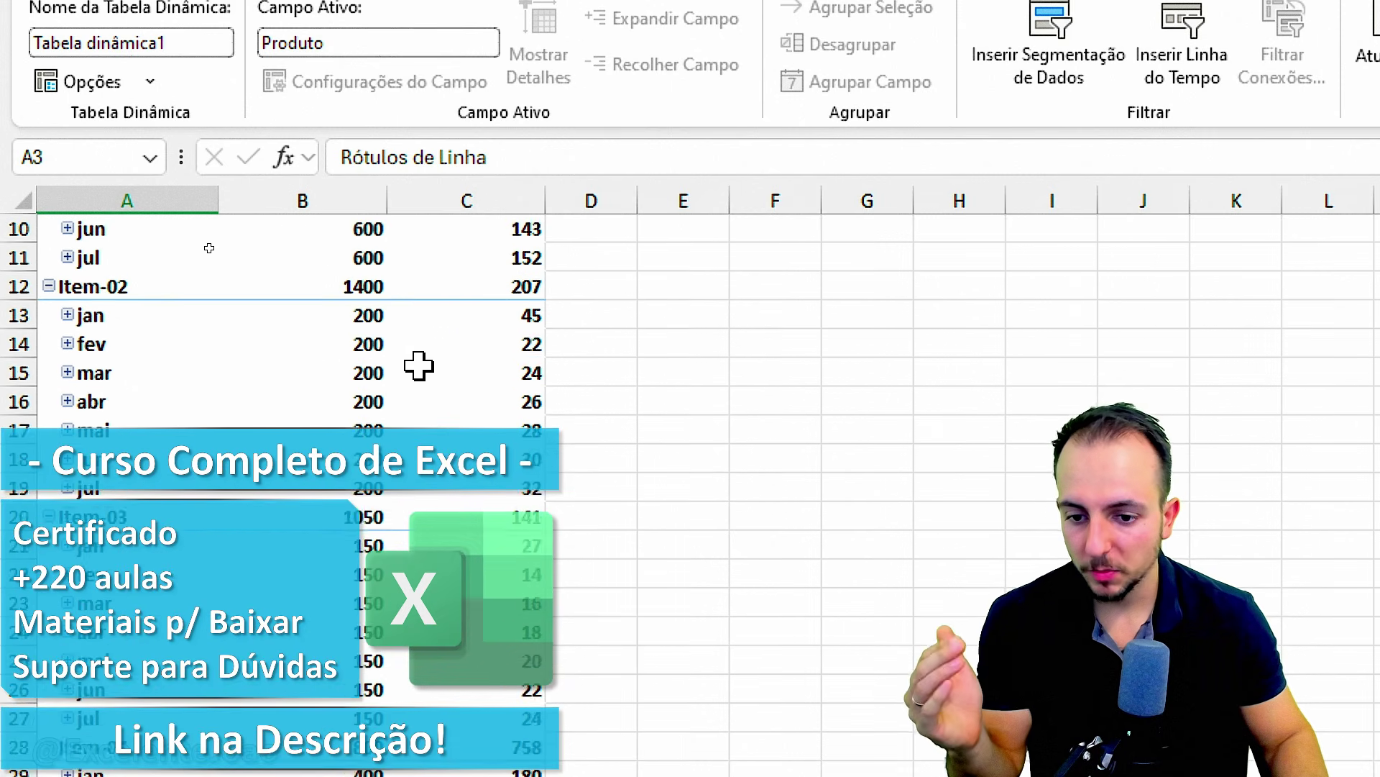
scroll(427, 372, down, 1)
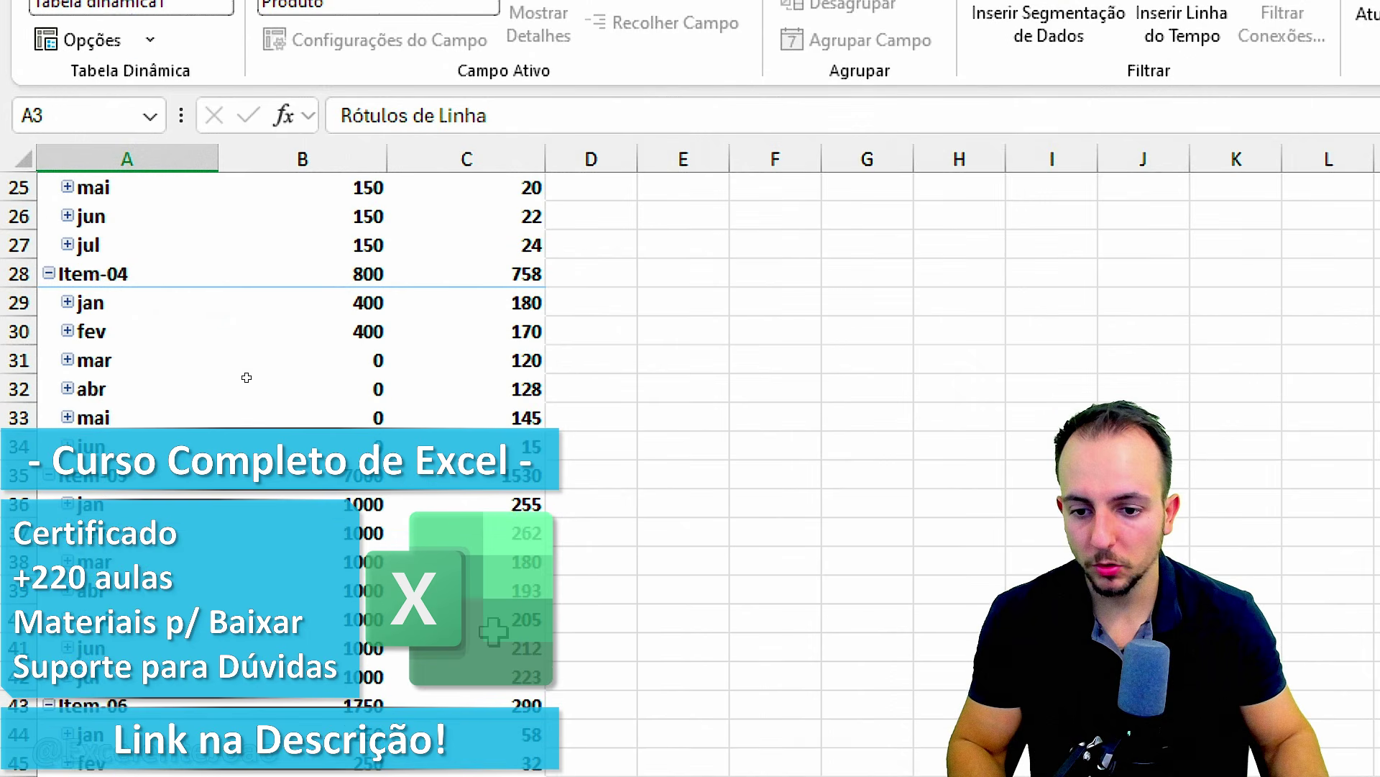
mouse_move(28, 251)
mouse_down()
mouse_move(561, 432)
mouse_move(561, 484)
mouse_up()
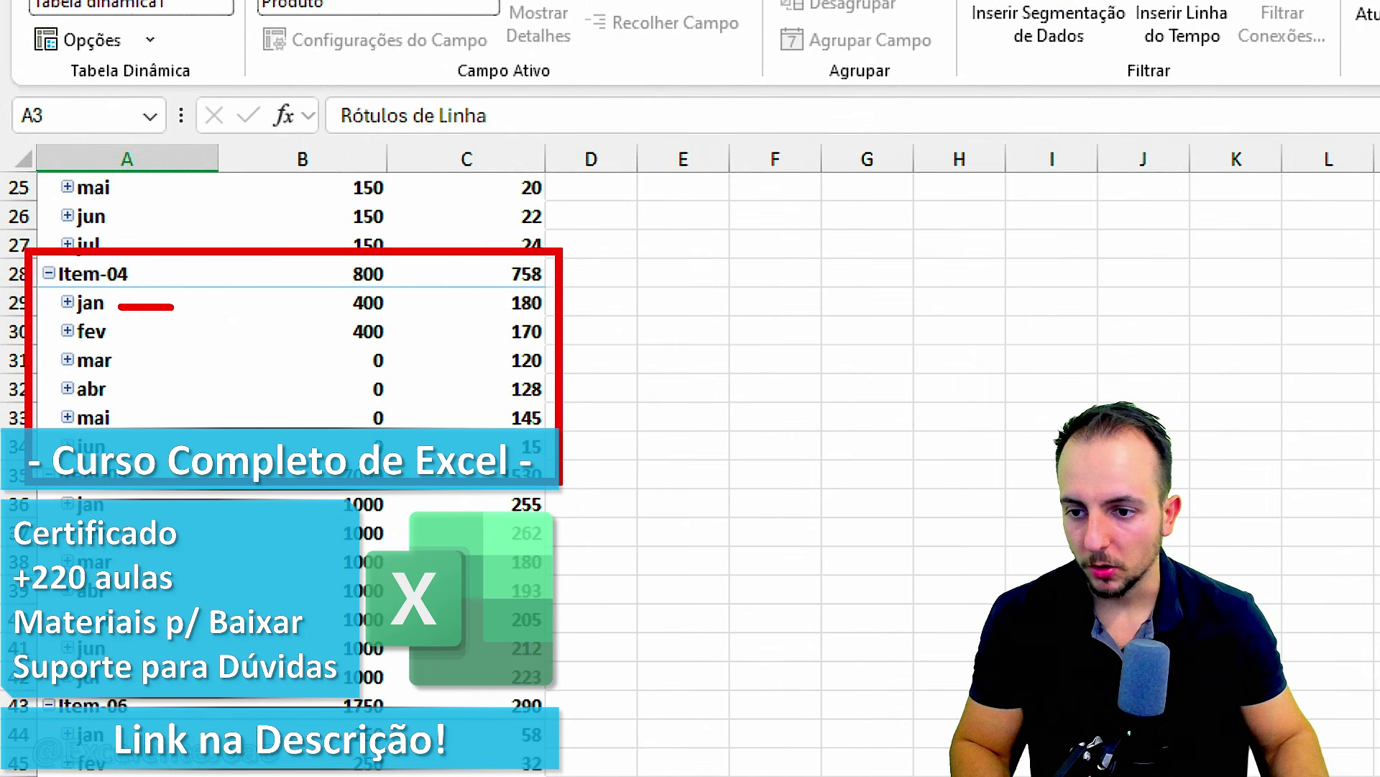
drag(173, 307, 347, 306)
drag(119, 331, 504, 326)
drag(432, 356, 494, 355)
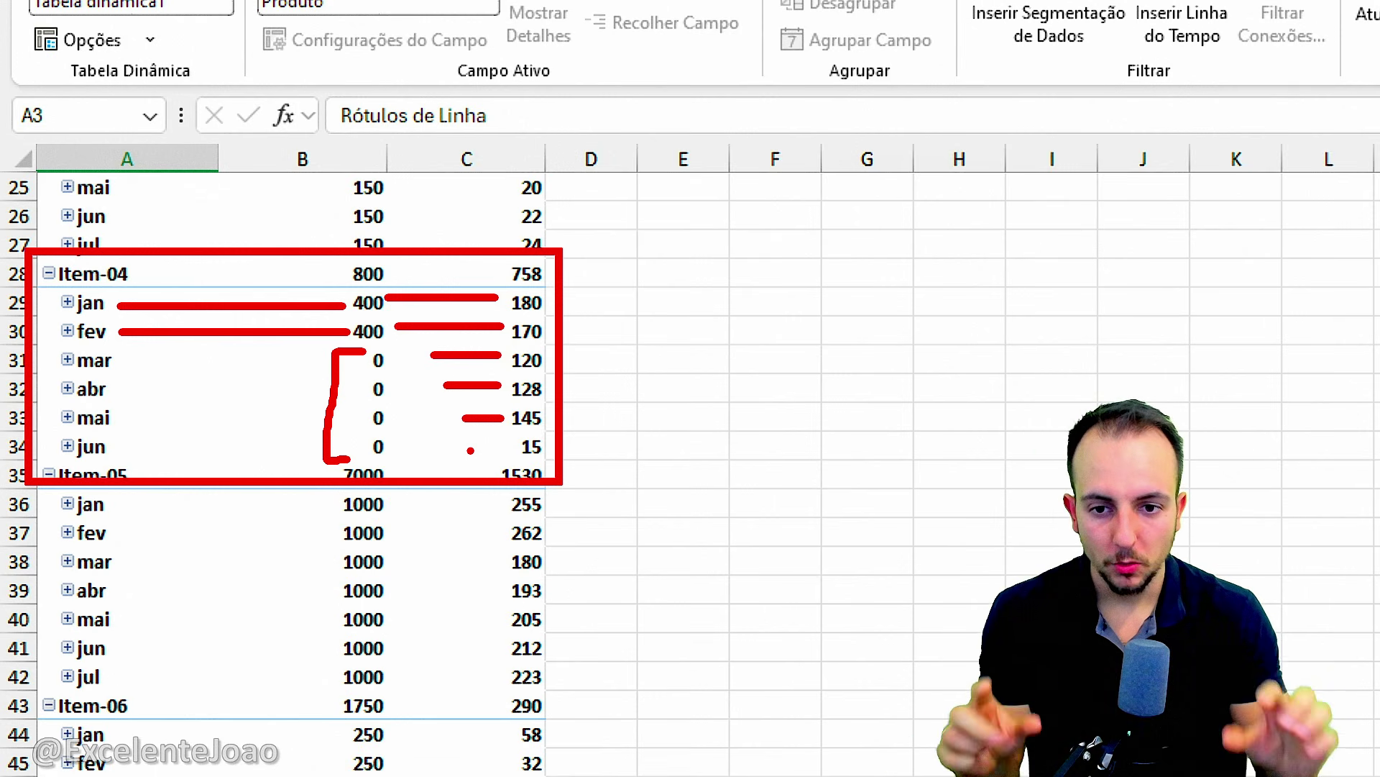
key(Escape)
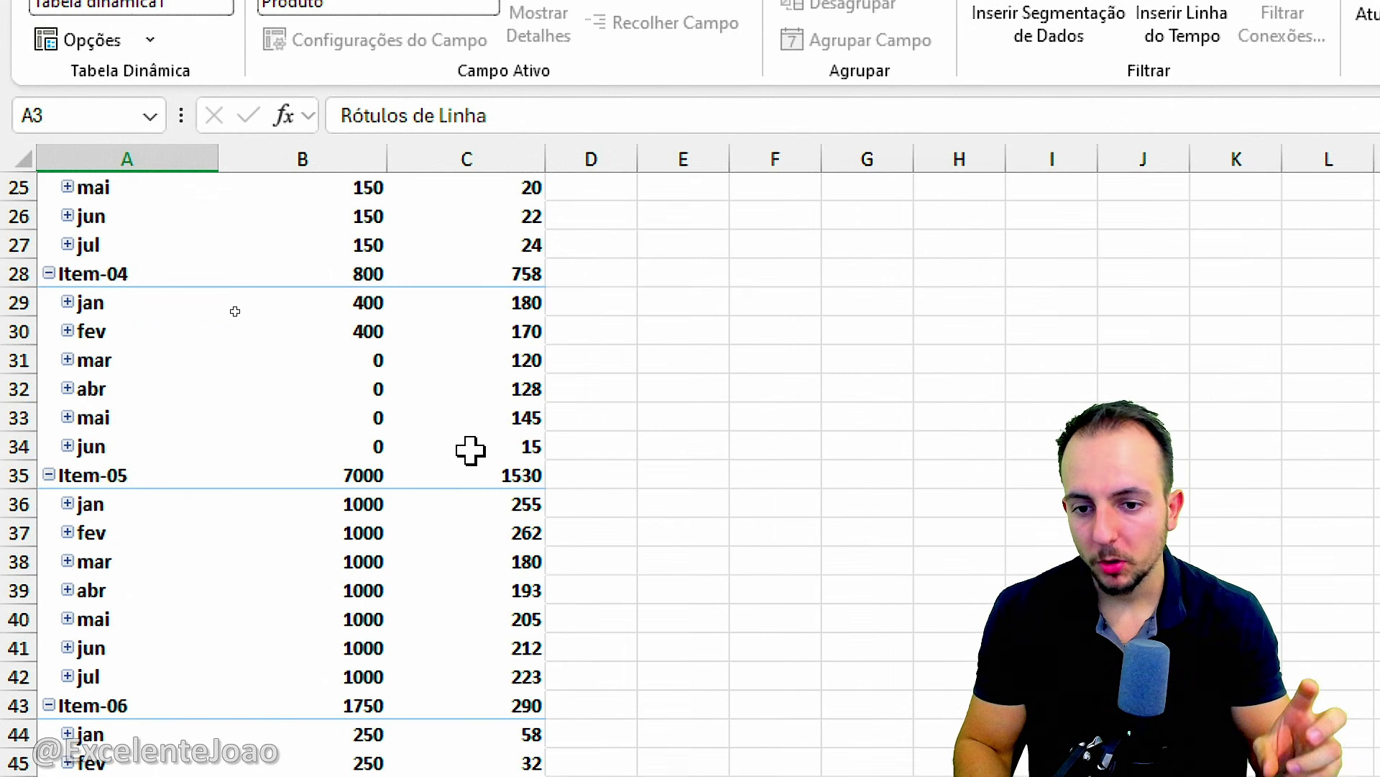
mouse_move(470, 450)
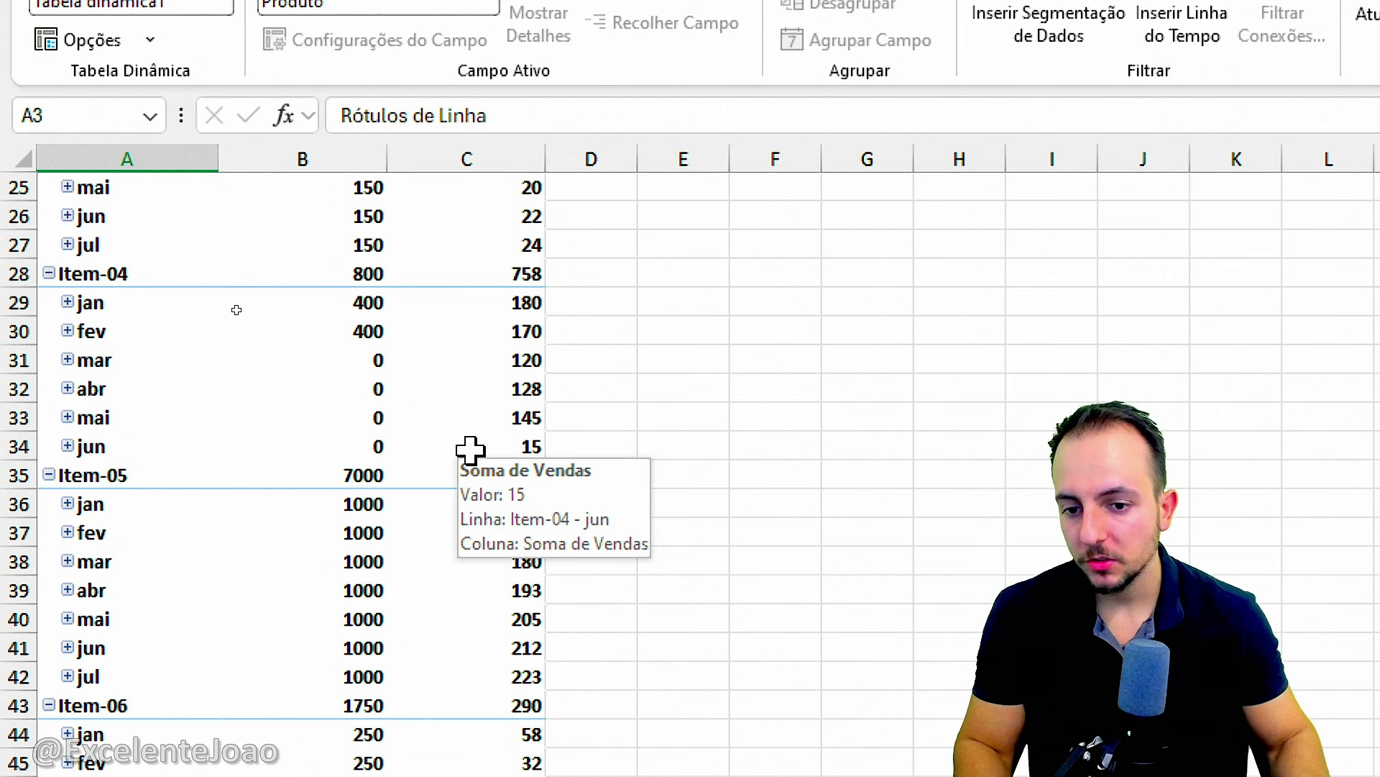
scroll(470, 450, up, 8)
drag(598, 243, 599, 311)
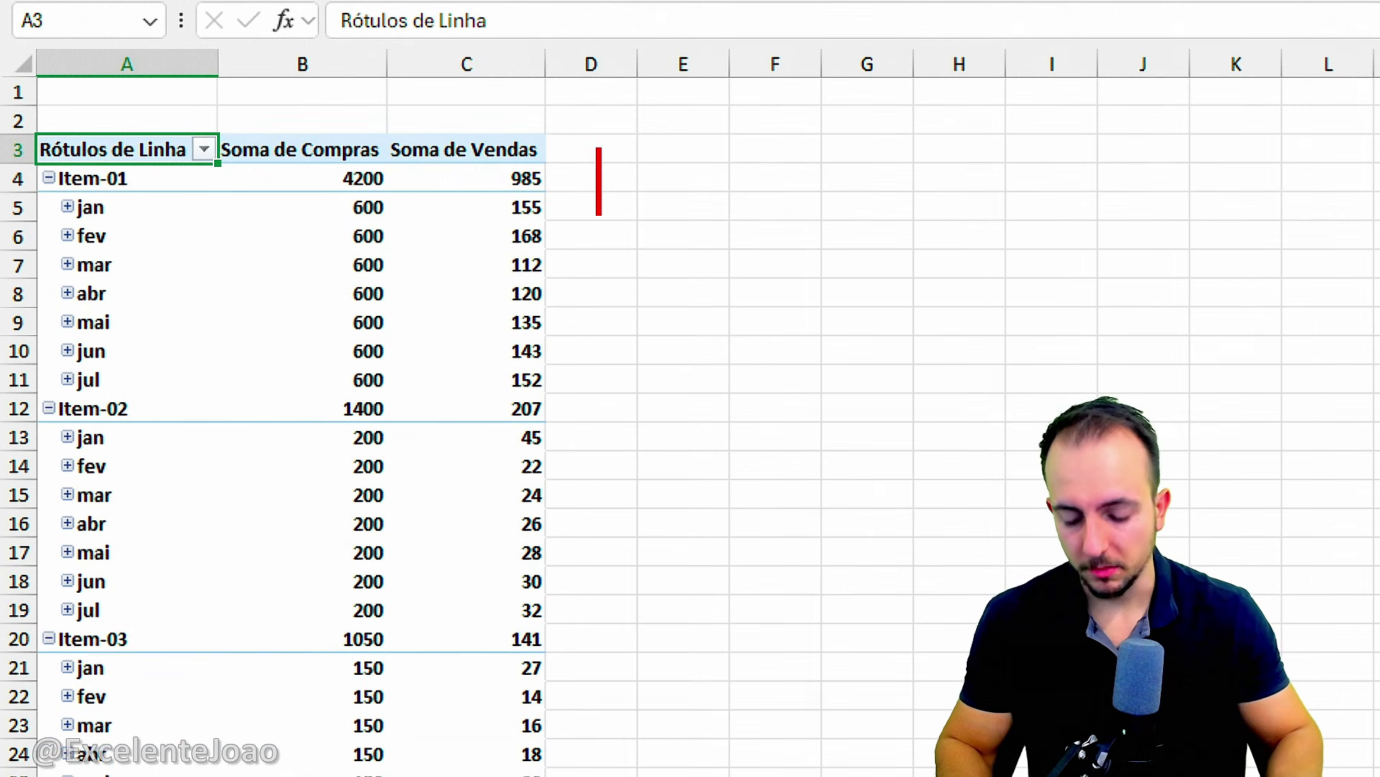
text(SALDO )
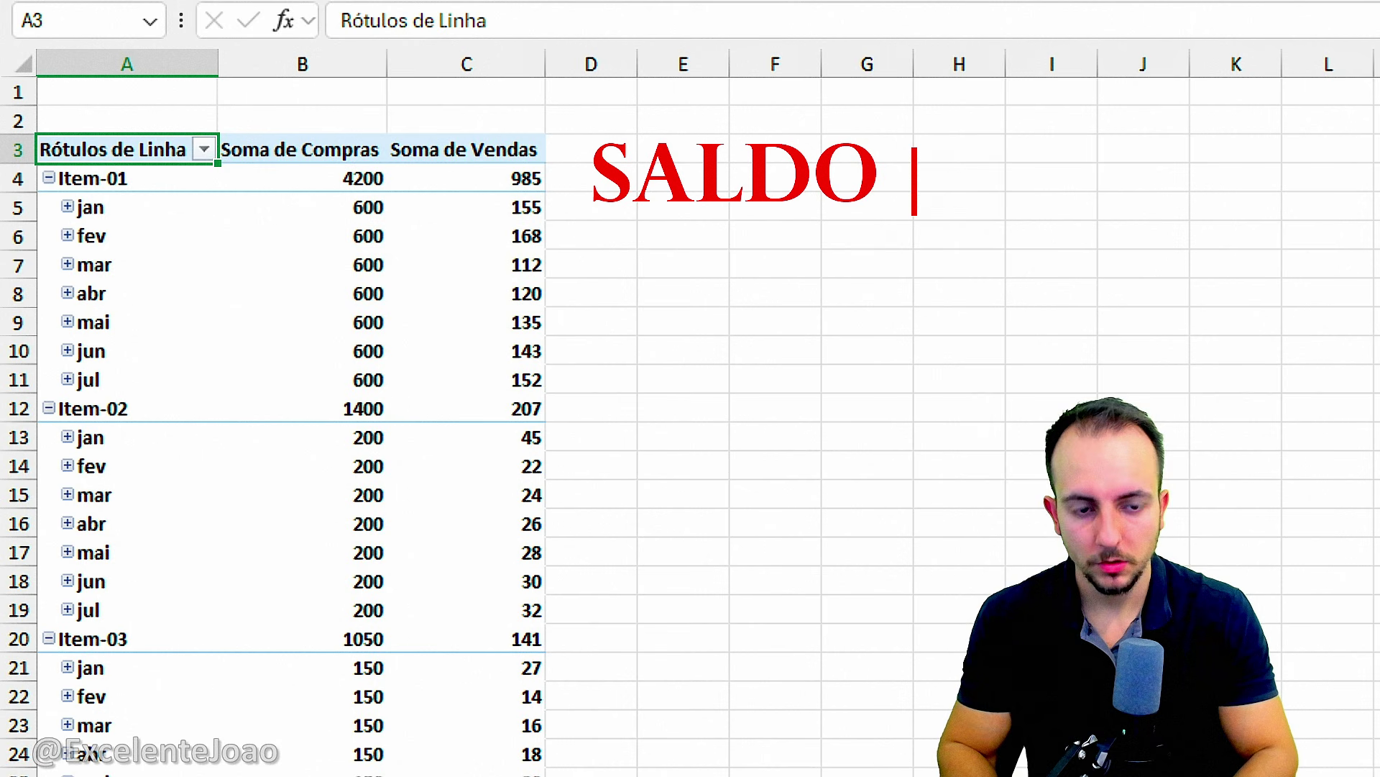
text(ESTOQUE)
key(Return)
text(/)
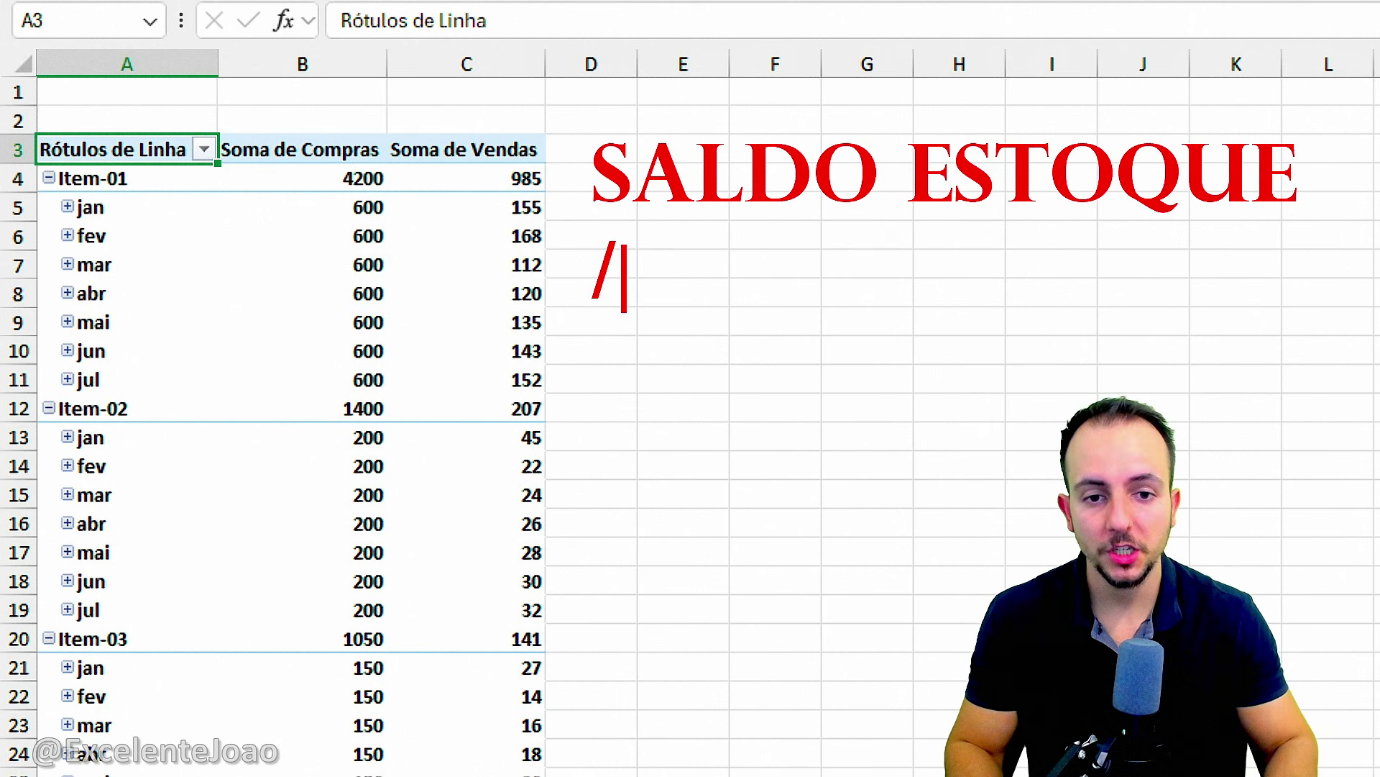
text(/////)
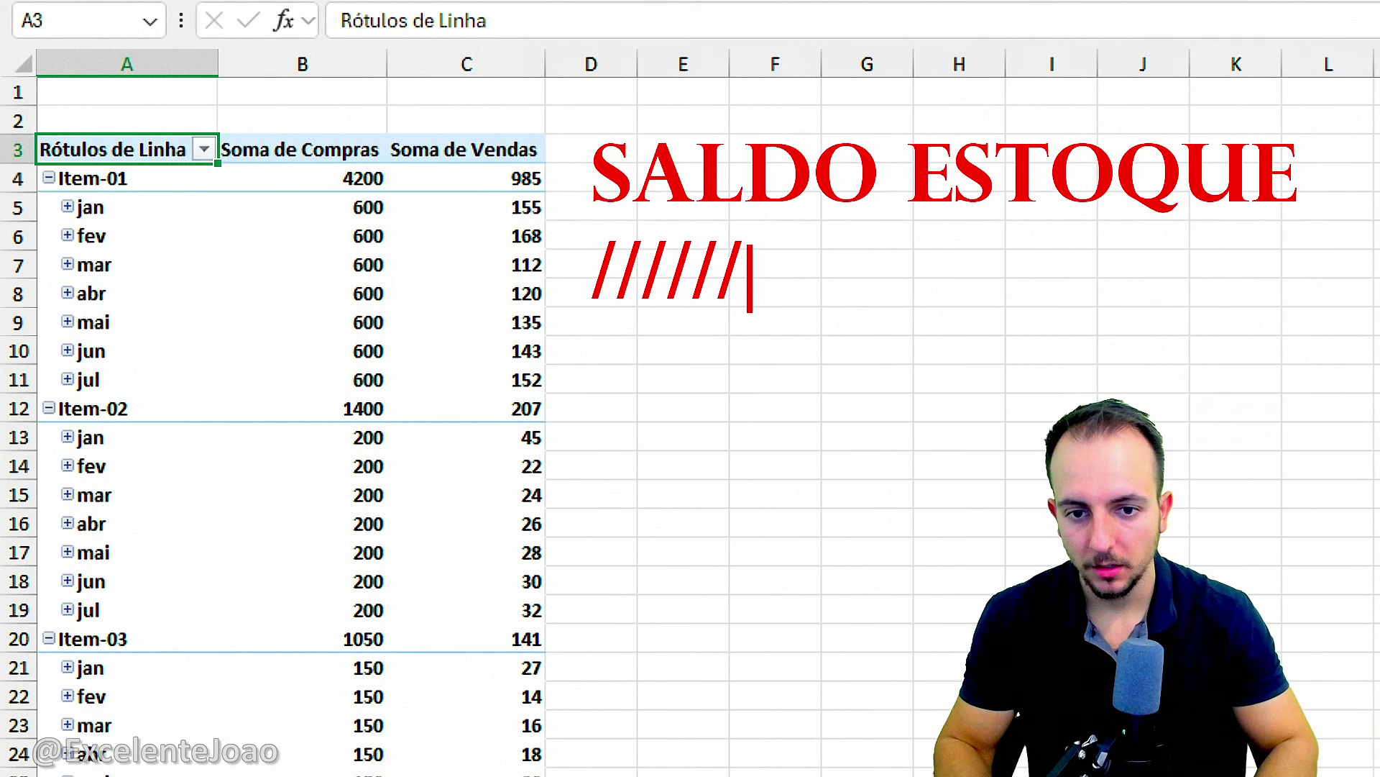
key(Return)
text(VENDAS)
key(Return)
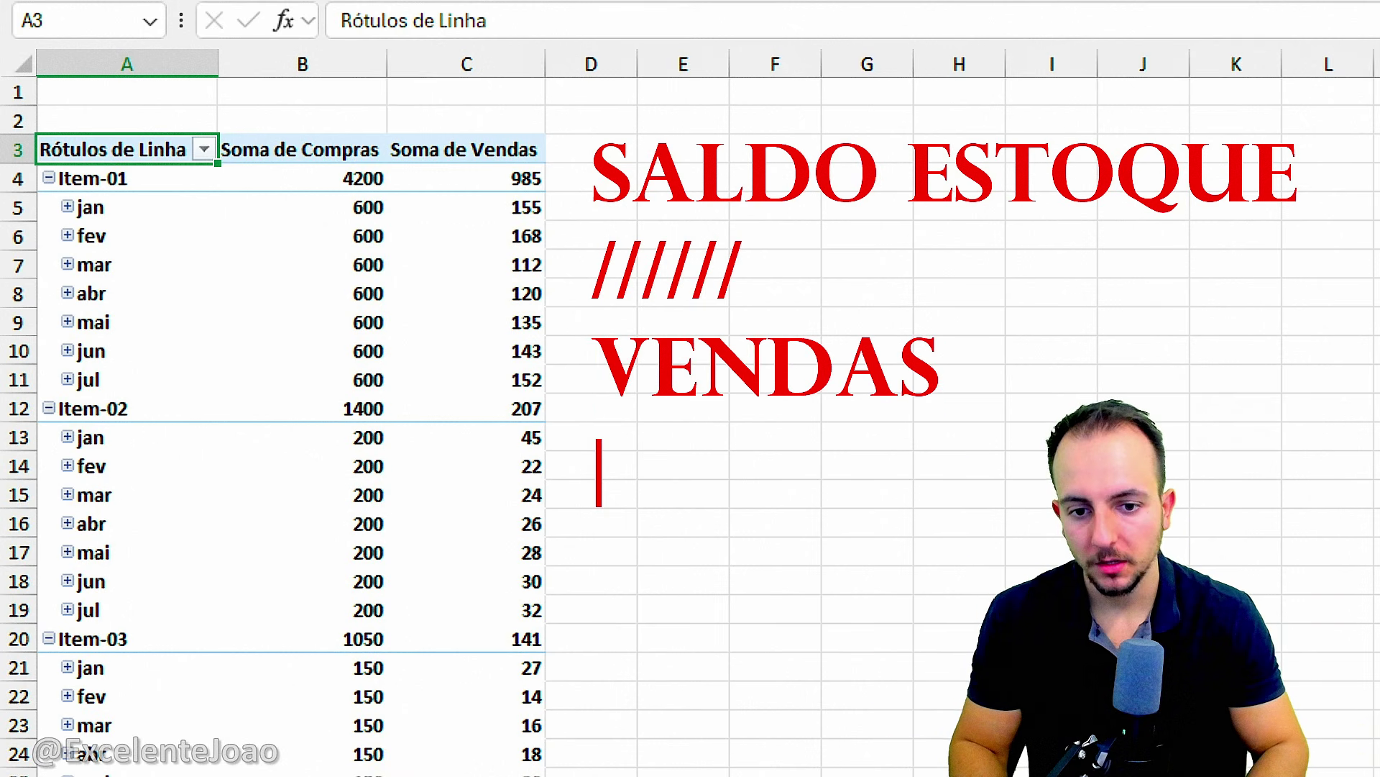
text(-------)
key(Return)
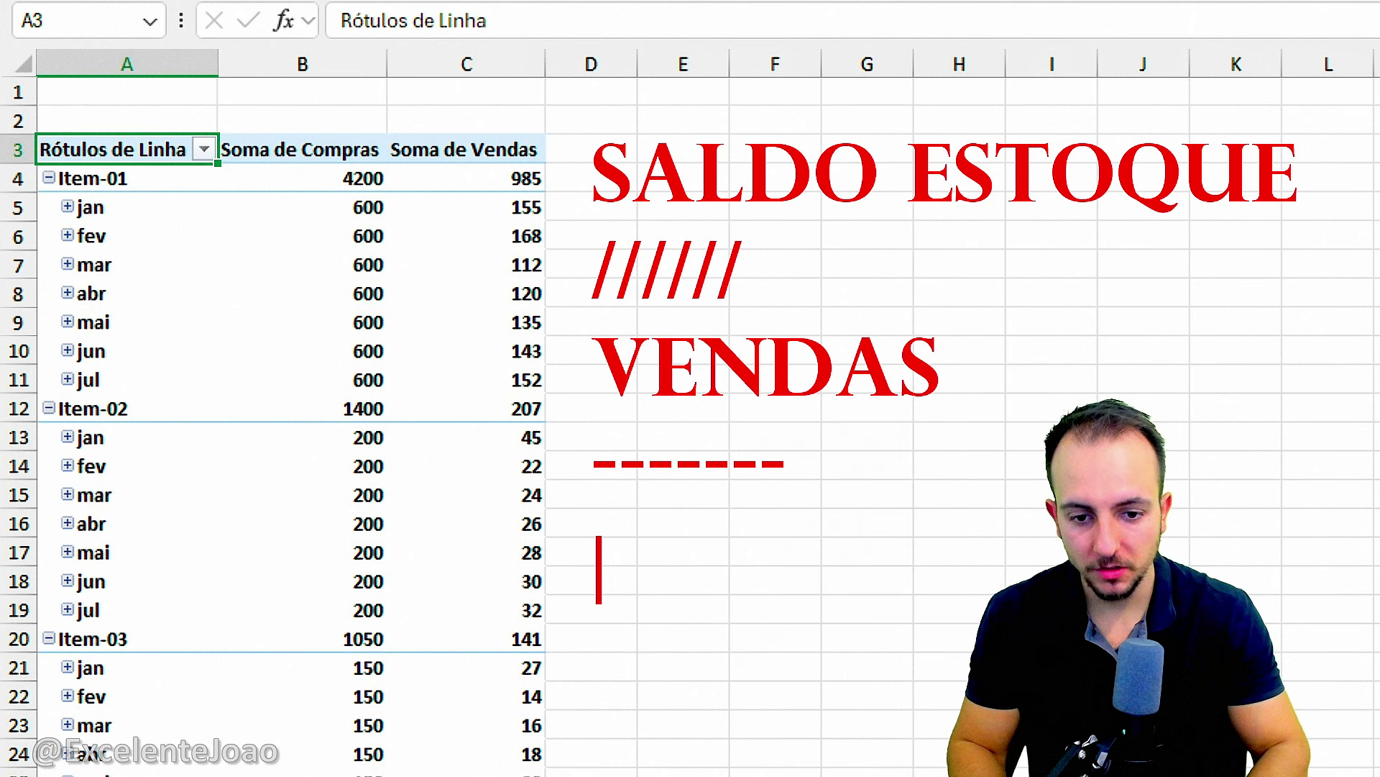
text(MES,)
key(Return)
text(SEMANAS )
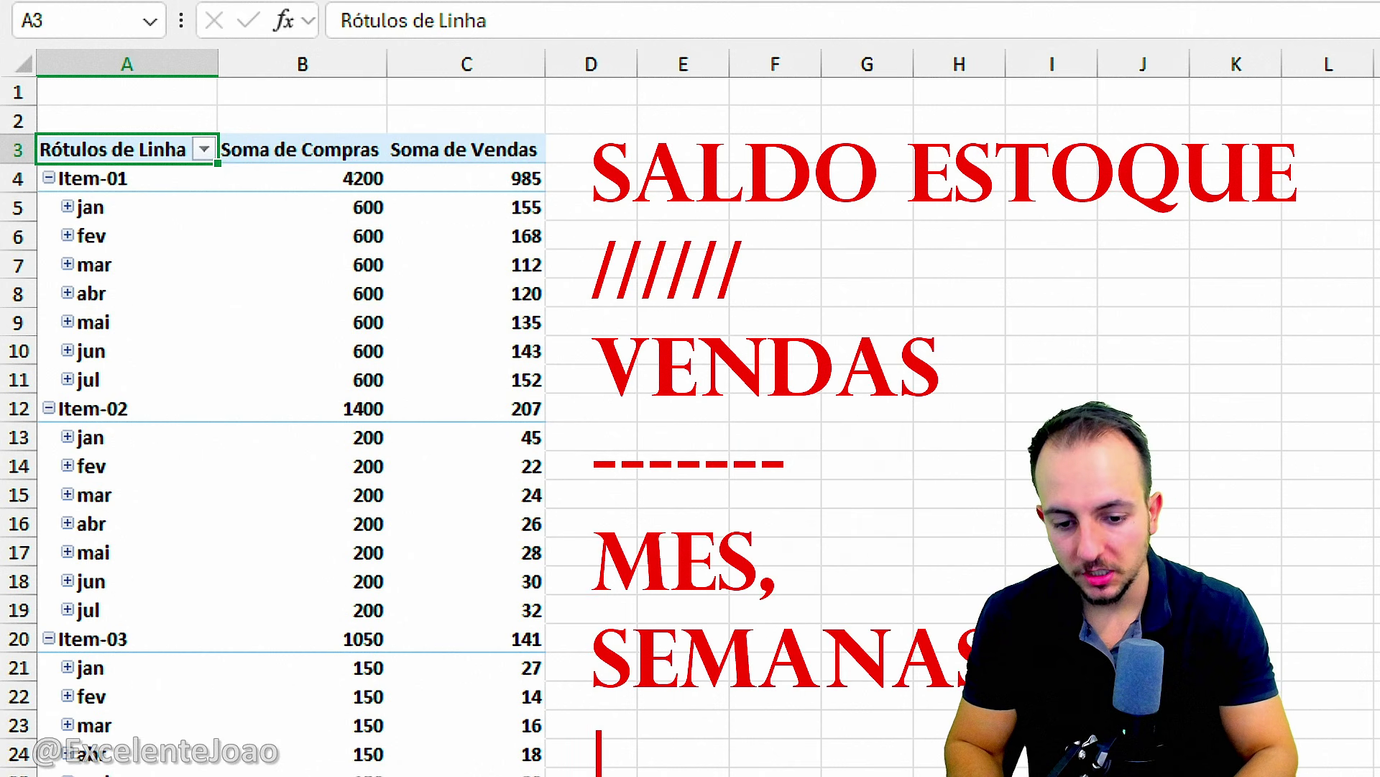
text(DIAS)
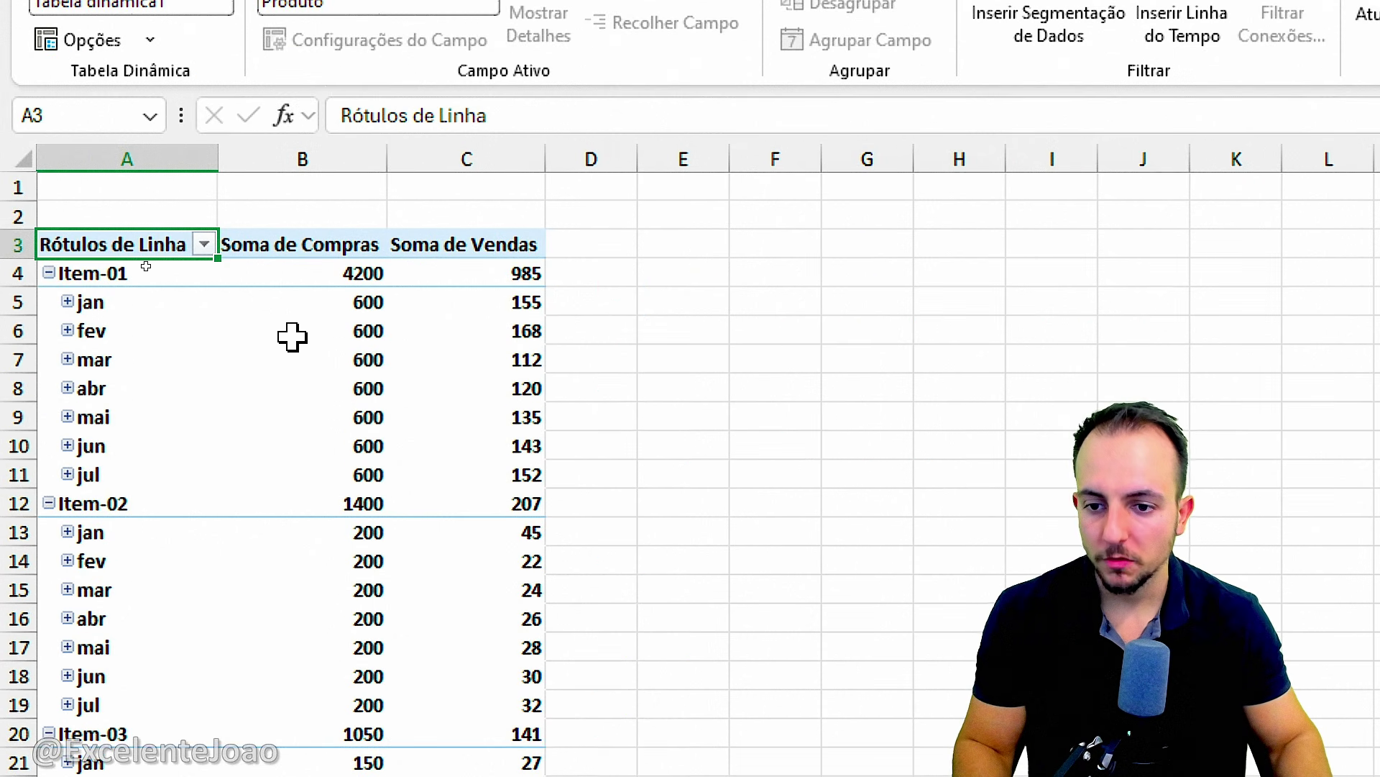
- Apply a blue style from the Média group to the pivot table
click(292, 265)
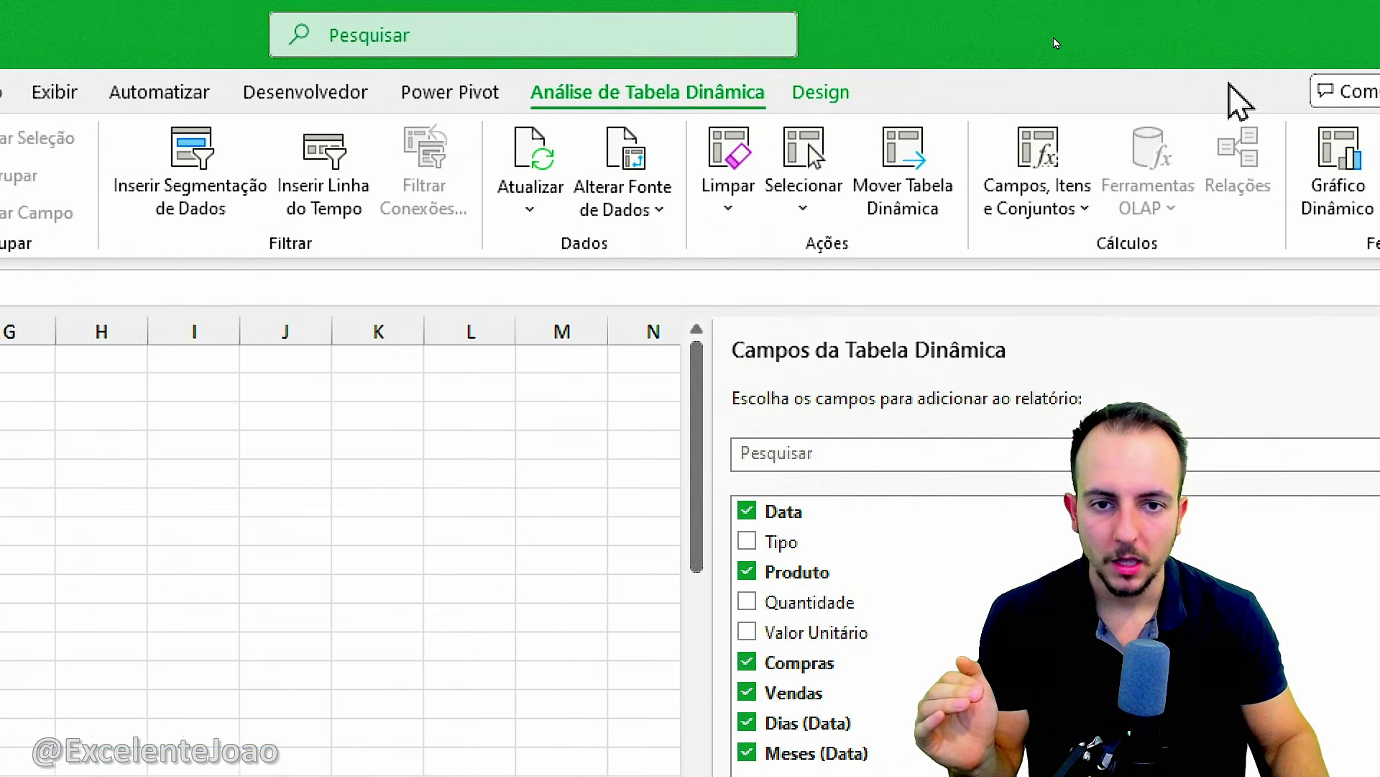
click(820, 92)
click(659, 172)
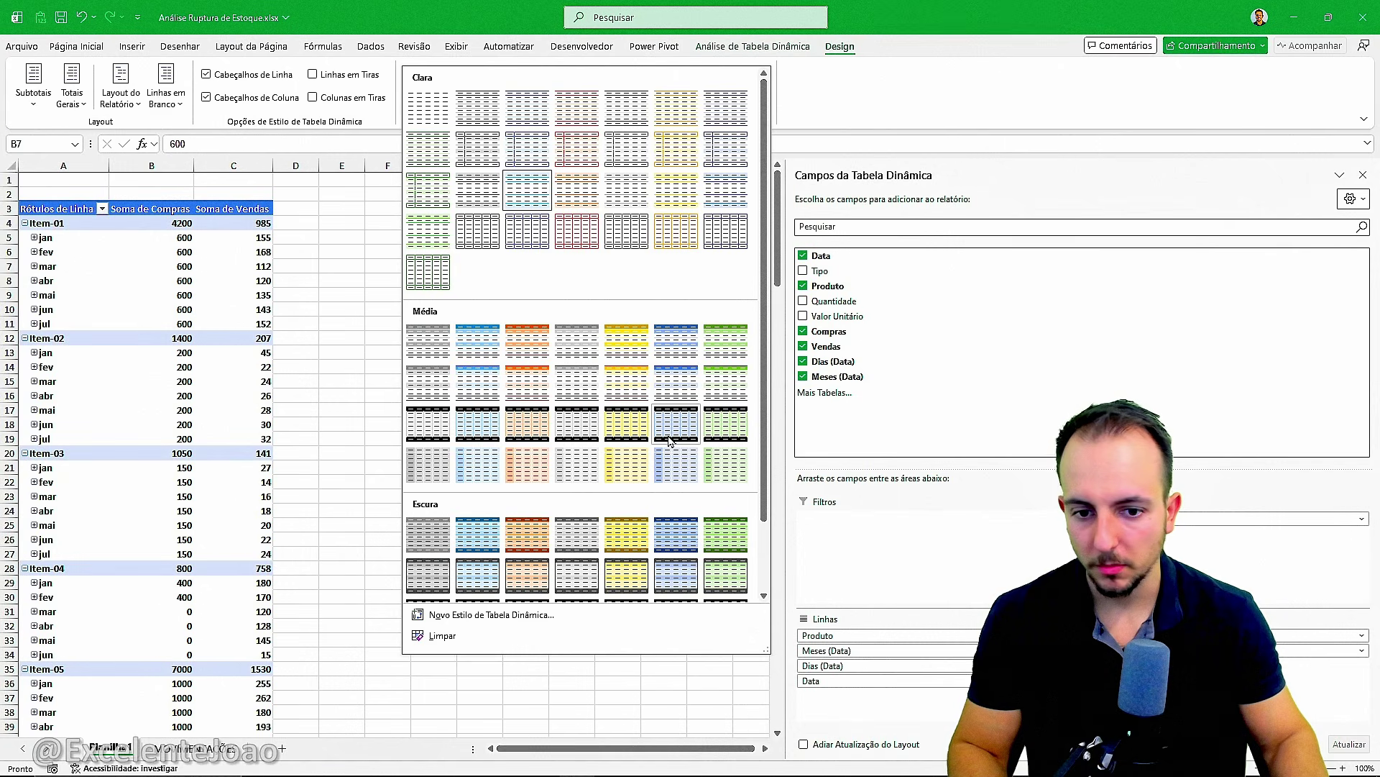
click(681, 393)
click(572, 367)
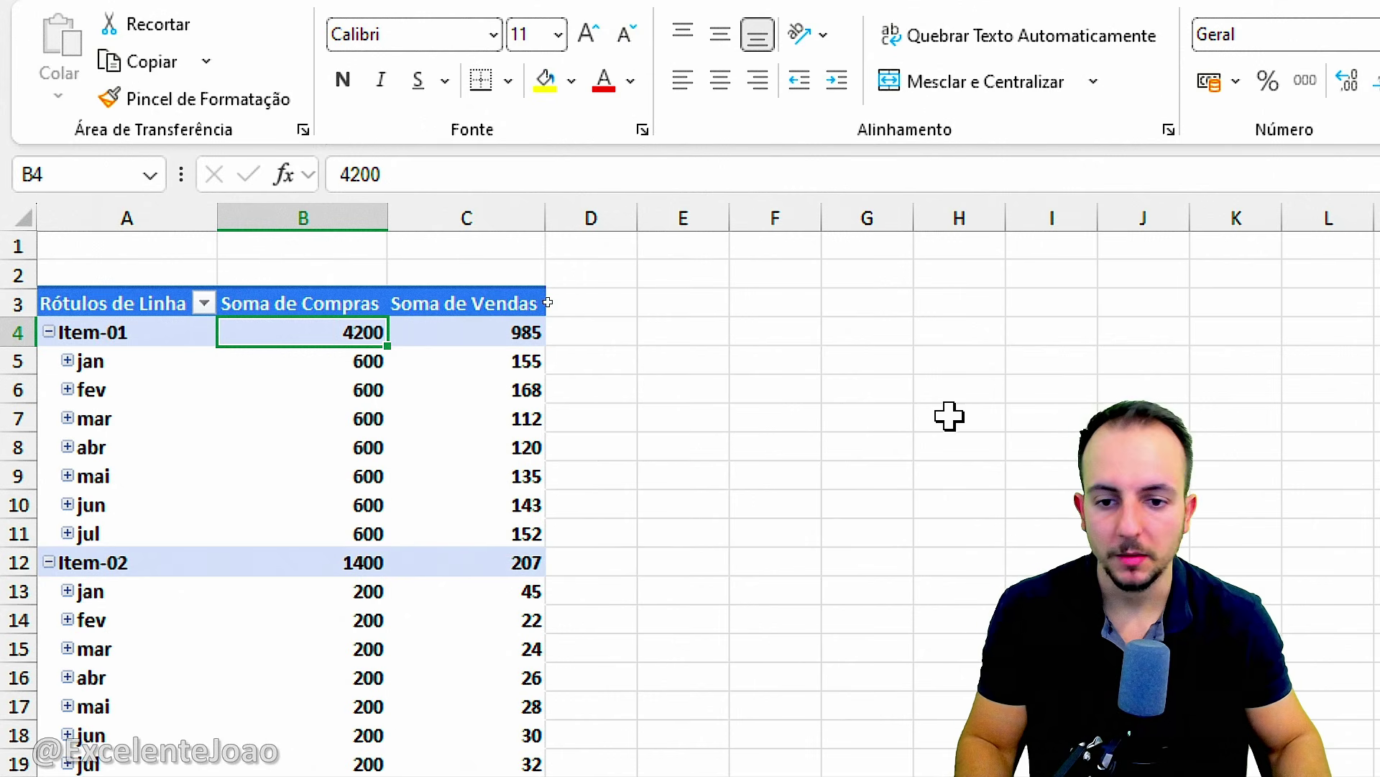
key(ctrl+2)
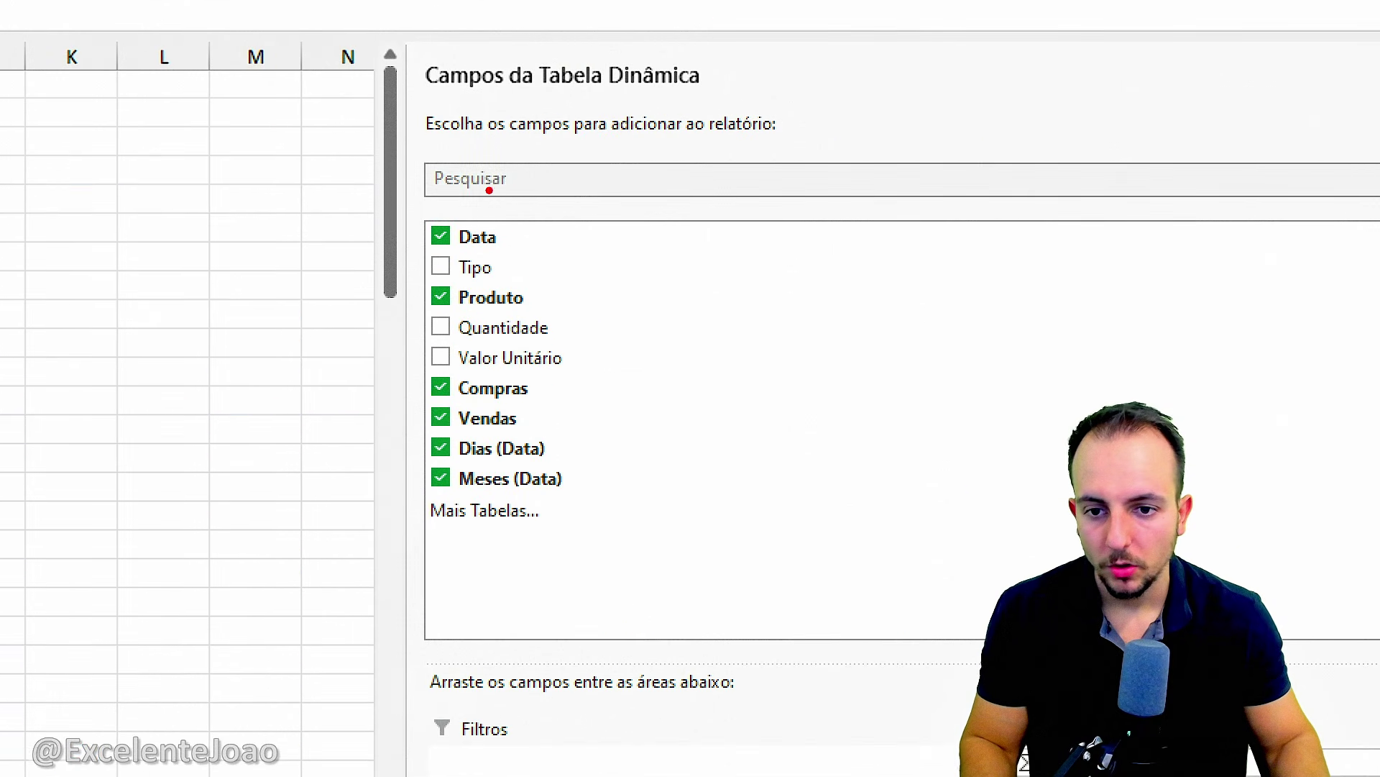
mouse_move(476, 185)
mouse_down()
mouse_move(594, 493)
mouse_move(468, 202)
mouse_up()
drag(669, 293, 744, 257)
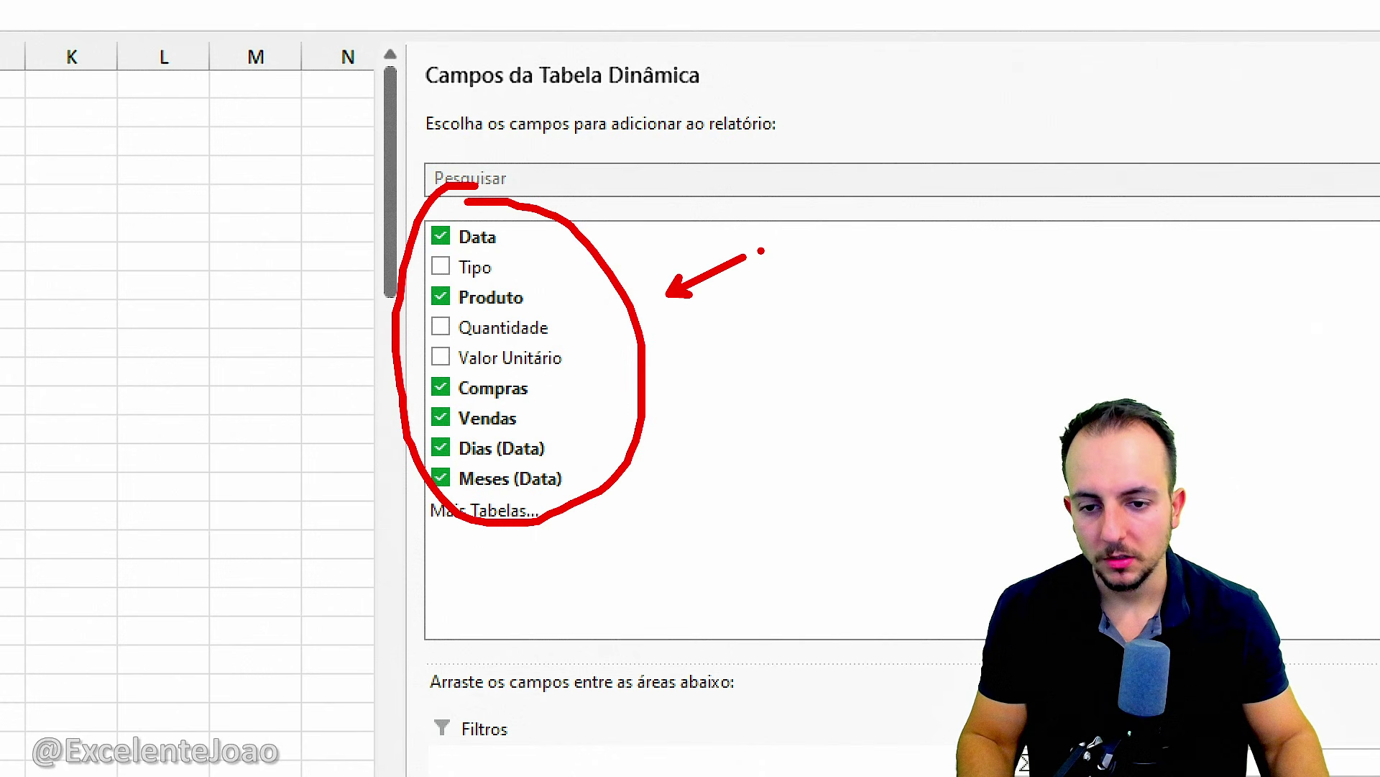
key(Escape)
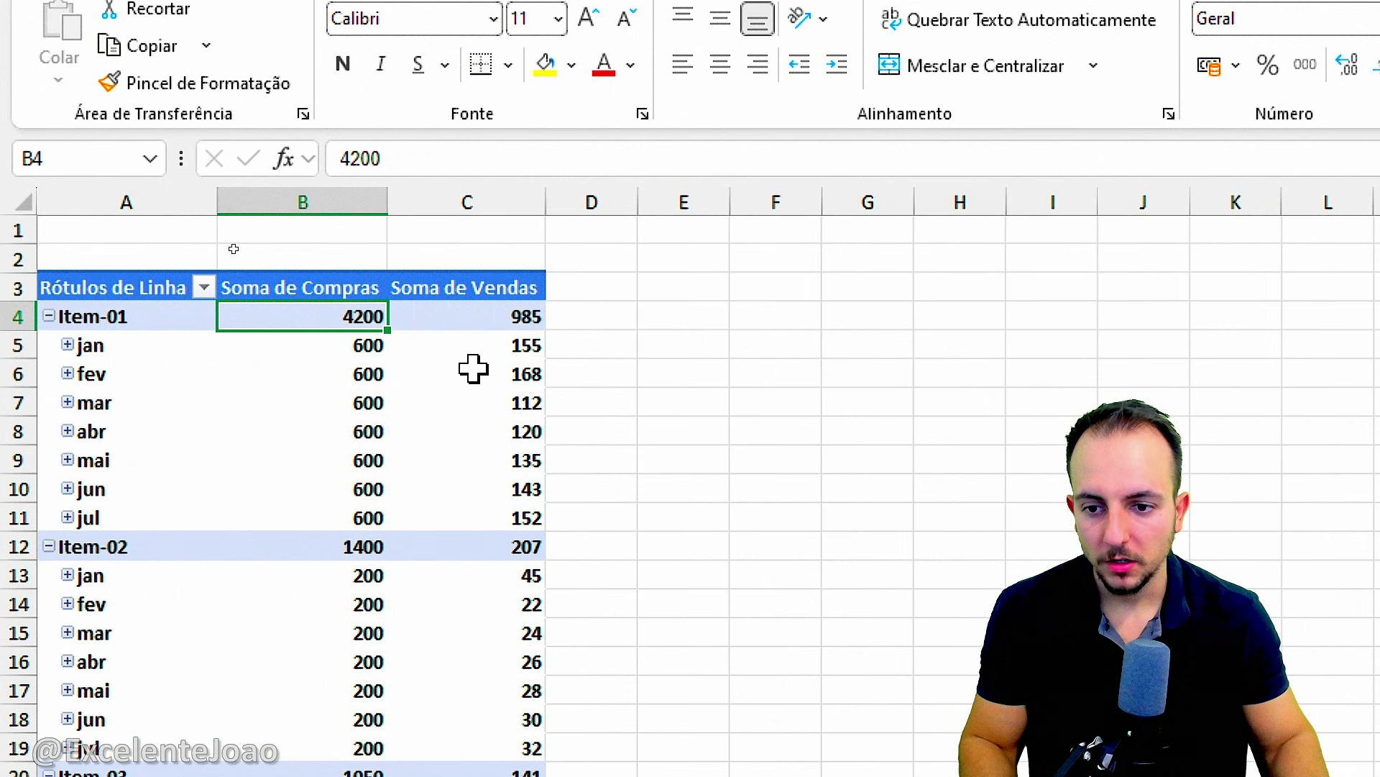
- Start a new calculated field in the pivot table and name it Saldo atual
click(460, 345)
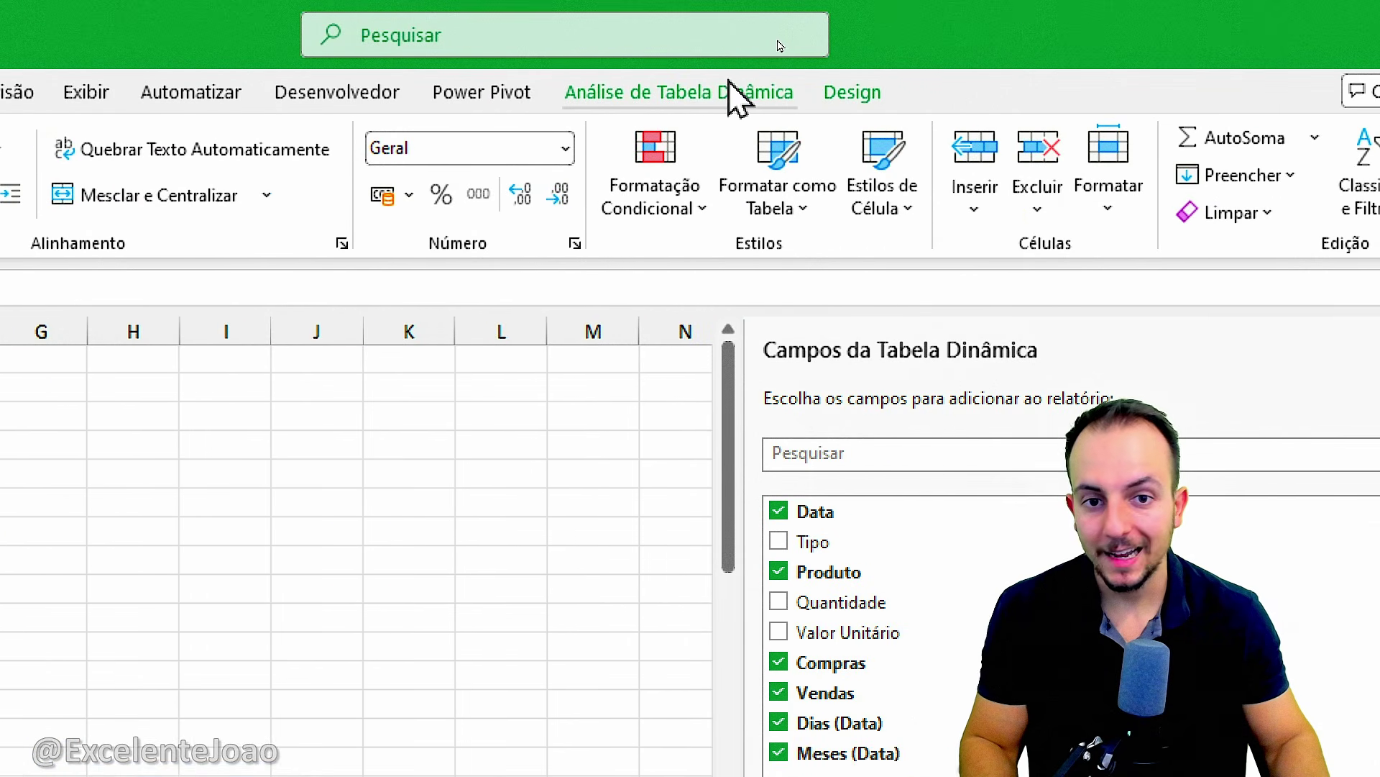
click(926, 72)
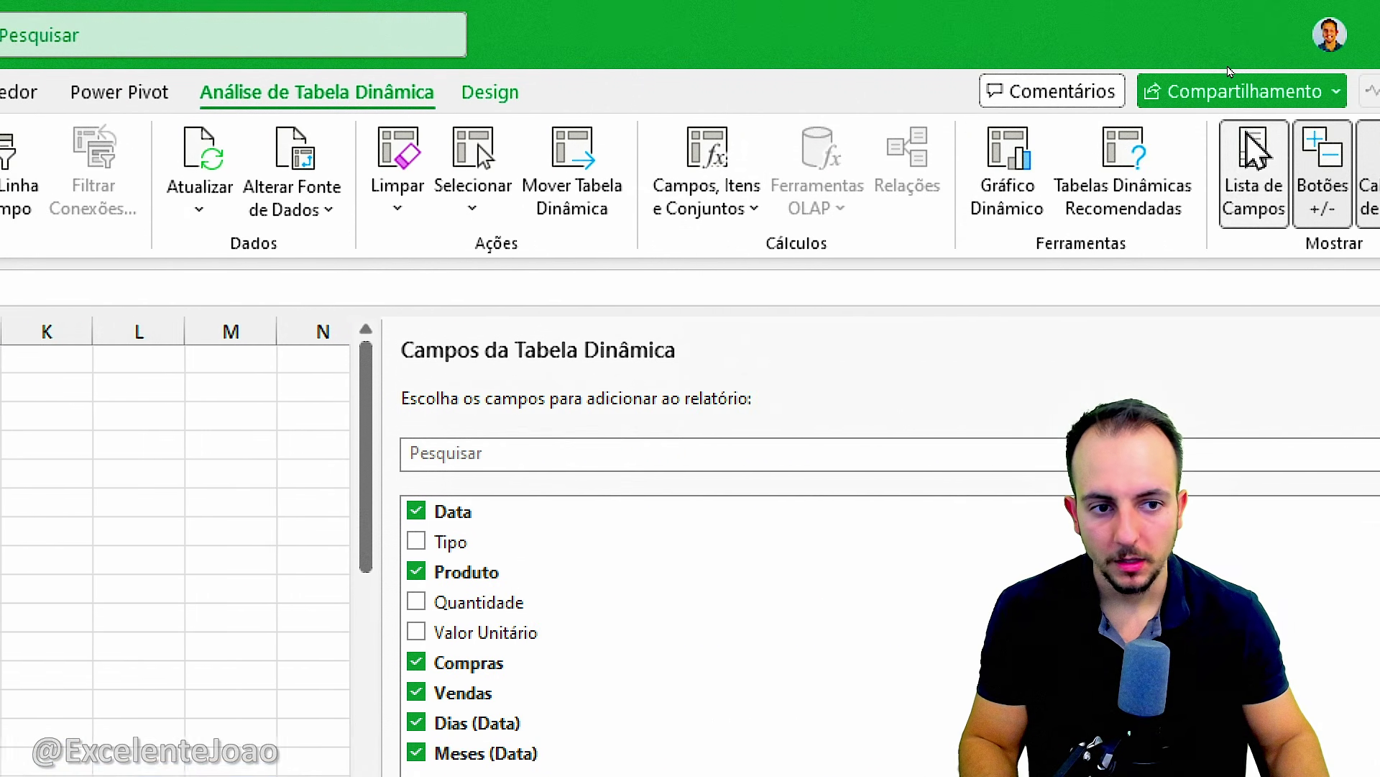
click(678, 216)
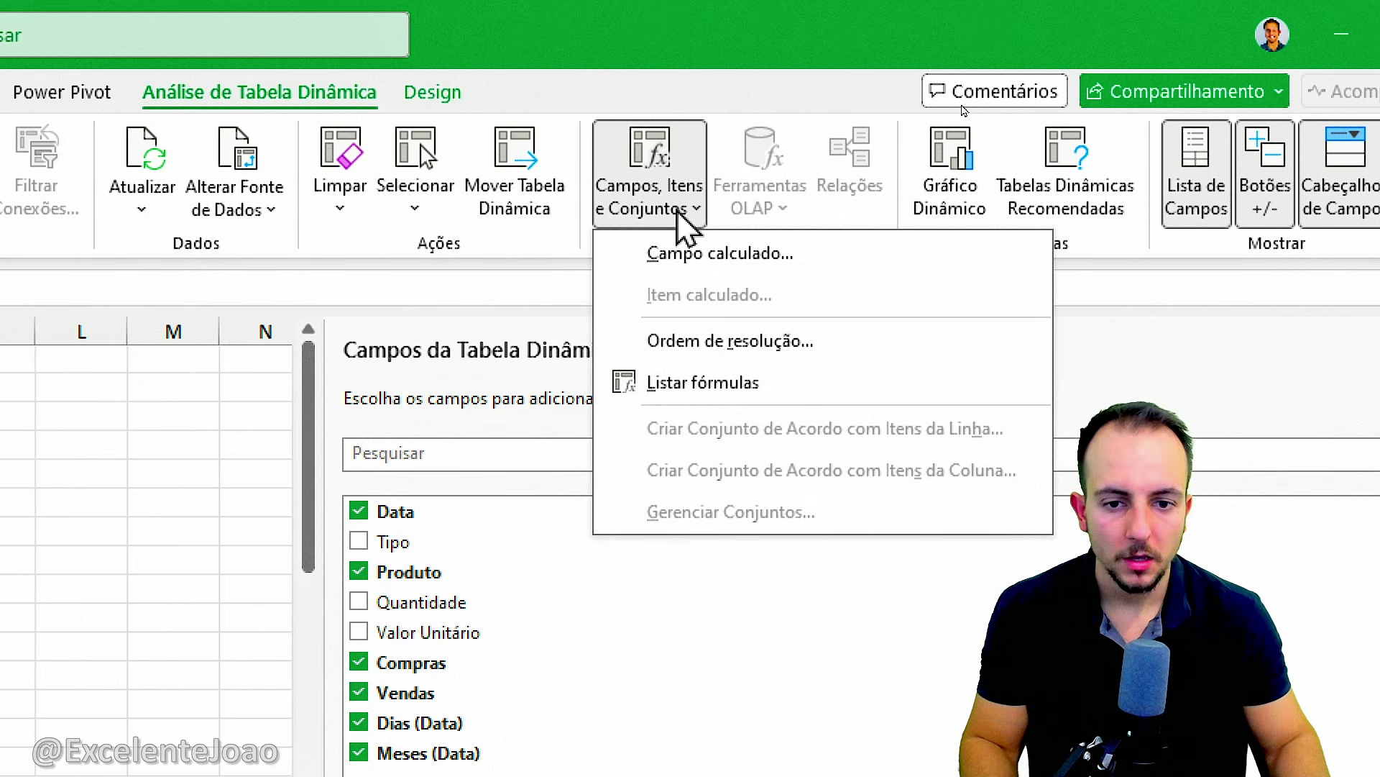
click(692, 255)
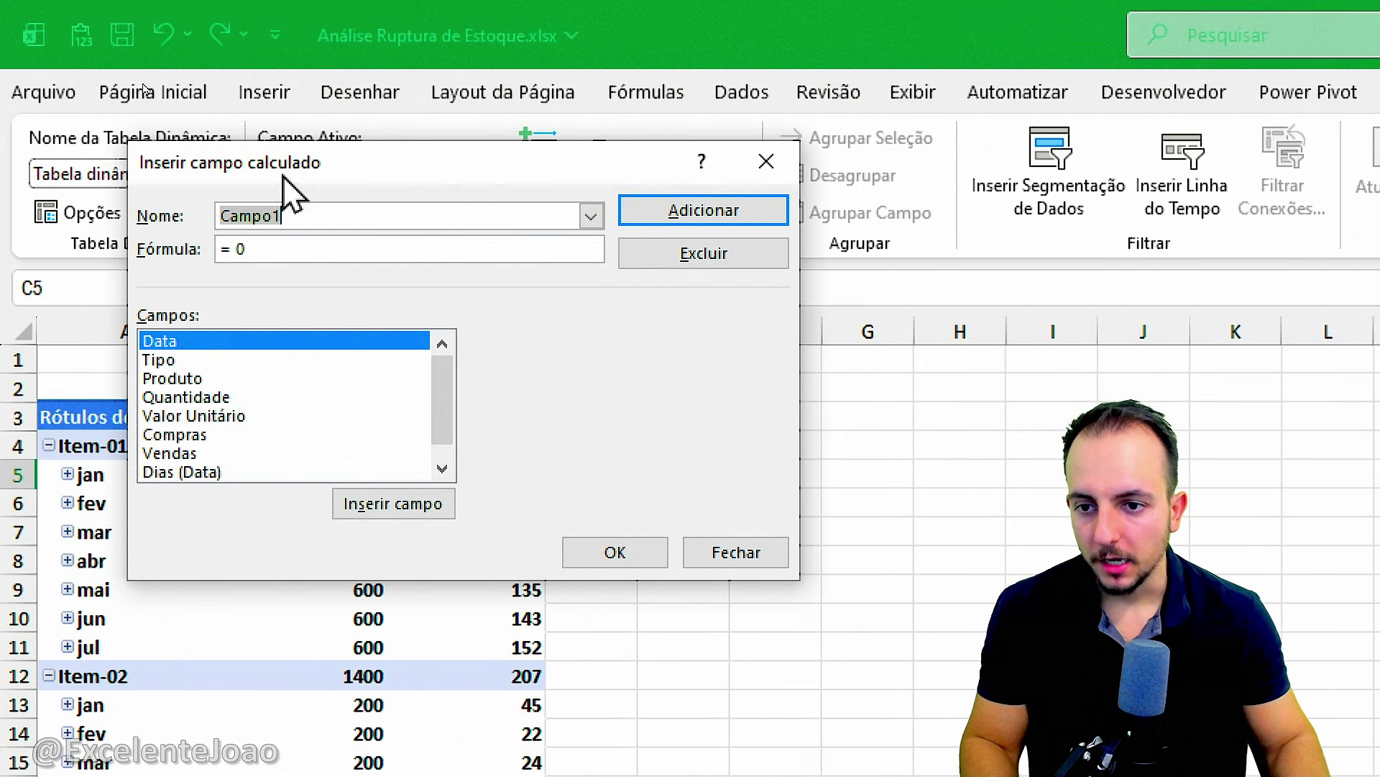
drag(298, 176, 807, 300)
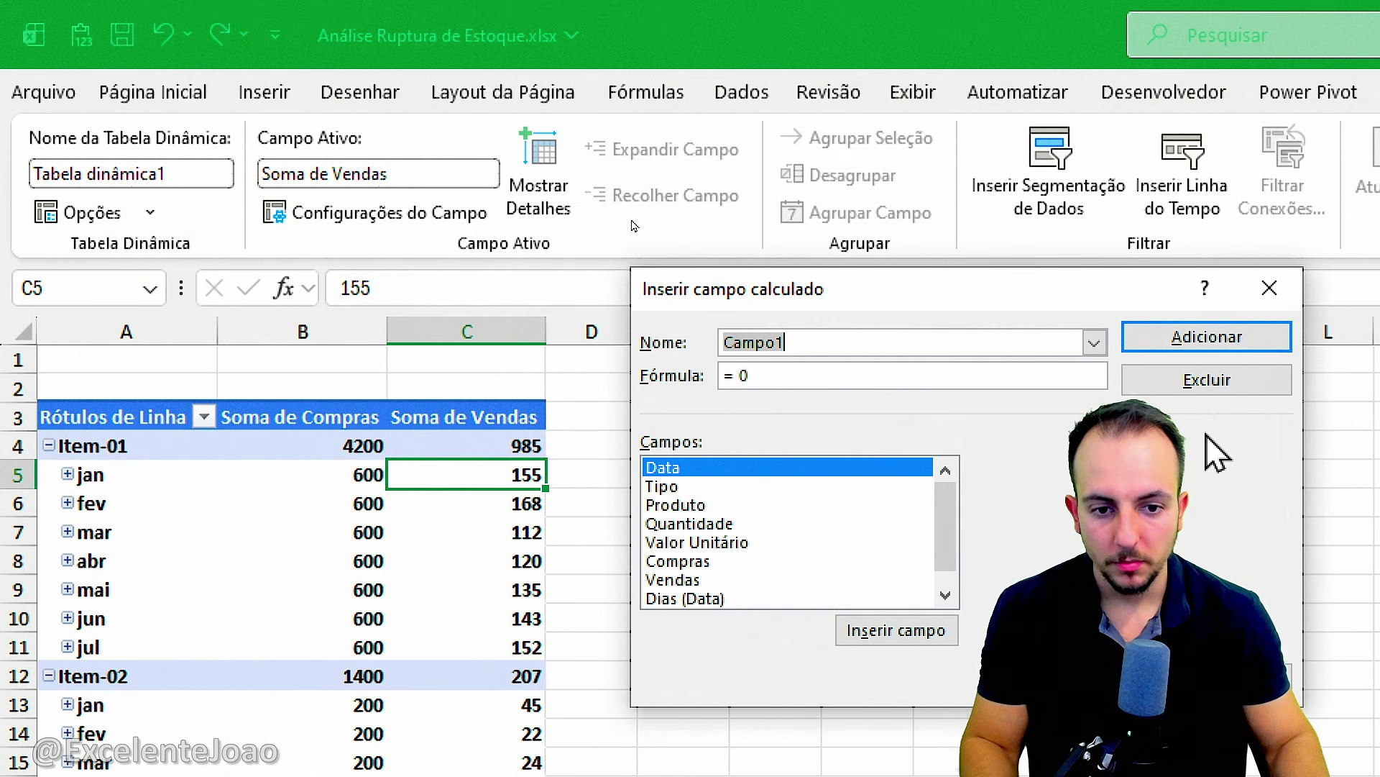
text(s)
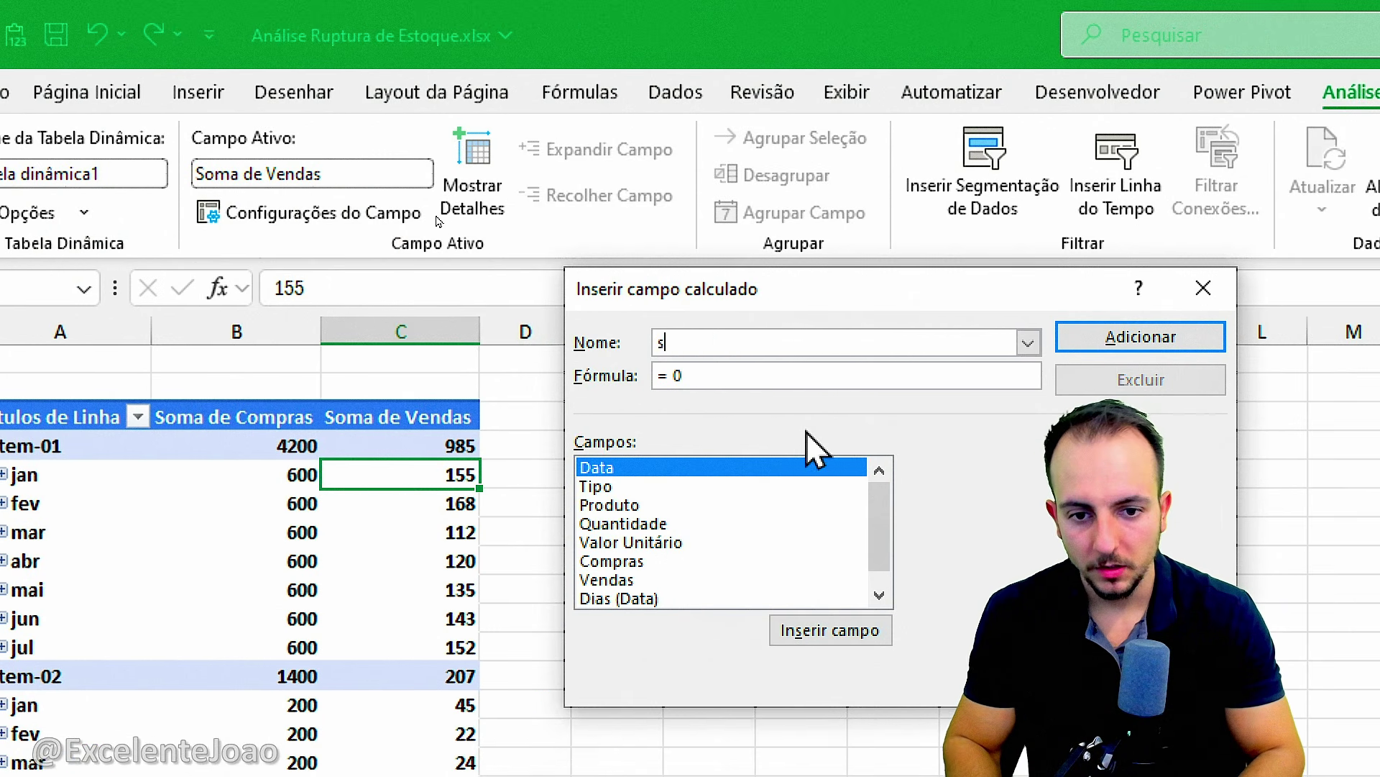
text(ALDO)
key(ctrl+a)
text(S)
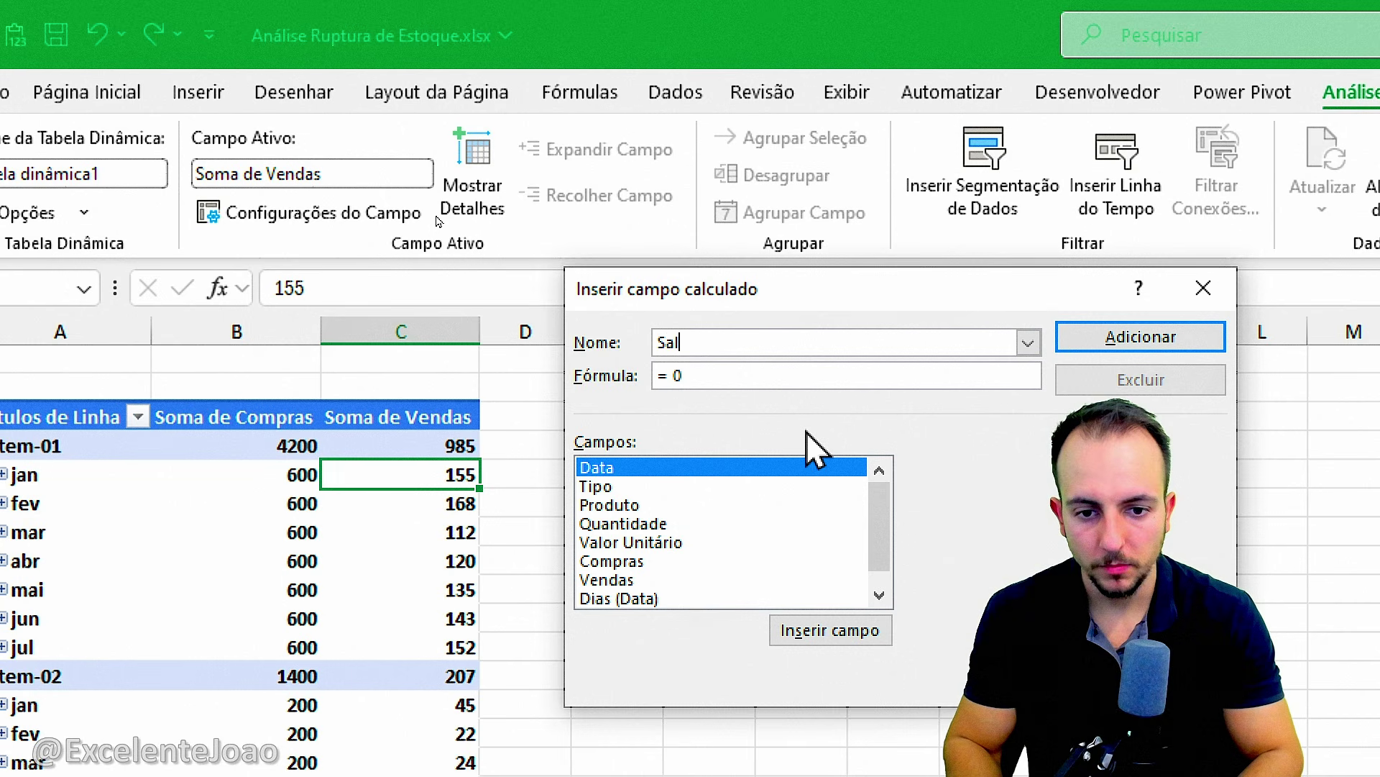
key(ctrl+2)
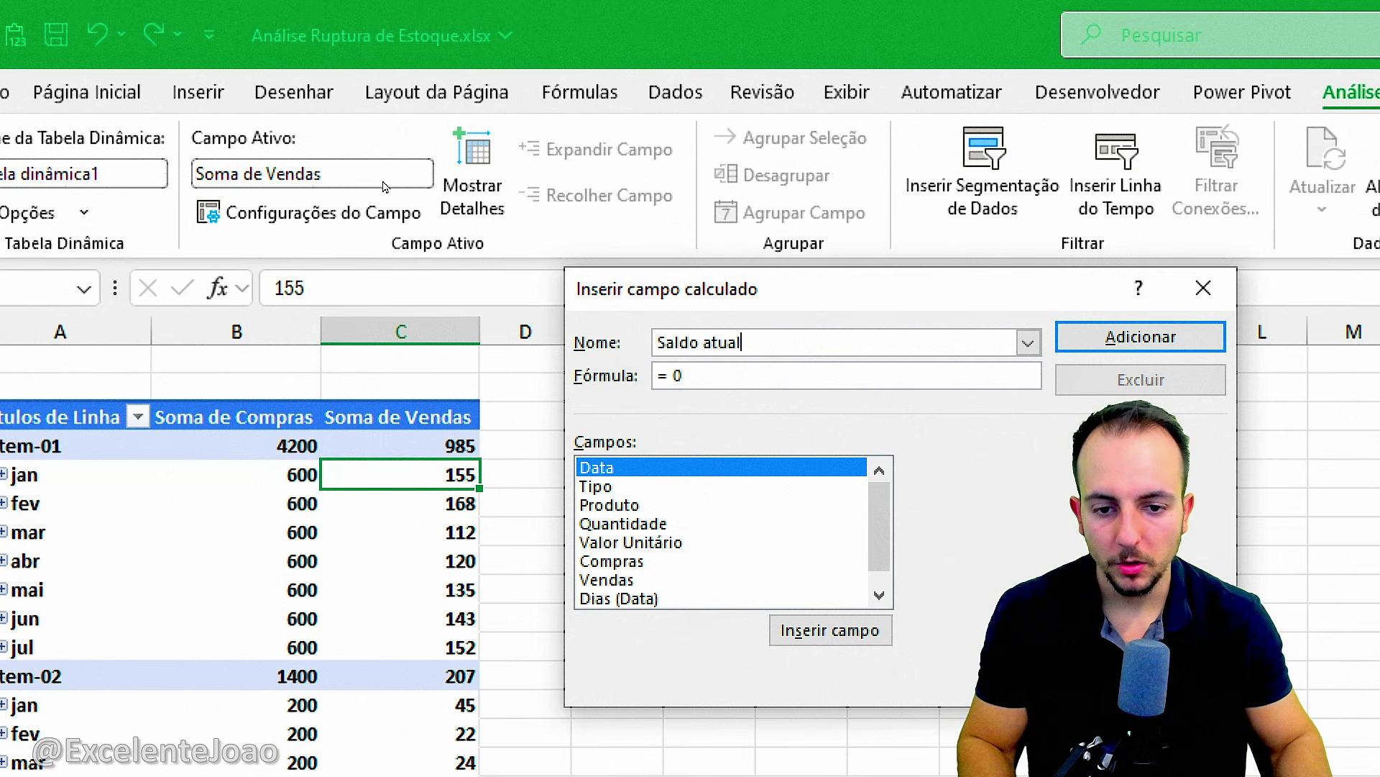
- Set the Saldo atual formula to =Compras-Vendas and add the calculated field to the pivot table
mouse_move(687, 358)
mouse_down()
mouse_move(713, 371)
mouse_move(659, 374)
mouse_up()
key(Escape)
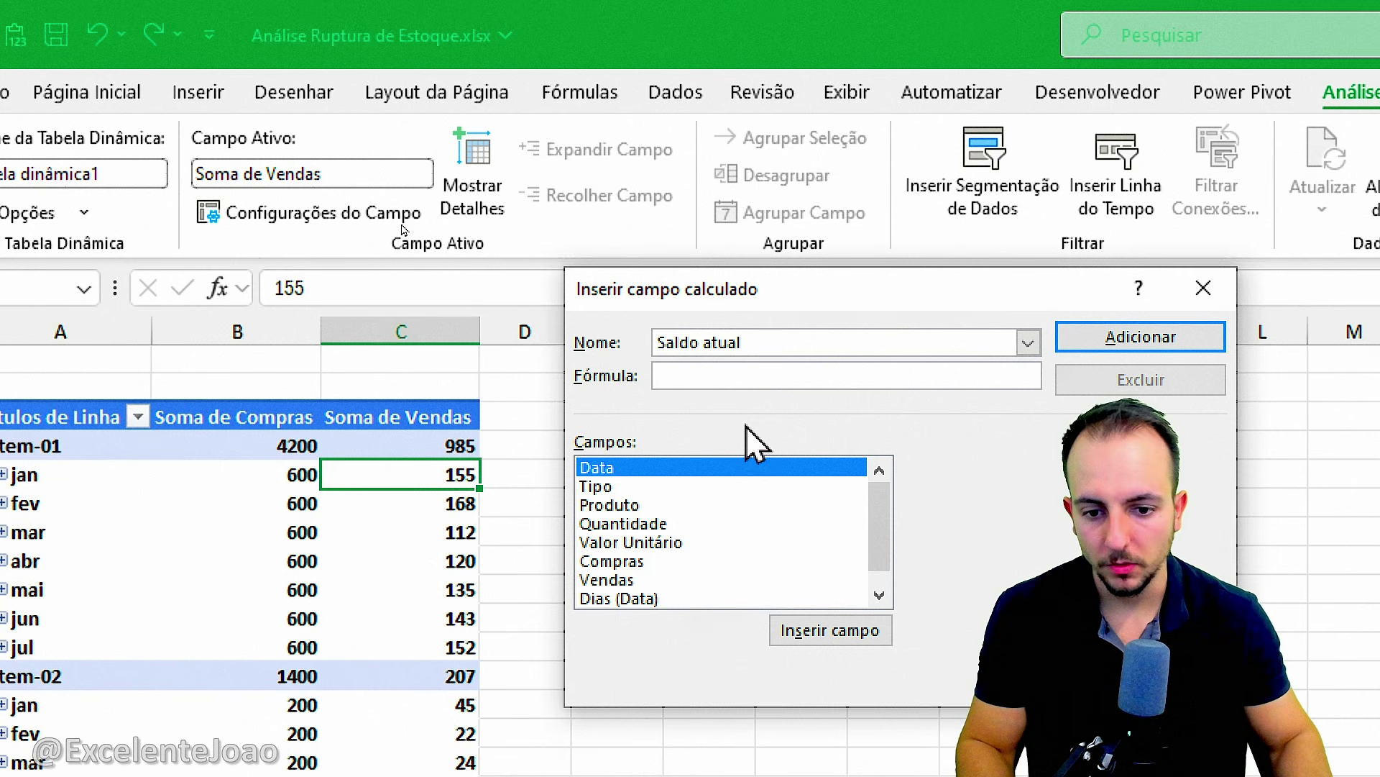
drag(873, 524, 883, 568)
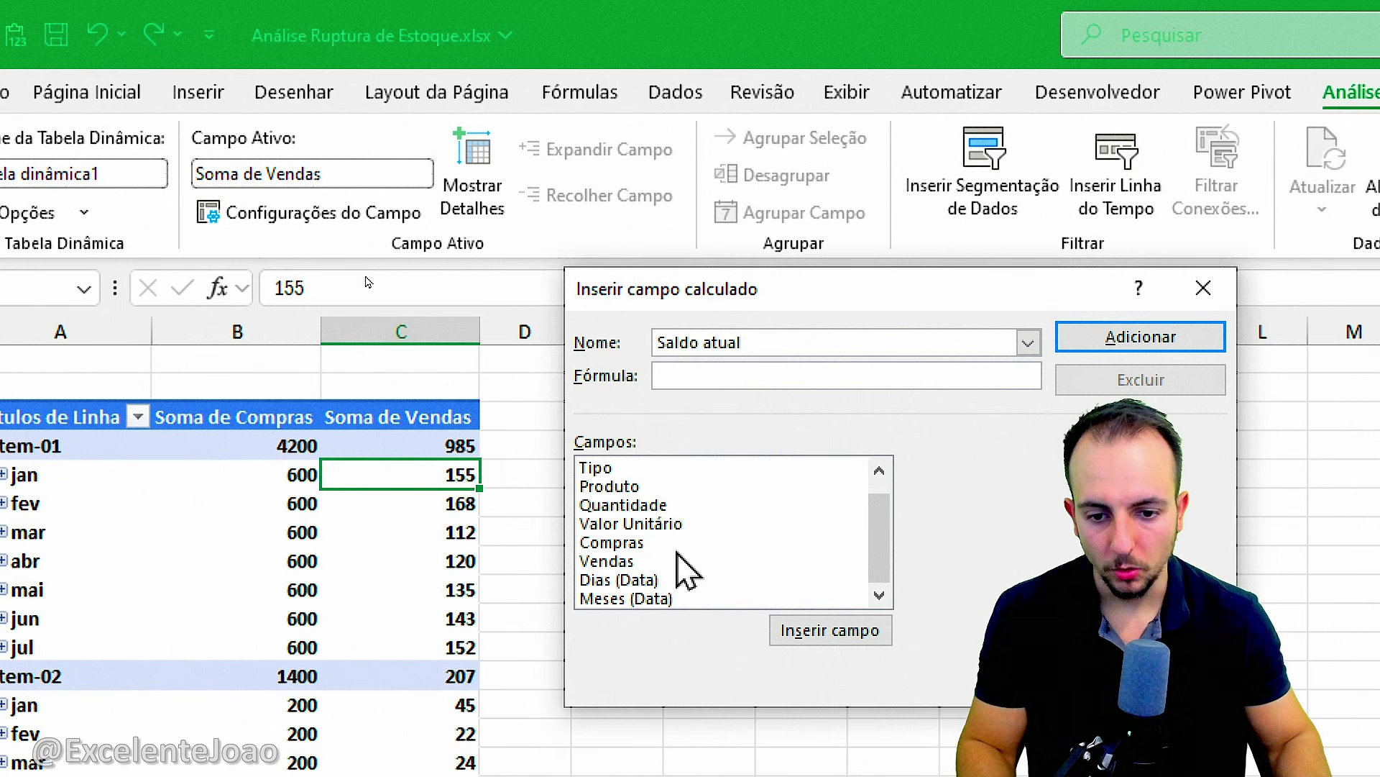
click(619, 545)
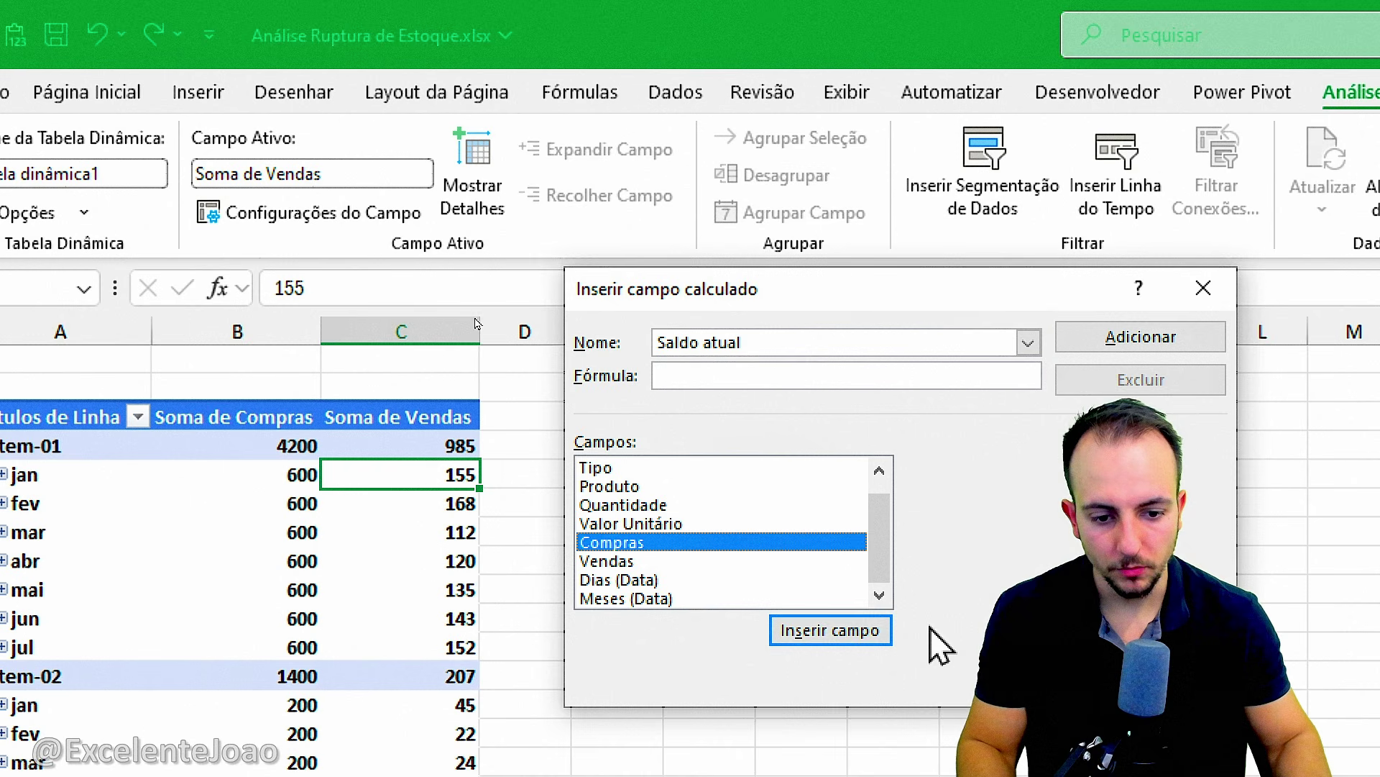
click(828, 633)
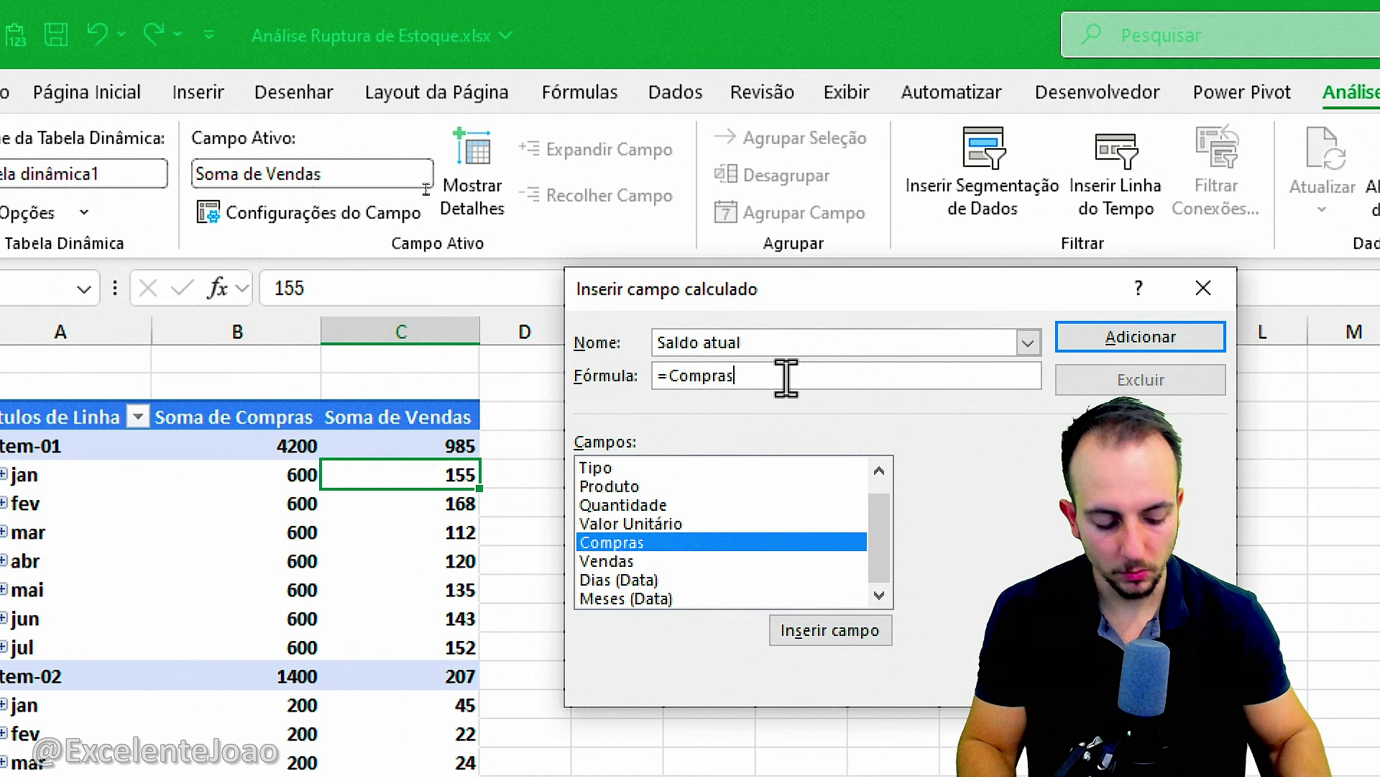
click(619, 562)
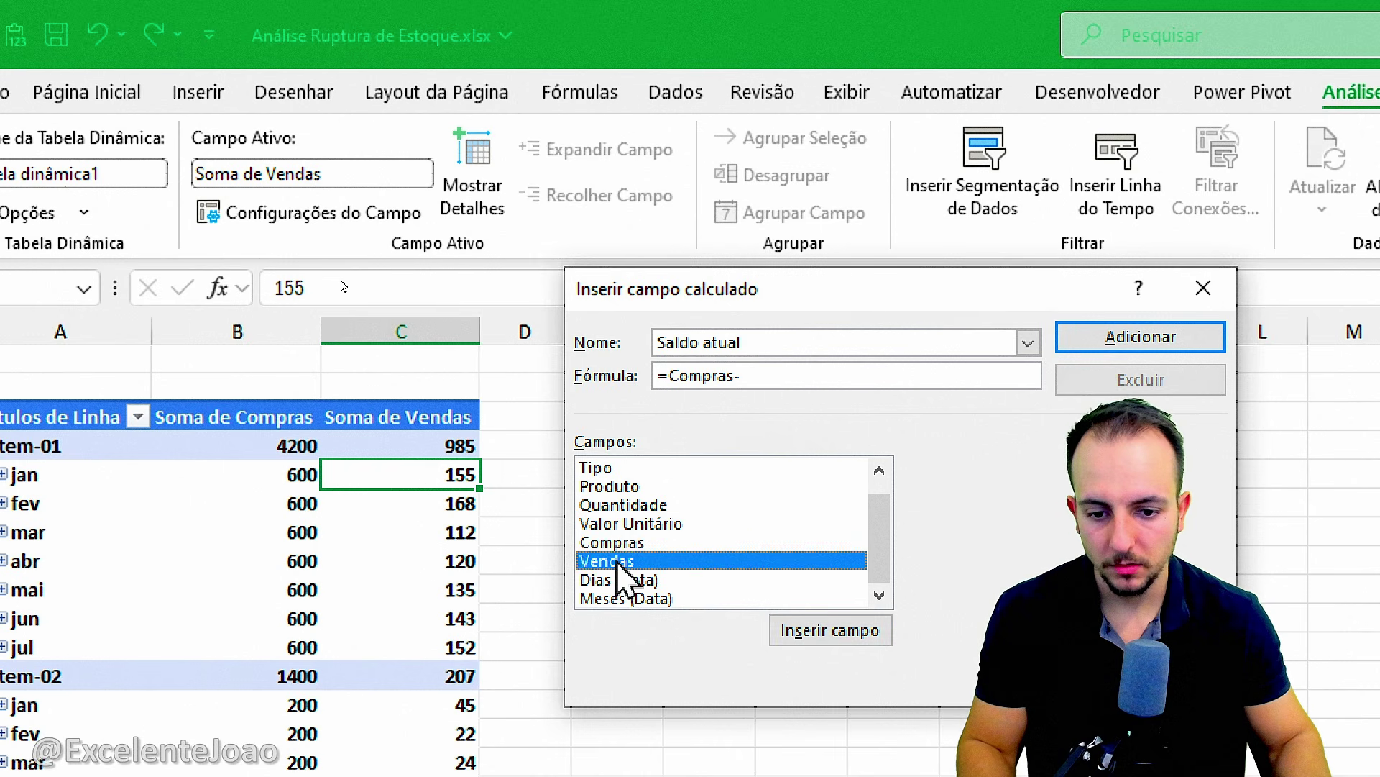
click(816, 629)
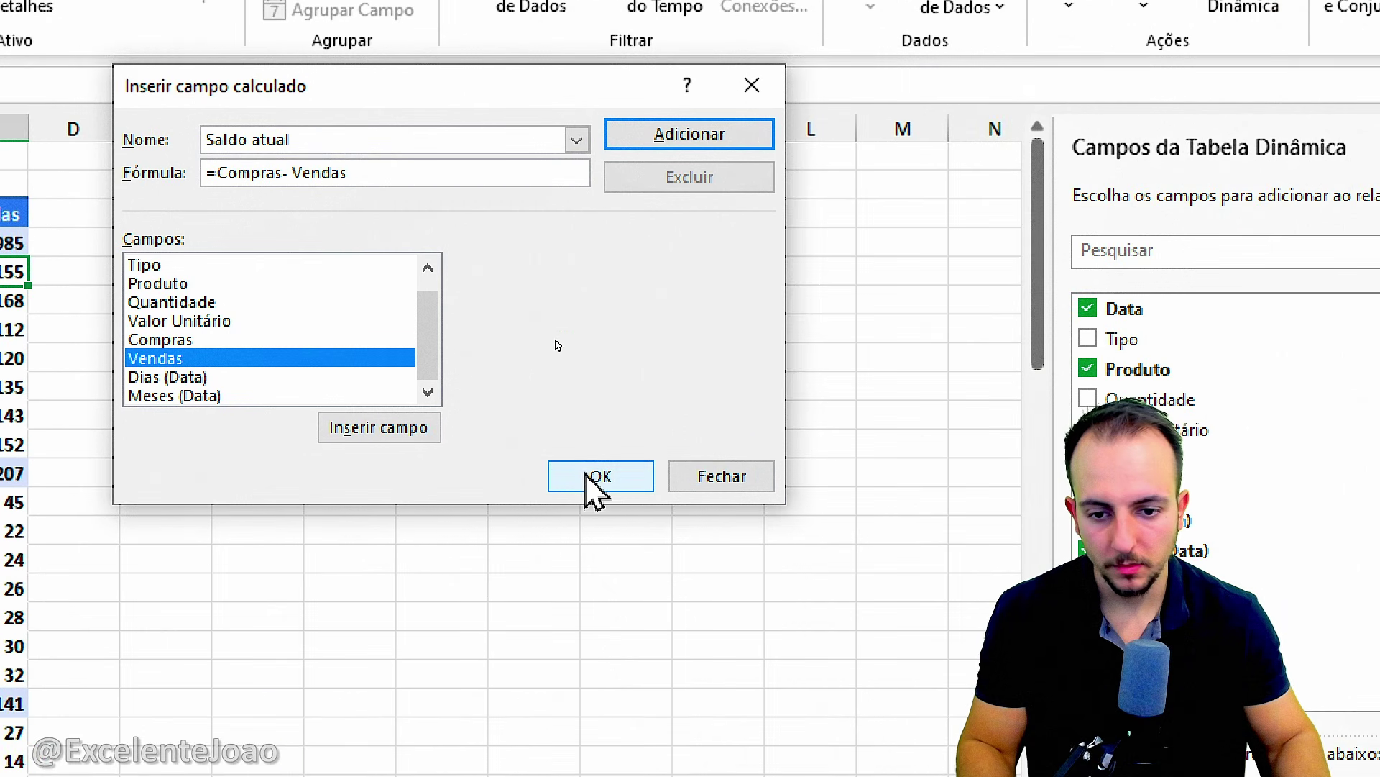
click(597, 476)
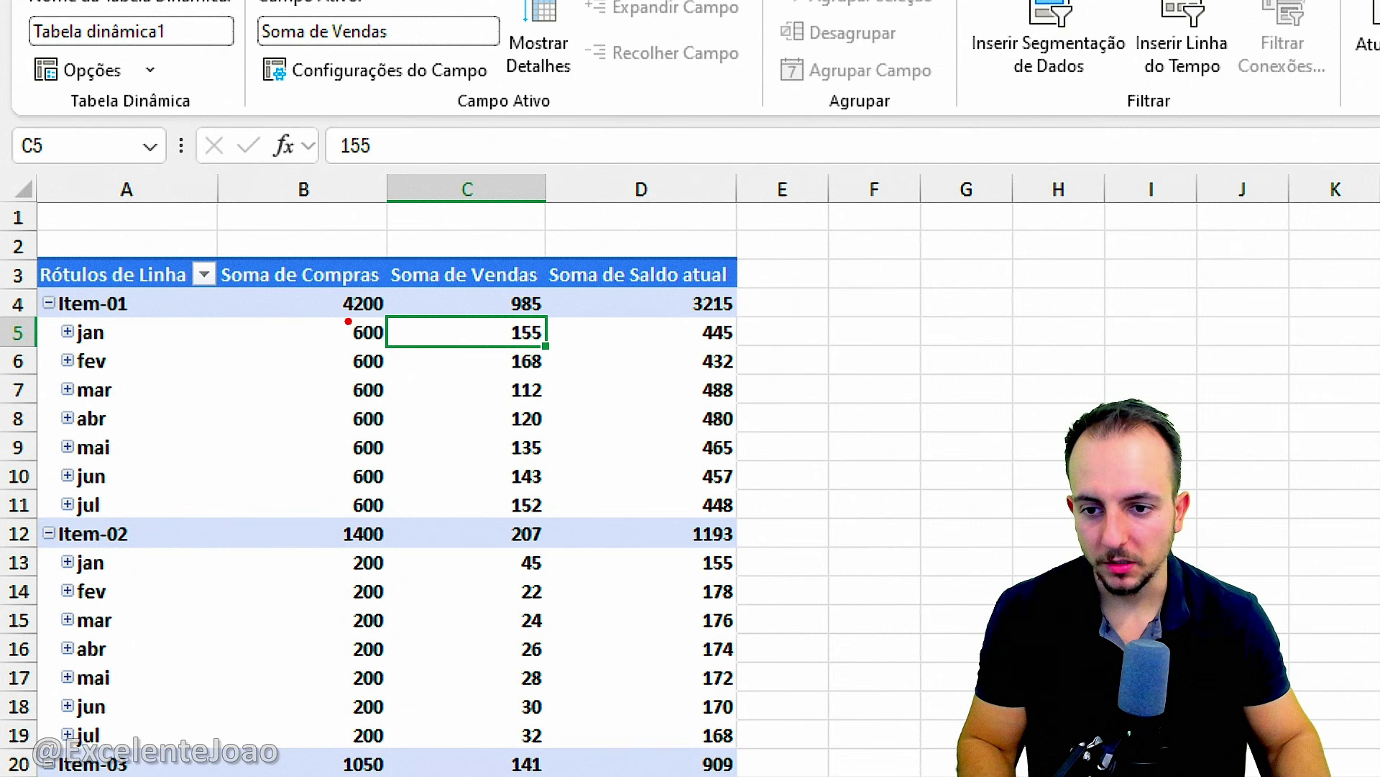
- Examine Item-01's Compras, Vendas and Saldo atual for jan and for the item total
drag(332, 313, 405, 352)
drag(500, 308, 551, 354)
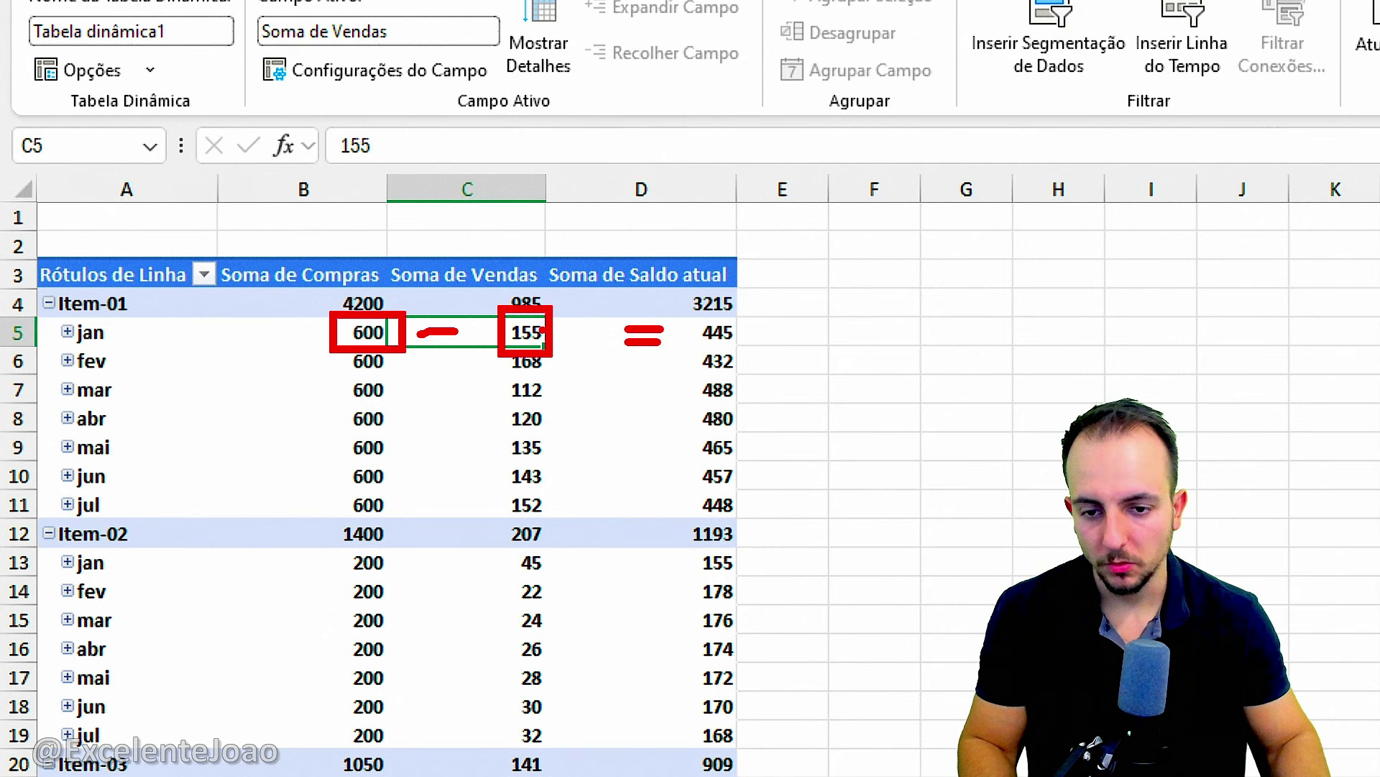
mouse_move(735, 322)
mouse_down()
mouse_move(708, 356)
mouse_move(746, 341)
mouse_up()
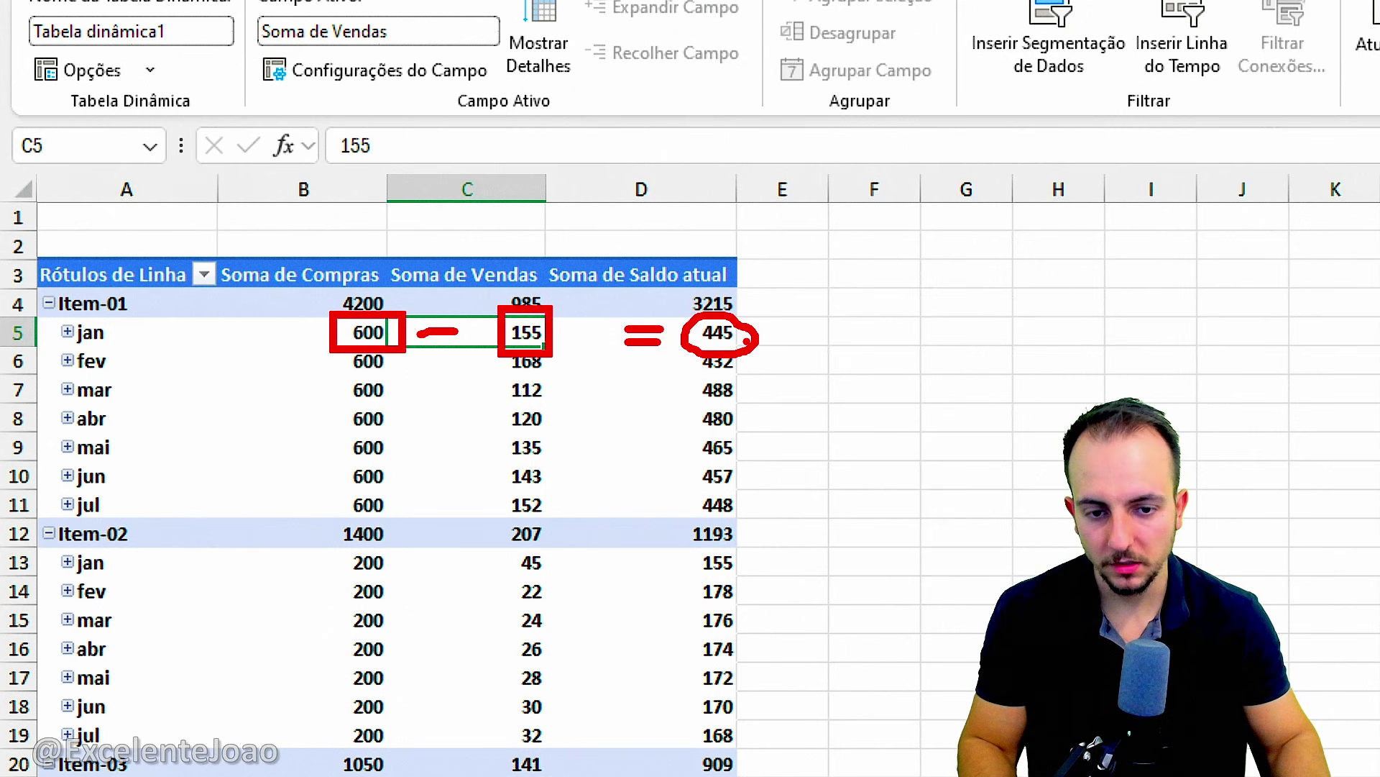
key(Escape)
click(1010, 396)
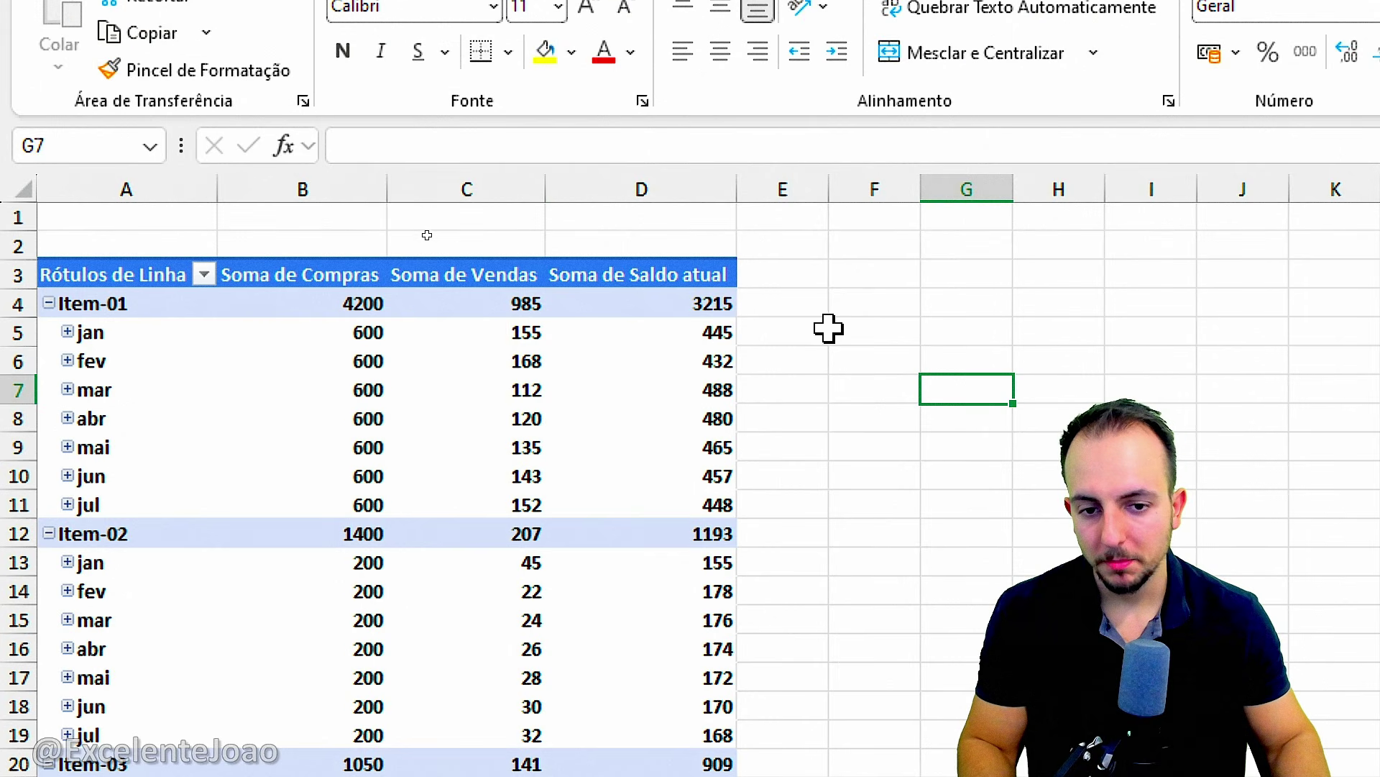
drag(671, 279, 779, 324)
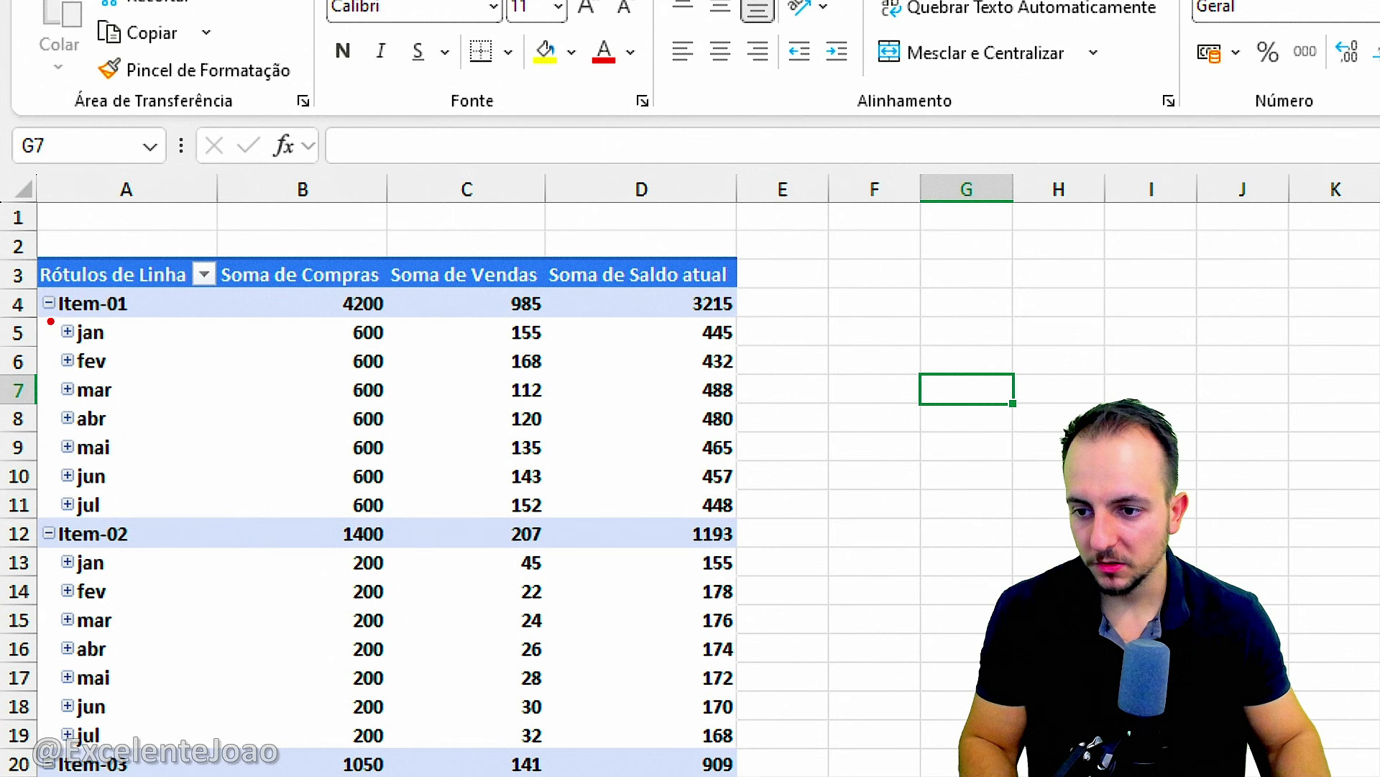
mouse_move(50, 321)
mouse_down()
mouse_move(115, 424)
mouse_move(135, 519)
mouse_up()
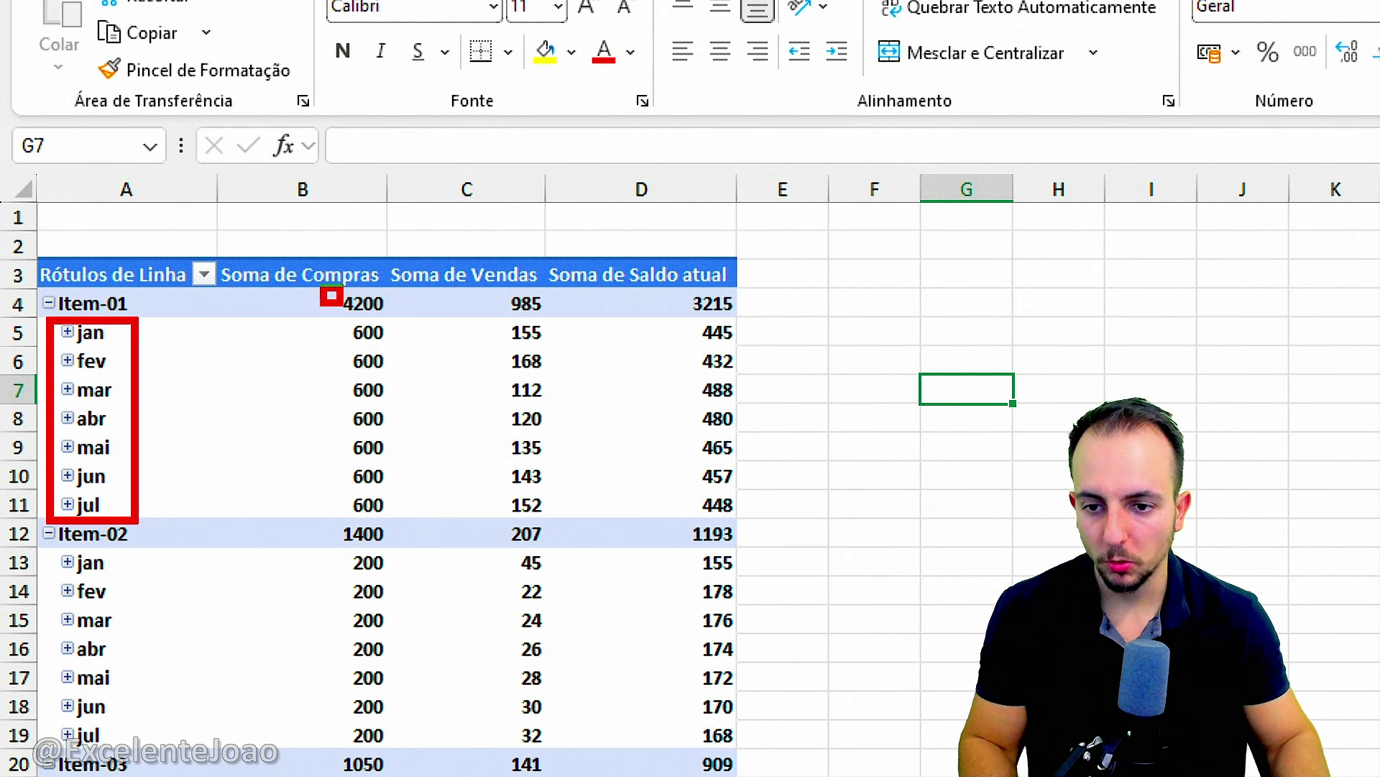
drag(341, 305, 407, 324)
mouse_move(482, 283)
mouse_down()
mouse_move(533, 321)
mouse_move(480, 286)
mouse_up()
mouse_move(673, 280)
mouse_down()
mouse_move(751, 325)
mouse_move(863, 344)
mouse_up()
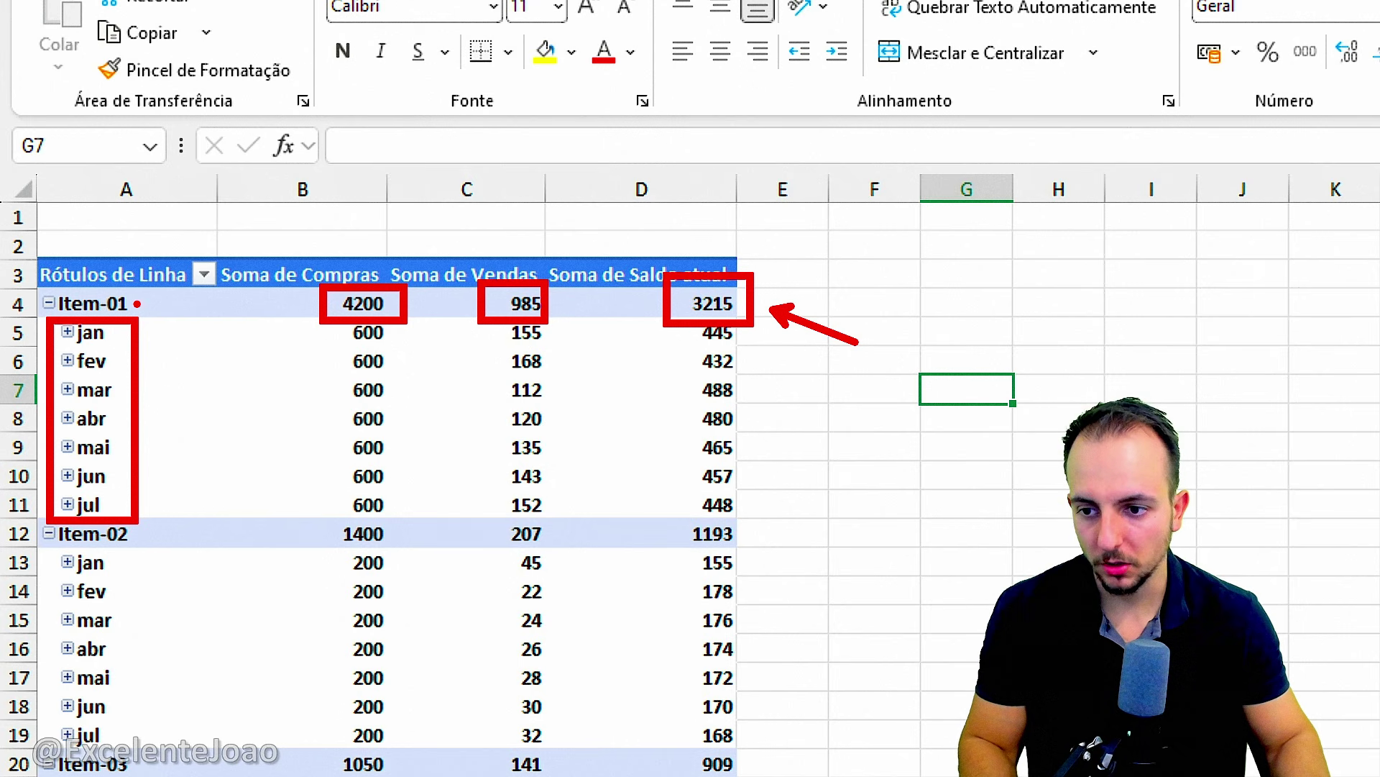
drag(136, 304, 205, 268)
- Examine Item-04's total Saldo atual against its monthly Compras and Vendas in the pivot table
scroll(389, 381, down, 6)
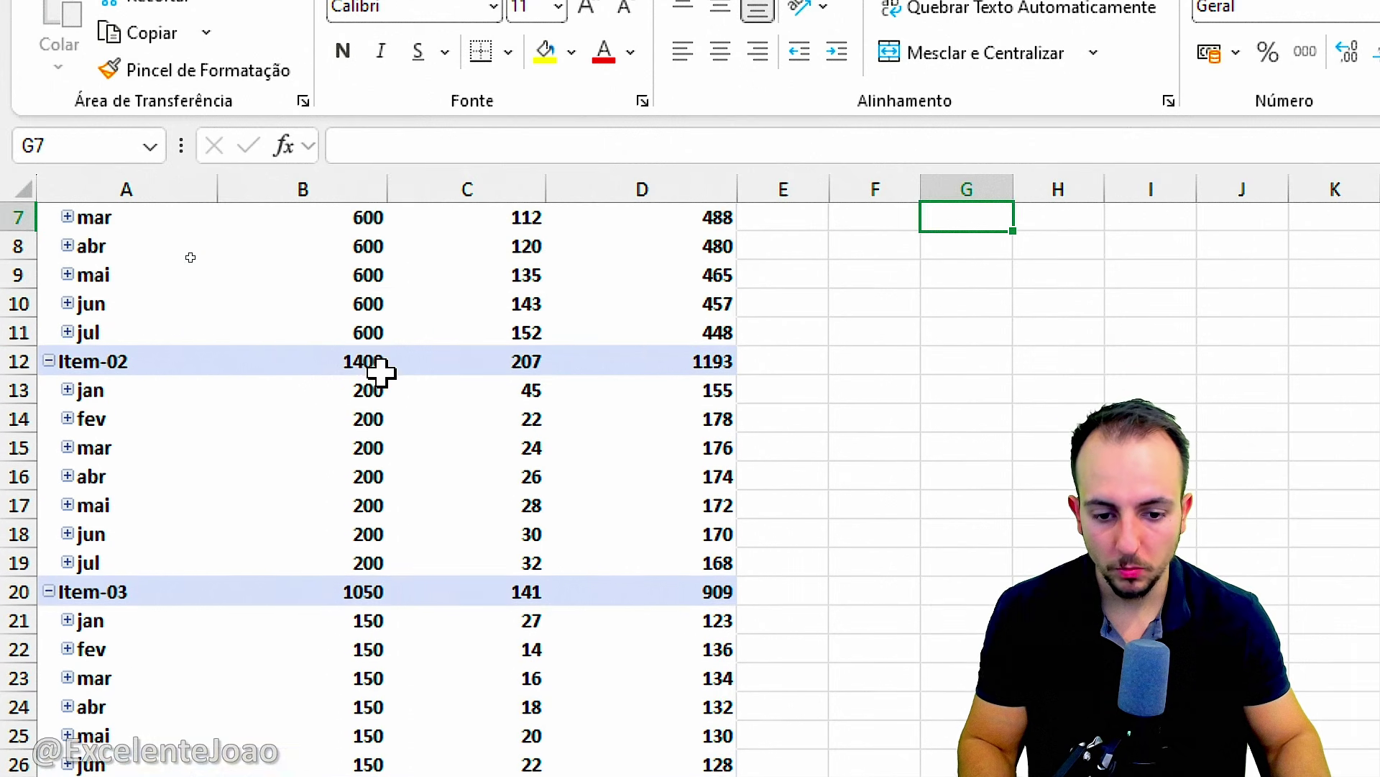
scroll(389, 382, down, 2)
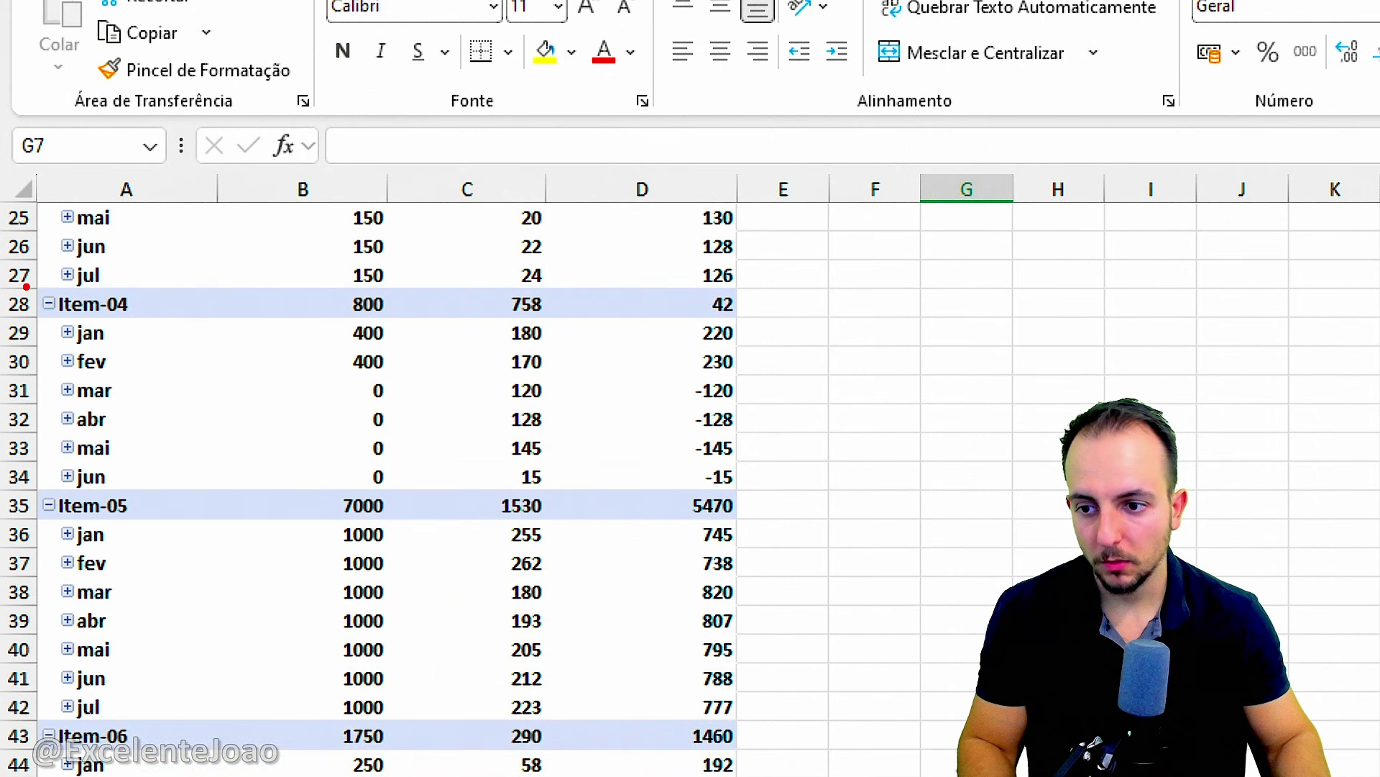
mouse_move(26, 286)
mouse_down()
mouse_move(308, 401)
mouse_move(709, 495)
mouse_move(854, 505)
mouse_up()
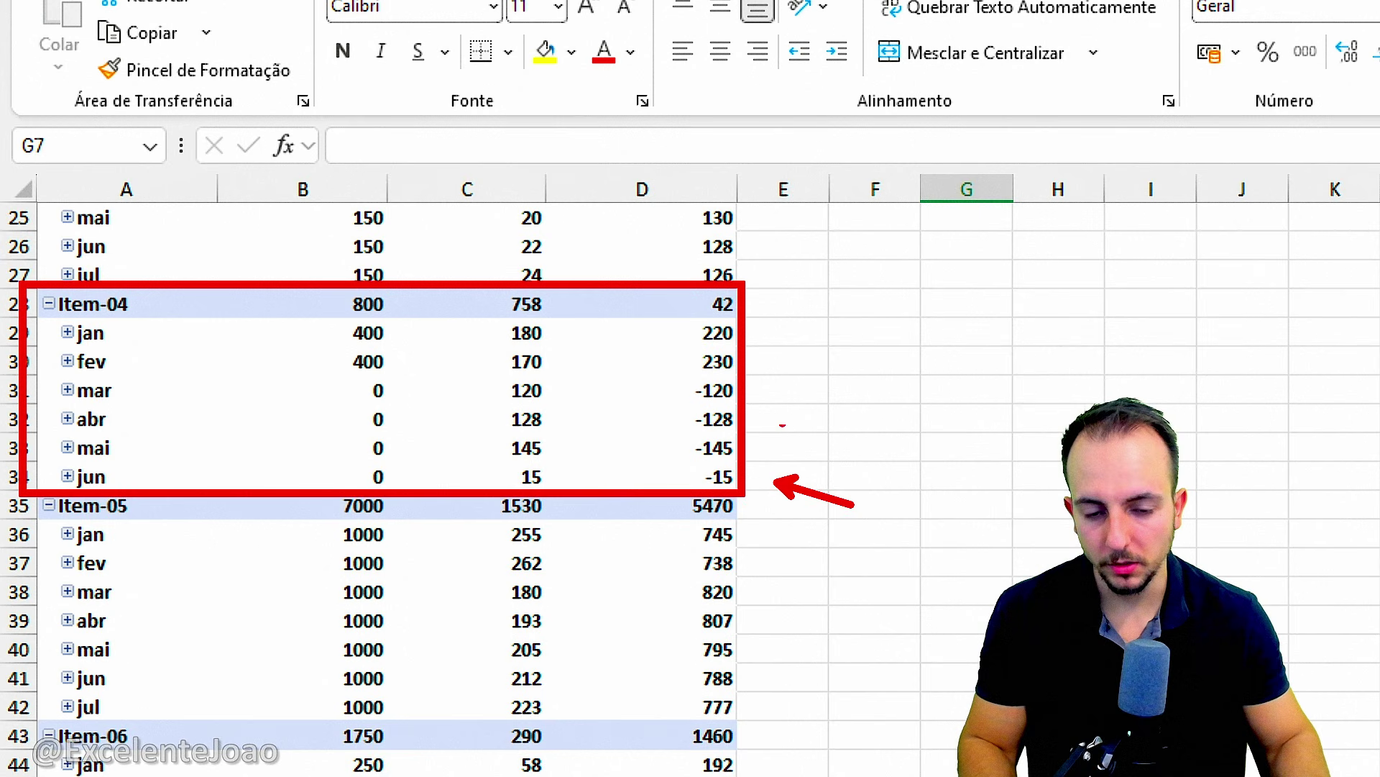
key(ctrl+z)
key(ctrl+z)
mouse_move(702, 284)
mouse_down()
mouse_move(728, 286)
mouse_move(691, 280)
mouse_up()
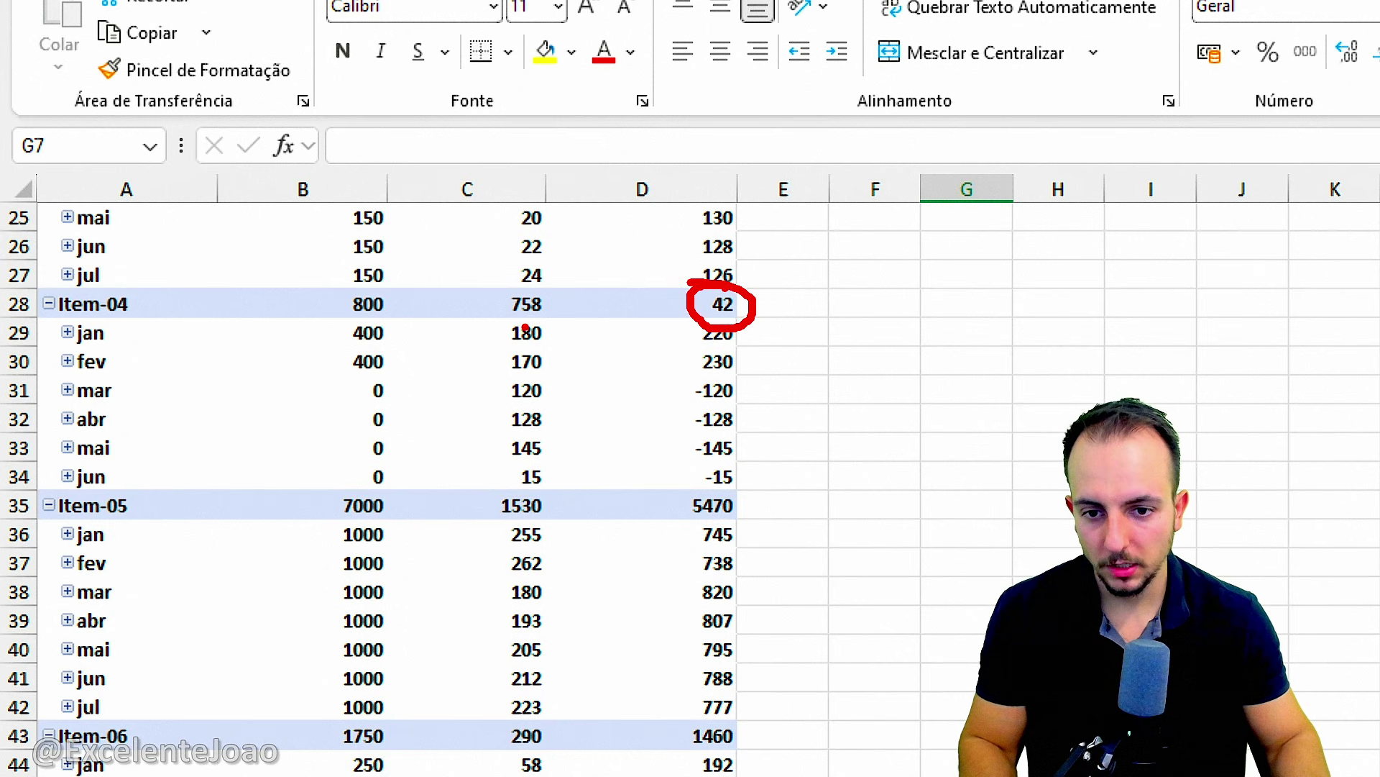
mouse_move(496, 359)
mouse_down()
mouse_move(496, 478)
mouse_move(562, 421)
mouse_move(525, 316)
mouse_up()
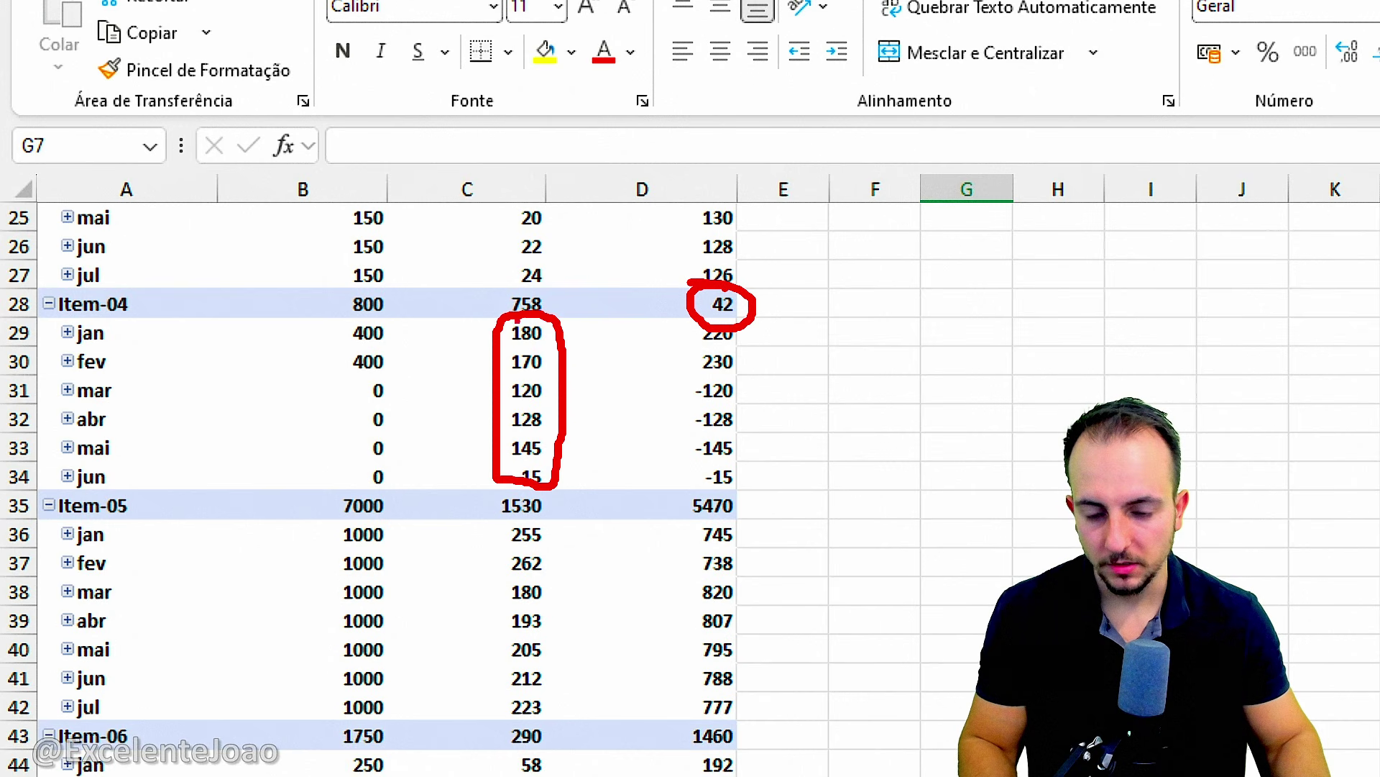
key(ctrl+z)
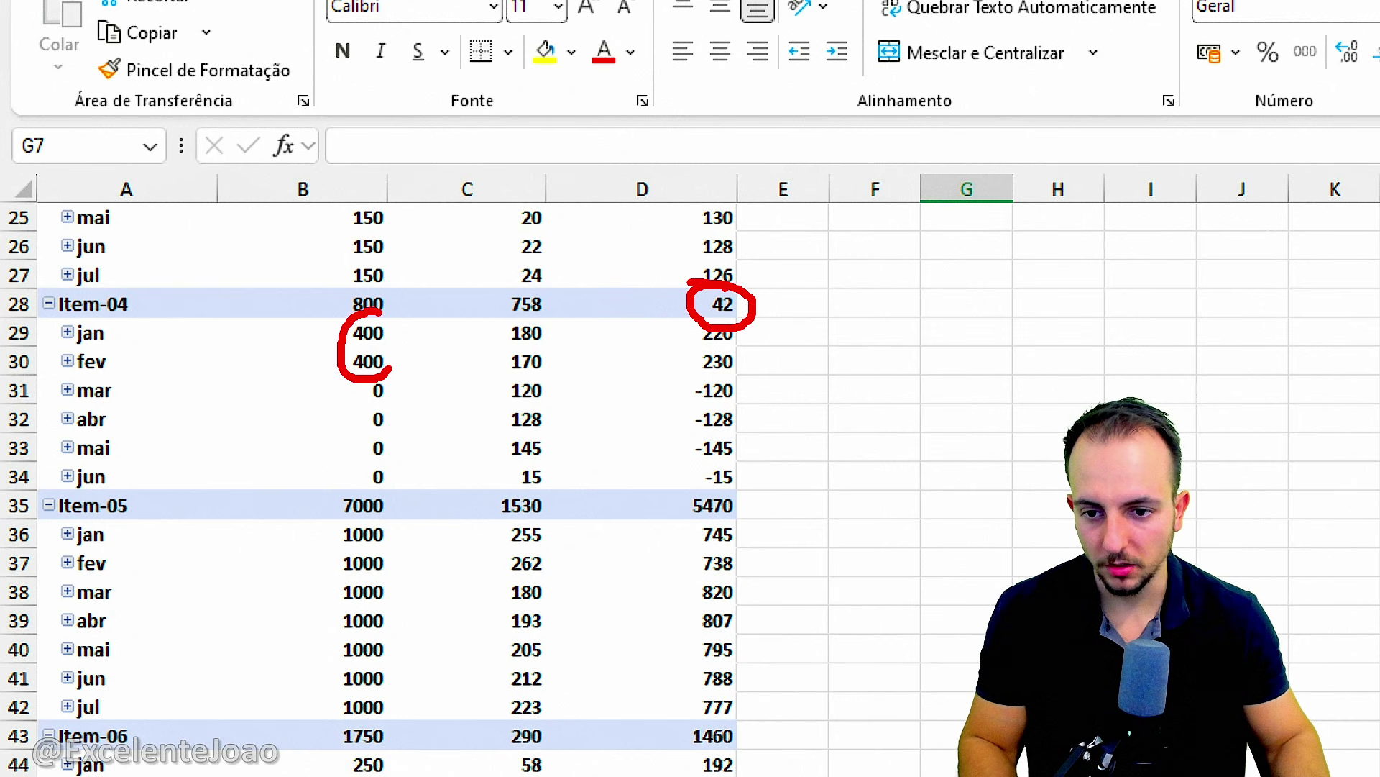
drag(403, 334, 426, 338)
drag(431, 395, 404, 363)
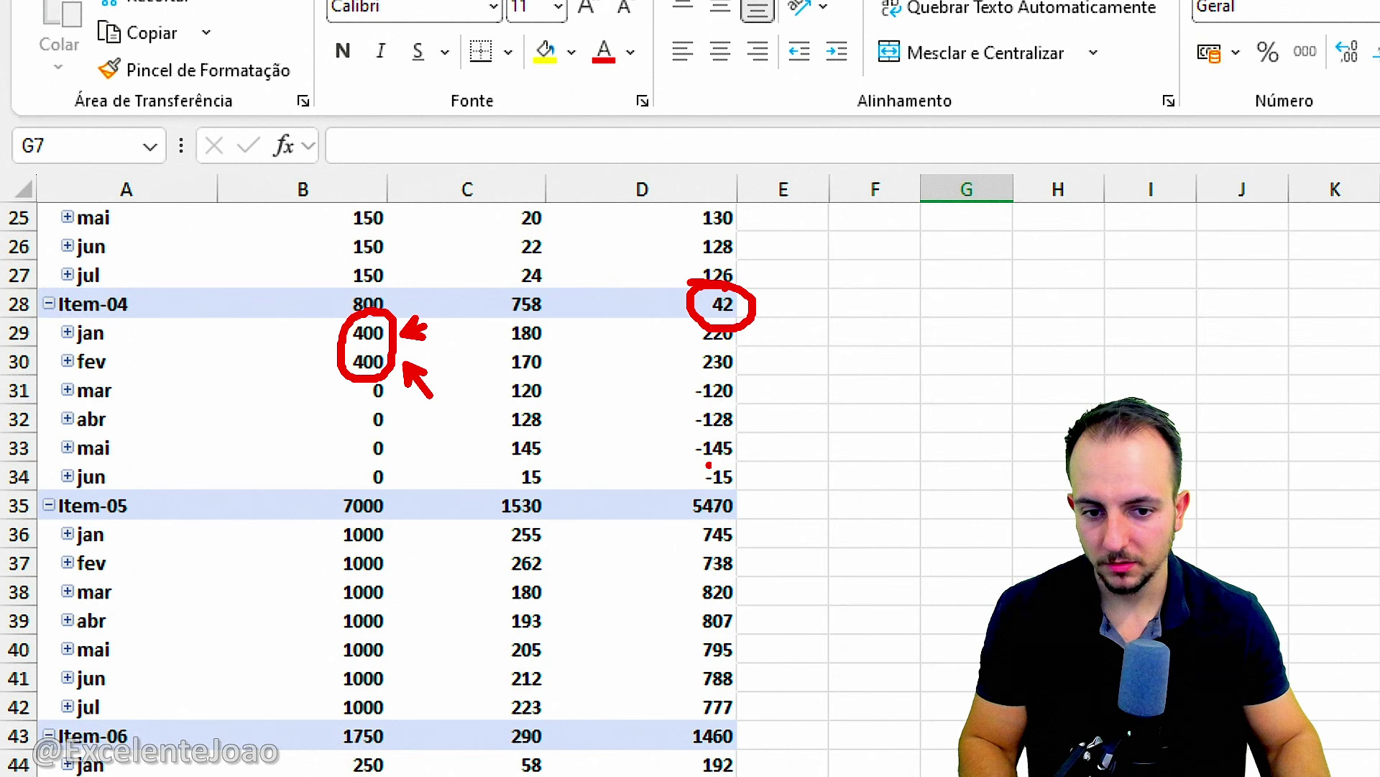
key(ctrl+z)
key(ctrl+z)
key(ctrl+z)
key(ctrl+z)
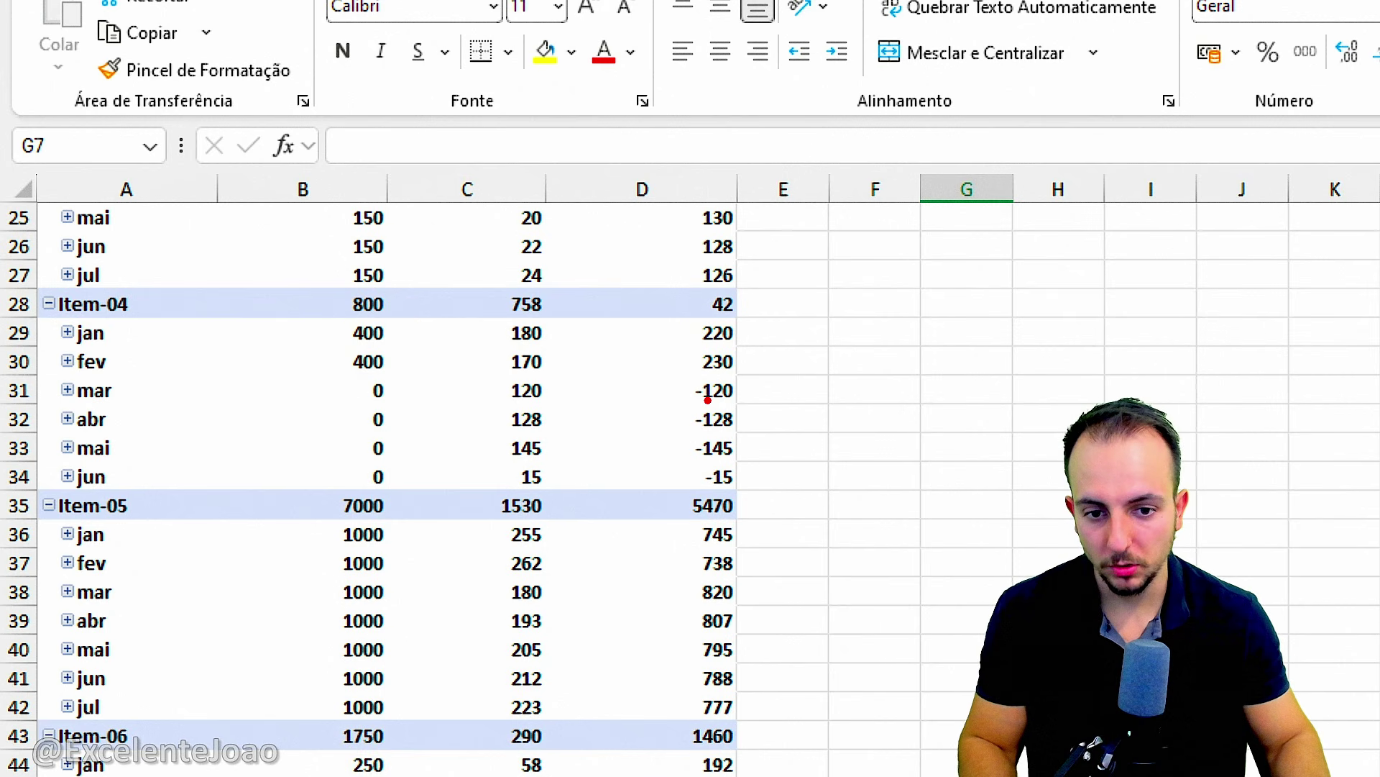
- Compare Item-04's Saldo atual from mar to jun with its overall balance
mouse_move(722, 376)
mouse_down()
mouse_move(660, 460)
mouse_move(777, 426)
mouse_move(714, 381)
mouse_up()
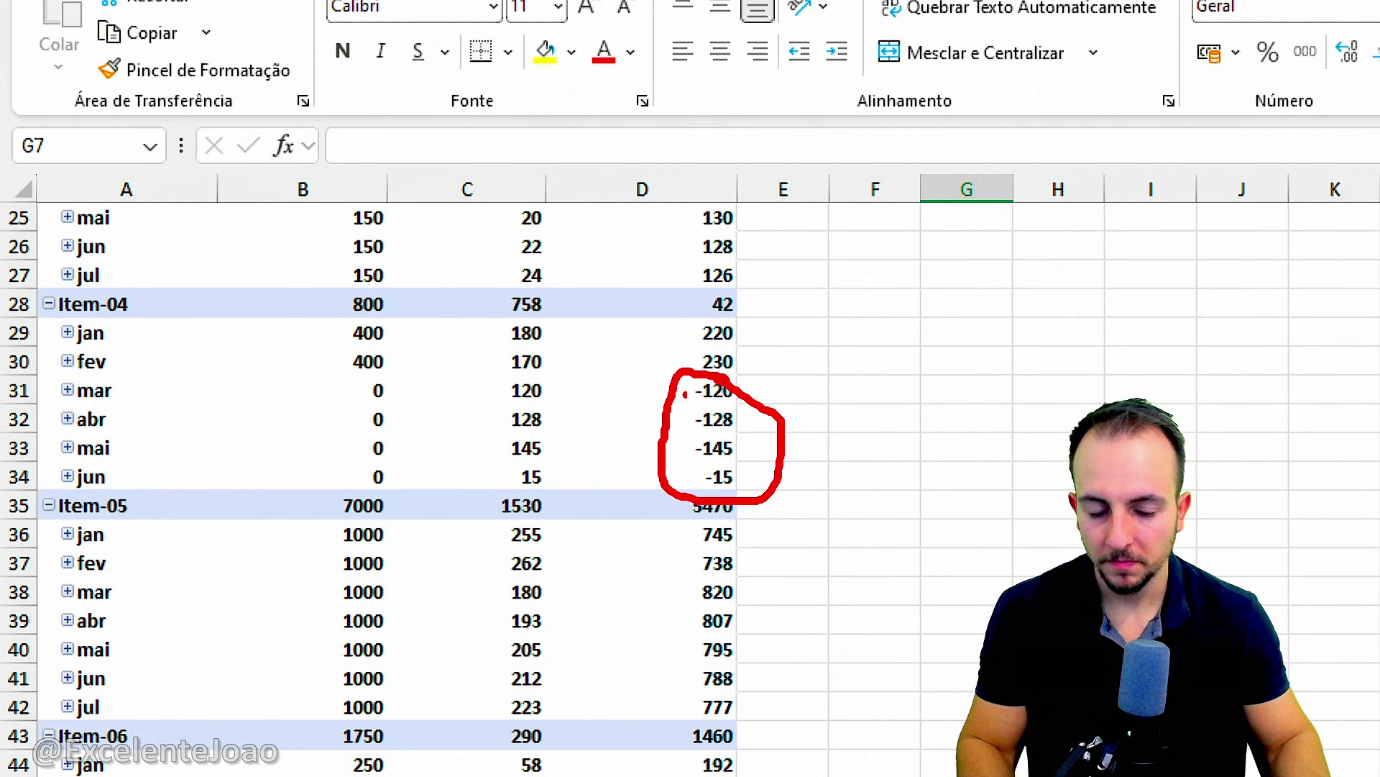
key(Escape)
key(ctrl+2)
mouse_move(721, 282)
mouse_down()
mouse_move(696, 338)
mouse_move(717, 281)
mouse_up()
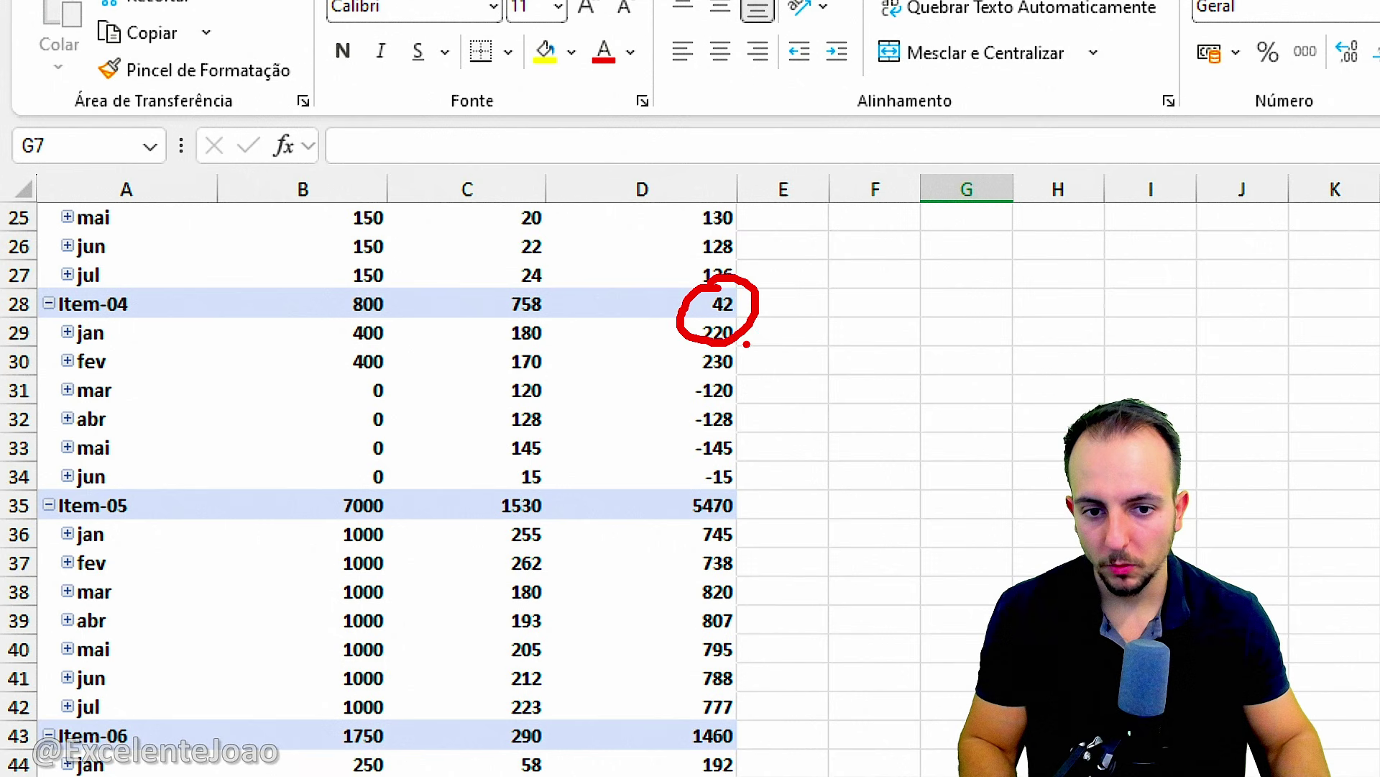
ctrl+shift+drag(747, 343, 801, 383)
key(Escape)
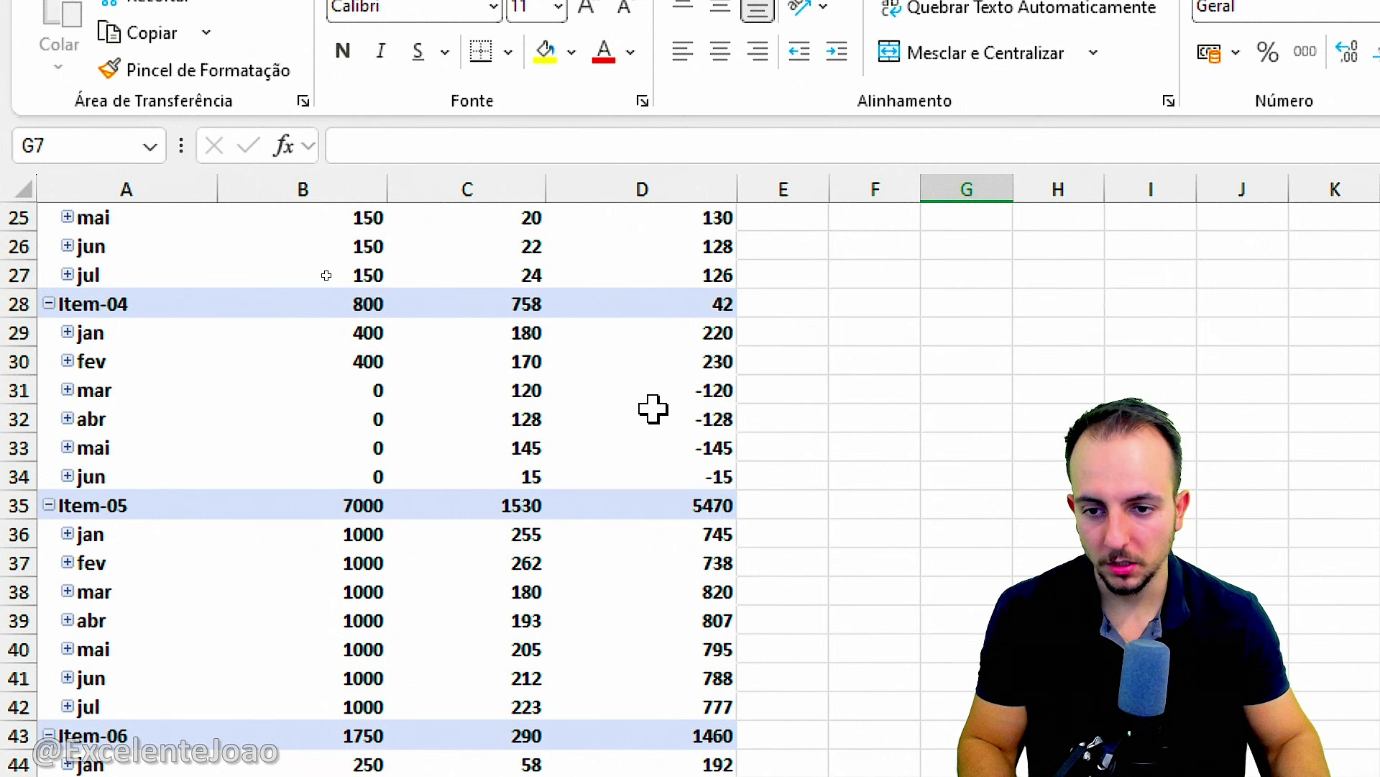
- Start a new calculated field in the pivot table and name it Quantos meses de estoque
scroll(653, 407, up, 8)
click(673, 326)
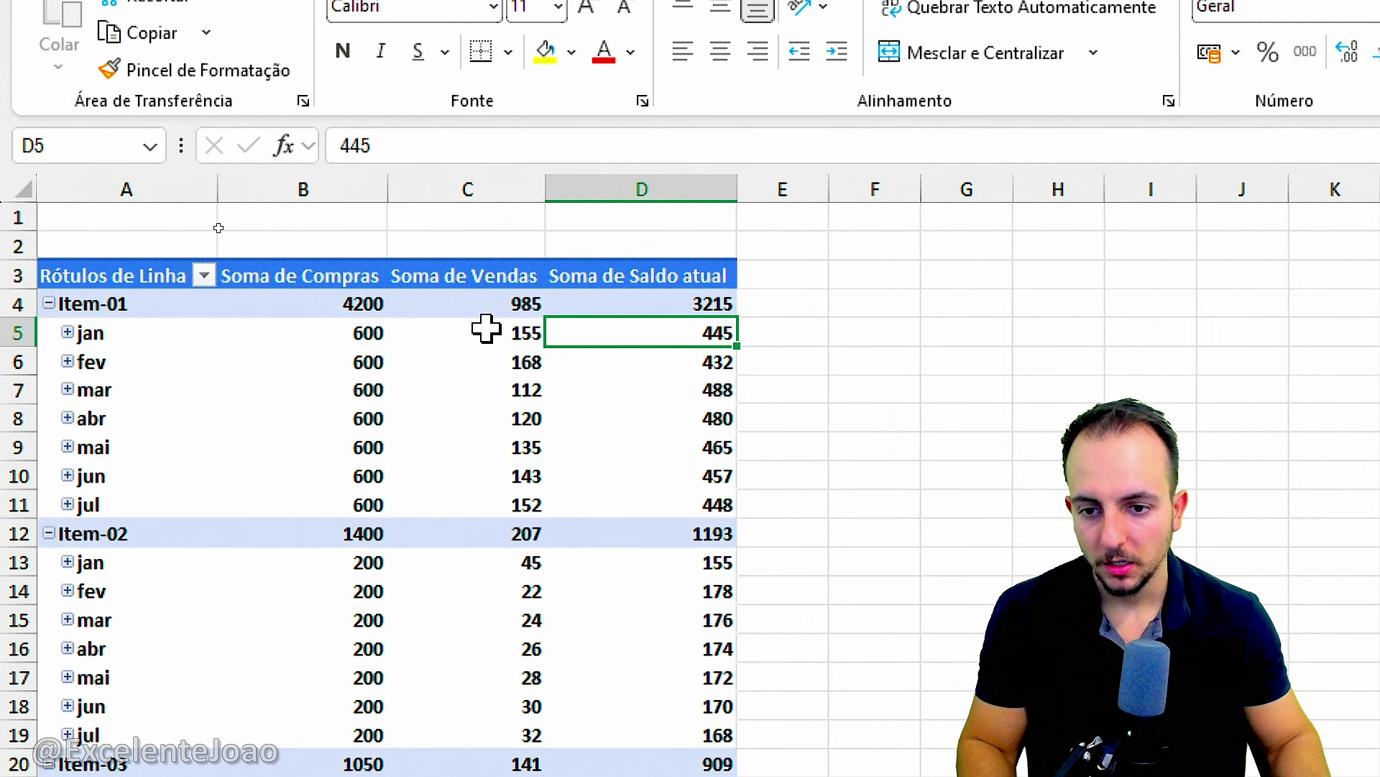
click(489, 361)
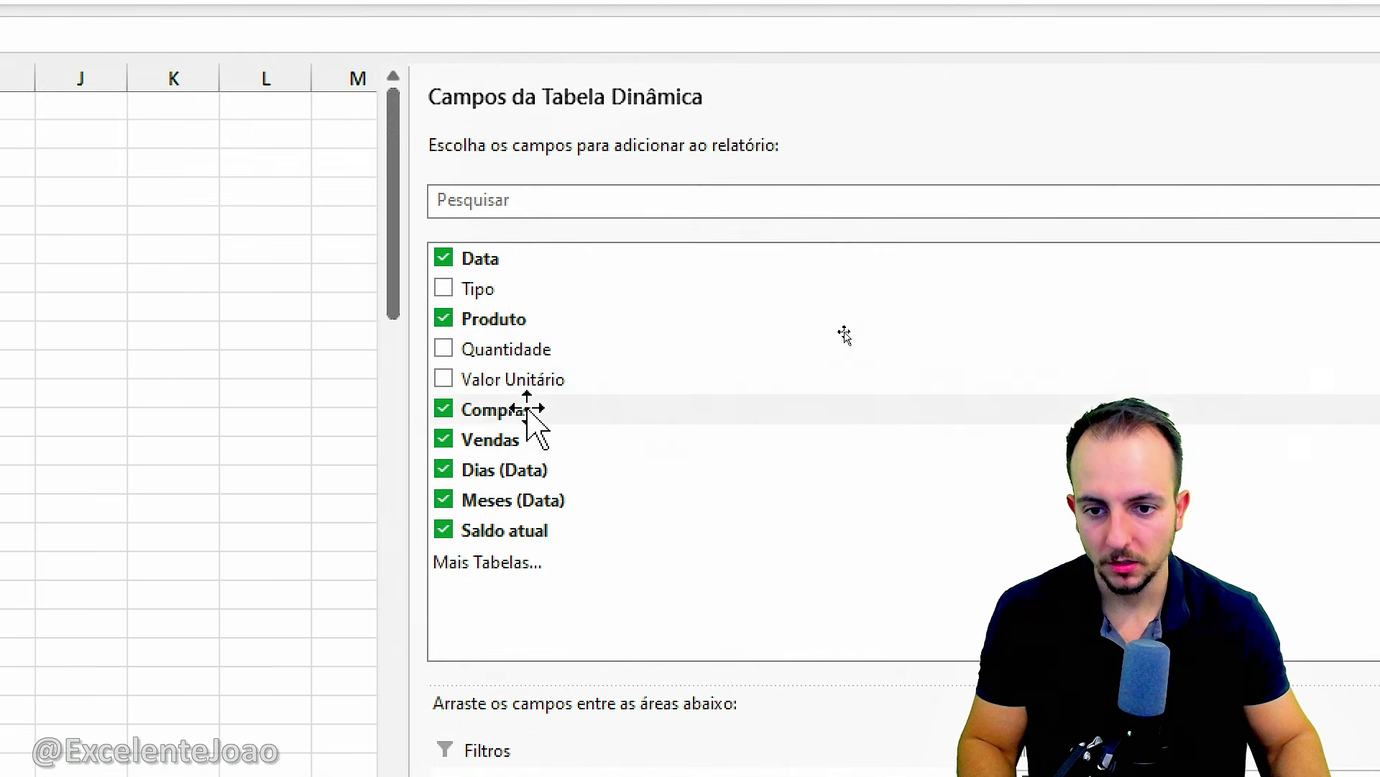
click(323, 77)
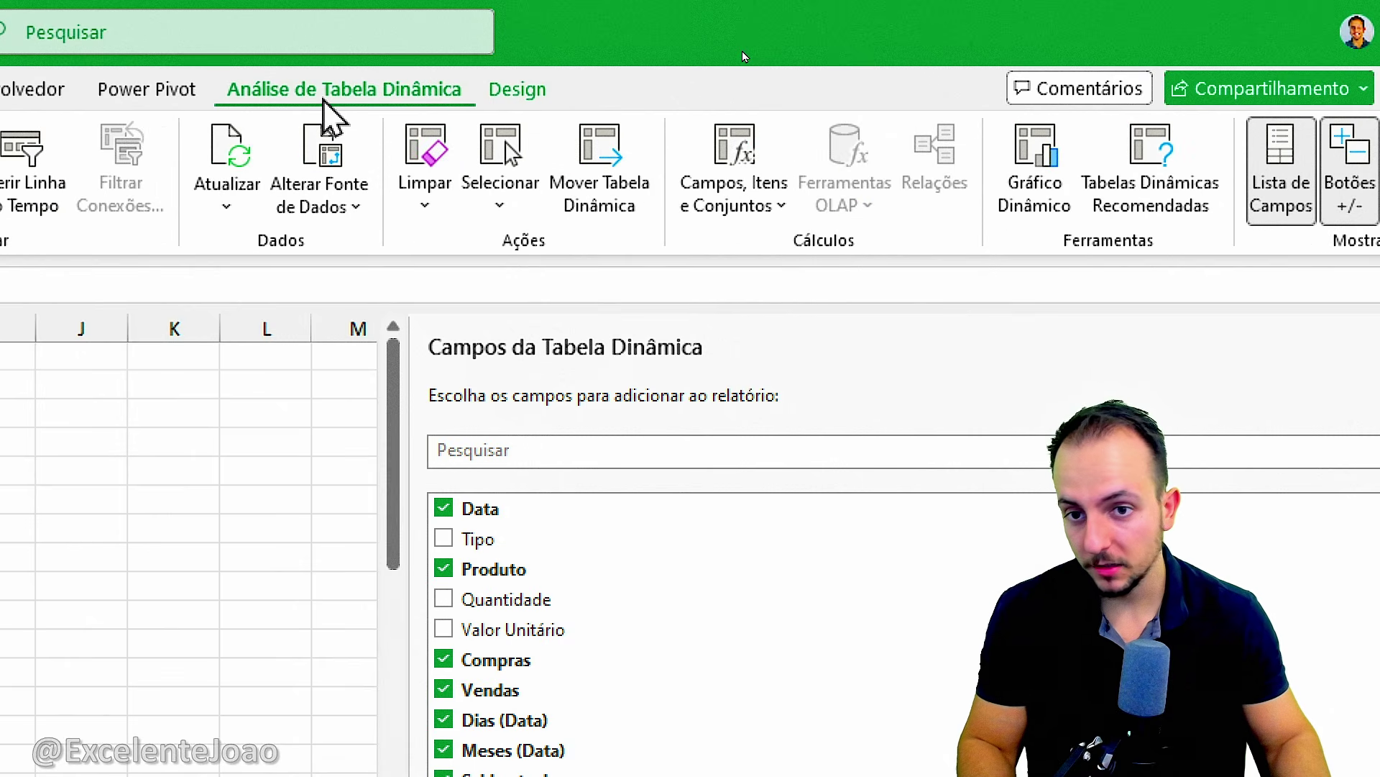
click(769, 207)
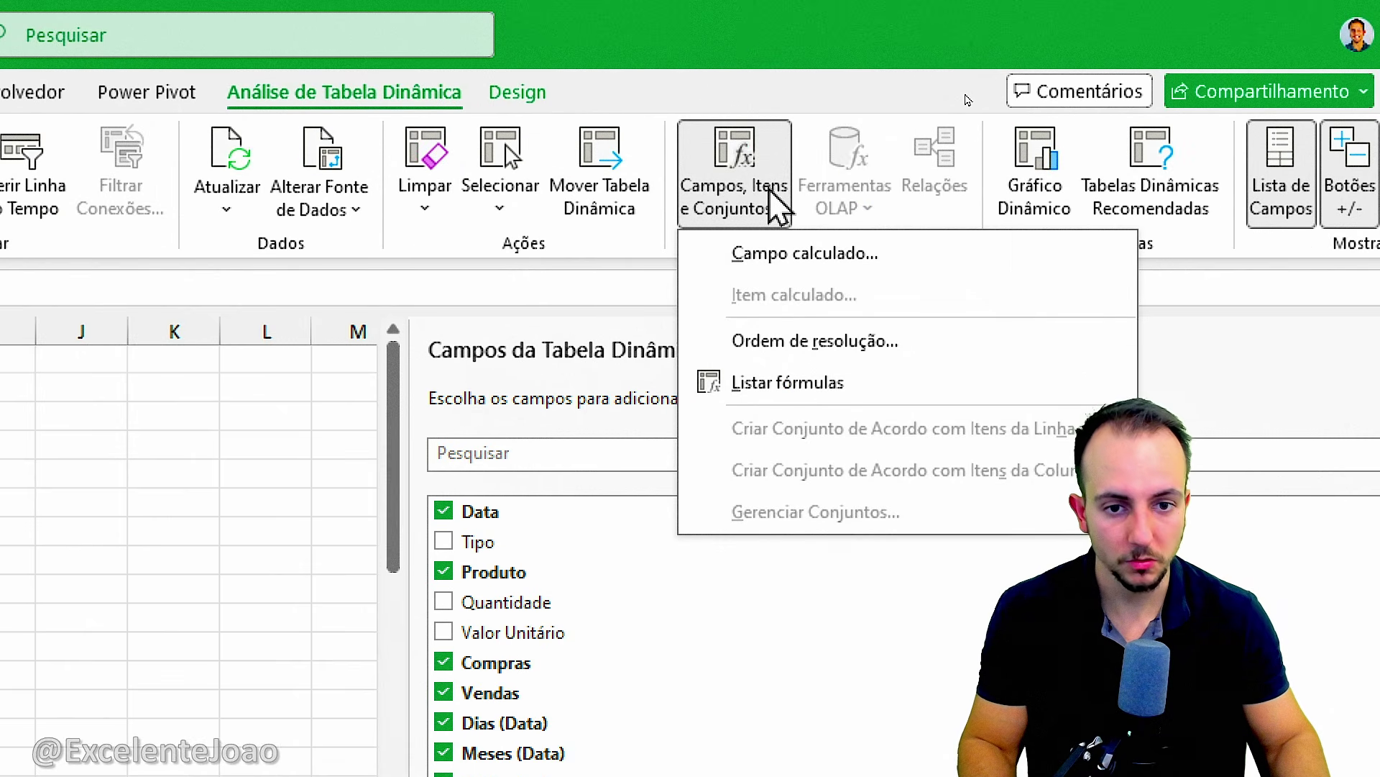
click(798, 260)
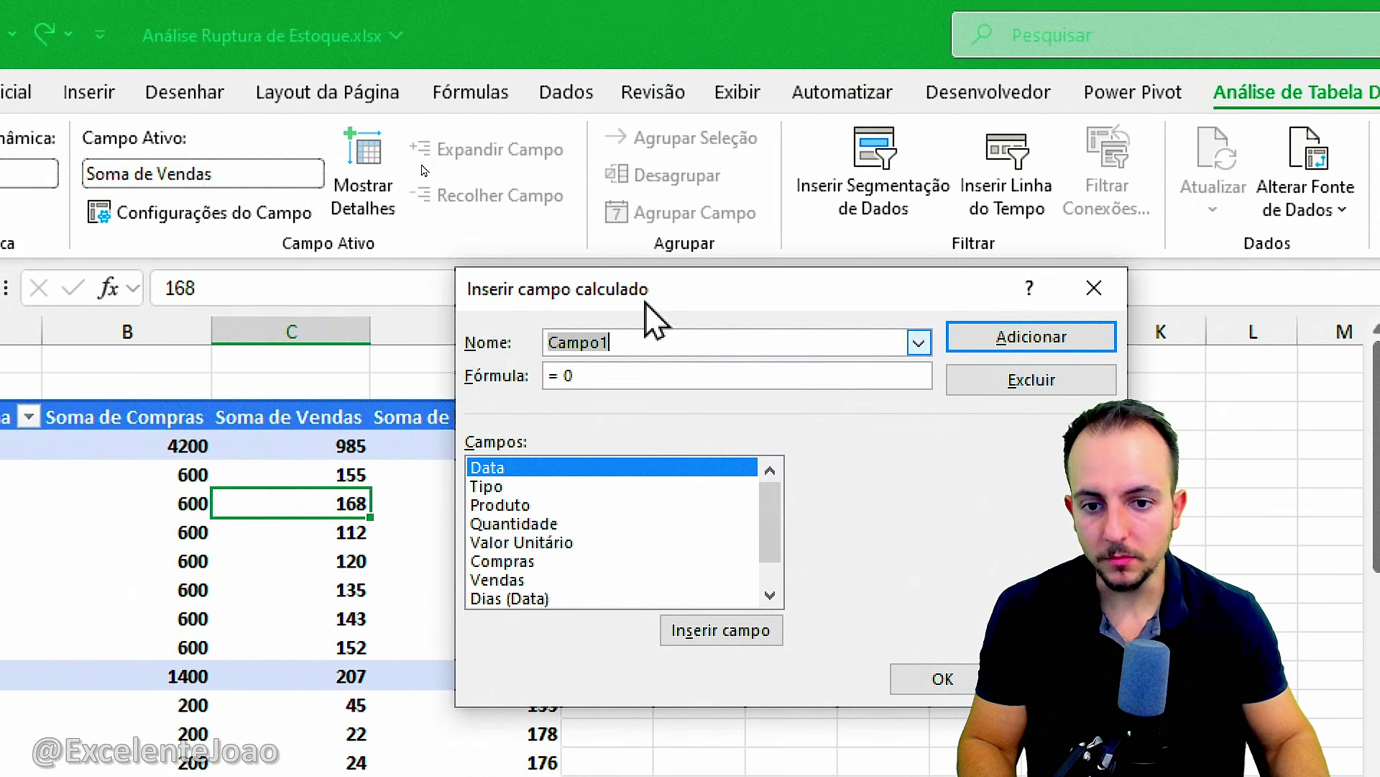
drag(718, 320, 859, 332)
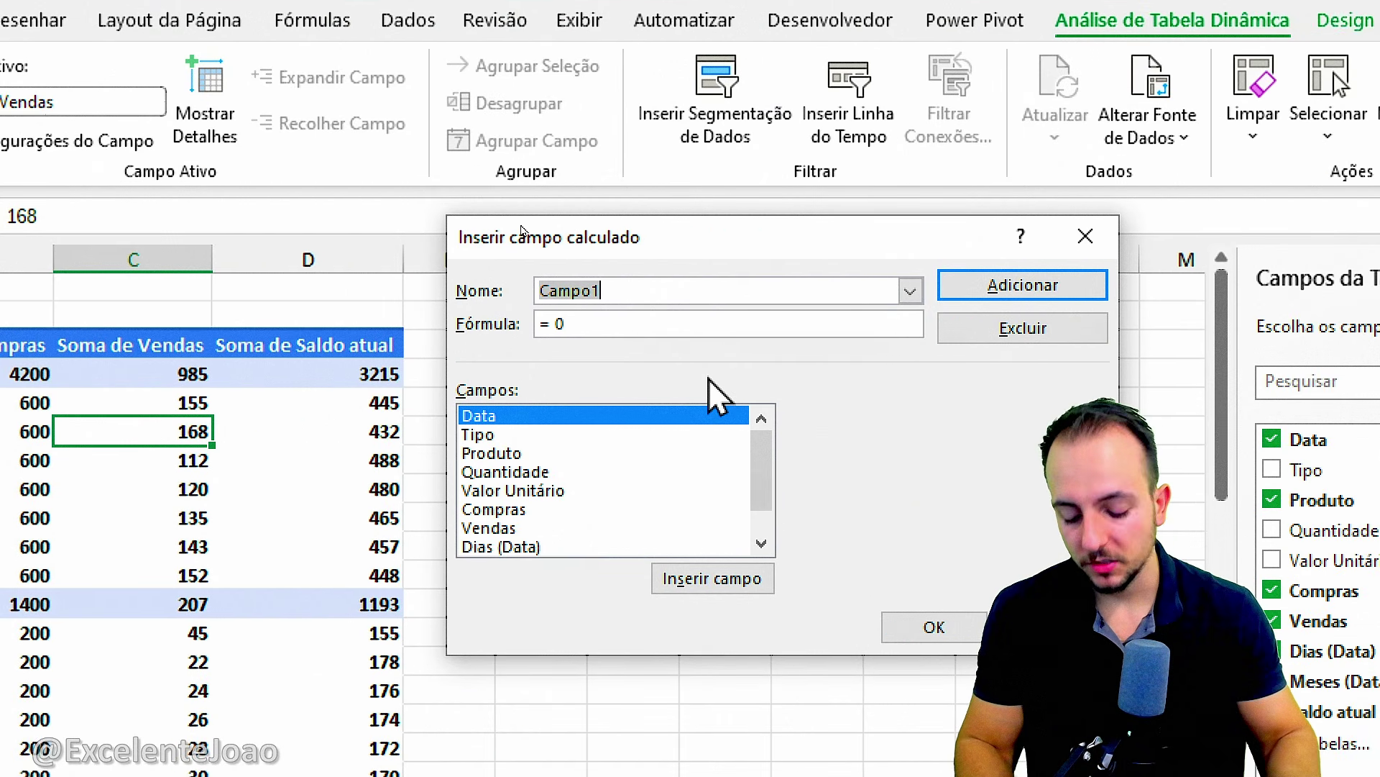
text(Q)
key(BackSpace)
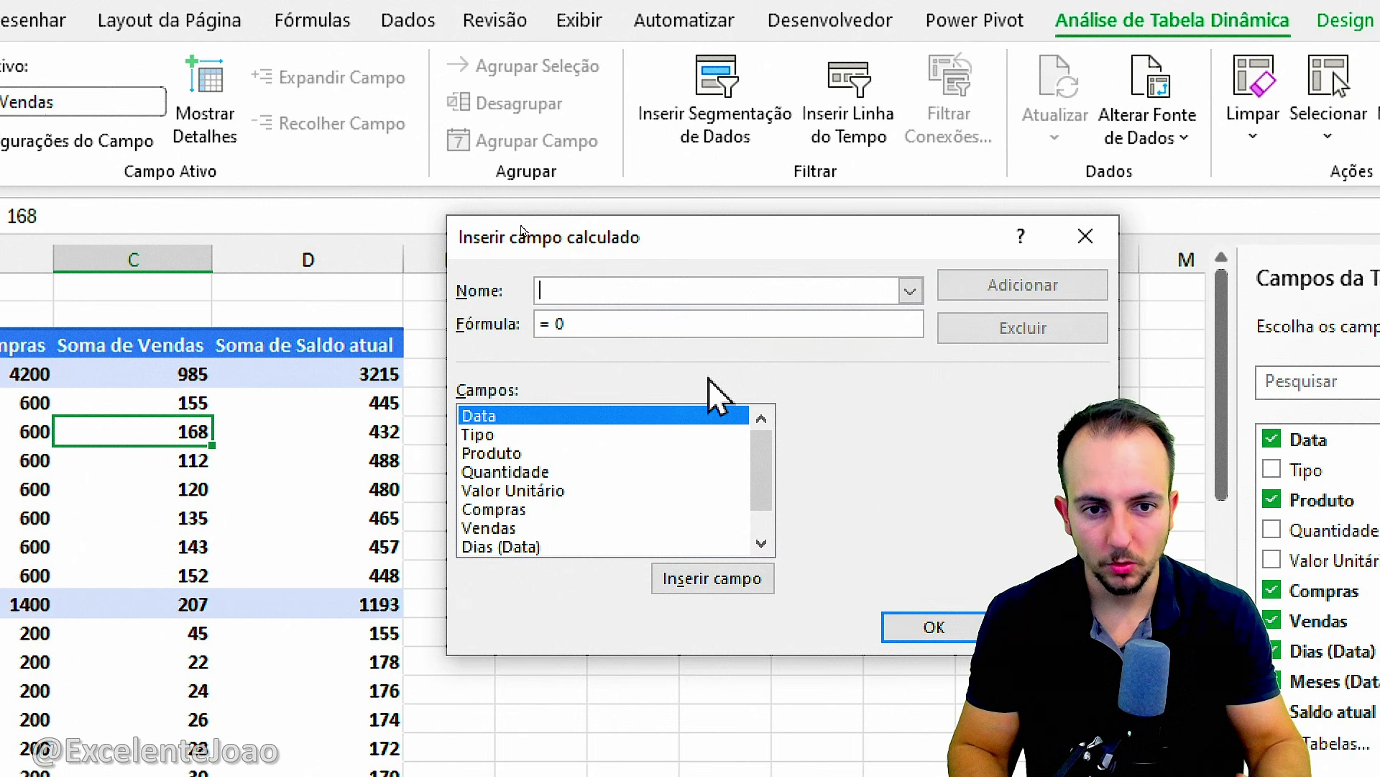
text(Quantos meses de estoque)
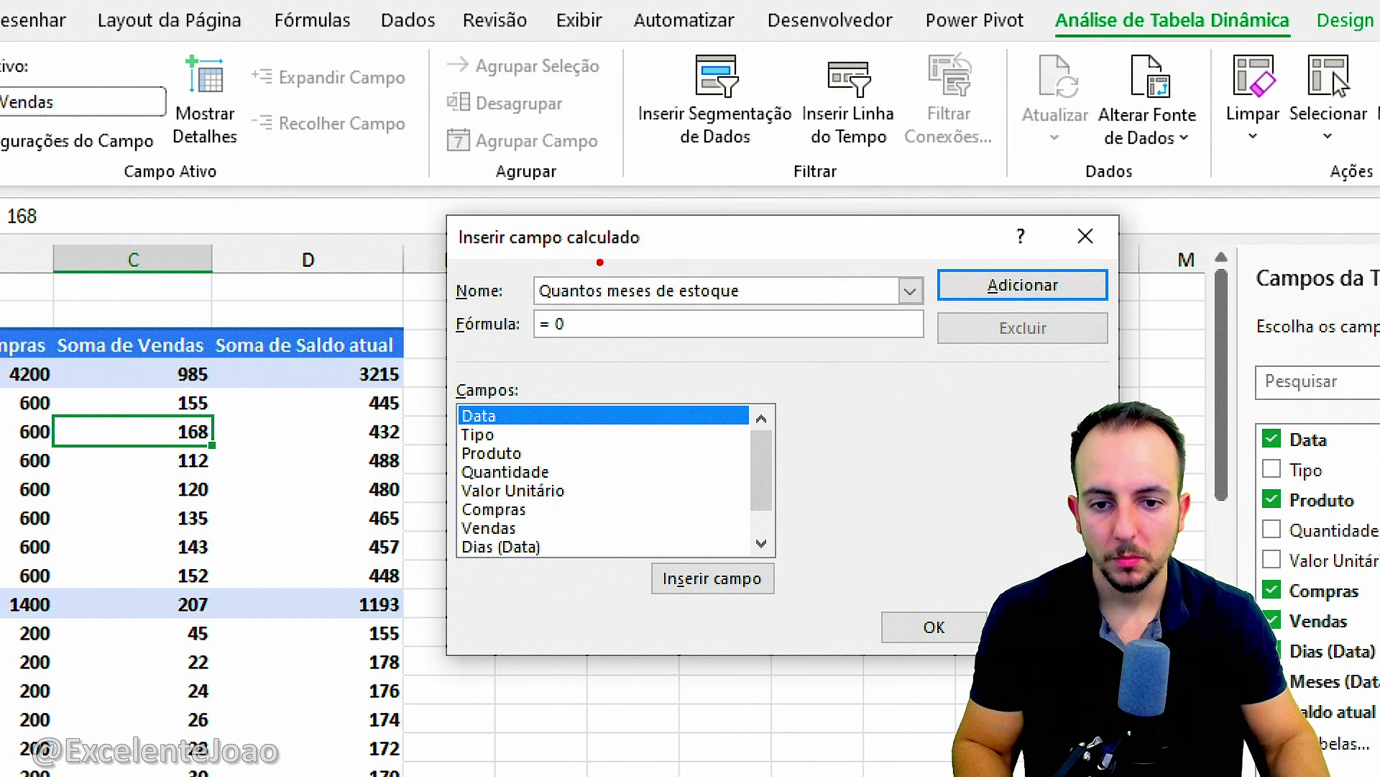
drag(587, 257, 657, 313)
mouse_move(701, 237)
mouse_down()
mouse_move(689, 267)
mouse_move(838, 248)
mouse_up()
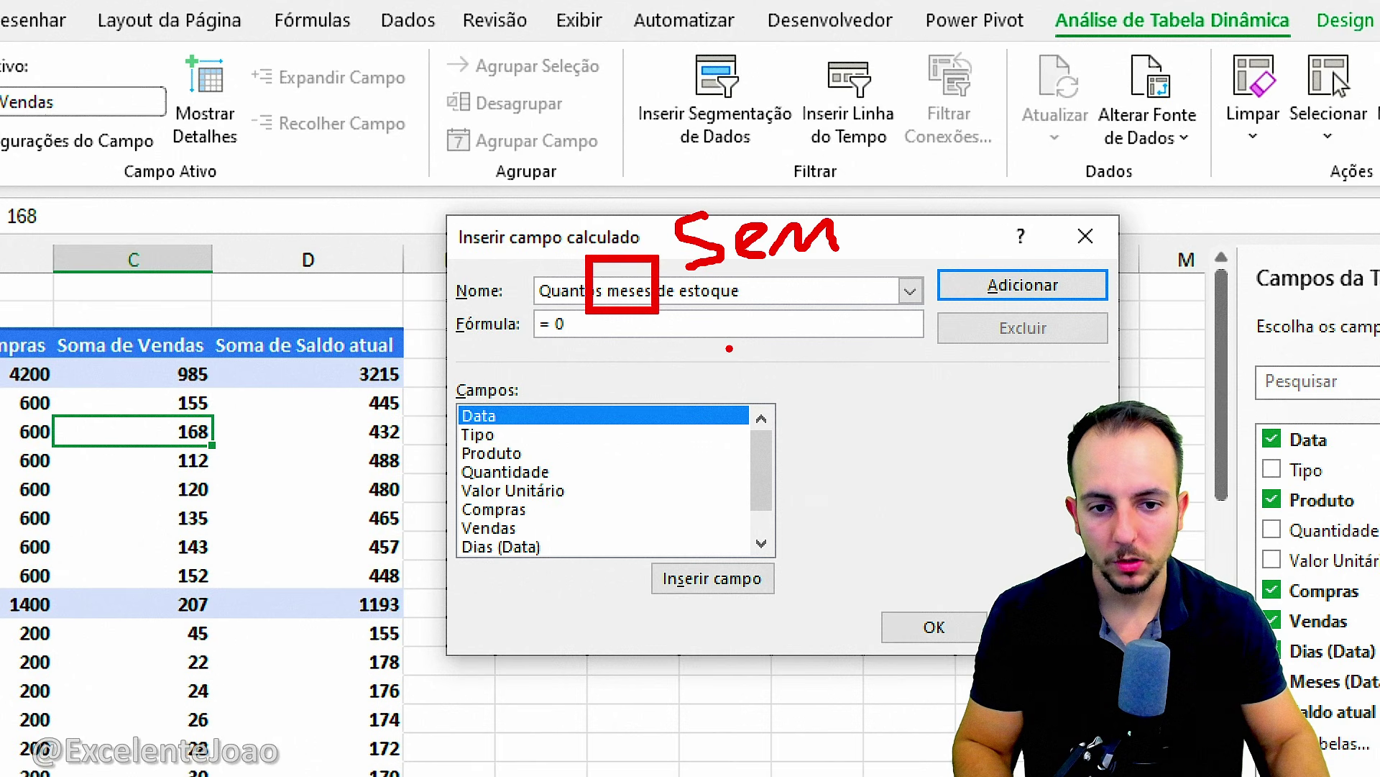
drag(729, 349, 751, 377)
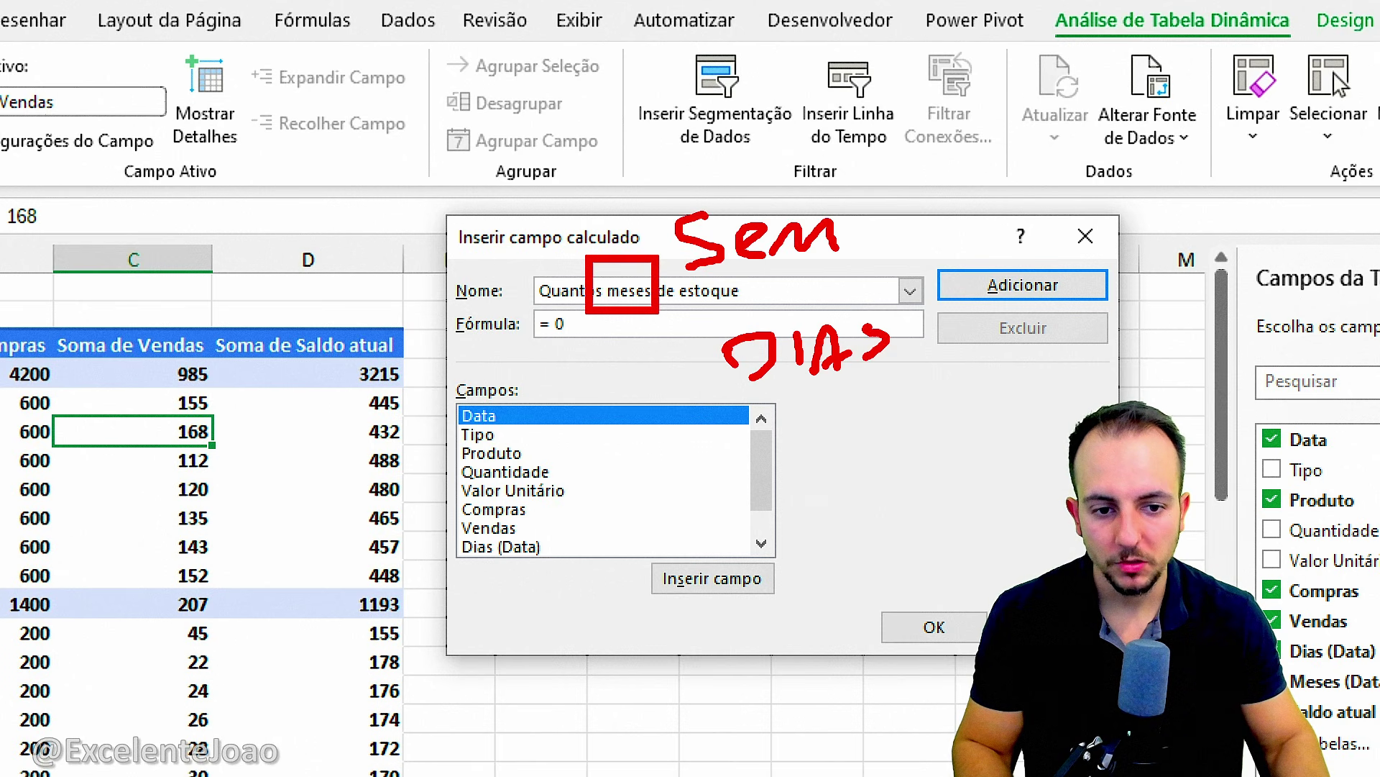
drag(710, 294, 872, 254)
drag(750, 404, 925, 381)
key(Escape)
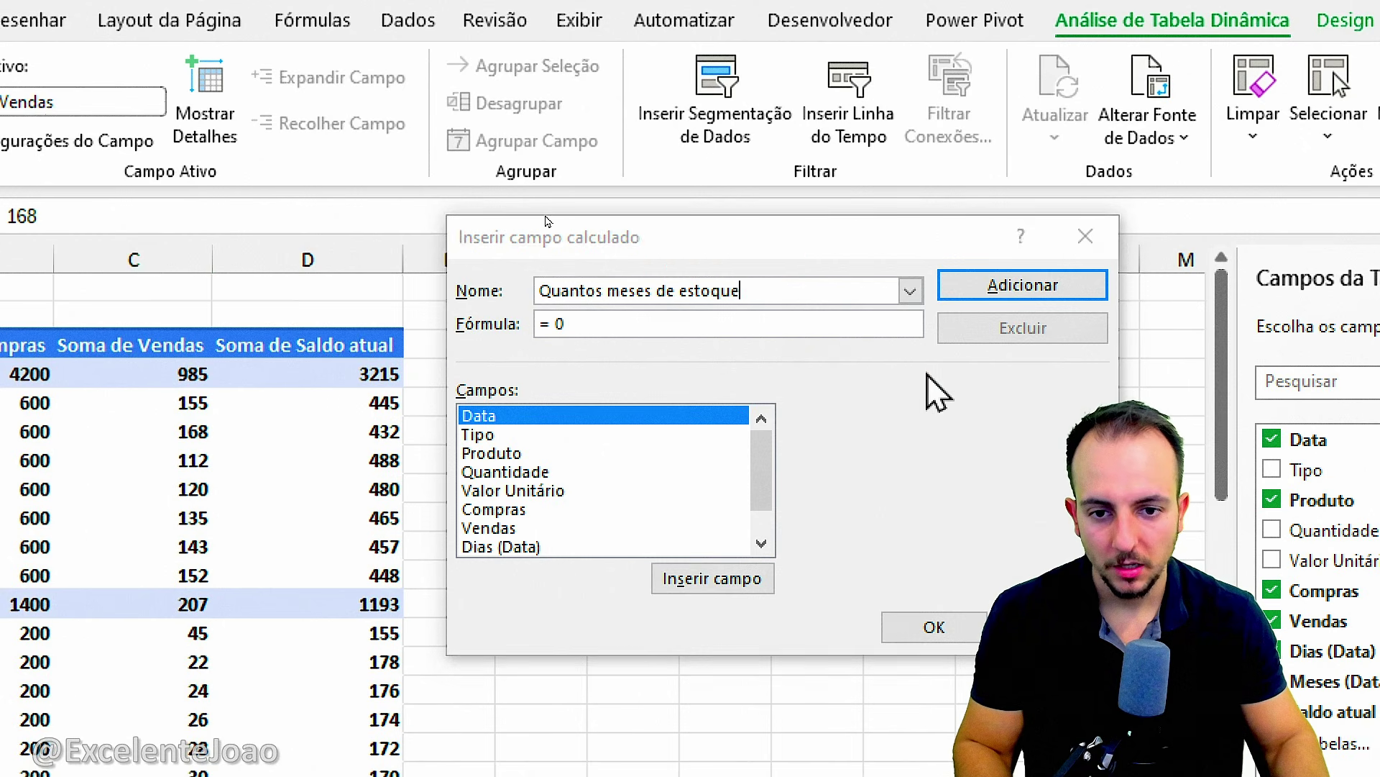
mouse_move(31, 346)
mouse_down()
mouse_move(147, 597)
mouse_move(229, 597)
mouse_up()
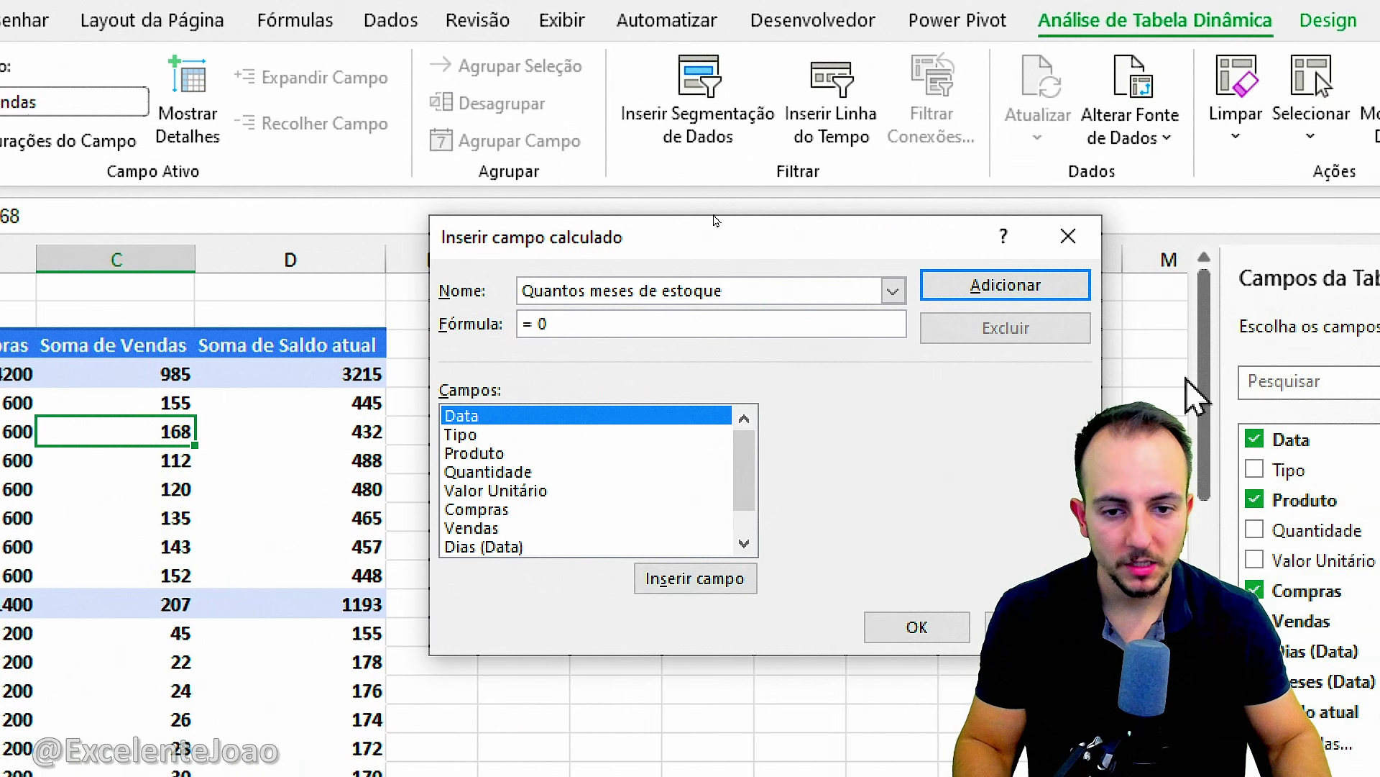
- Set the Quantos meses de estoque formula to ='Saldo atual'/Vendas and add the calculated field to the pivot table
key(Tab)
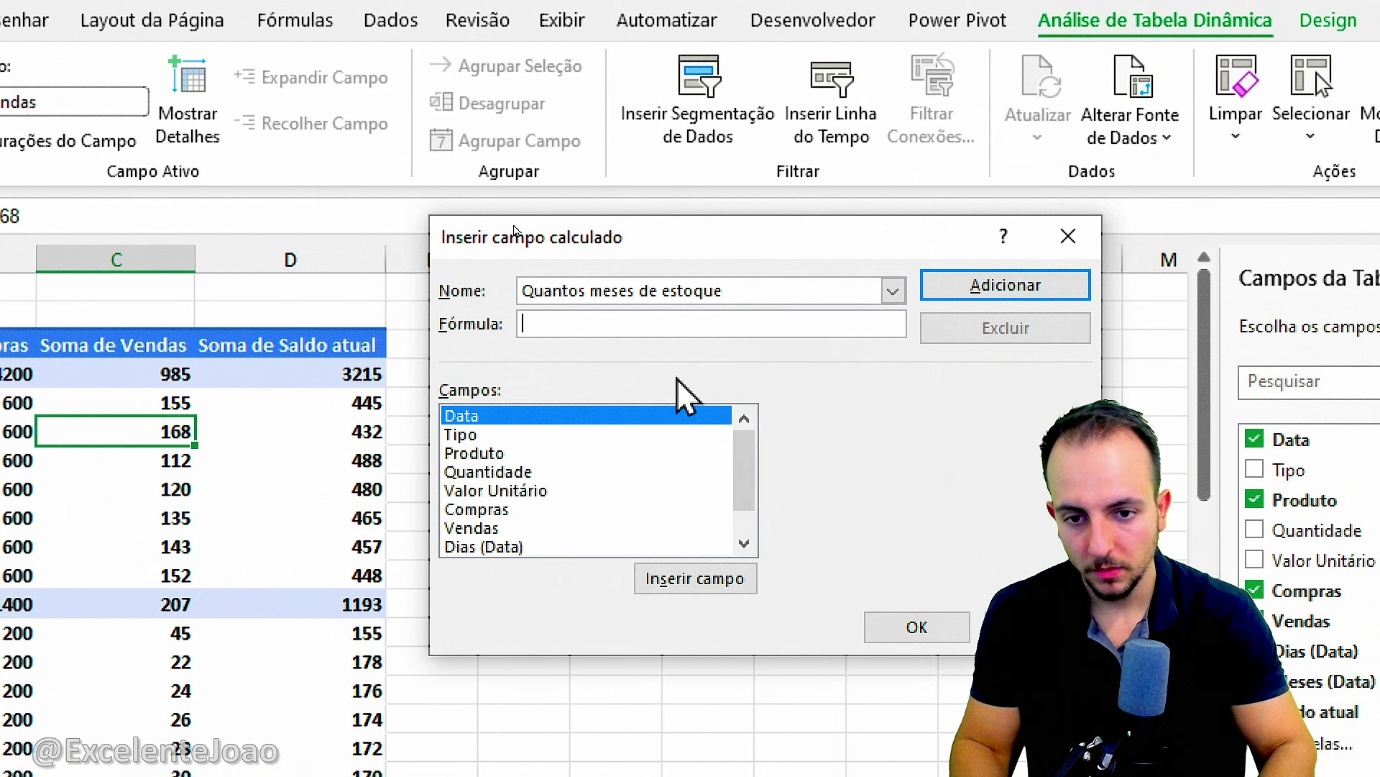
scroll(748, 493, down, 1)
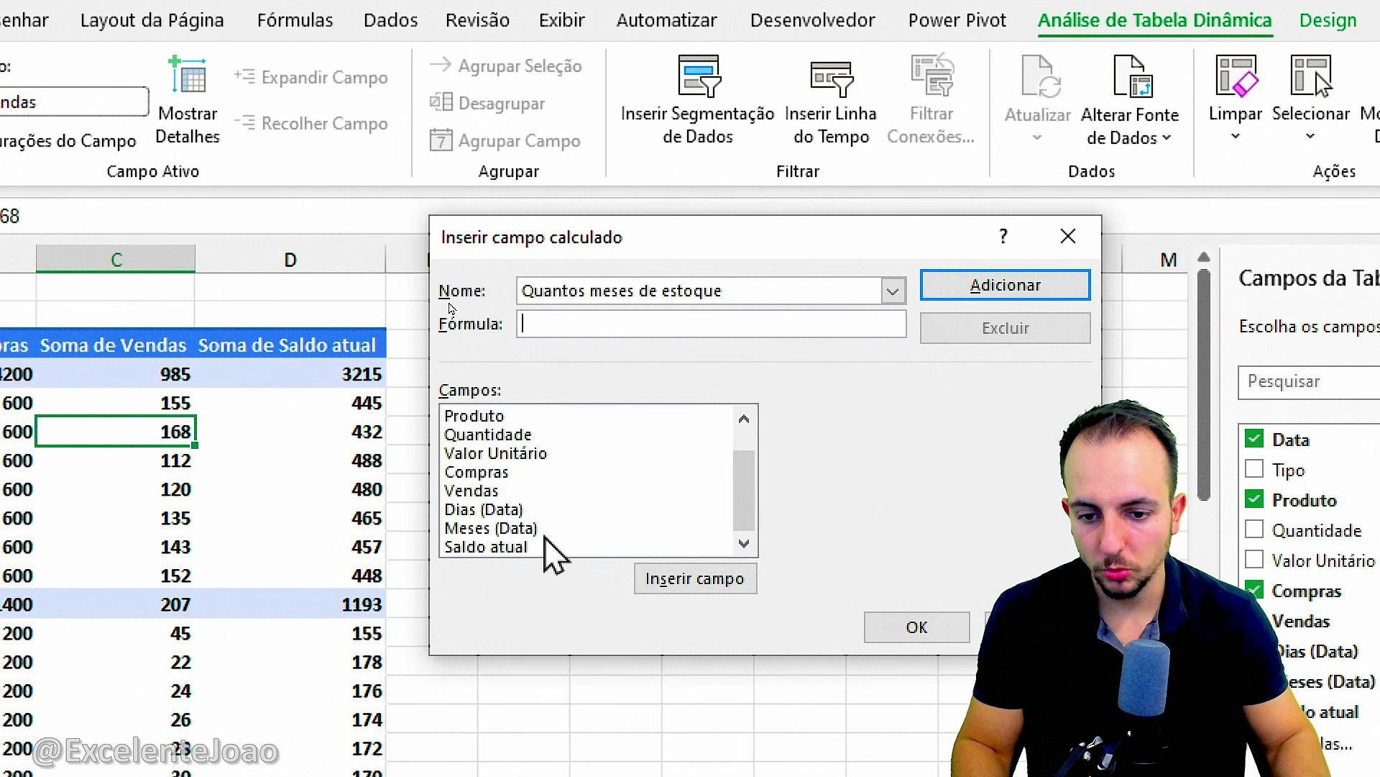
click(488, 546)
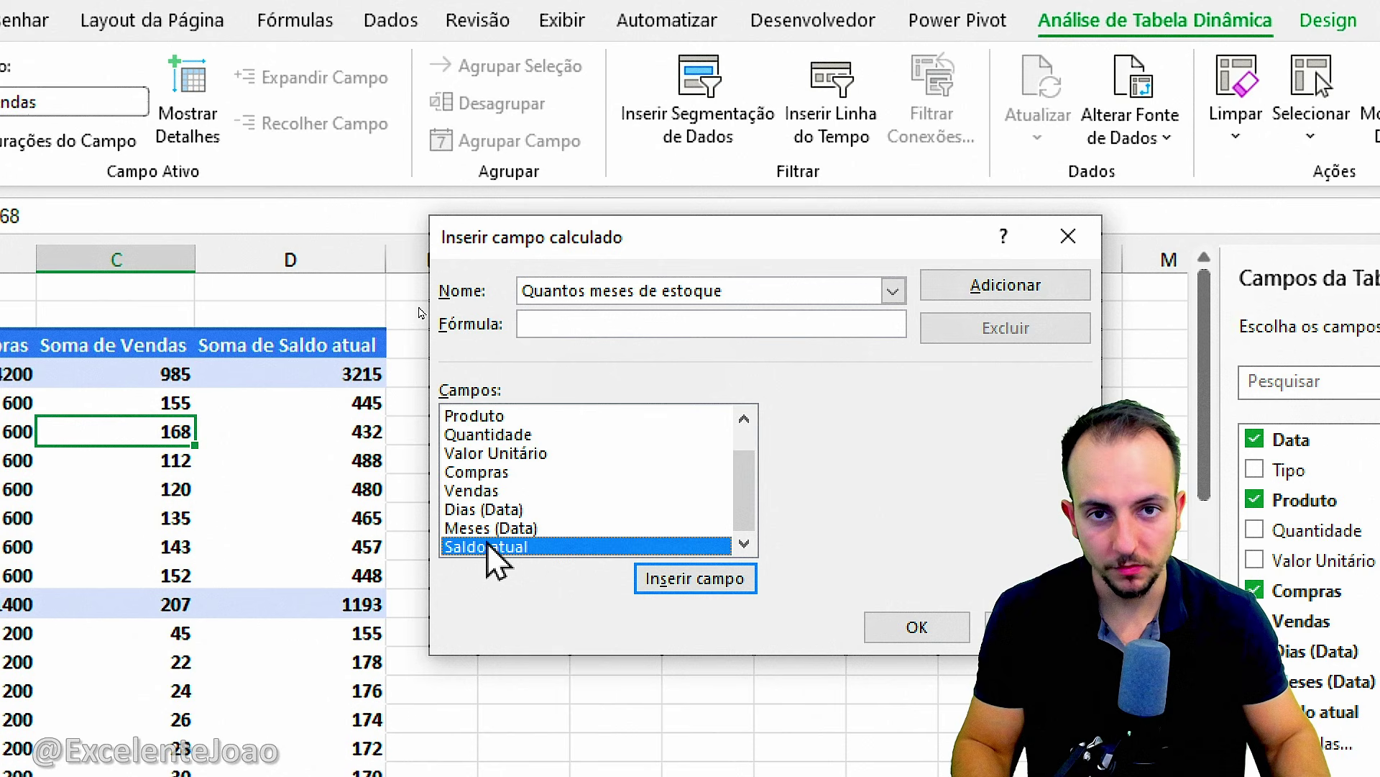
click(661, 580)
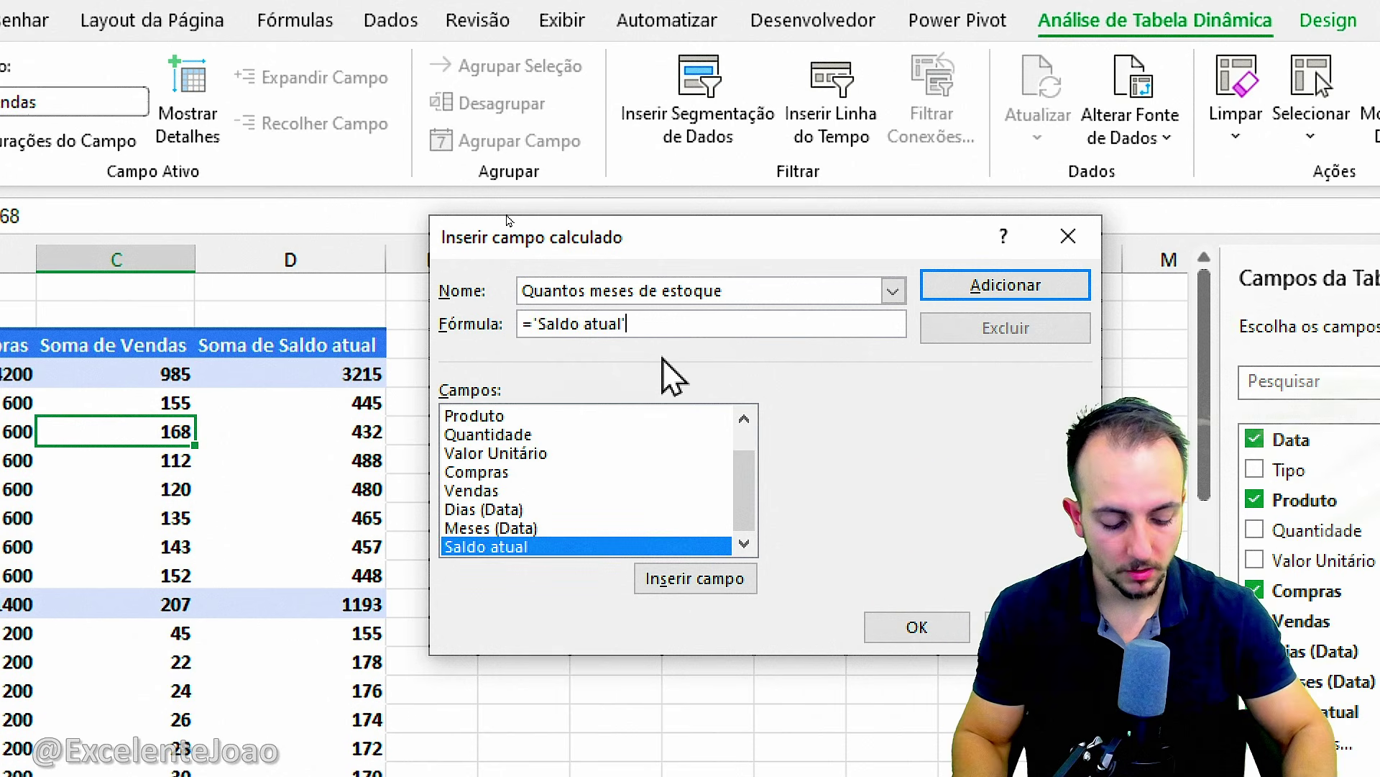
click(476, 491)
click(696, 584)
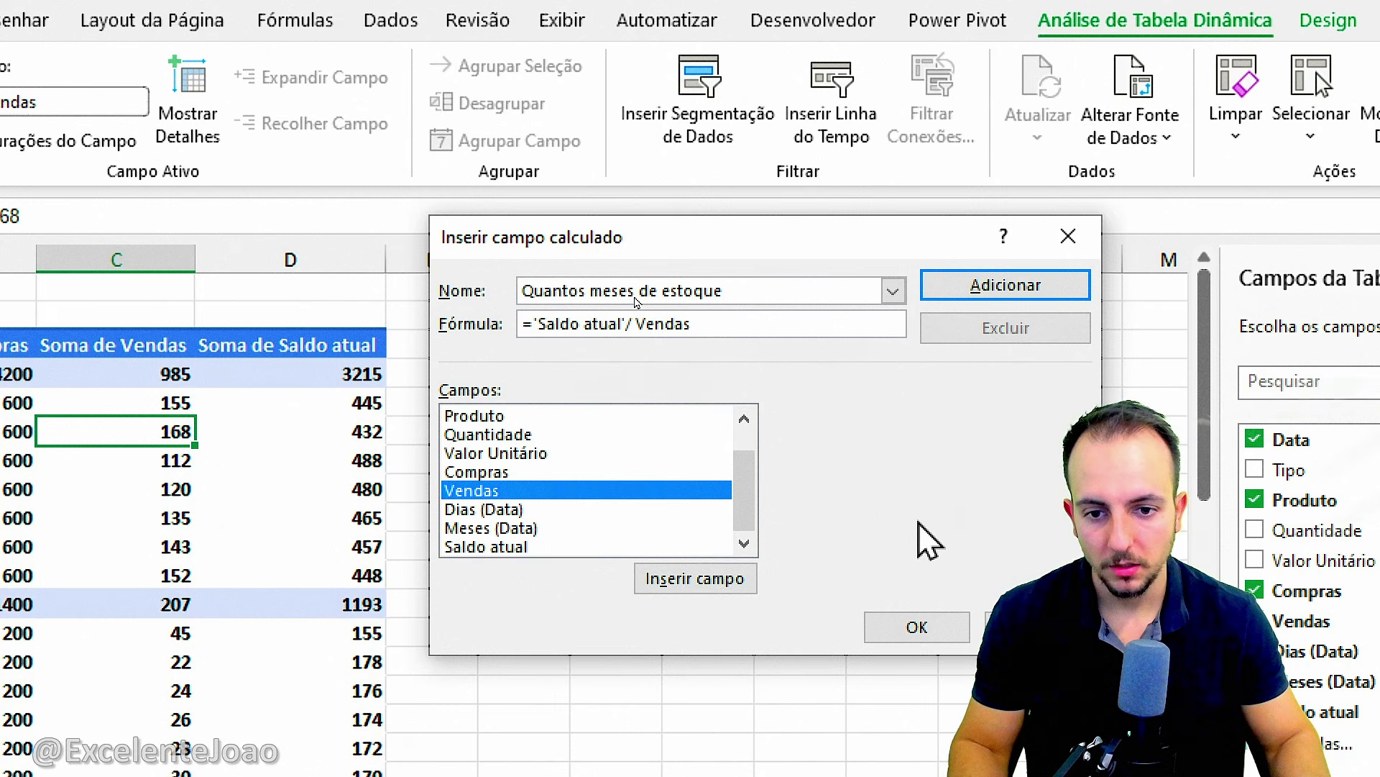
click(898, 630)
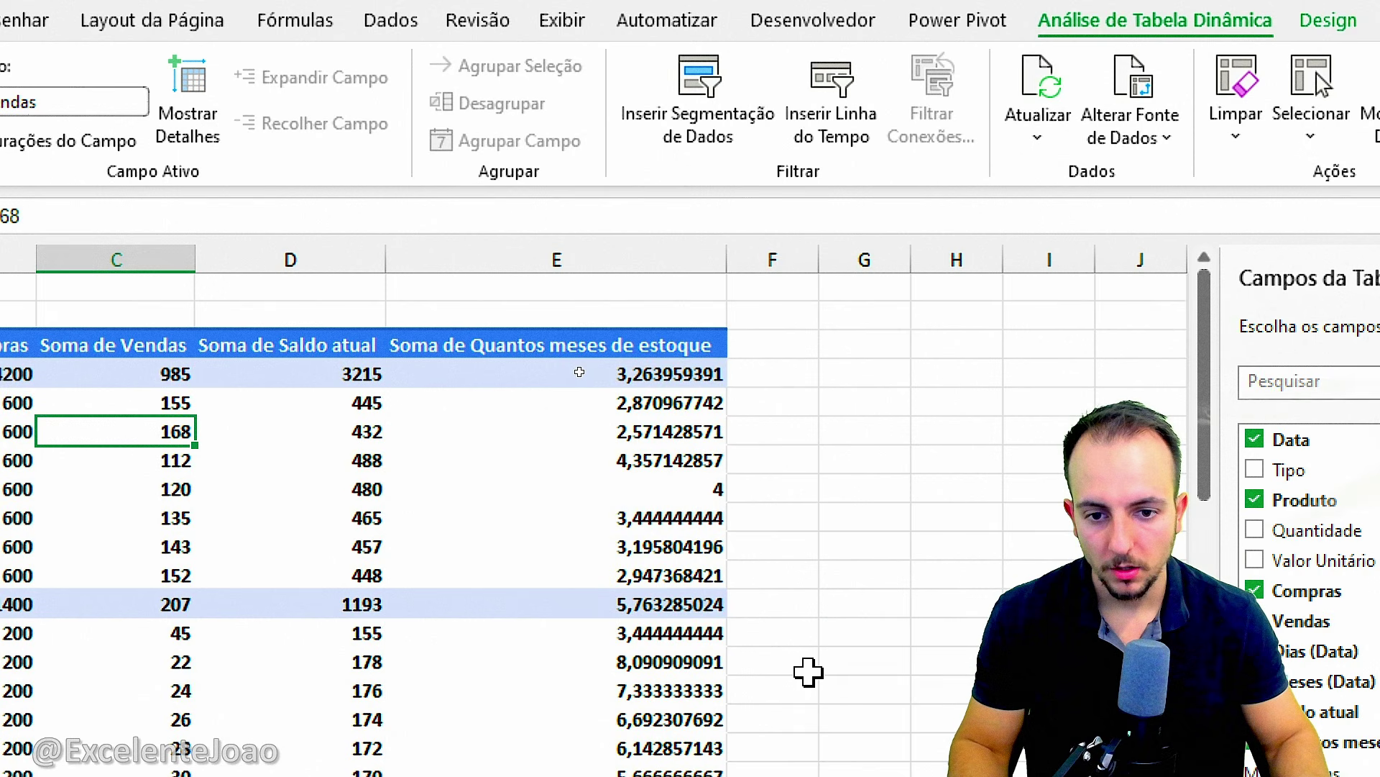
- Examine the monthly Quantos meses de estoque values of Item-01 in the pivot table
click(632, 258)
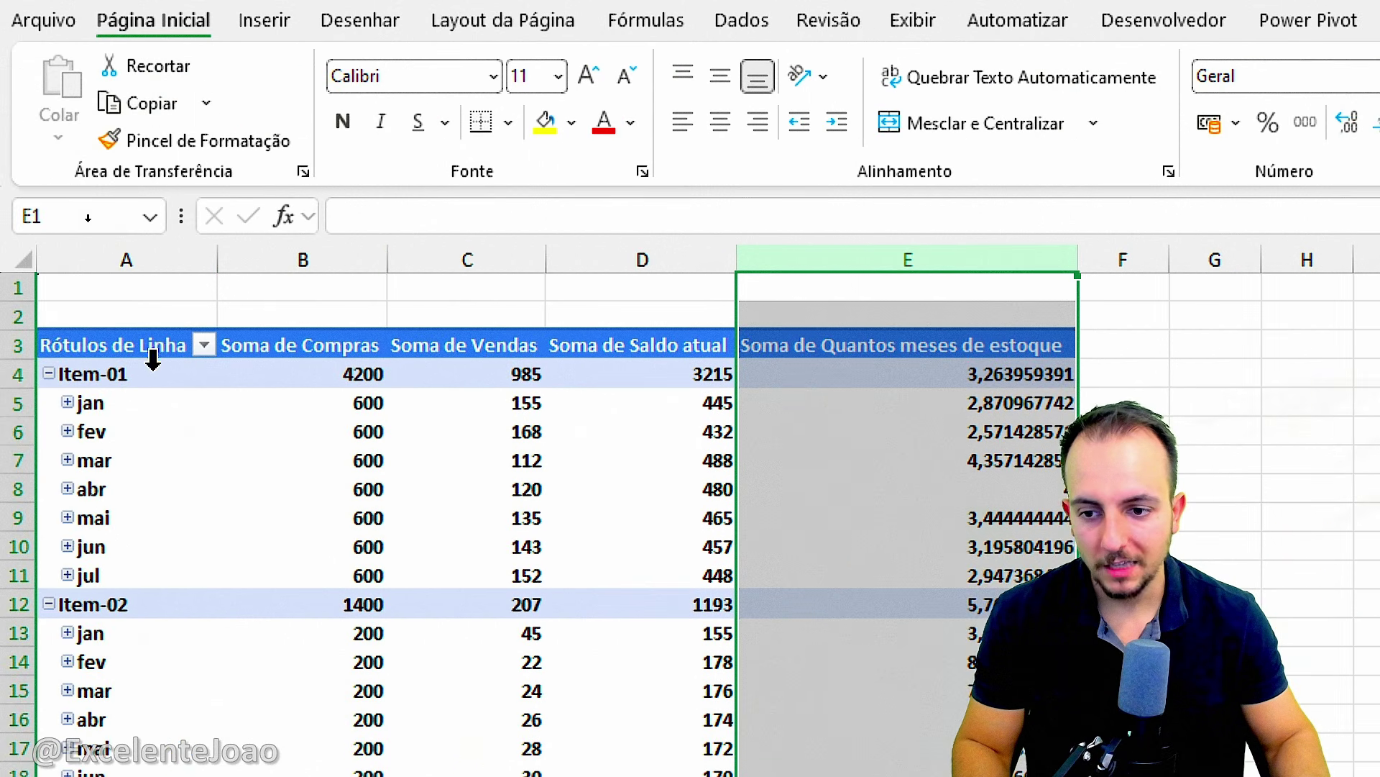
click(153, 357)
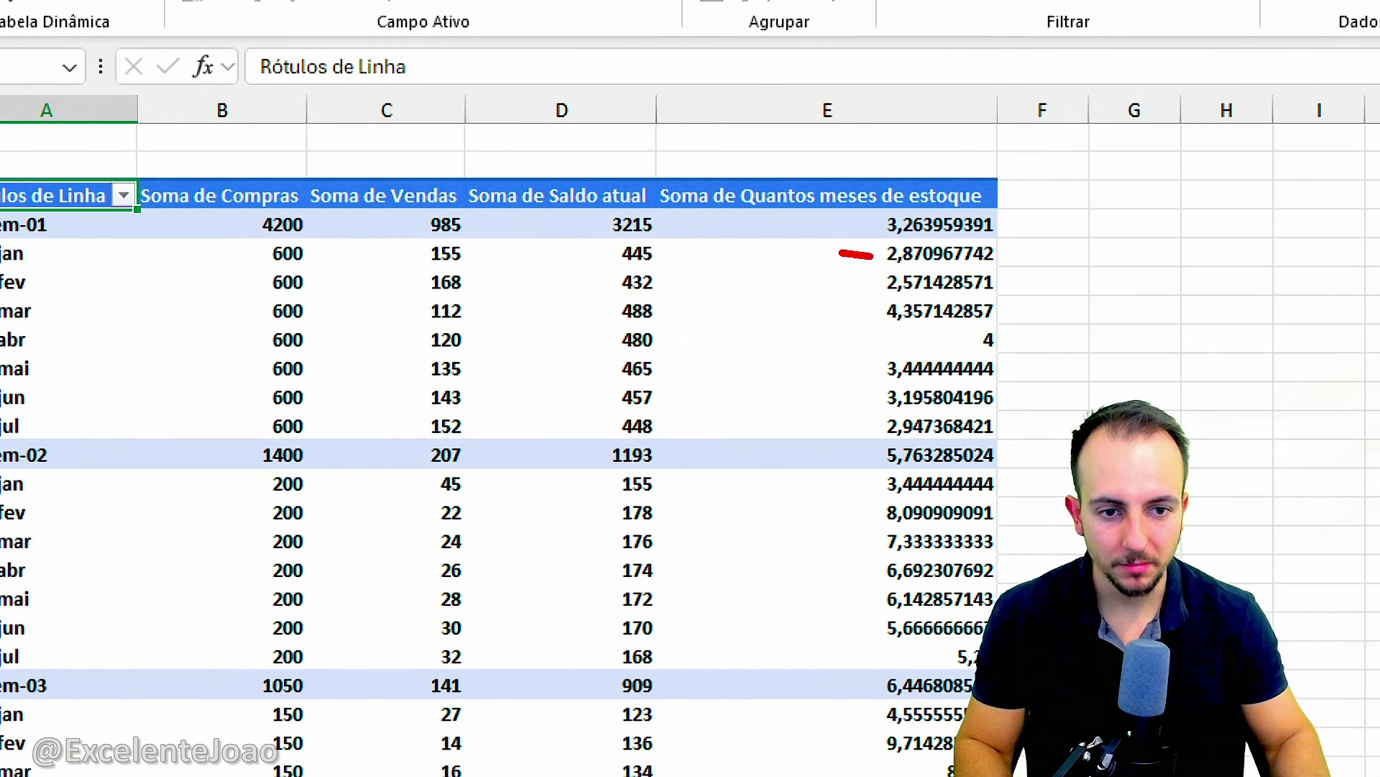
drag(868, 305, 822, 314)
drag(853, 328, 812, 343)
key(Escape)
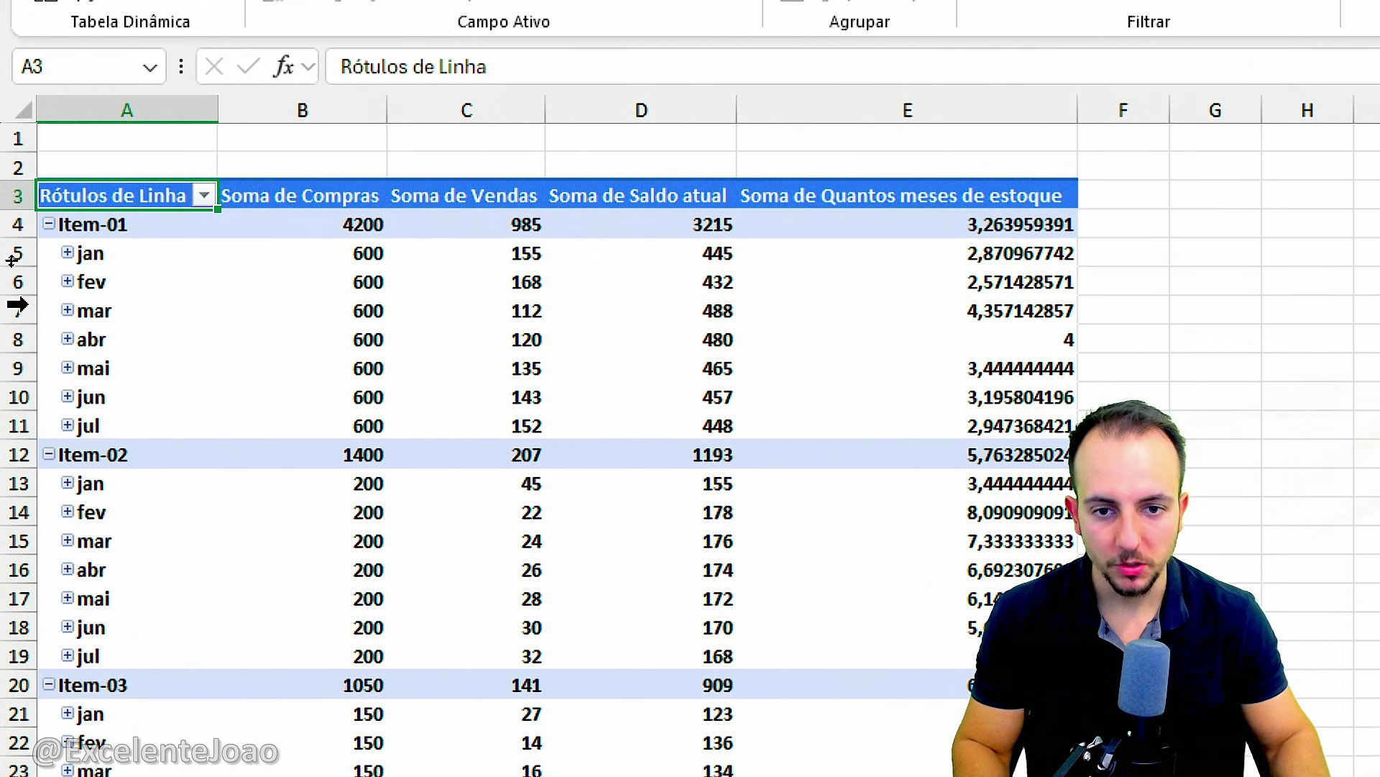
- Examine Item-01's total row across Compras, Vendas, Saldo atual and Quantos meses de estoque
mouse_move(306, 190)
mouse_down()
mouse_move(380, 218)
mouse_move(1073, 274)
mouse_move(1111, 261)
mouse_up()
drag(1115, 245, 1215, 307)
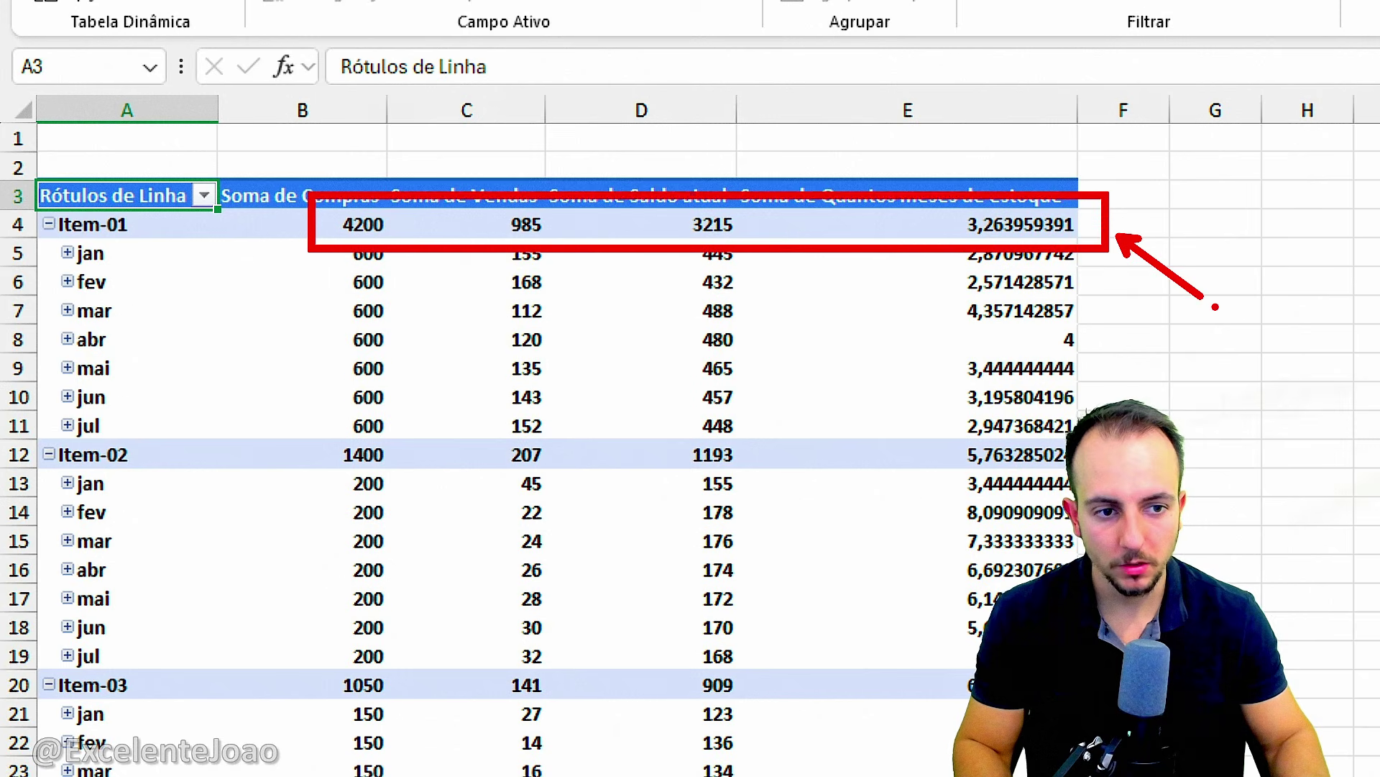
key(e)
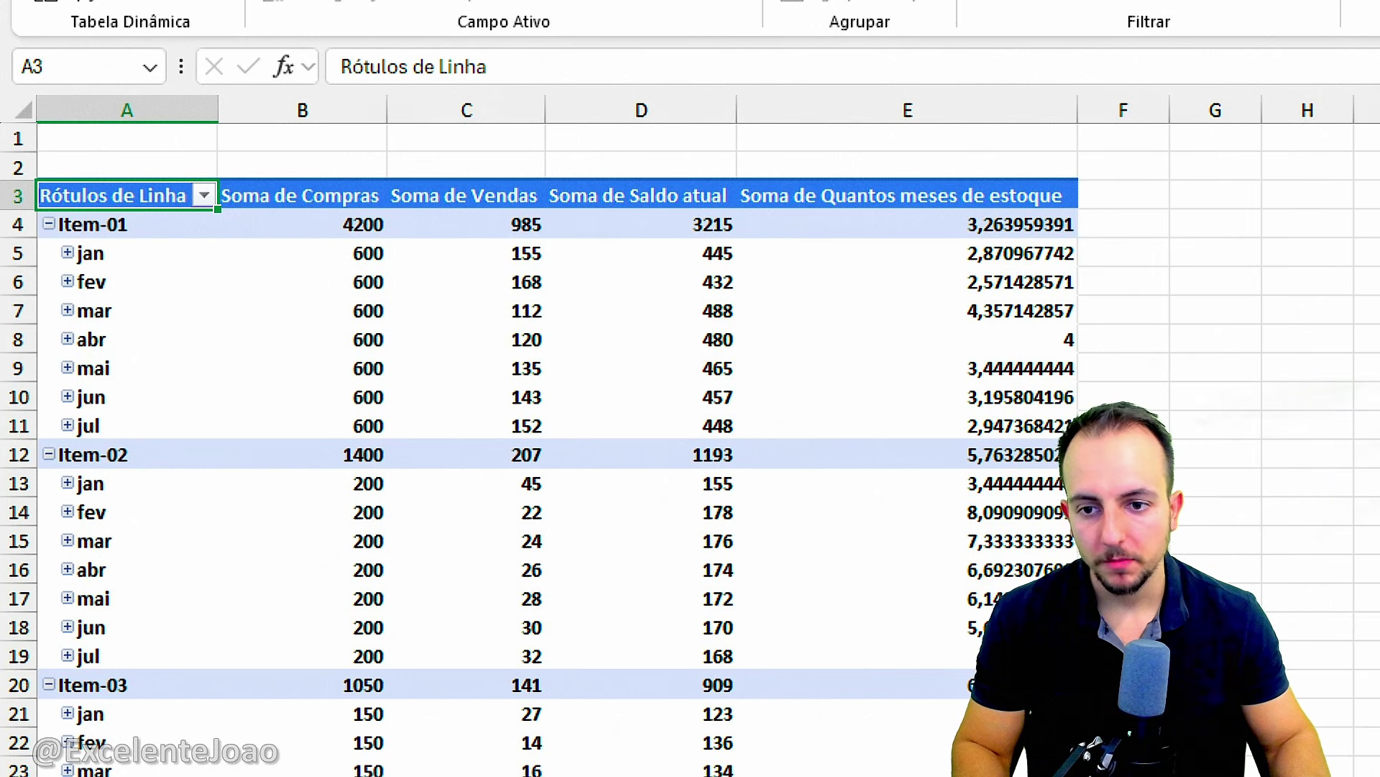
mouse_move(234, 160)
mouse_down()
mouse_move(360, 122)
mouse_move(791, 209)
mouse_move(367, 121)
mouse_up()
key(e)
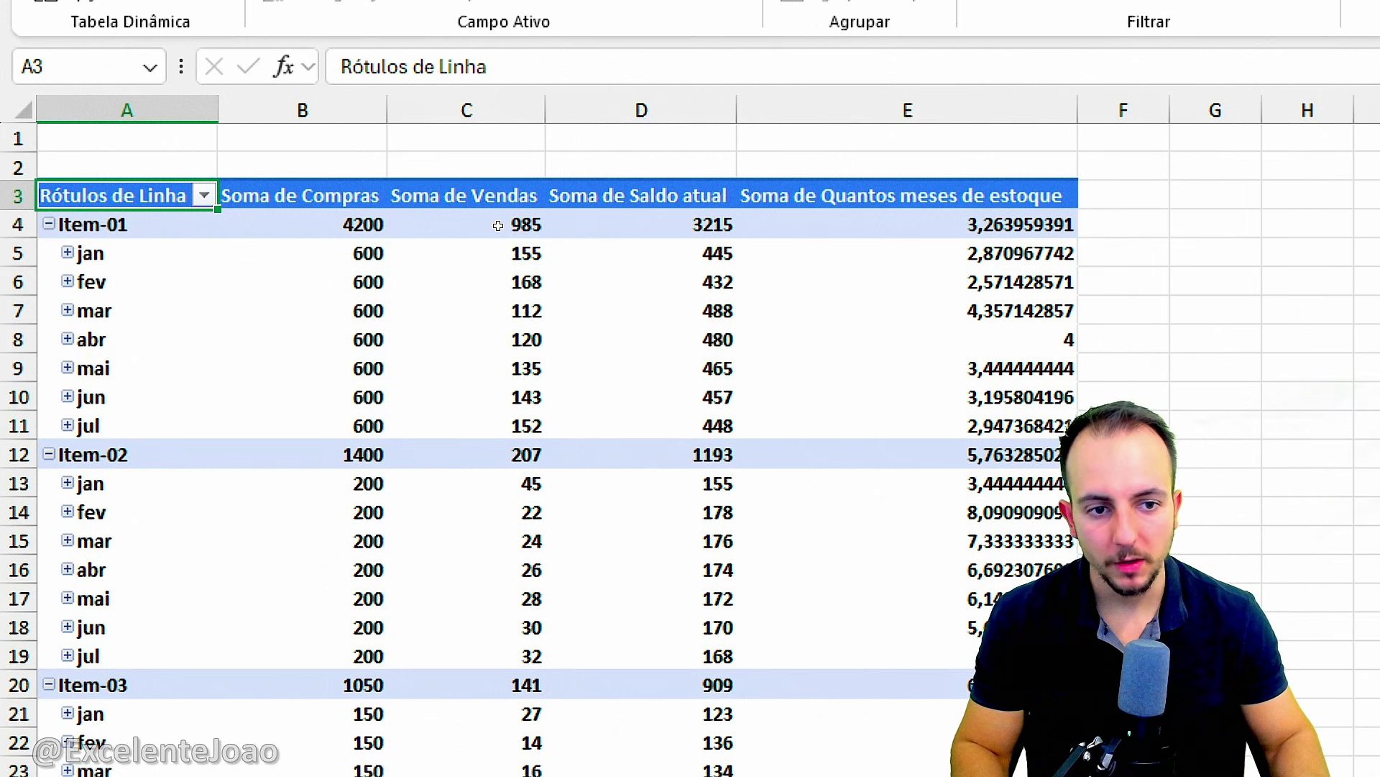
drag(951, 197, 1164, 267)
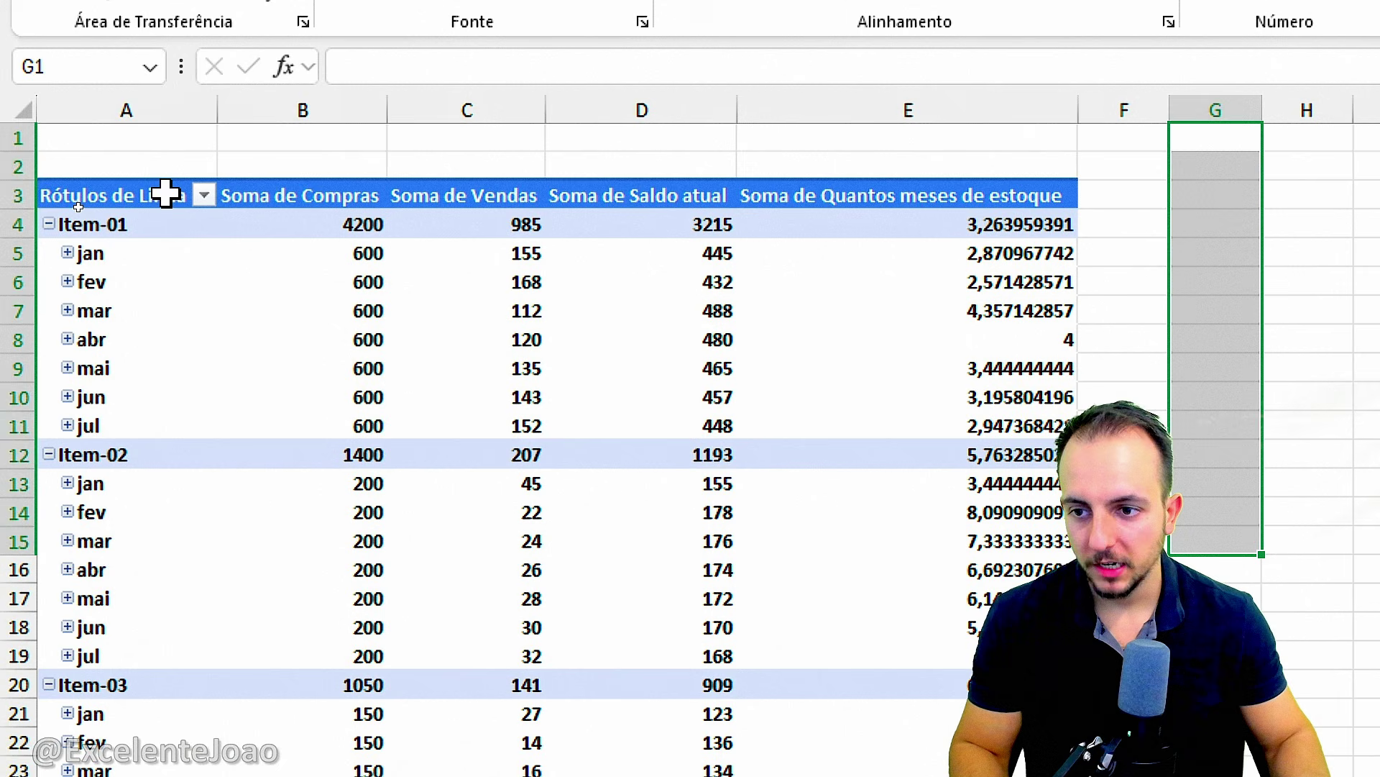
click(171, 195)
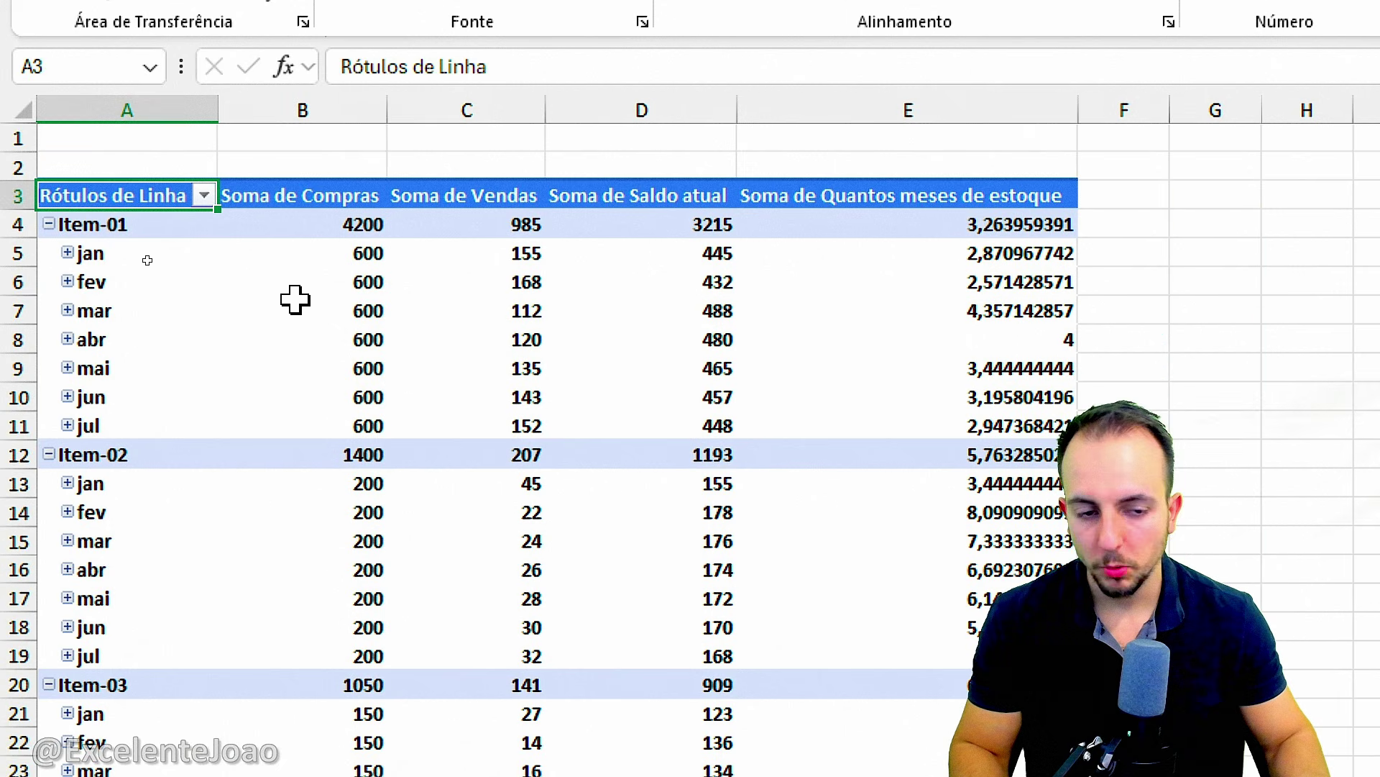
- Examine Item-04's overall Quantos meses de estoque against its monthly values
scroll(913, 561, down, 1)
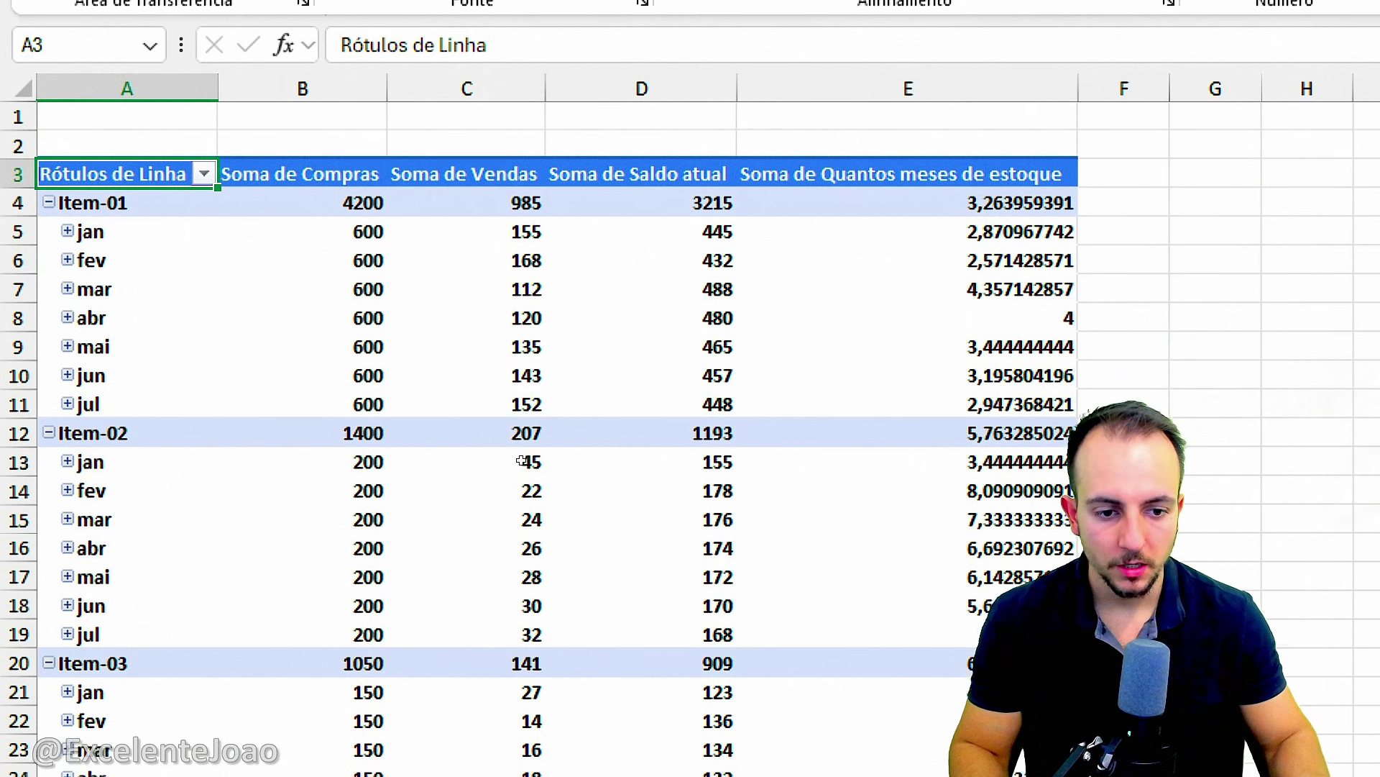
scroll(893, 614, down, 5)
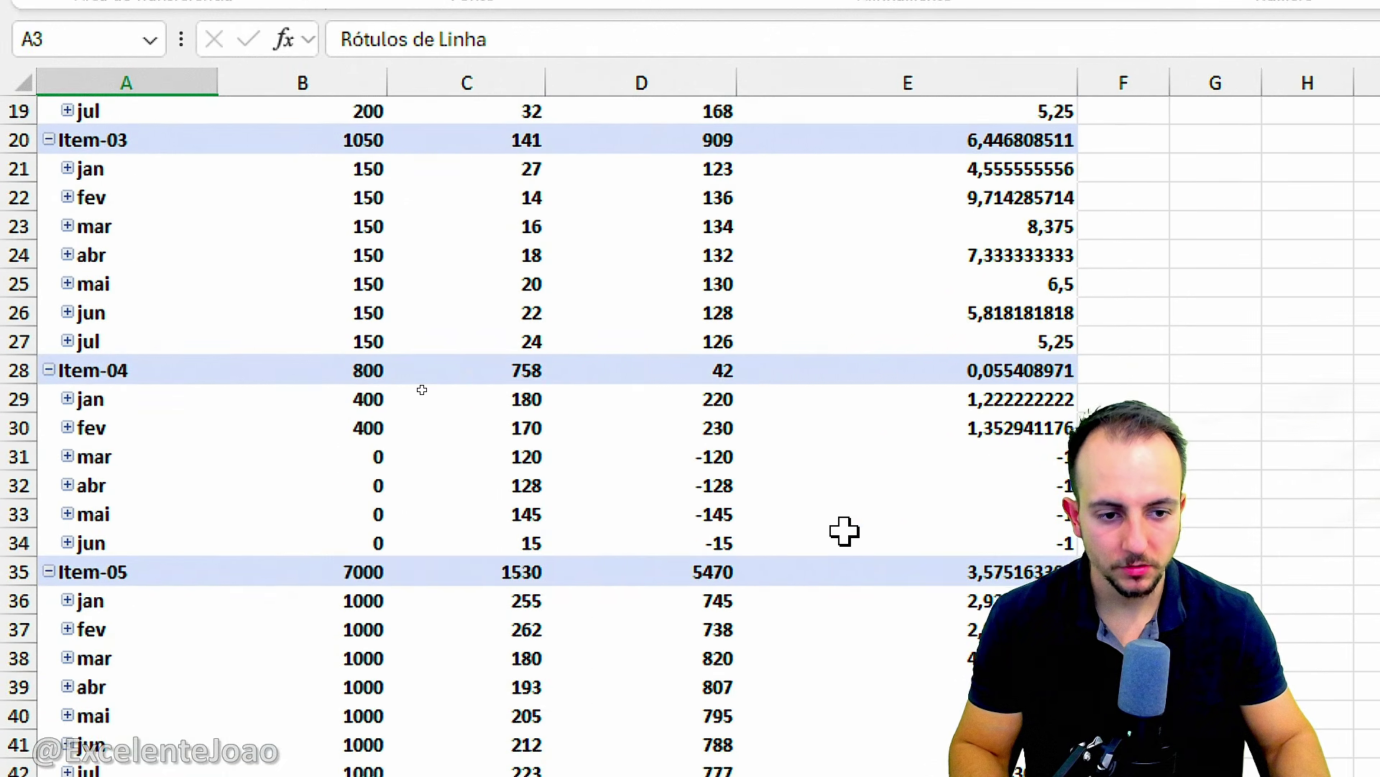
scroll(845, 531, down, 1)
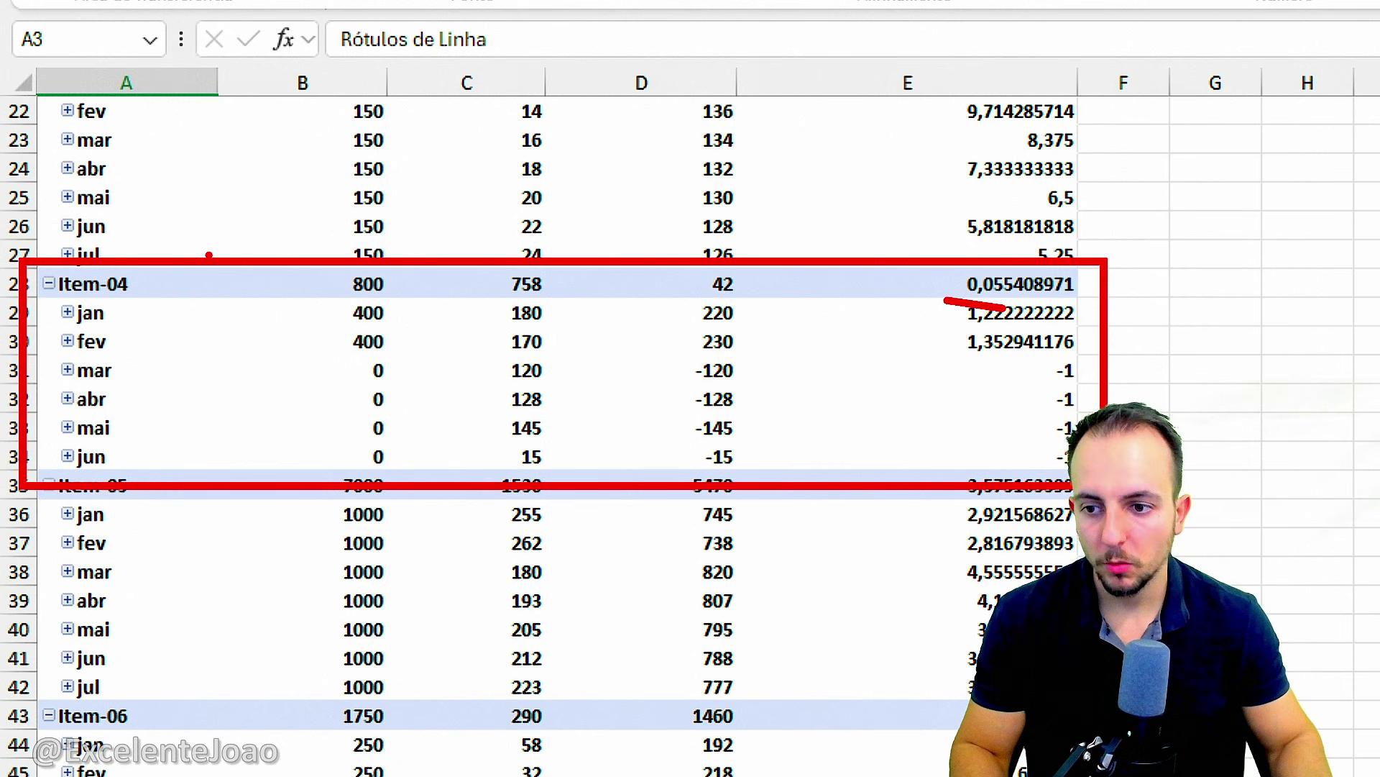
key(Escape)
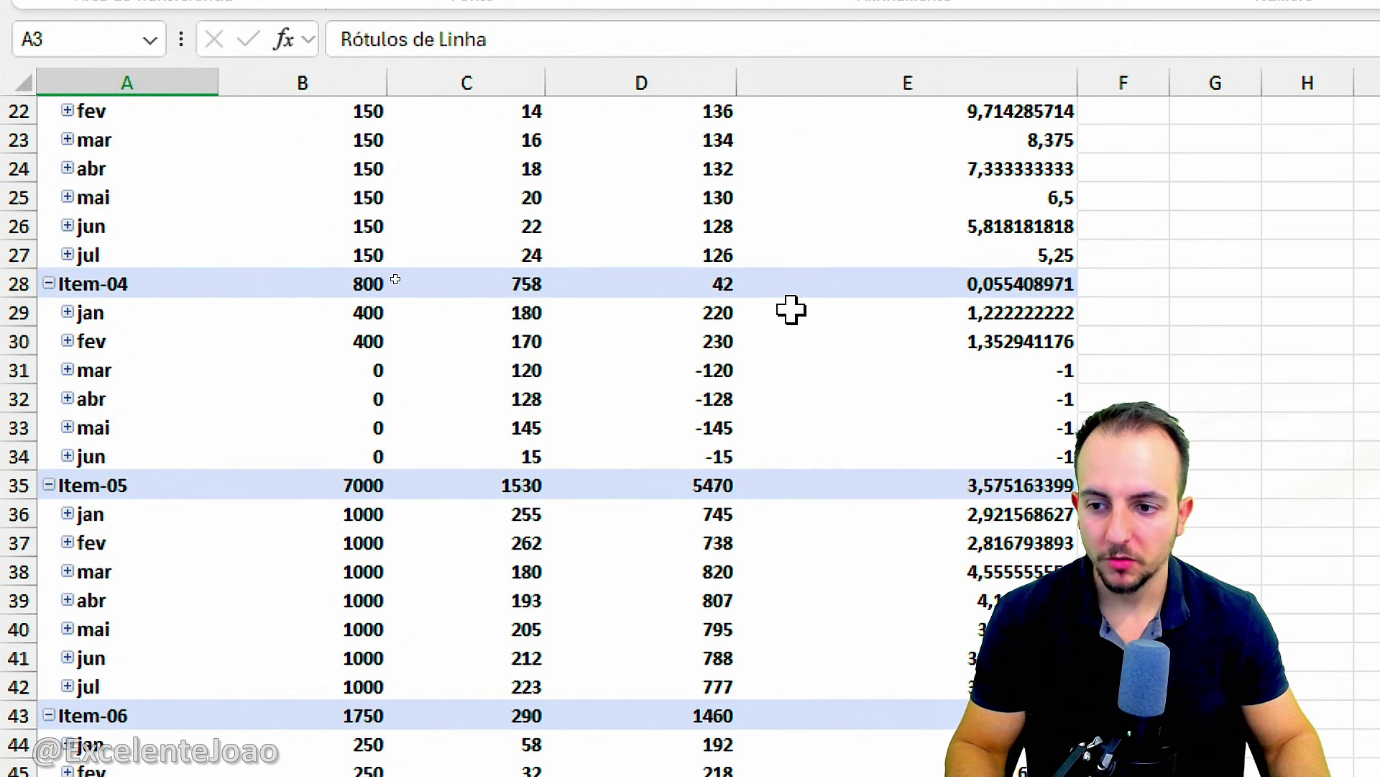
- Review Quantos meses de estoque for Item-08 and the remaining items down to the Total Geral row
scroll(791, 310, down, 8)
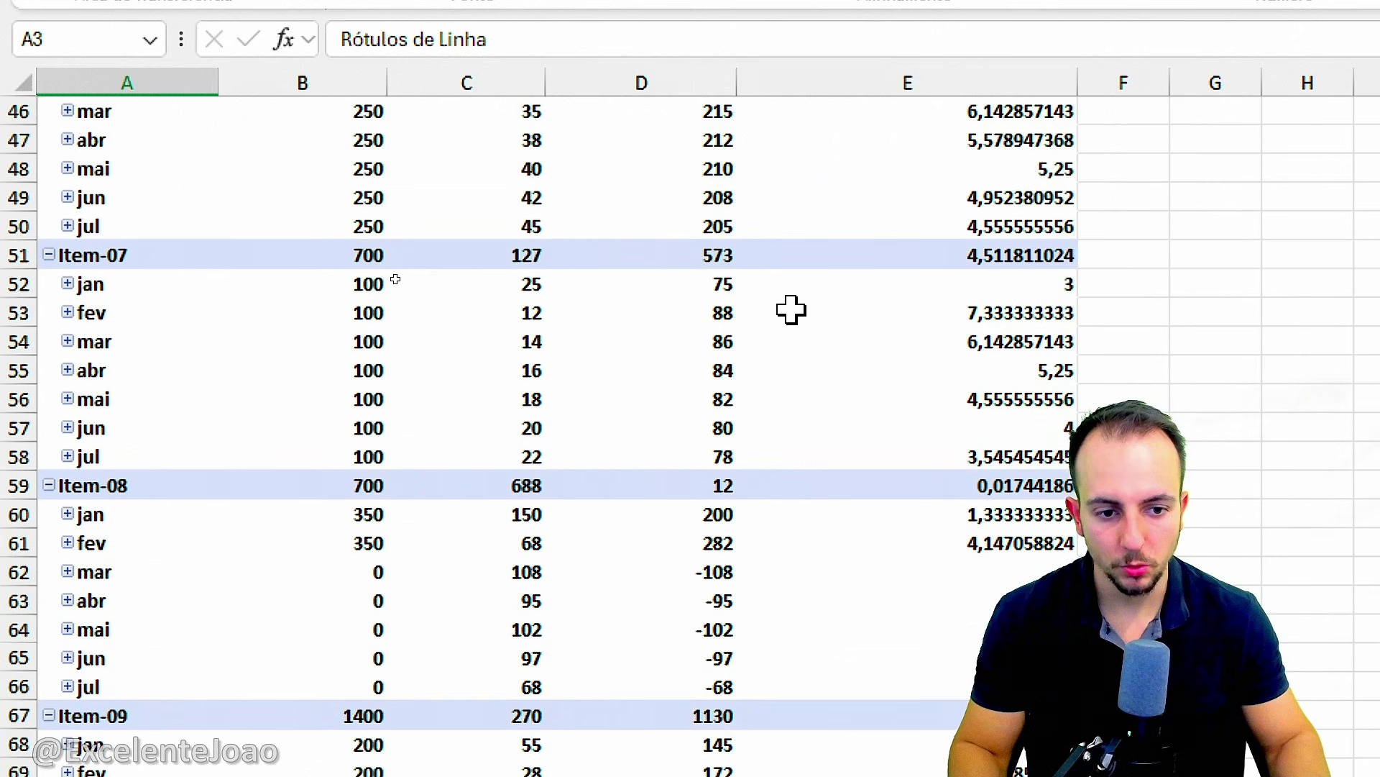
scroll(790, 310, down, 3)
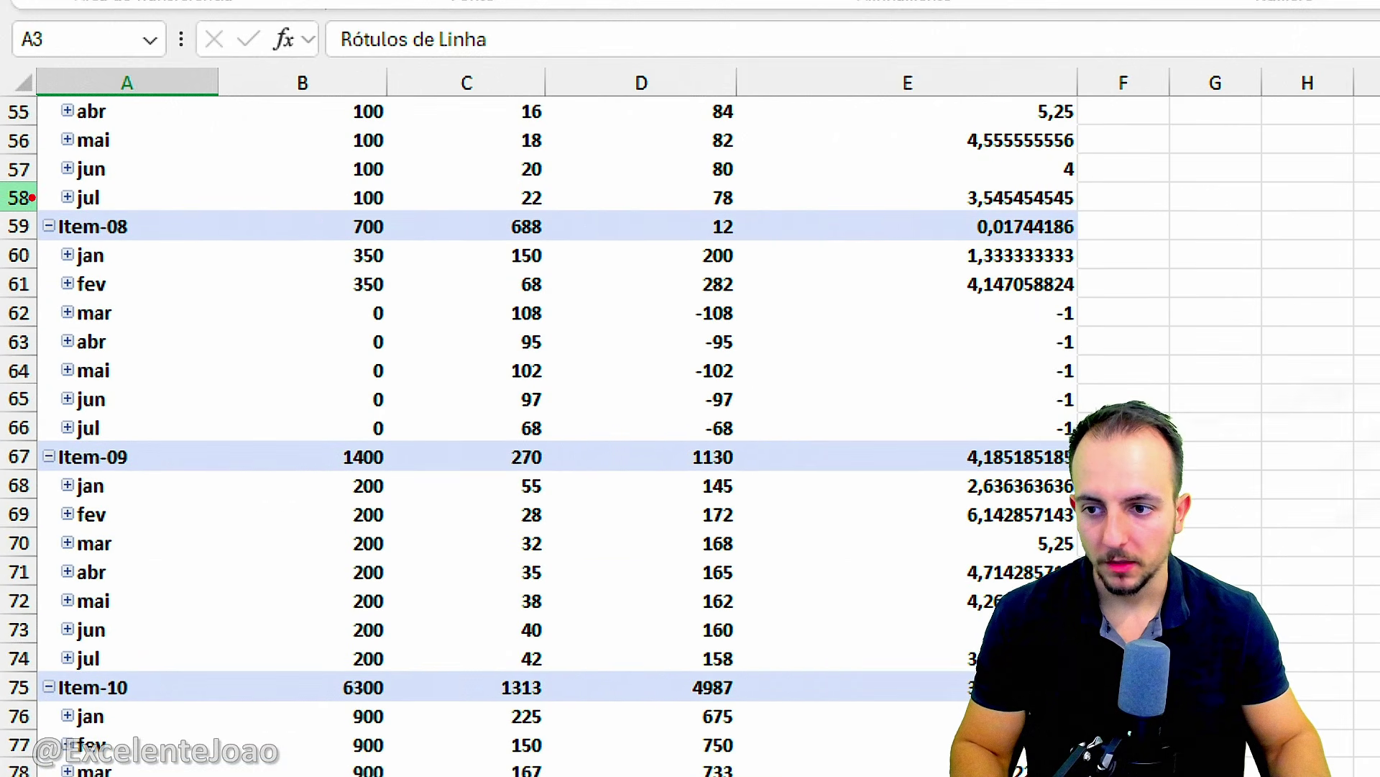
mouse_move(32, 197)
mouse_down()
mouse_move(563, 391)
mouse_move(1091, 455)
mouse_up()
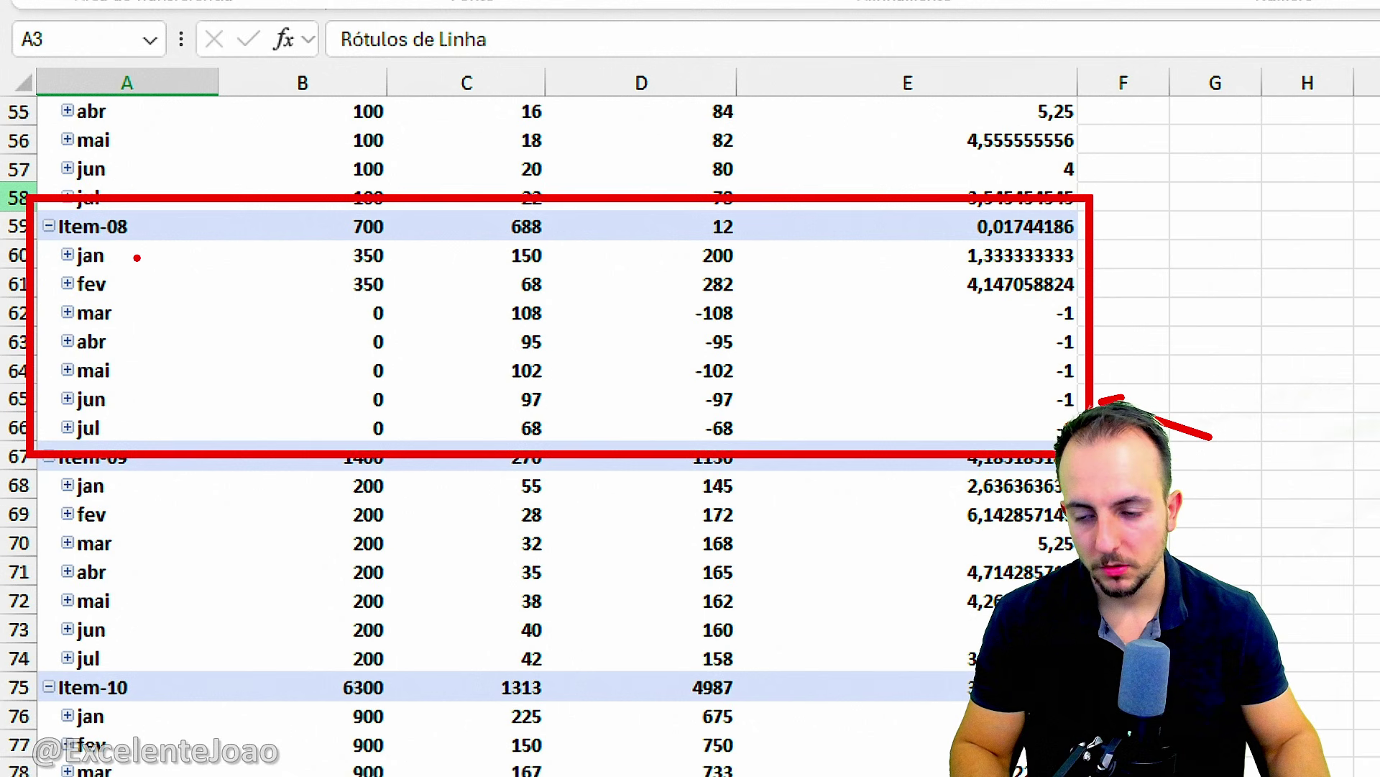
key(Escape)
scroll(404, 297, down, 10)
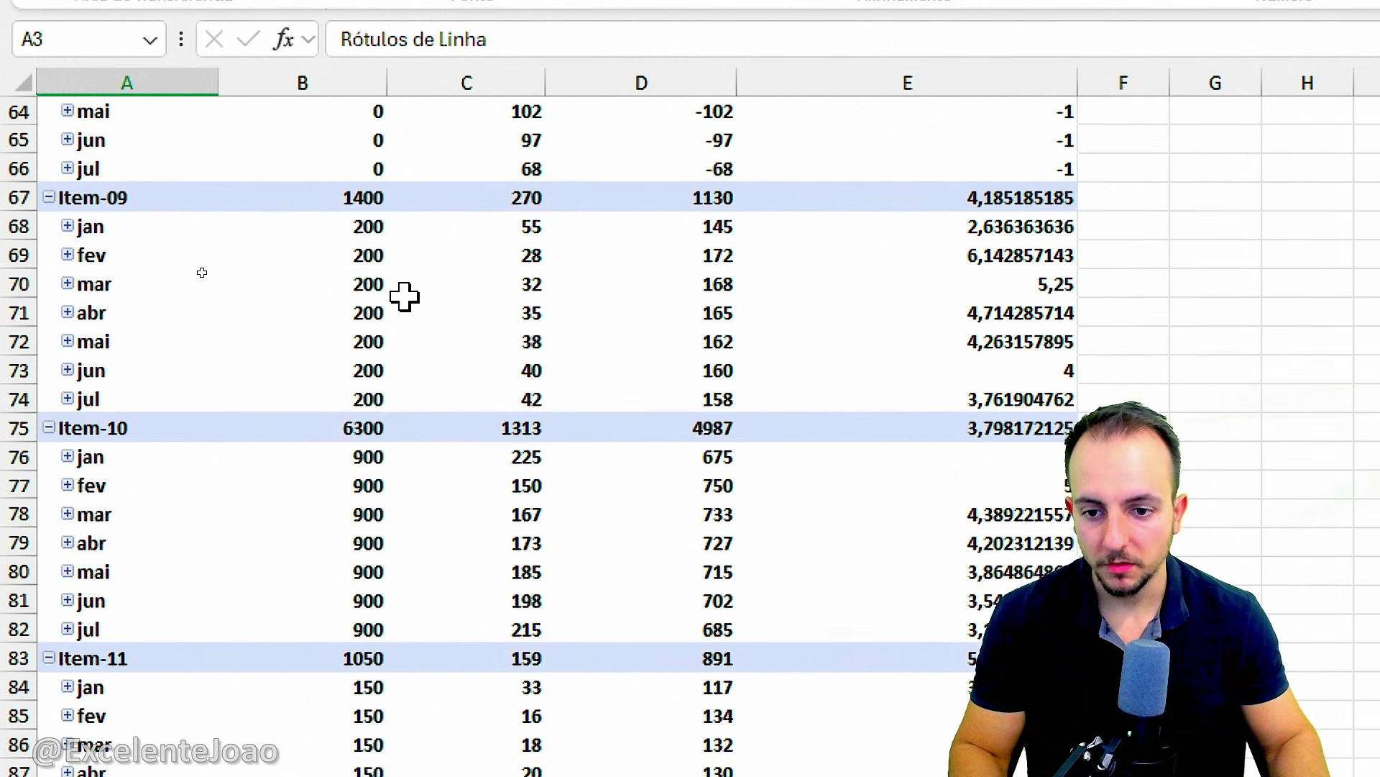
scroll(405, 296, down, 7)
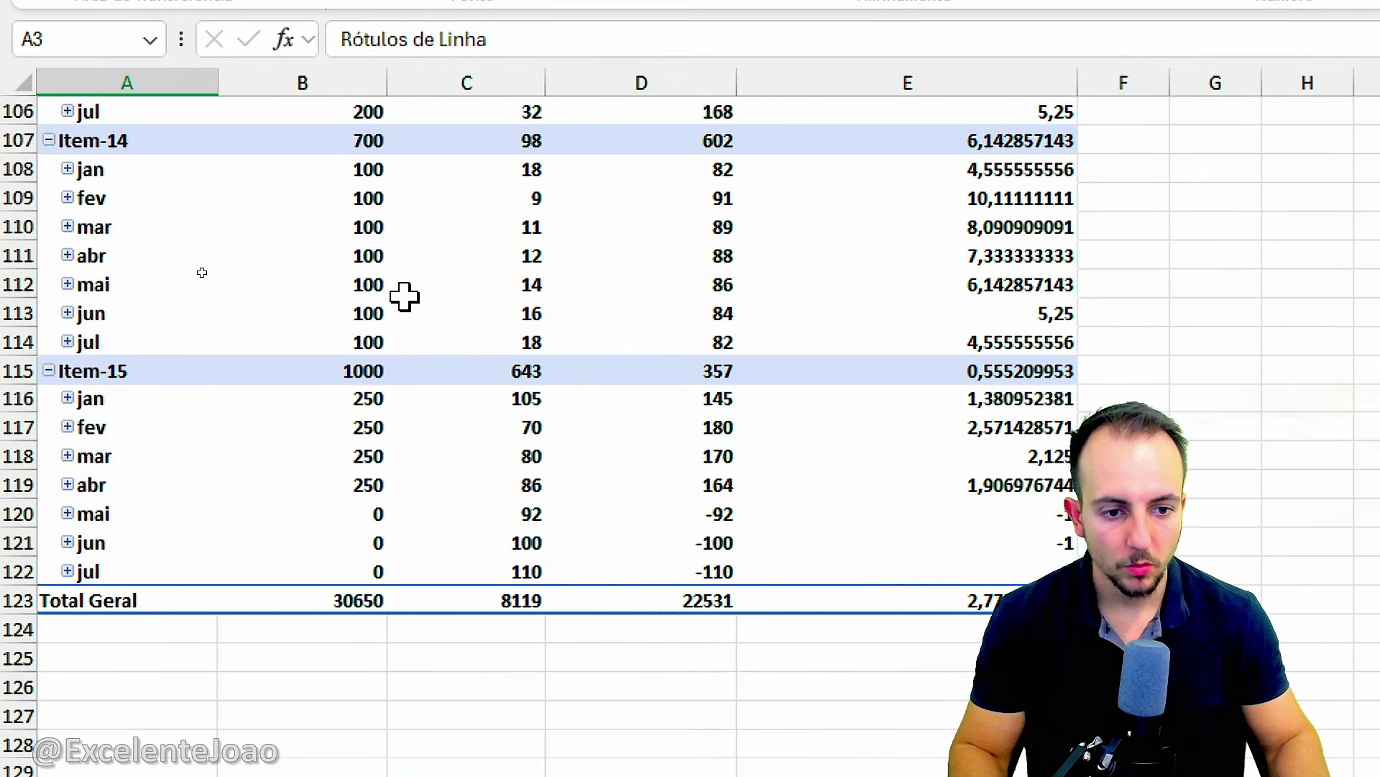
- Sort the pivot table's Produto items in ascending order by Soma de Quantos meses de estoque
scroll(405, 296, up, 14)
scroll(404, 296, up, 20)
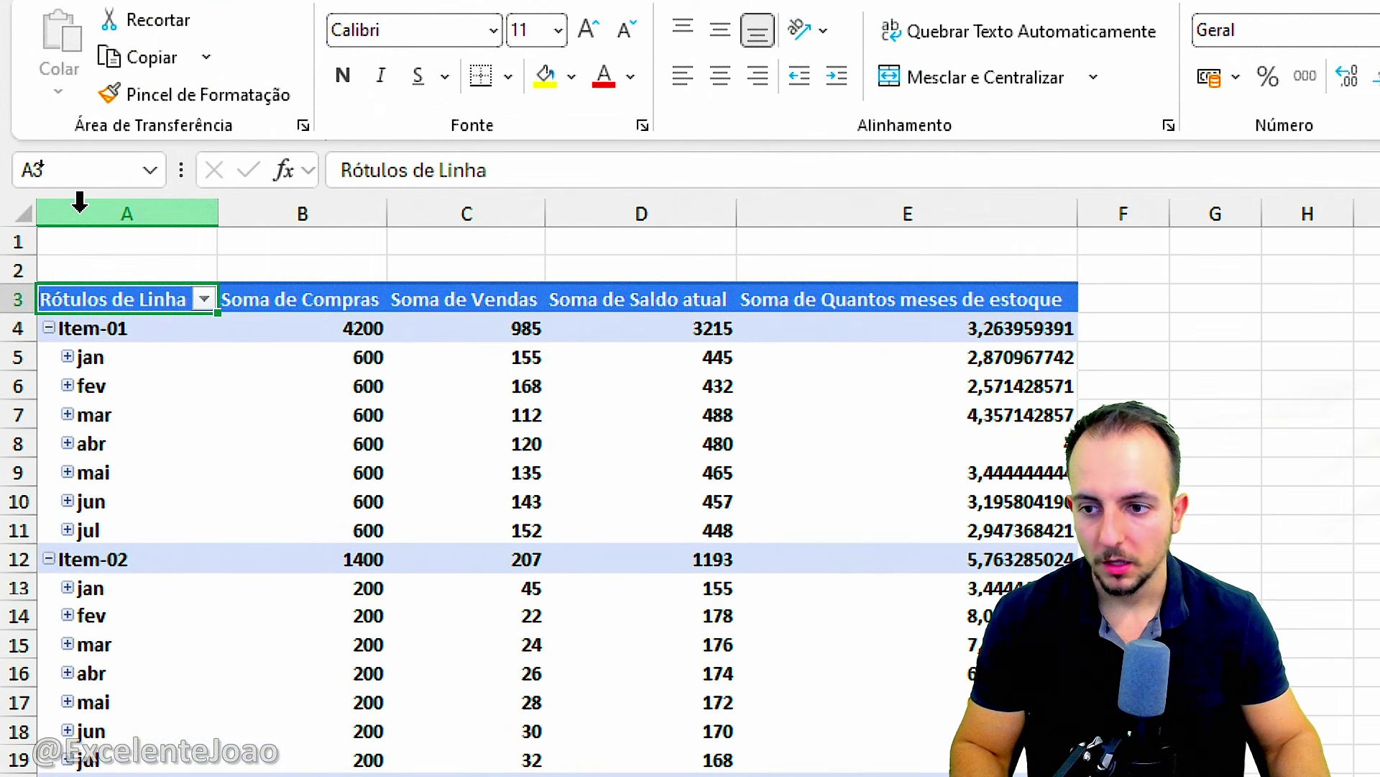
drag(169, 255, 82, 226)
key(Escape)
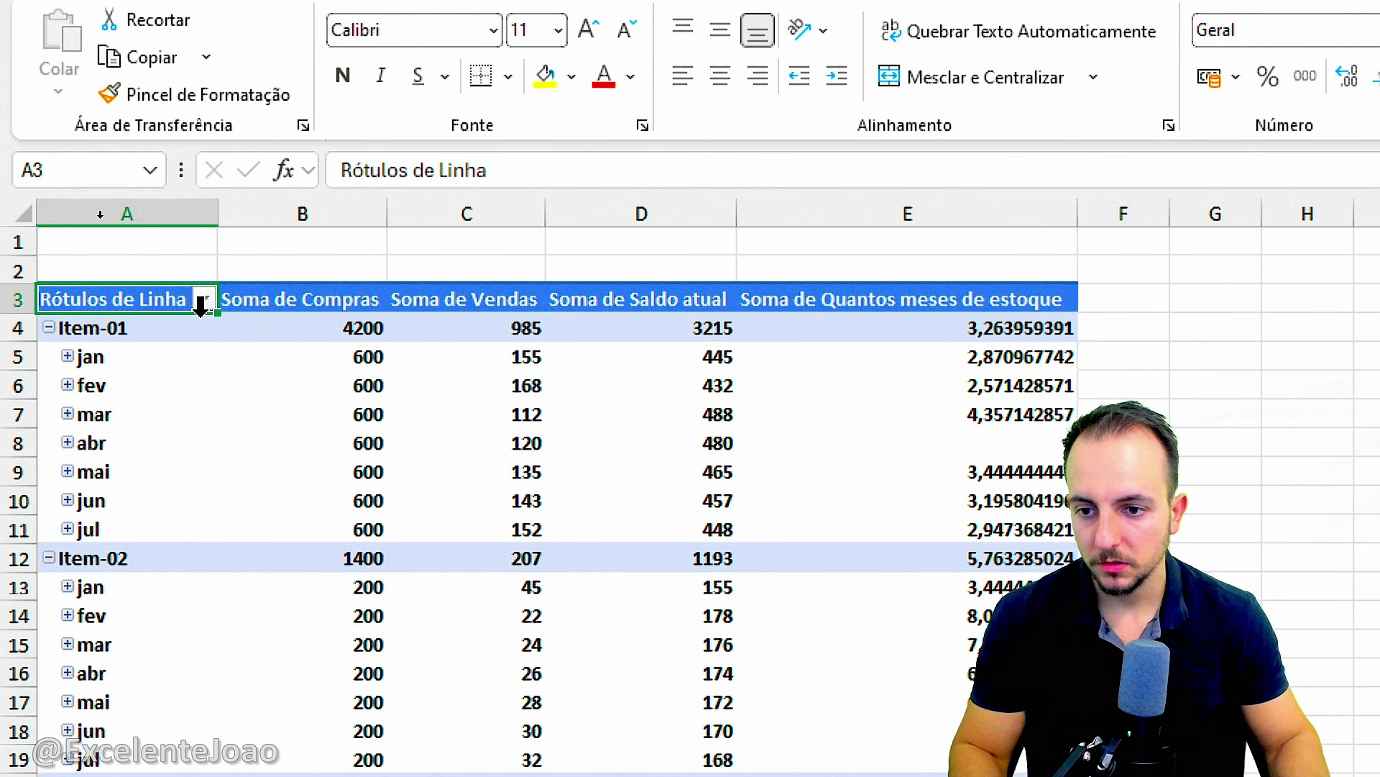
click(205, 300)
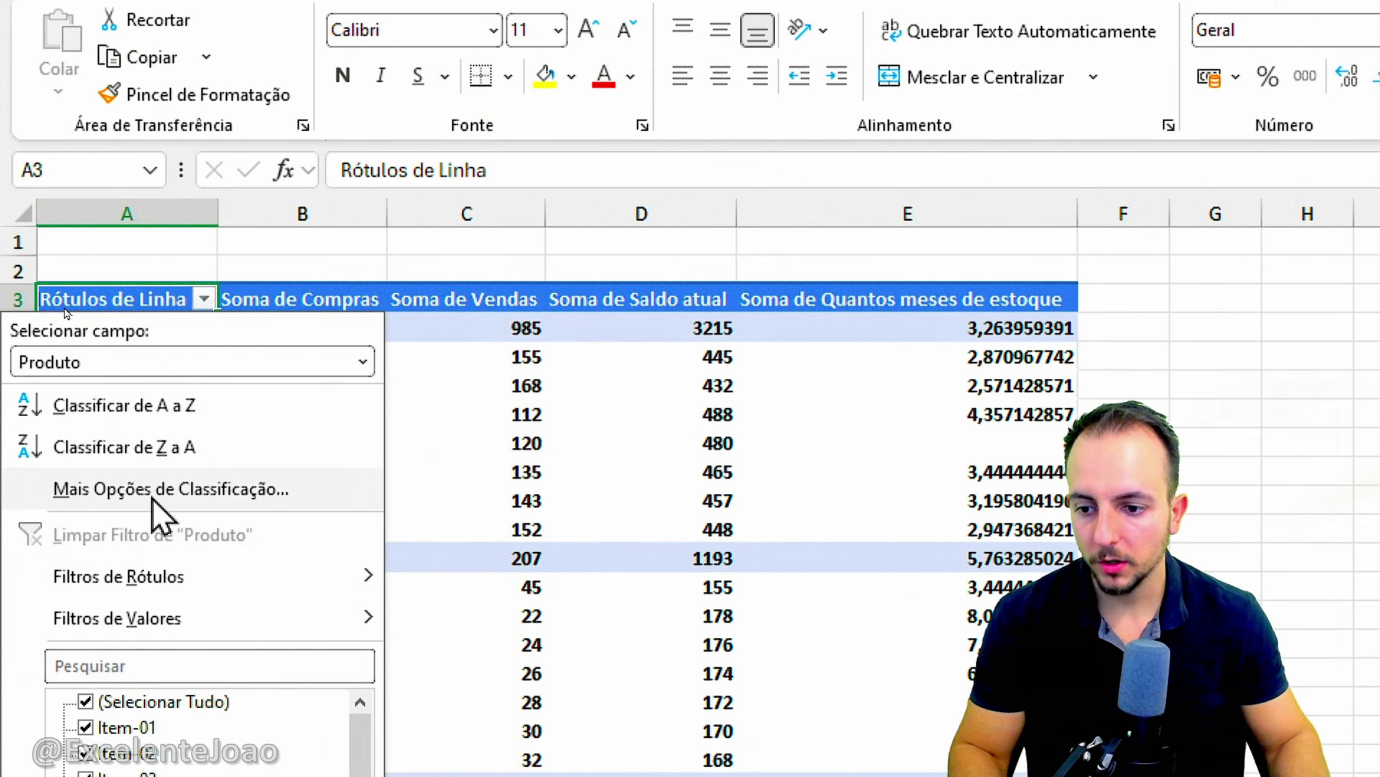
click(212, 502)
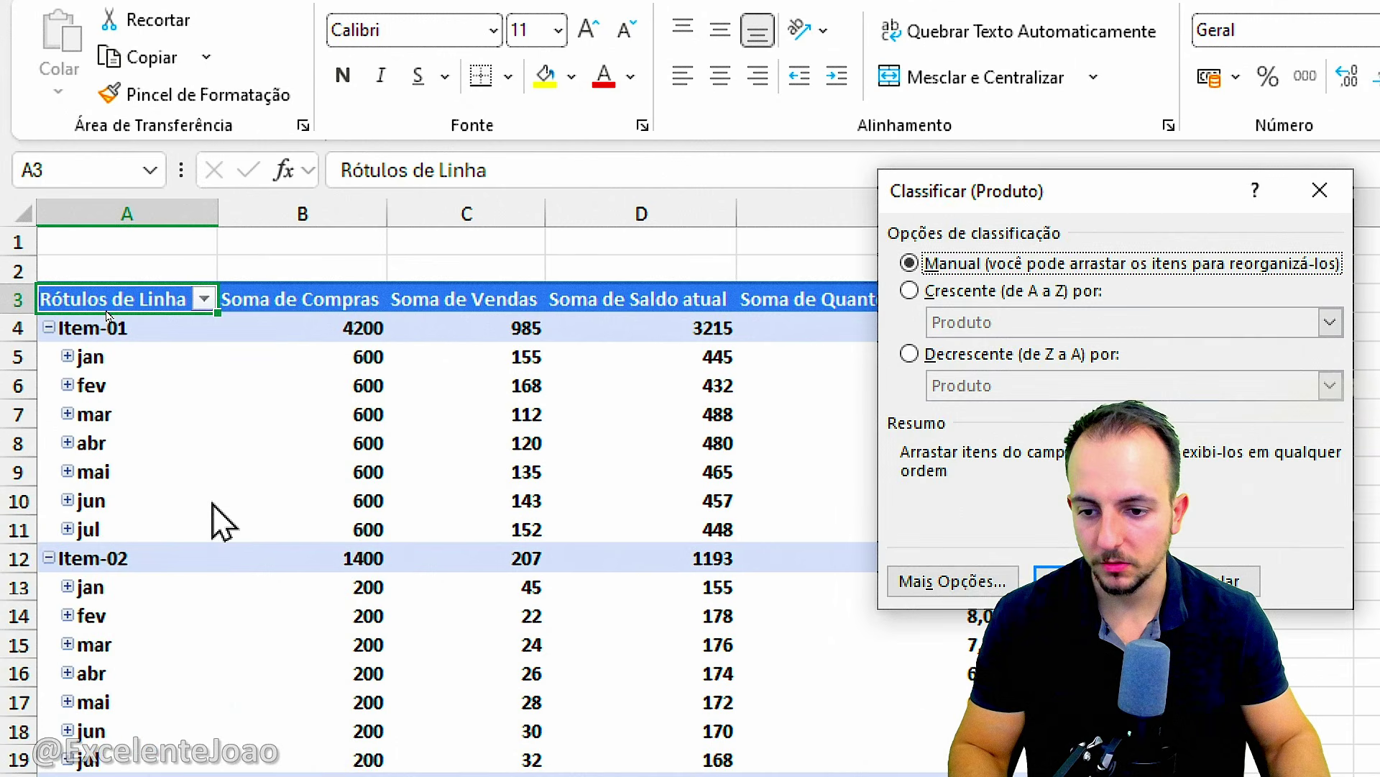
drag(963, 209, 256, 207)
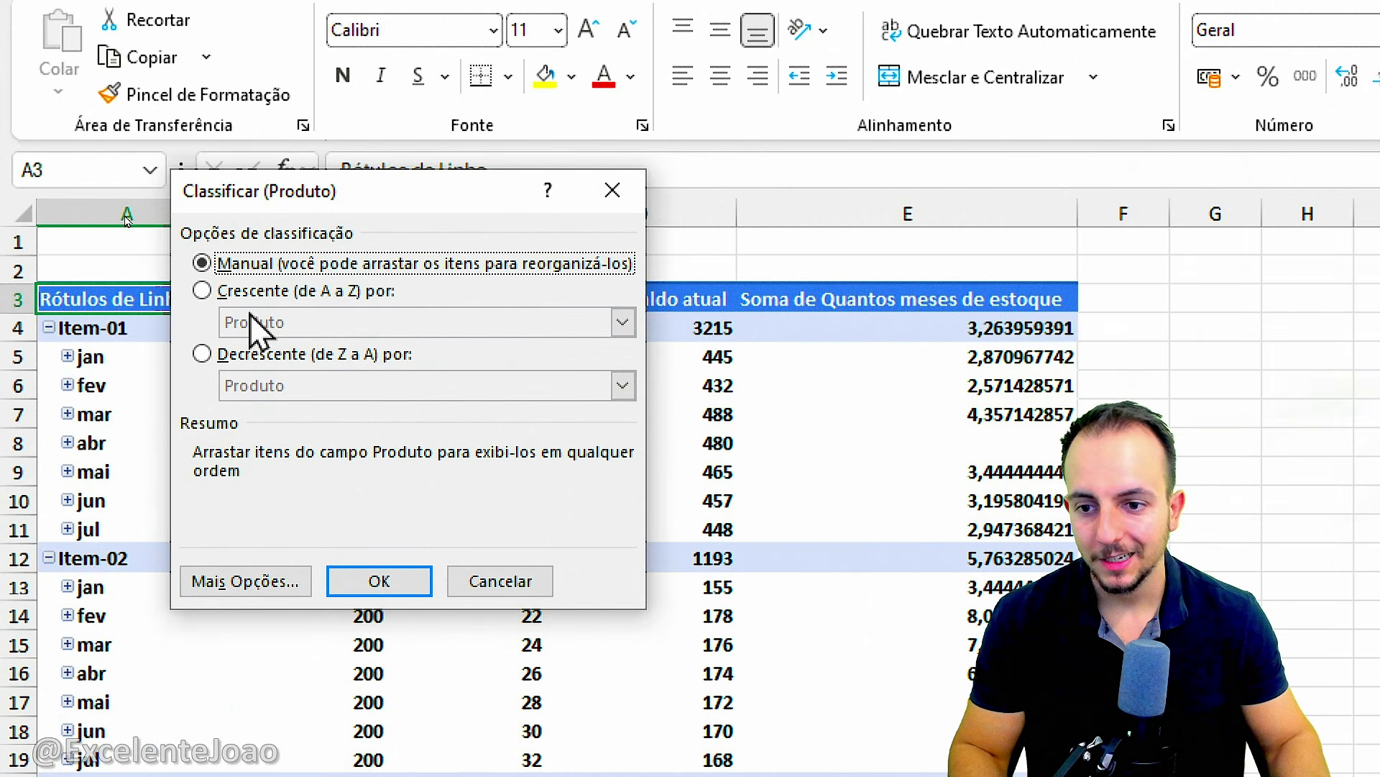
click(272, 294)
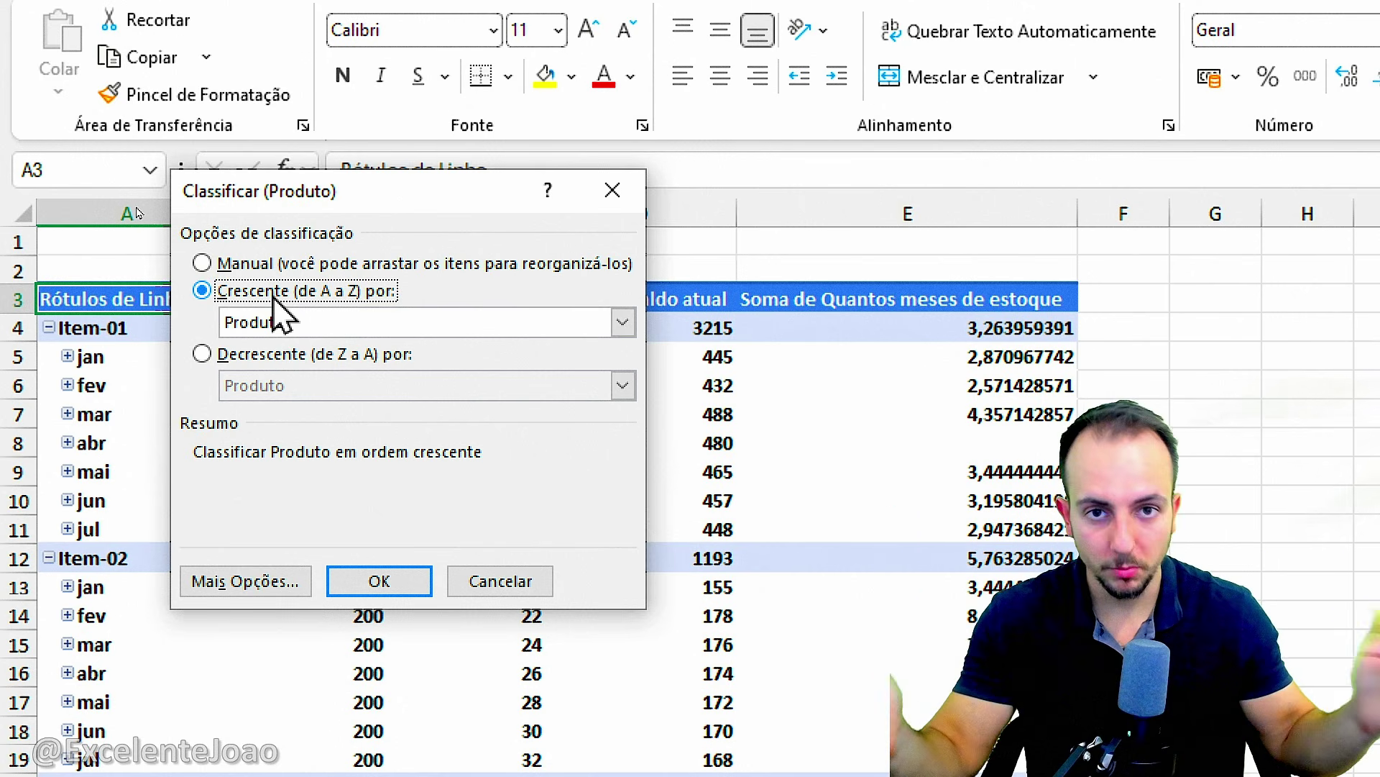
click(280, 324)
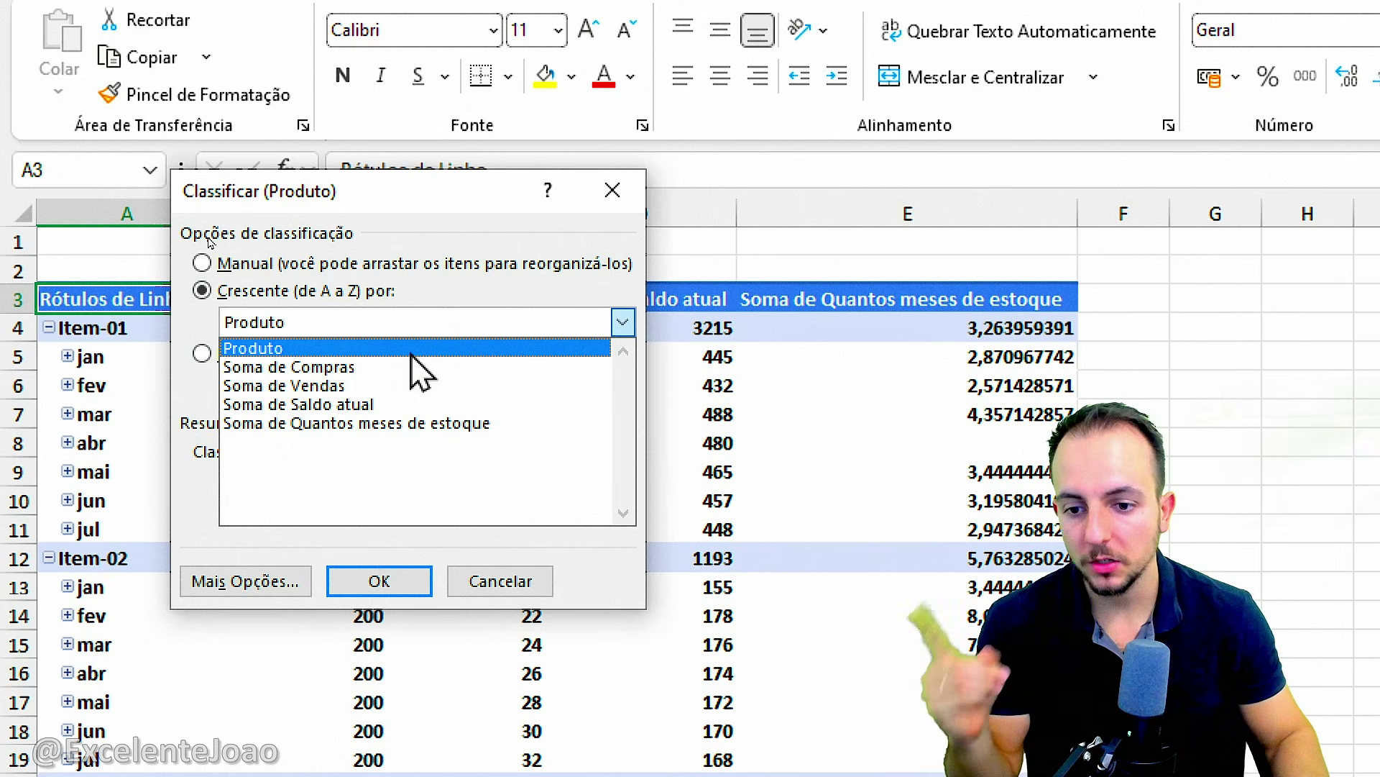
click(301, 426)
click(414, 581)
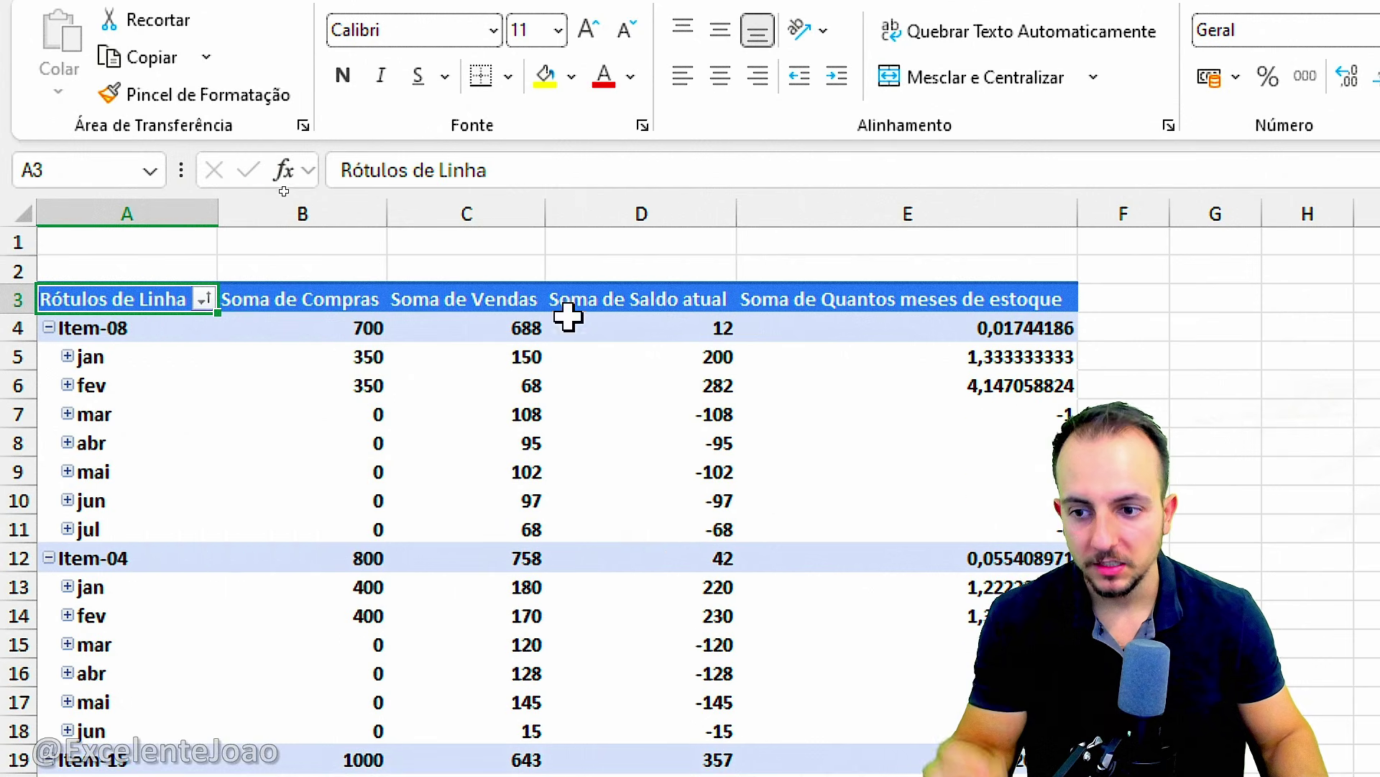
- Review the sorted products' Quantos meses de estoque values from Item-08 down to Item-03 and the Total Geral row
mouse_move(1041, 214)
mouse_down()
mouse_move(895, 574)
mouse_move(956, 153)
mouse_up()
key(Escape)
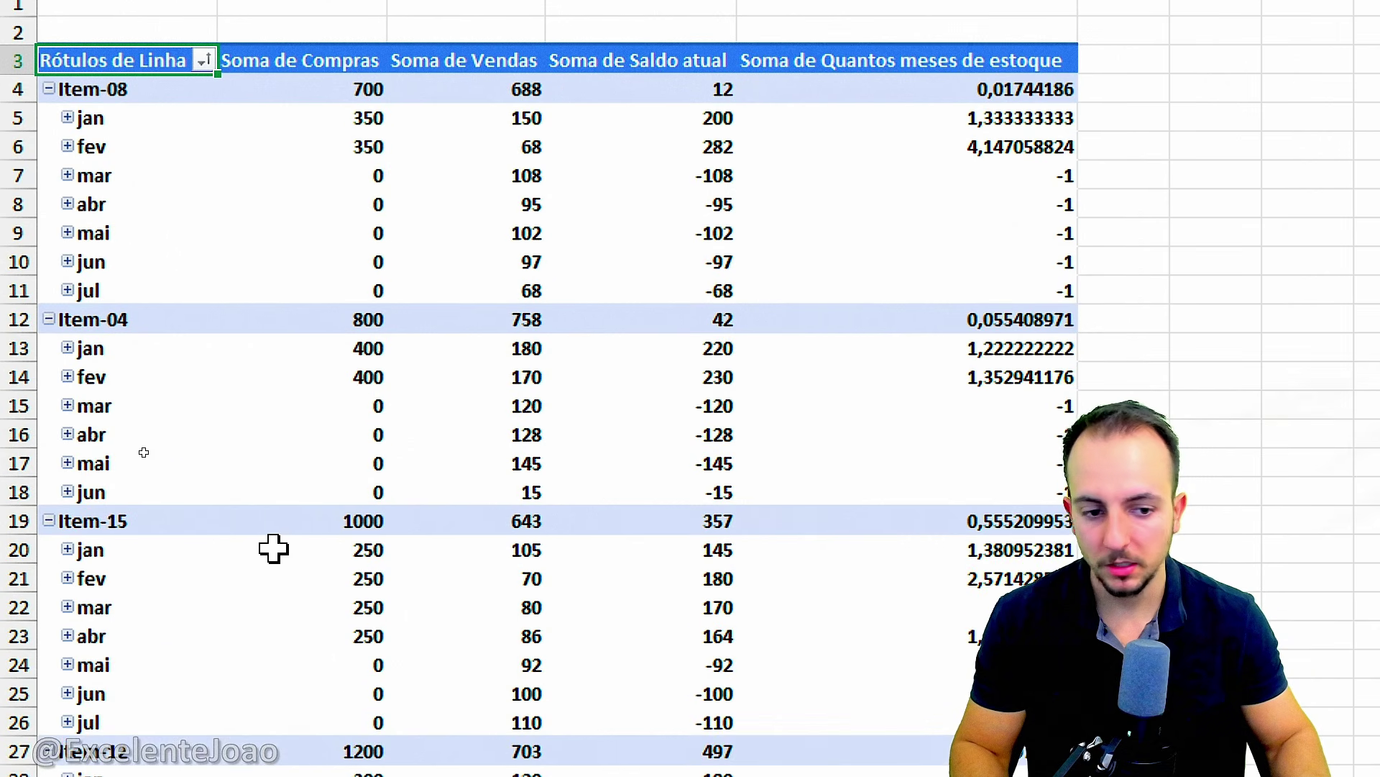
scroll(497, 450, down, 20)
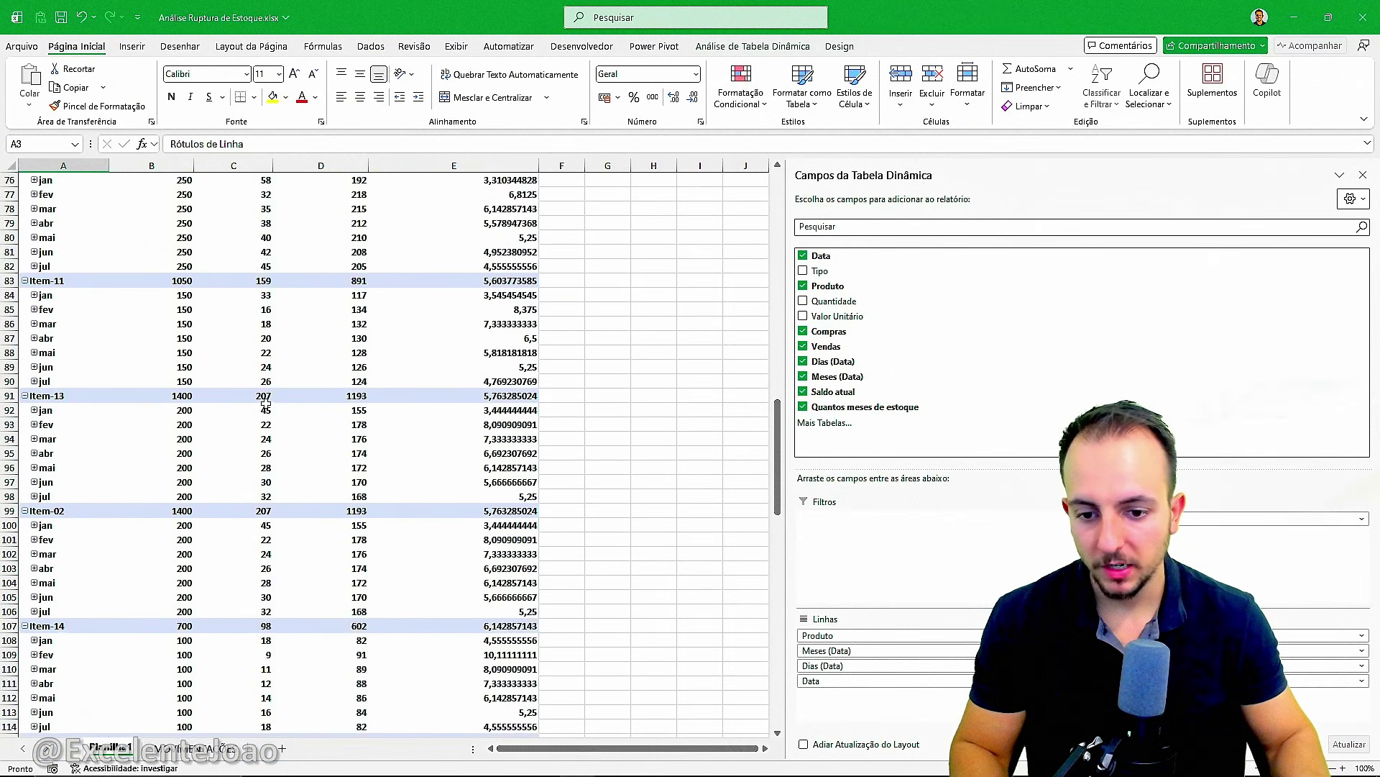
scroll(264, 402, down, 11)
scroll(264, 402, up, 4)
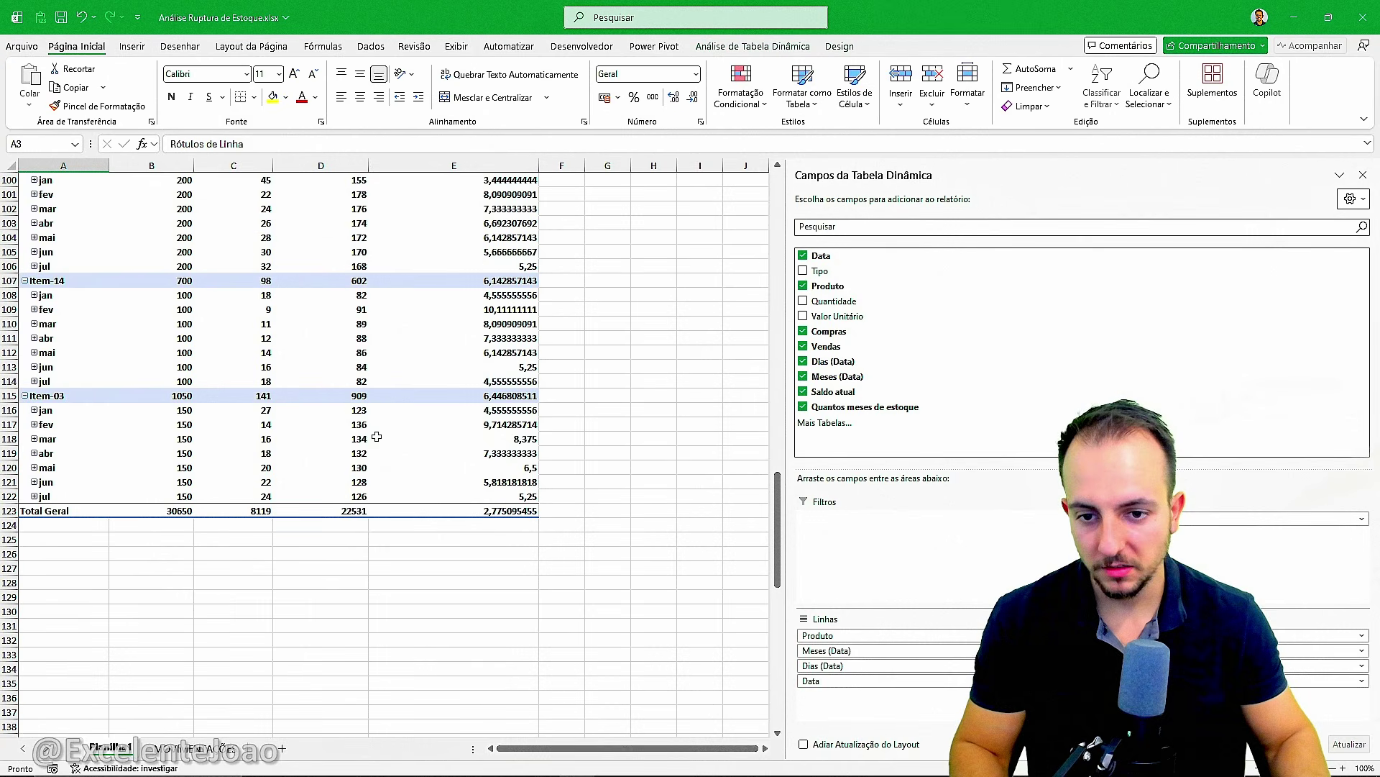
drag(565, 295, 605, 305)
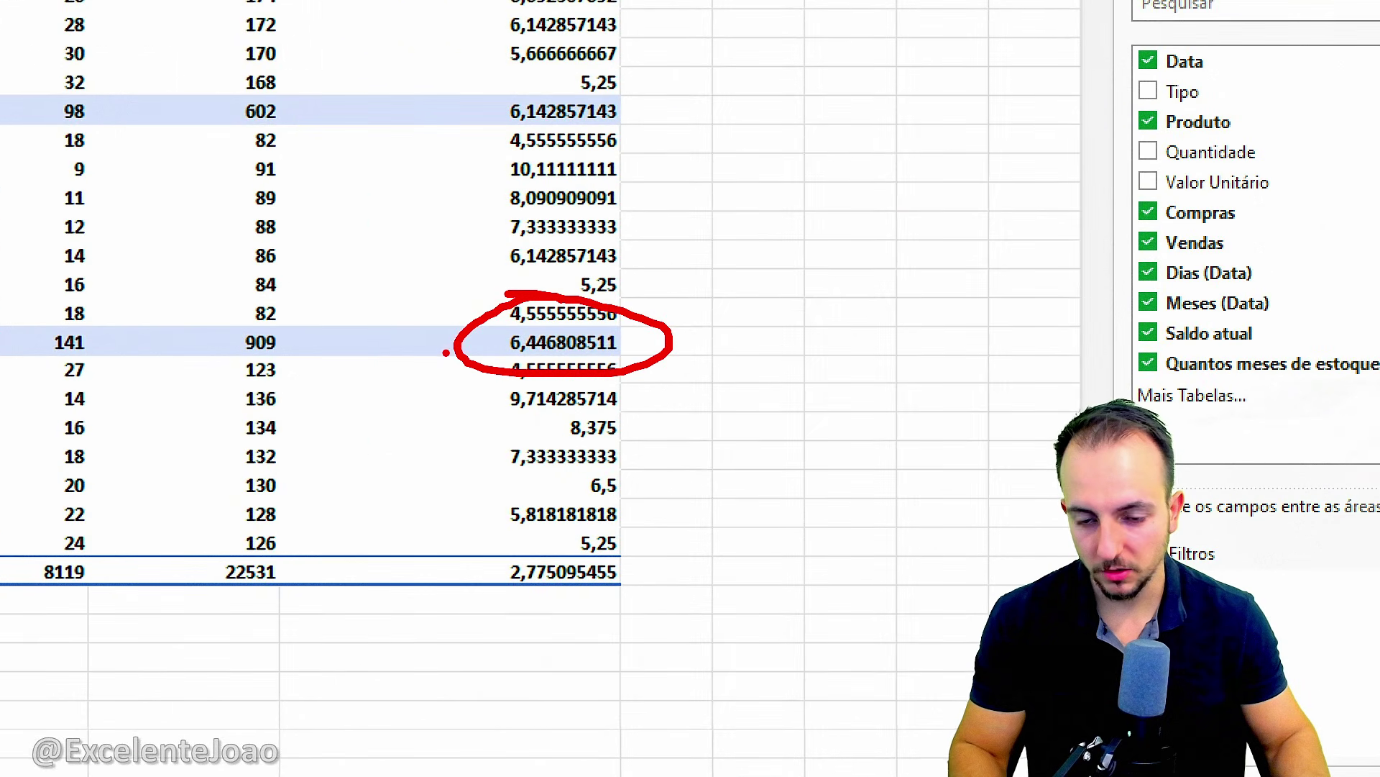
key(Escape)
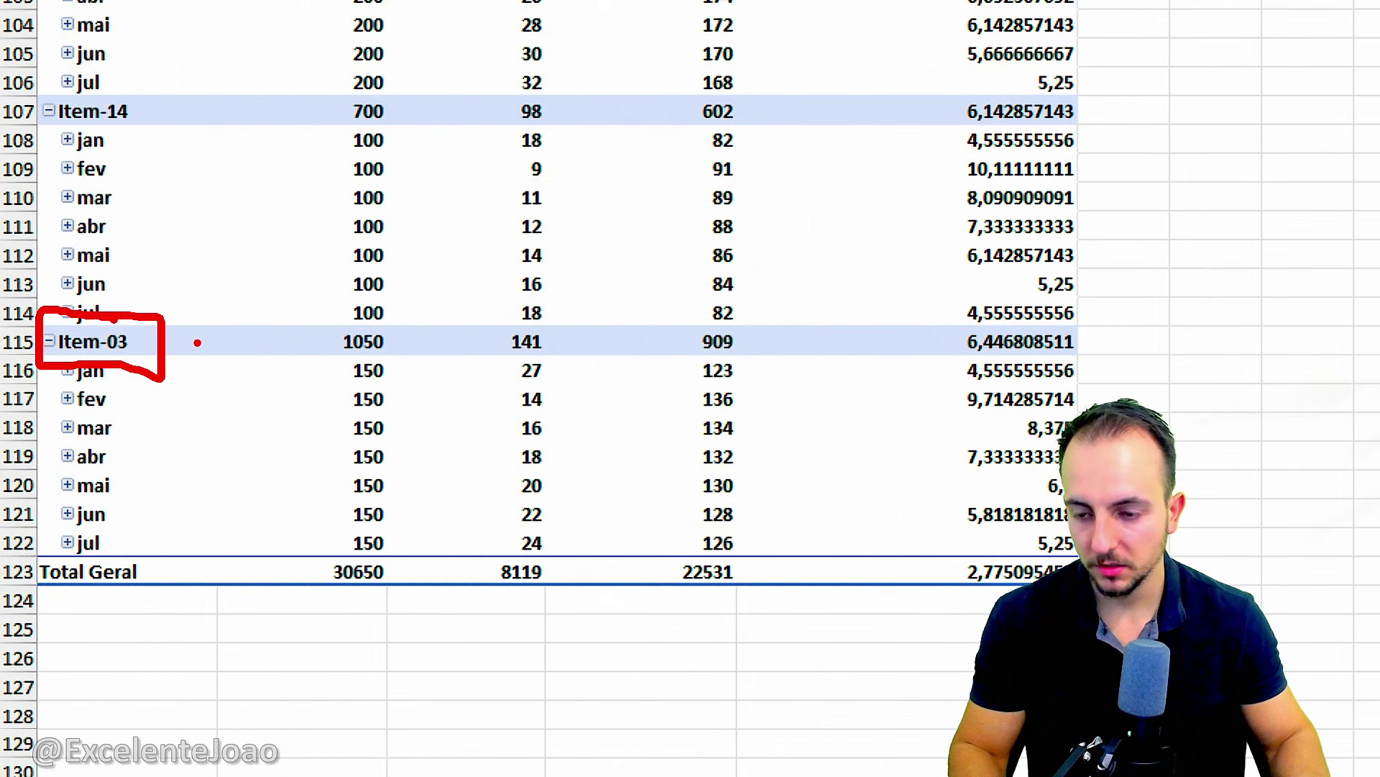
key(Escape)
- Return to the start of the pivot table and select empty cell H4 outside it
scroll(167, 351, up, 20)
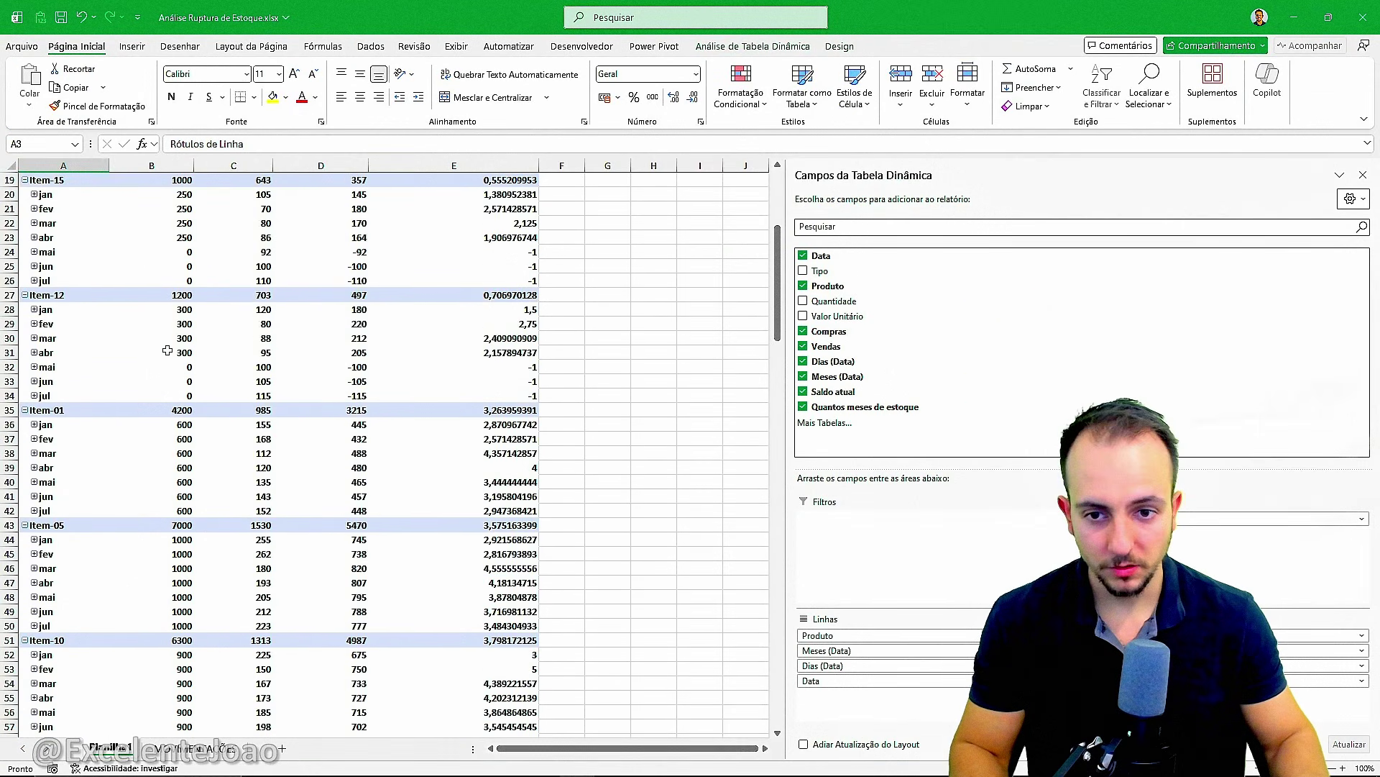
scroll(167, 351, up, 6)
click(650, 222)
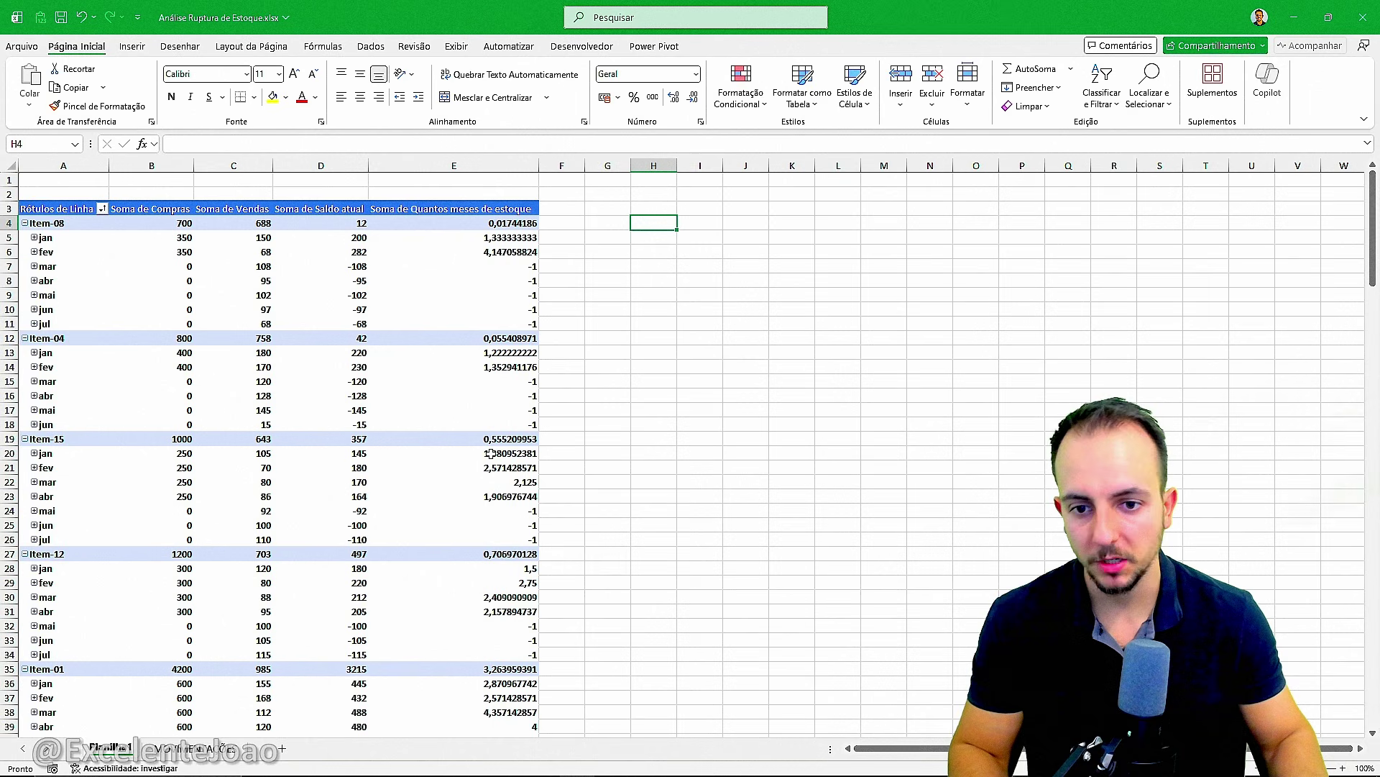
mouse_move(490, 454)
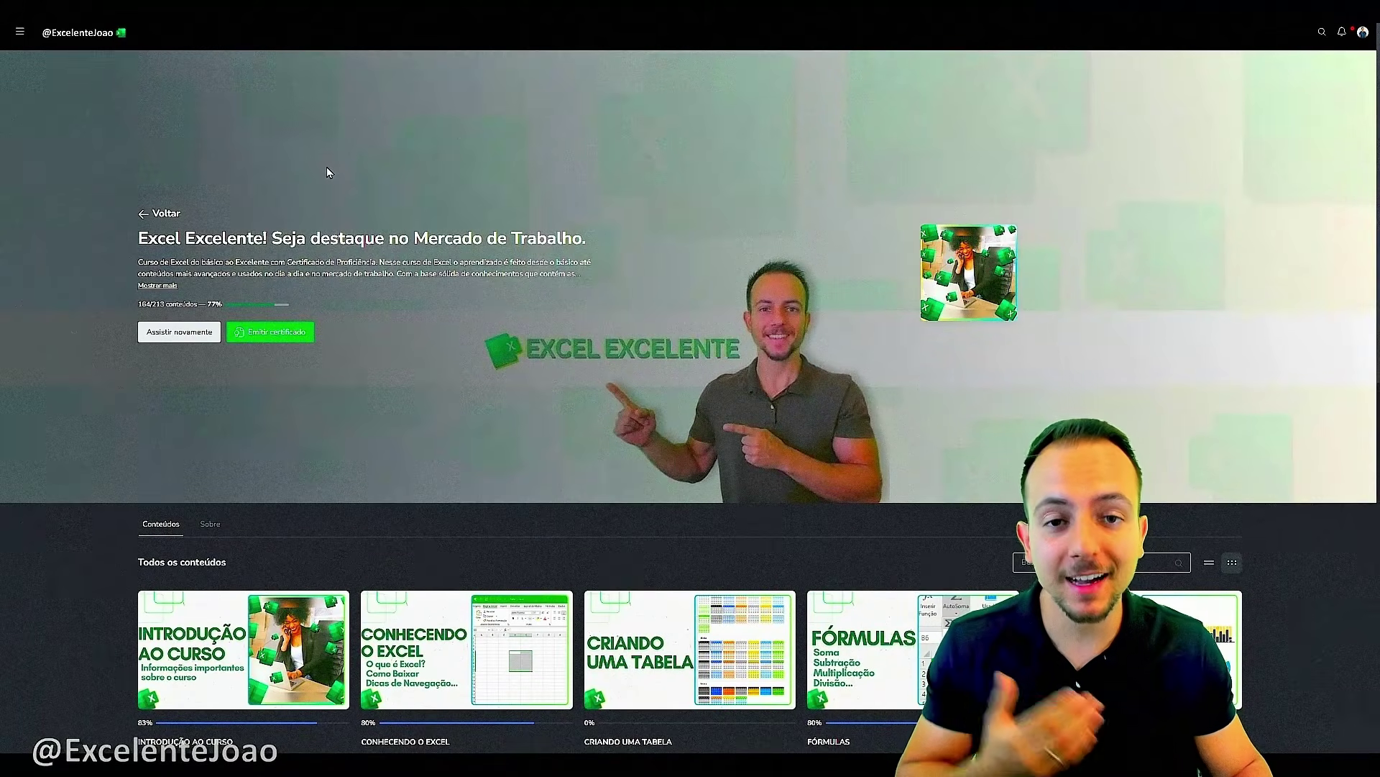
- Browse the content modules and lesson list of the Excel Excelente course on its website
scroll(327, 173, down, 8)
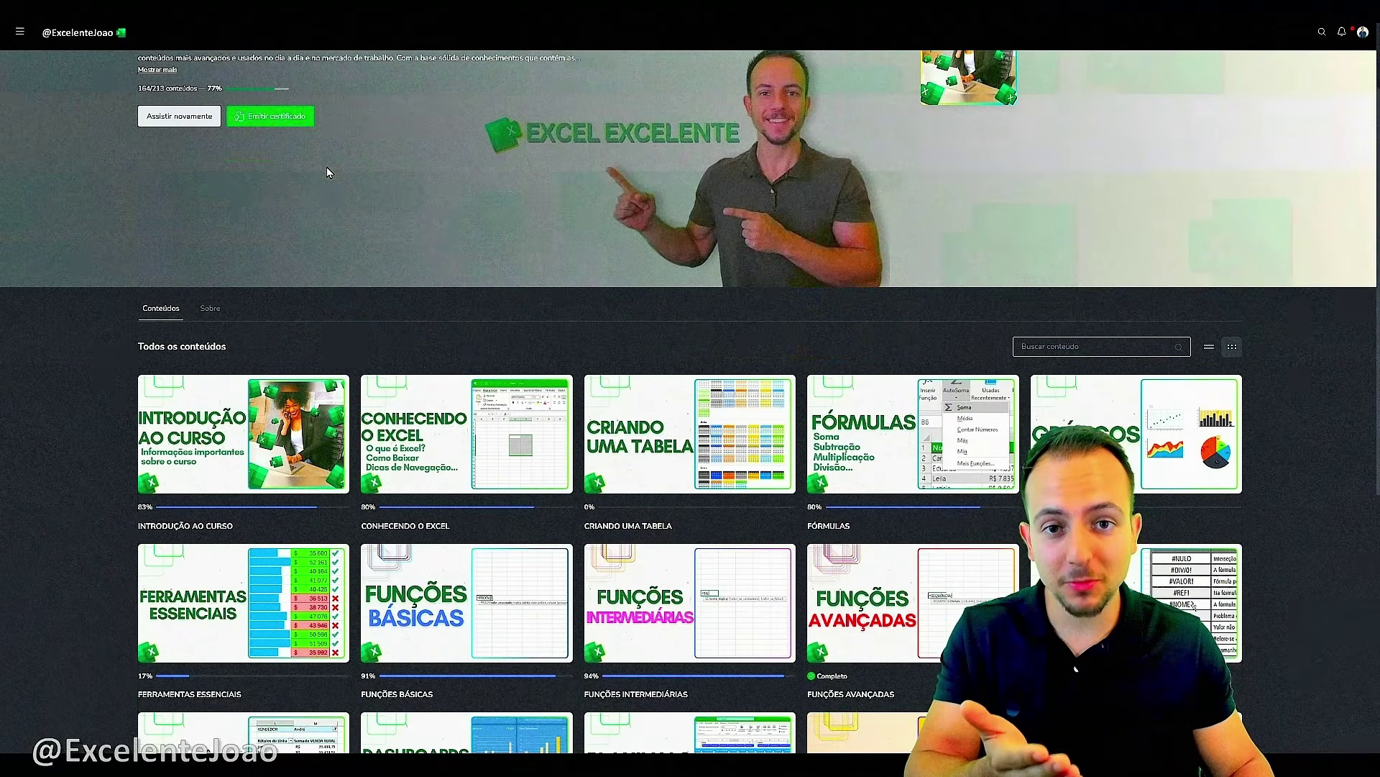
scroll(214, 226, down, 3)
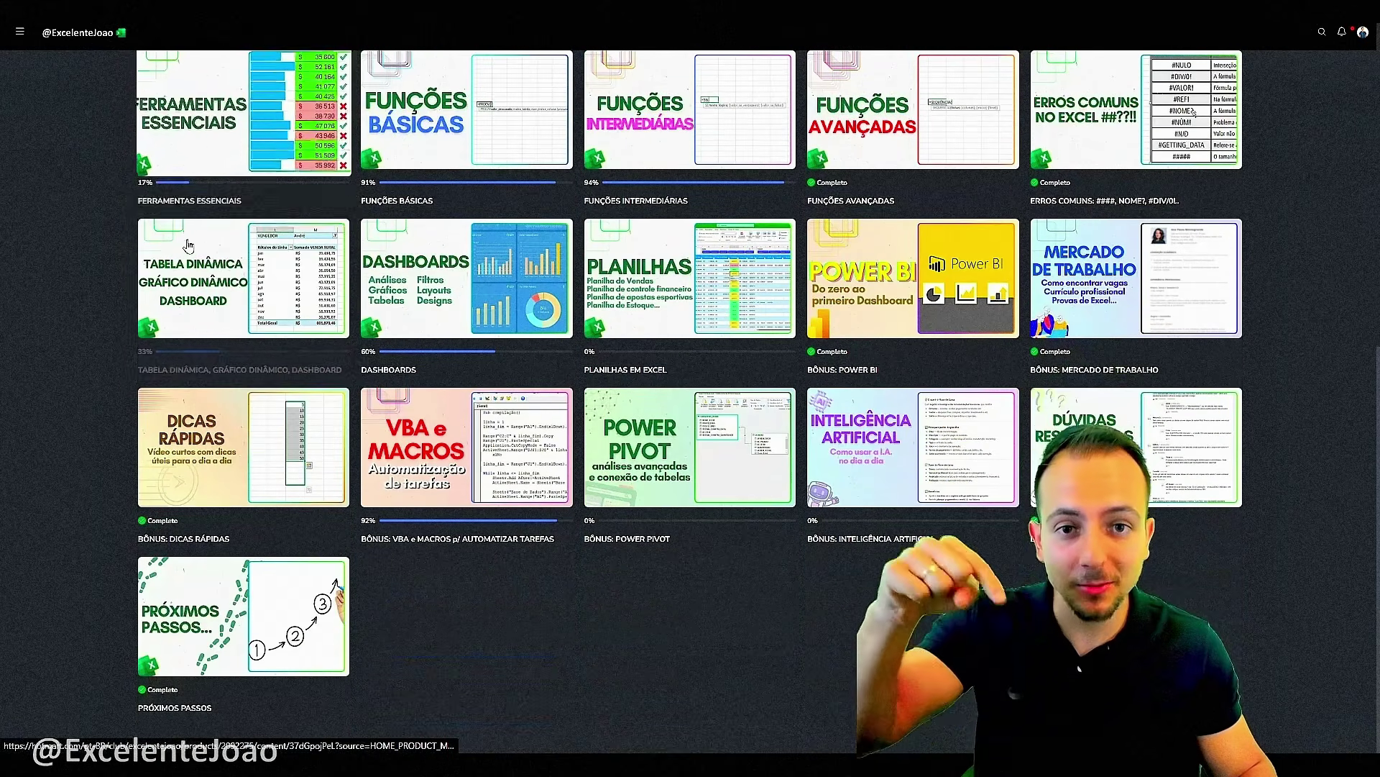
scroll(214, 226, up, 5)
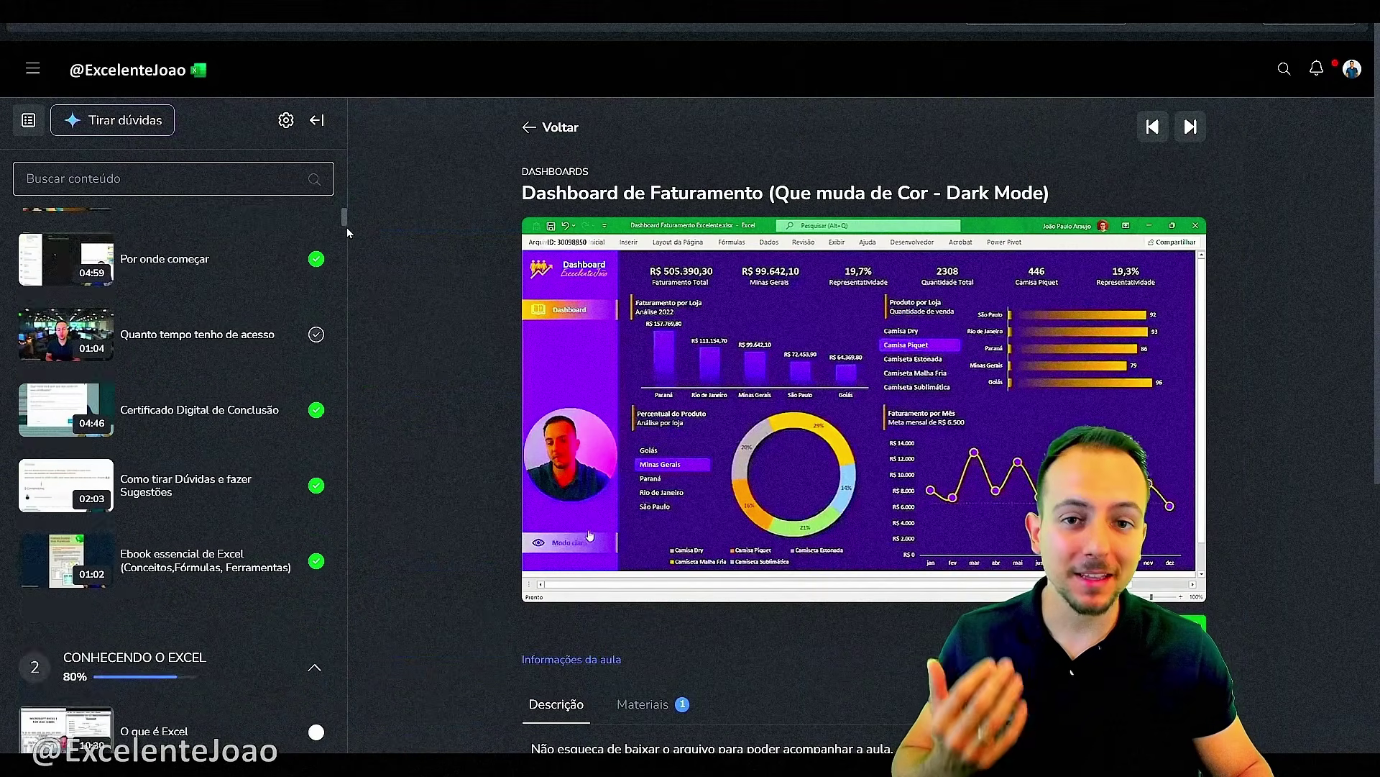
drag(346, 228, 347, 359)
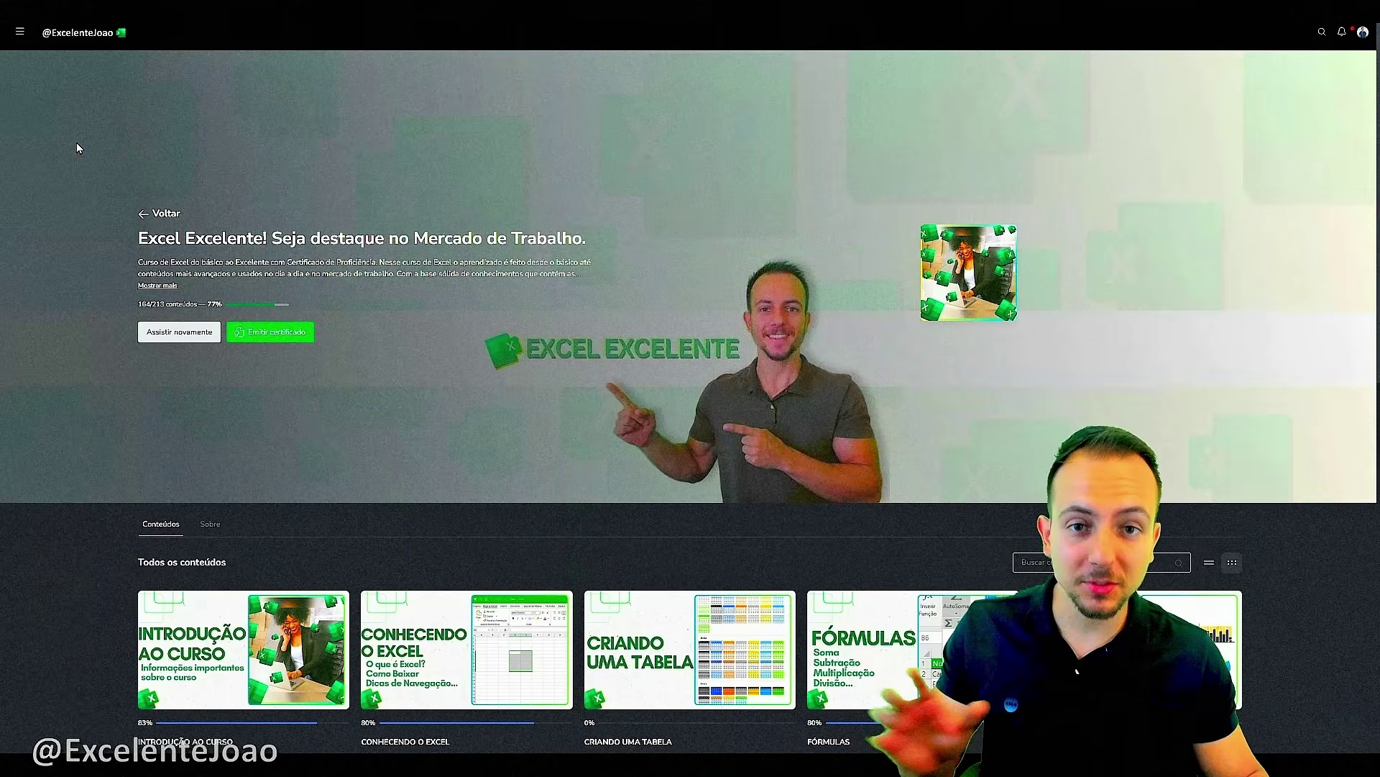
scroll(76, 143, down, 5)
scroll(75, 144, down, 5)
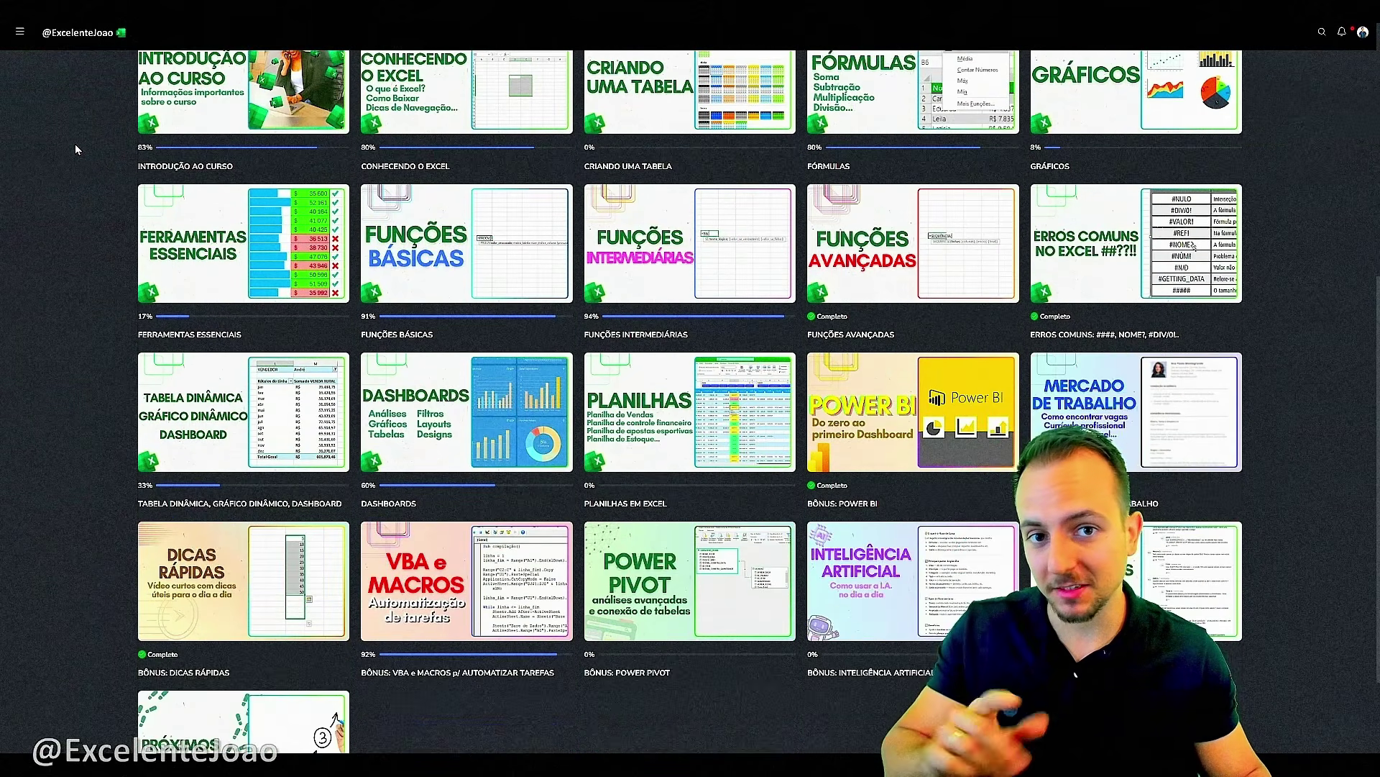
scroll(74, 145, up, 2)
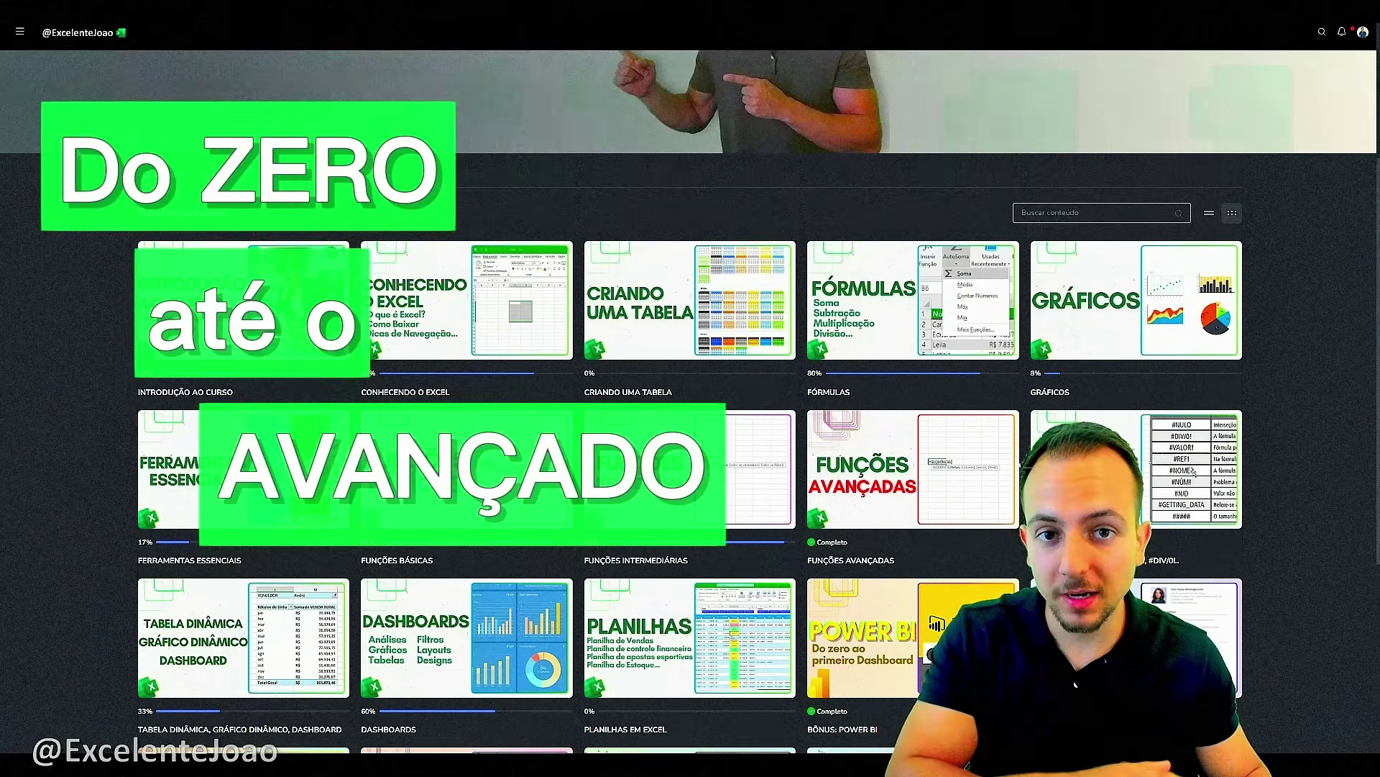
scroll(690, 388, up, 4)
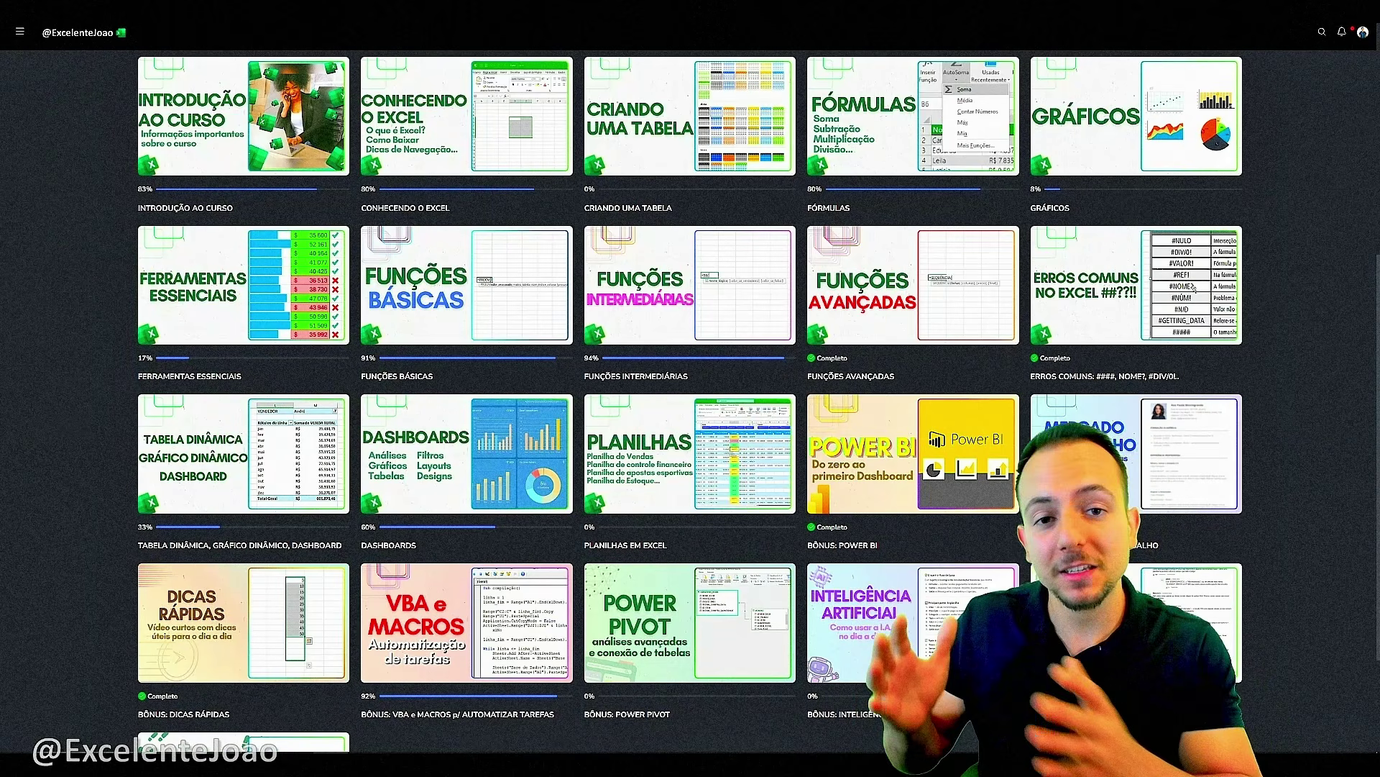